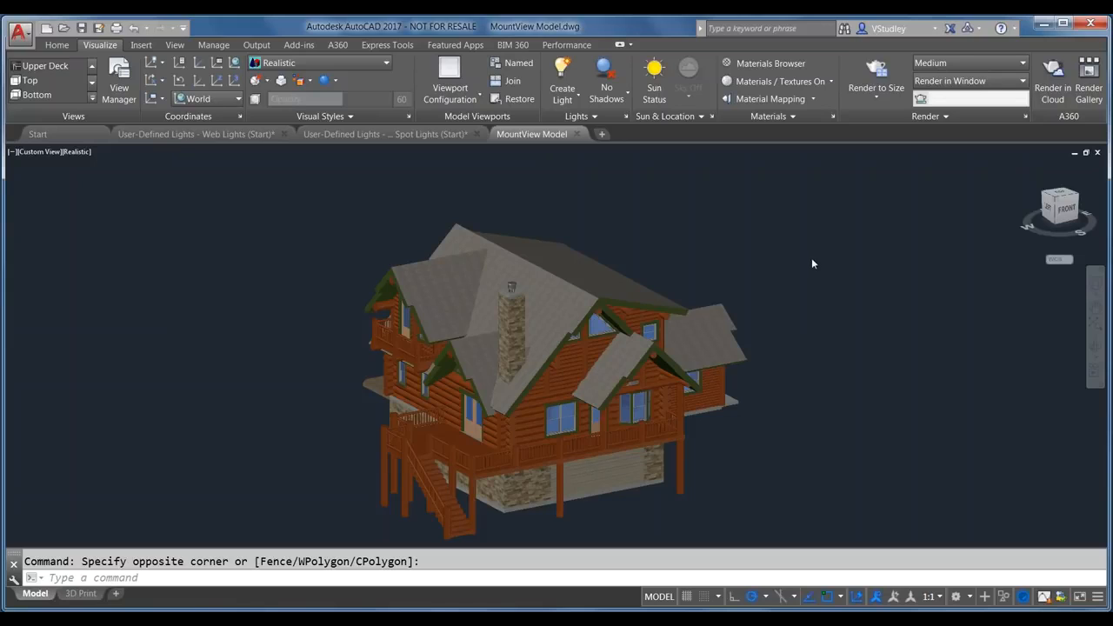
Step: Look through the workspace list and ribbon tabs, ending back on the visualisation and lighting tools
{"action": "left_click", "coordinate": [969, 599]}
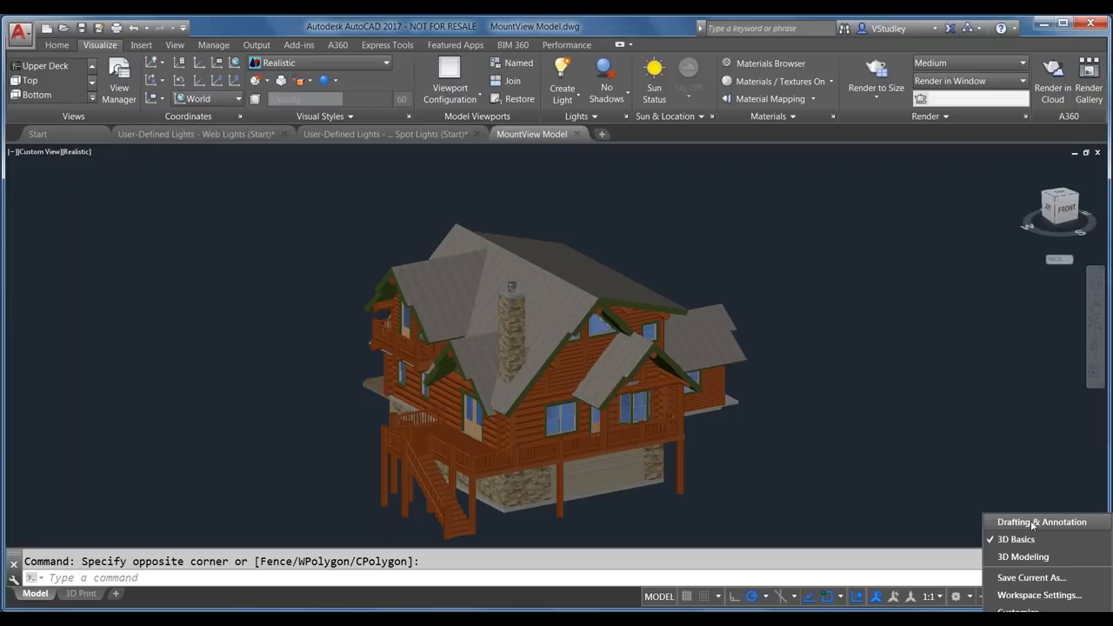
{"action": "left_click", "coordinate": [943, 396]}
{"action": "left_click", "coordinate": [53, 45]}
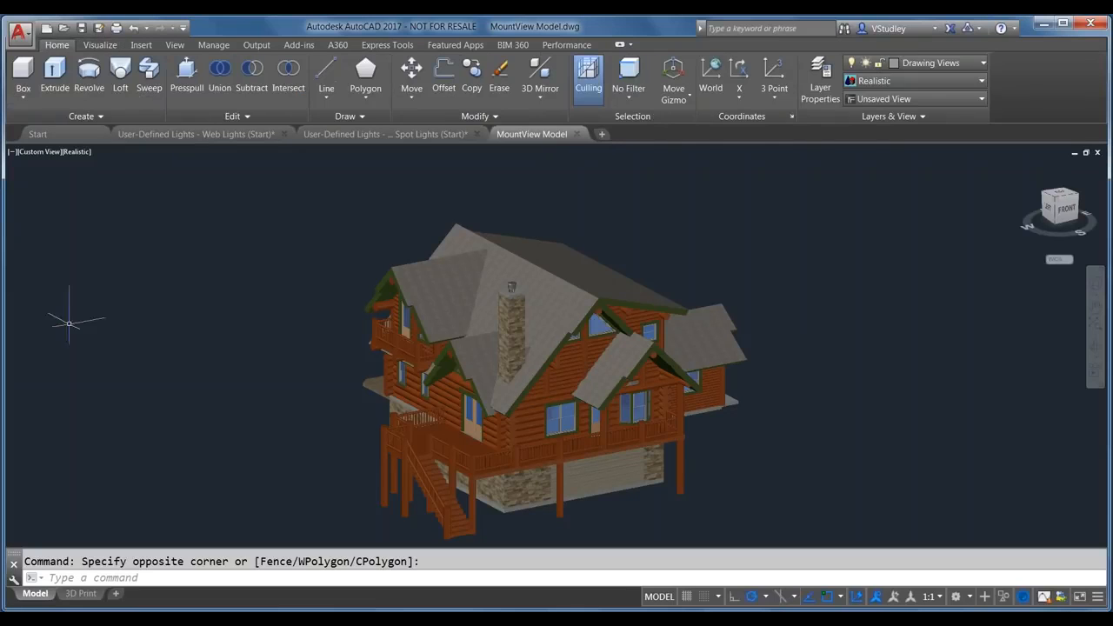
{"action": "left_click", "coordinate": [112, 46]}
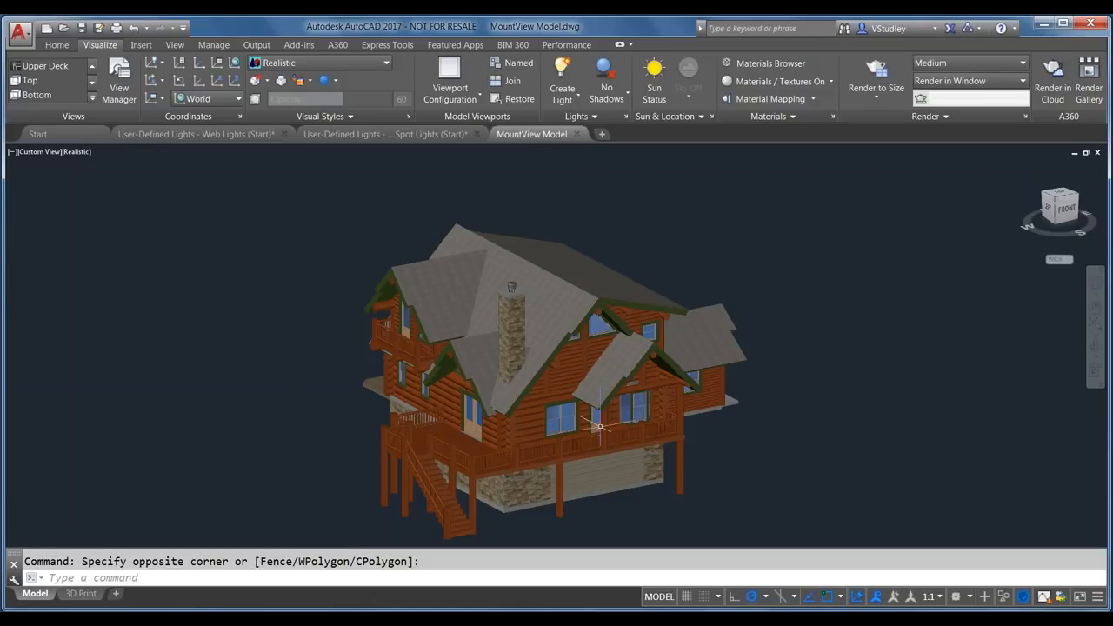
Step: Orbit around the house's sides, roof and back, then snap to SW Isometric
{"action": "middle_click_drag", "start_coordinate": [531, 354], "coordinate": [531, 354], "text": "shift"}
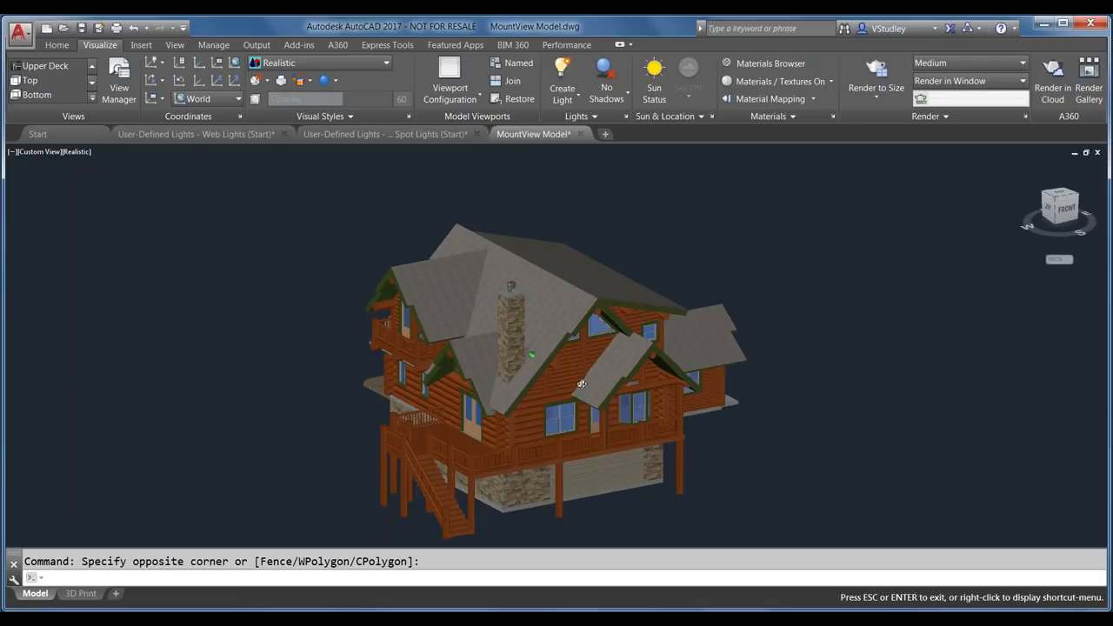
{"action": "middle_click_drag", "start_coordinate": [581, 383], "coordinate": [404, 393], "text": "shift"}
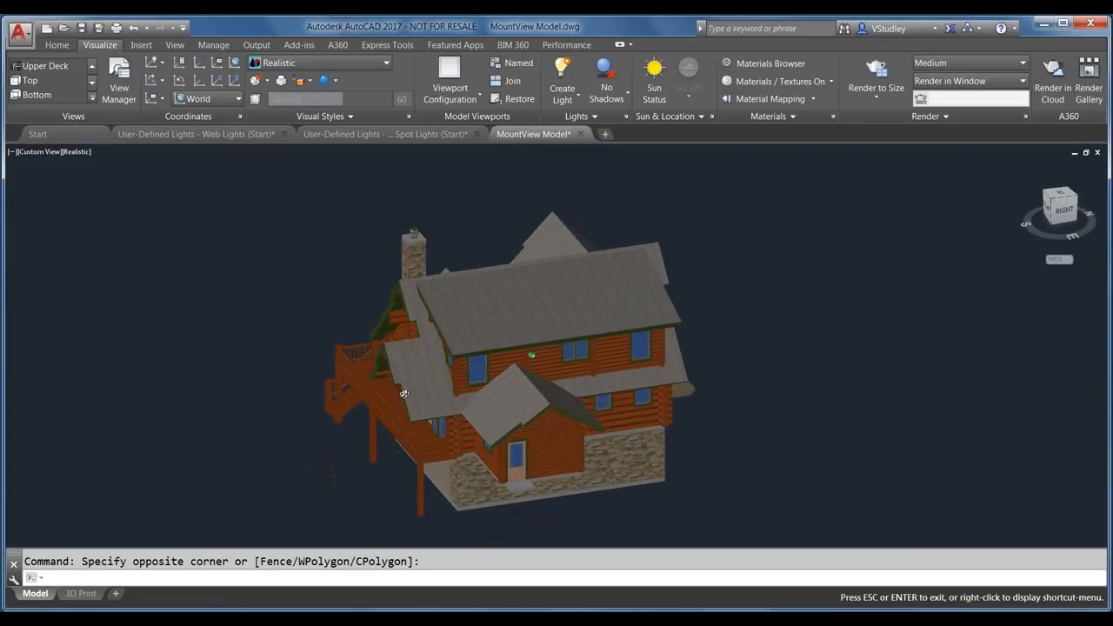
{"action": "middle_click_drag", "start_coordinate": [720, 318], "coordinate": [529, 332], "text": "shift"}
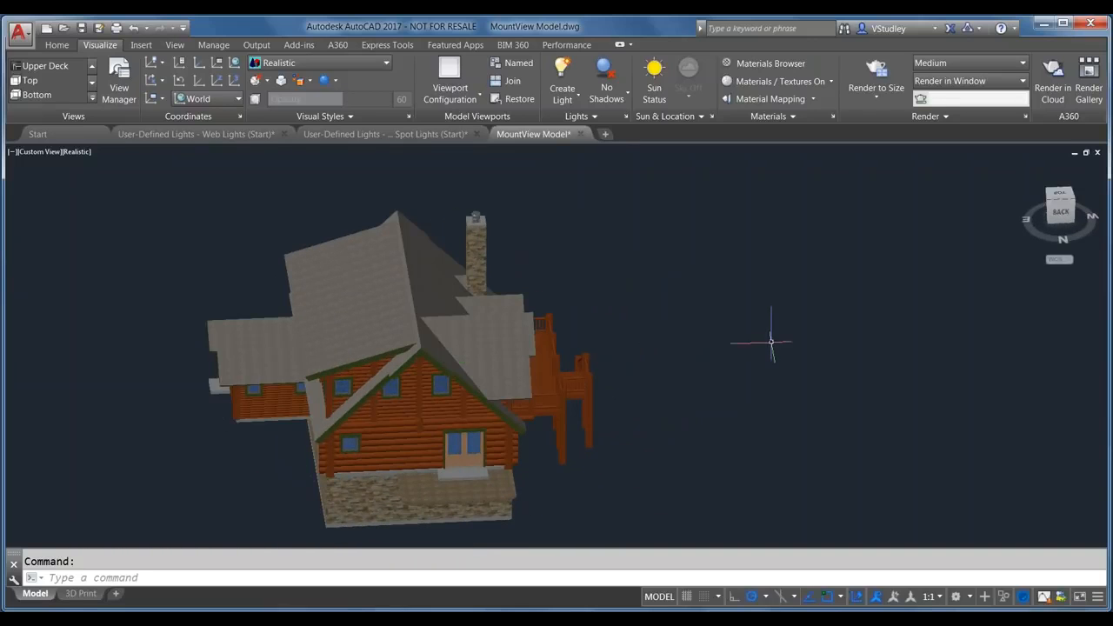
{"action": "middle_click_drag", "start_coordinate": [771, 351], "coordinate": [578, 388], "text": "shift"}
{"action": "middle_click_drag", "start_coordinate": [528, 395], "coordinate": [447, 354], "text": "shift"}
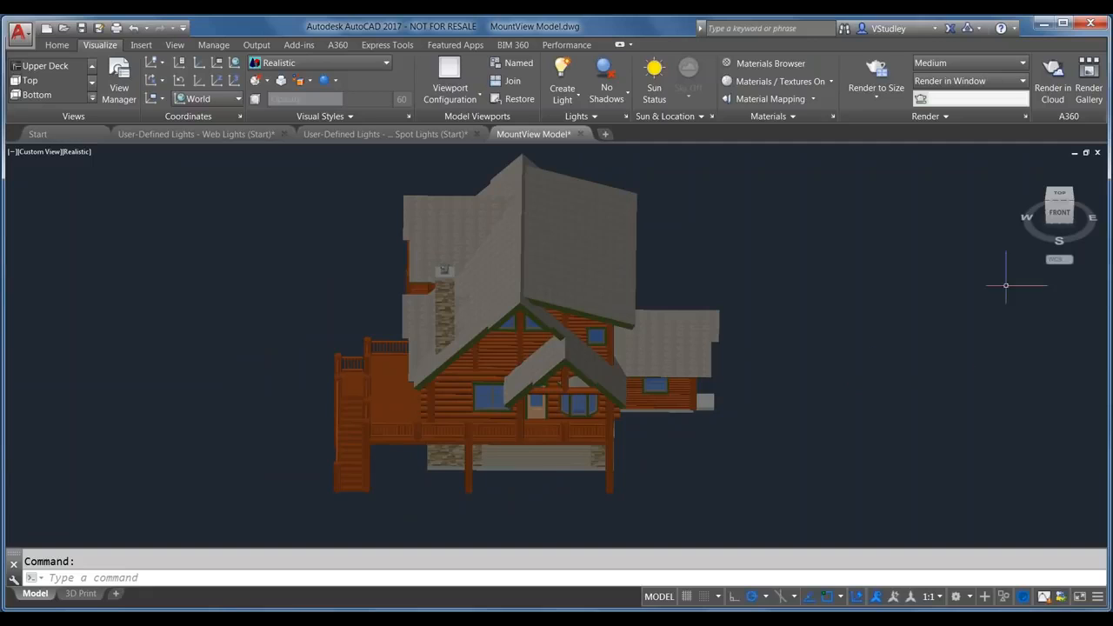
{"action": "left_click", "coordinate": [1048, 204]}
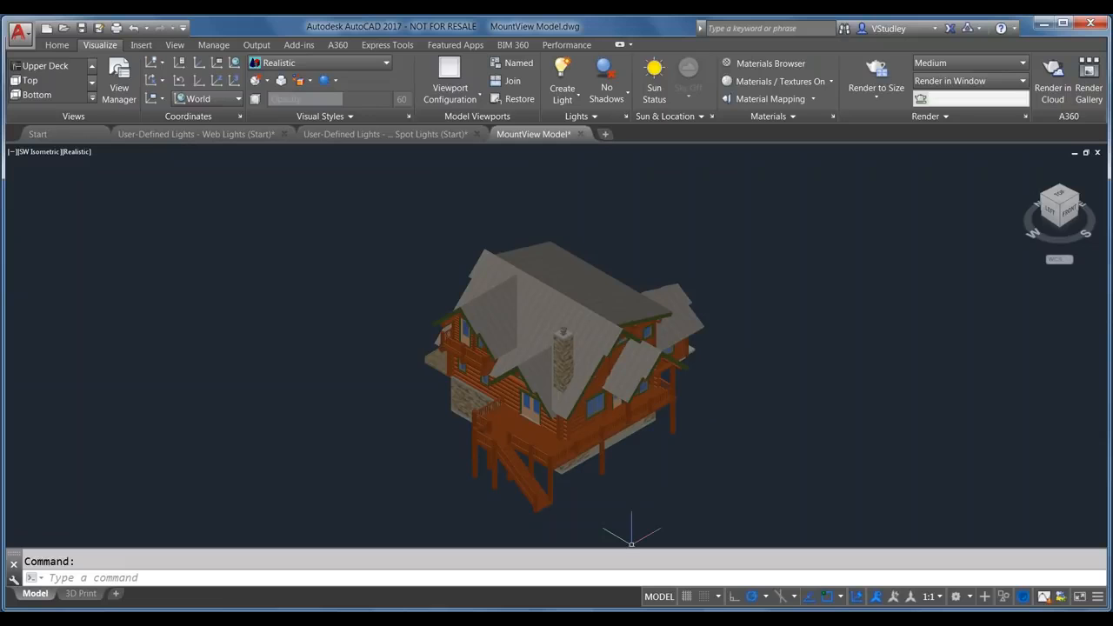
Step: Compare the Default Lighting 1 and 2 renders in Photo Viewer, then return to AutoCAD's expanded Lights panel
{"action": "mouse_move", "coordinate": [608, 600]}
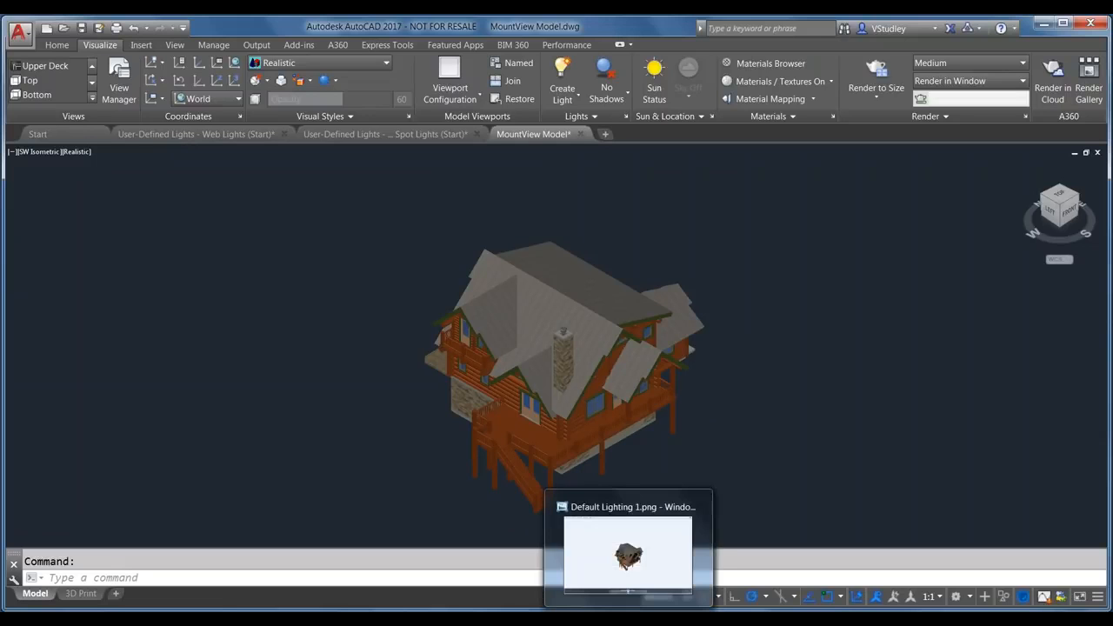
{"action": "left_click", "coordinate": [616, 579]}
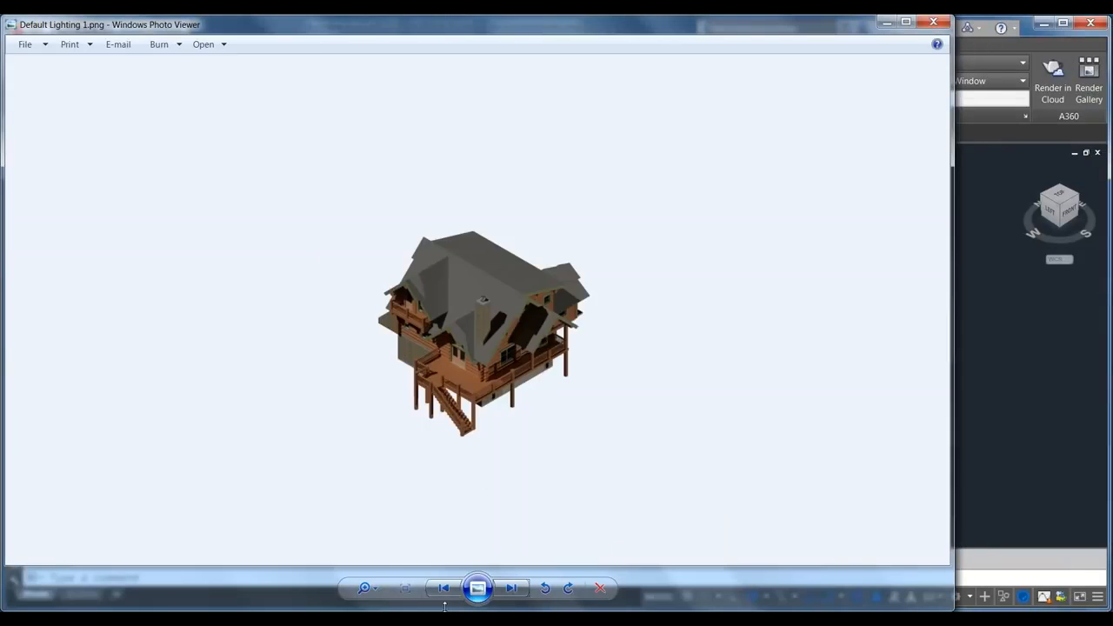
{"action": "left_click", "coordinate": [444, 587]}
{"action": "left_click", "coordinate": [513, 587]}
{"action": "left_click", "coordinate": [511, 589]}
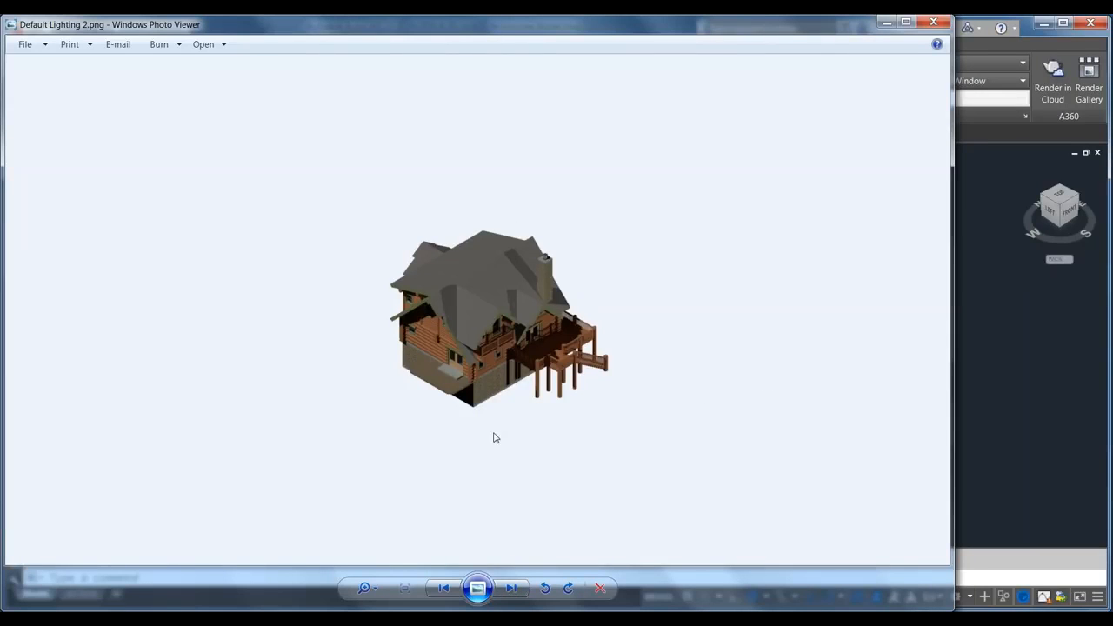
{"action": "left_click", "coordinate": [453, 589]}
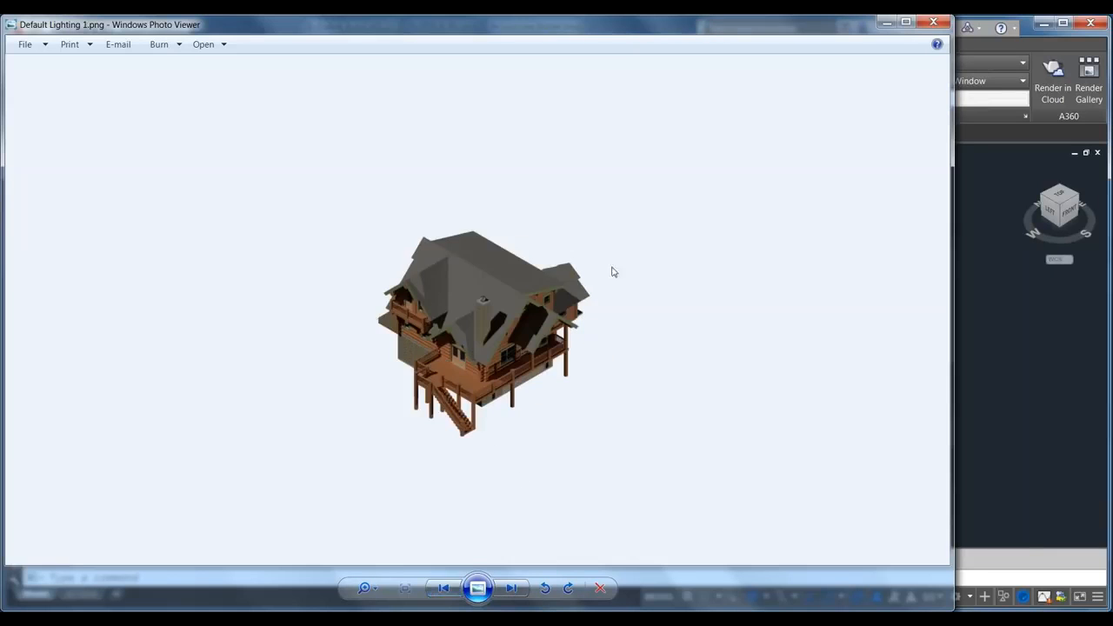
{"action": "left_click", "coordinate": [886, 21]}
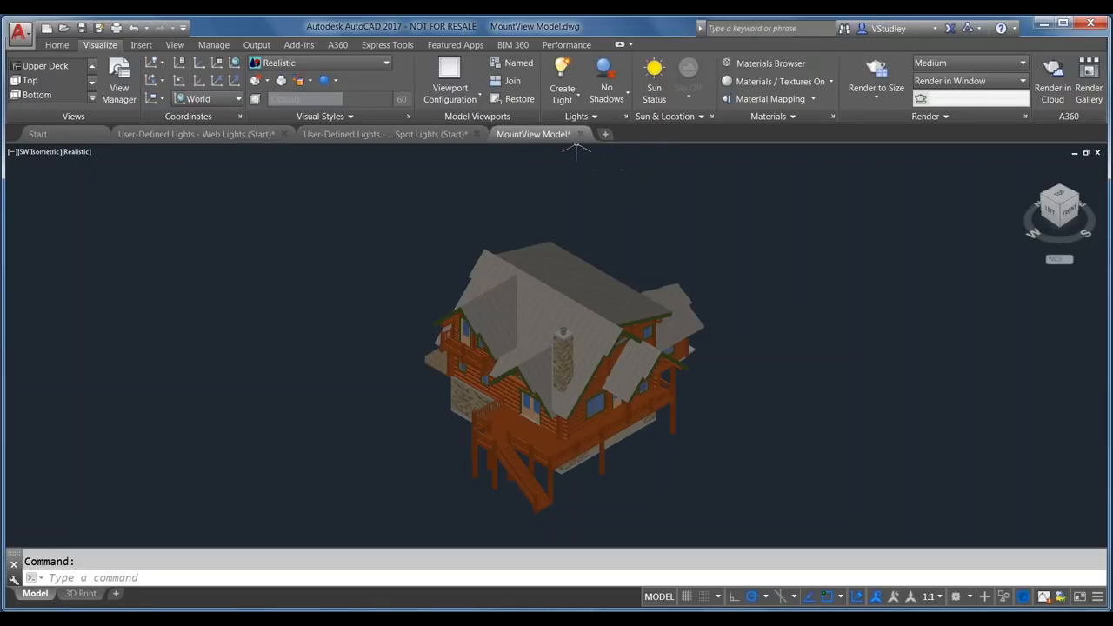
{"action": "left_click", "coordinate": [590, 118]}
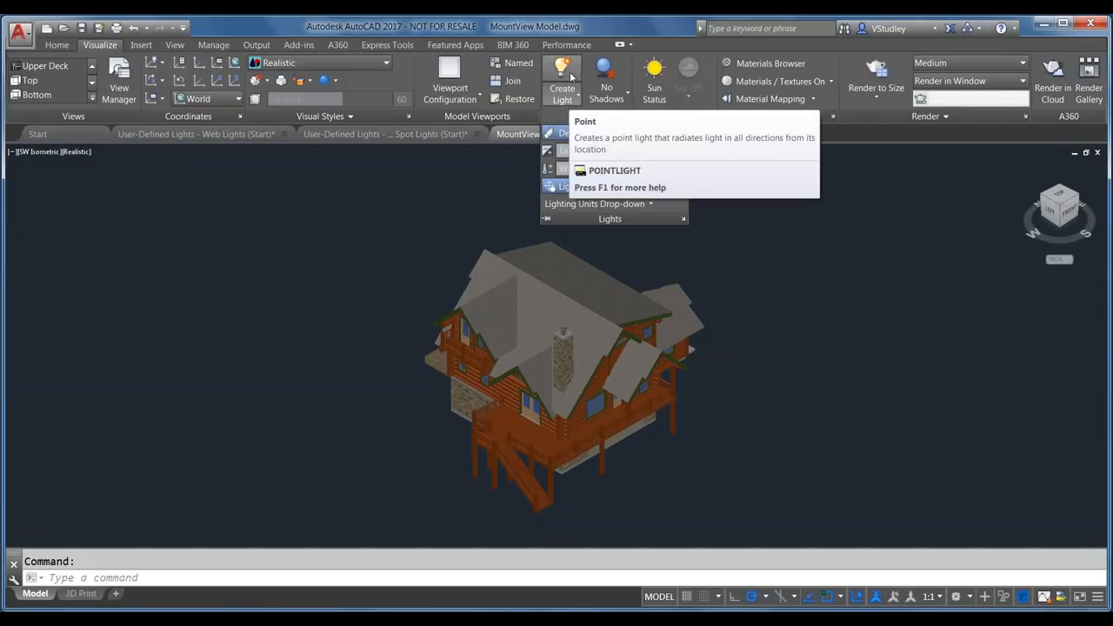
Step: Review the Create Light and shadow drop-downs, then lower the exposure to 3.00
{"action": "left_click", "coordinate": [570, 100]}
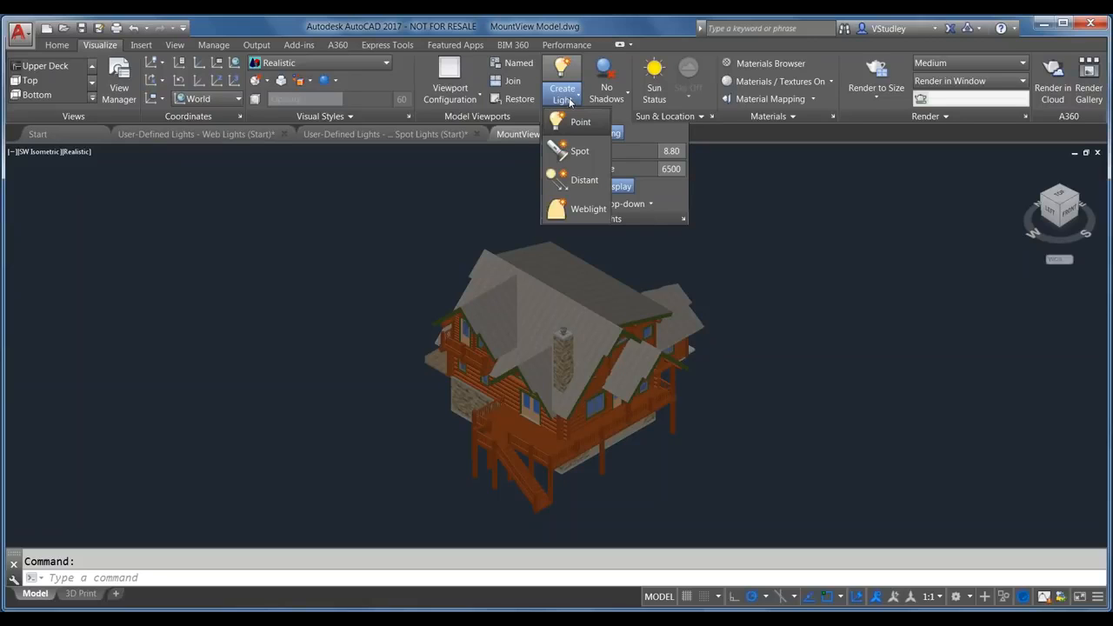
{"action": "left_click", "coordinate": [624, 103]}
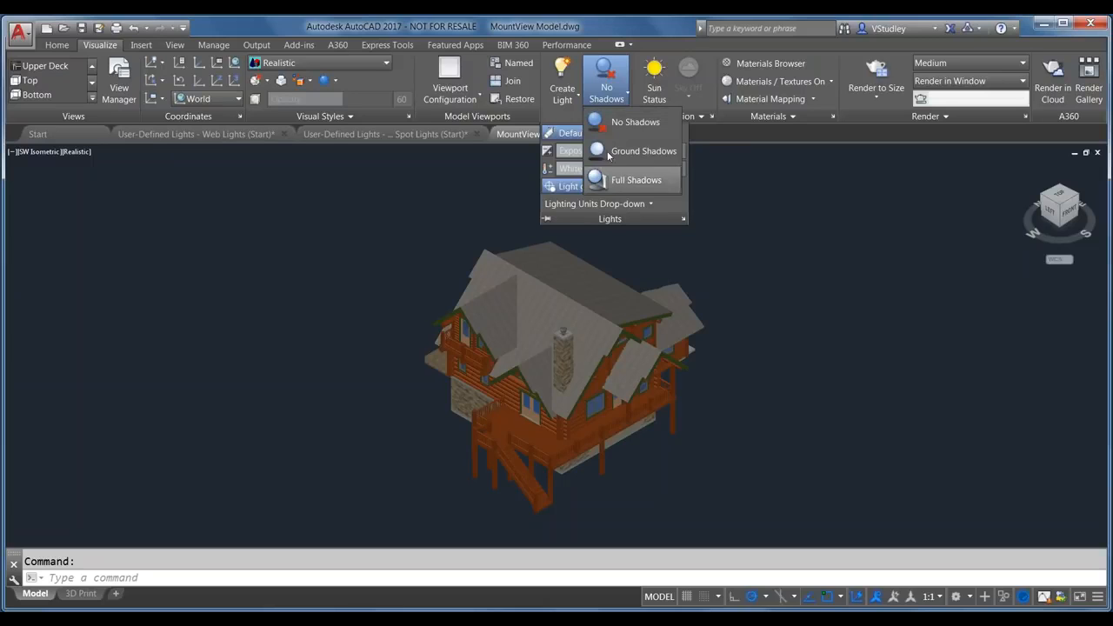
{"action": "left_click", "coordinate": [612, 98]}
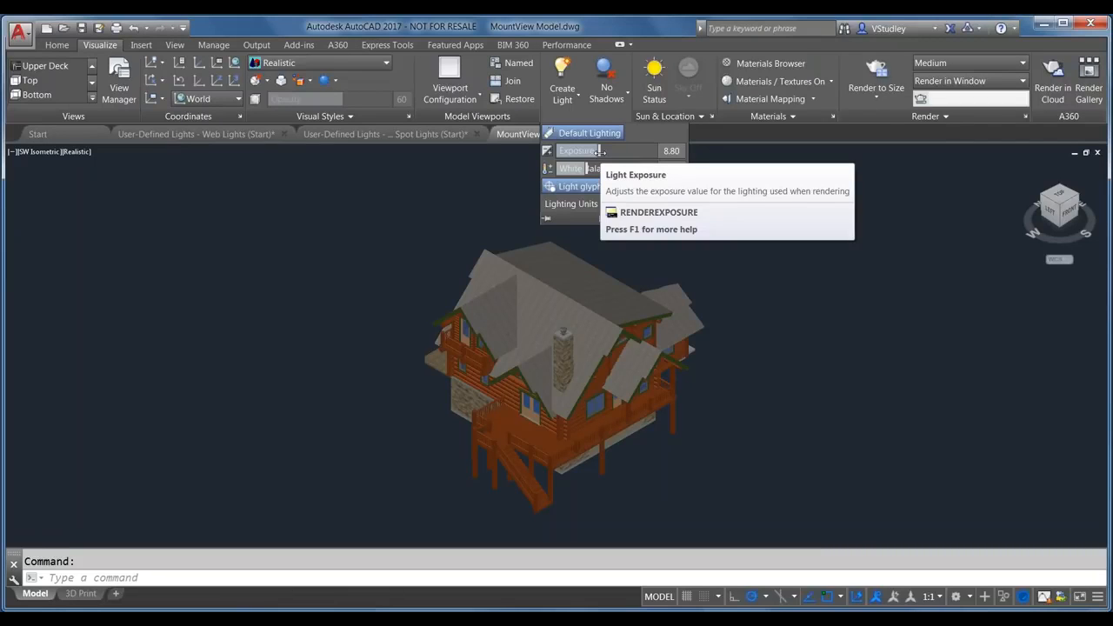
{"action": "left_click_drag", "start_coordinate": [598, 152], "coordinate": [563, 153]}
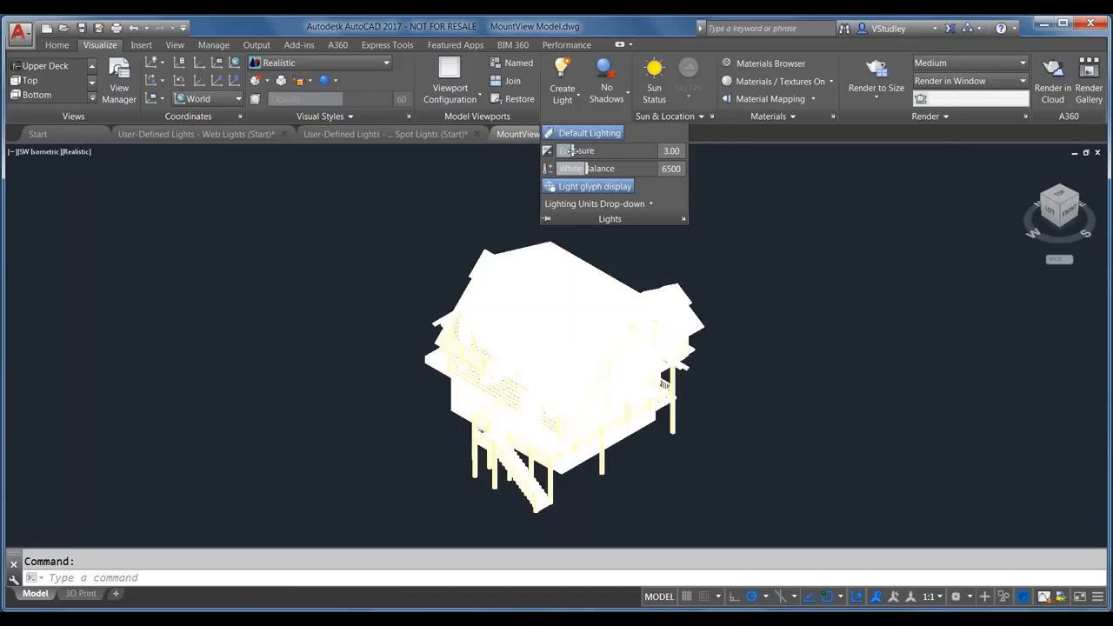
{"action": "left_click_drag", "start_coordinate": [572, 152], "coordinate": [662, 151]}
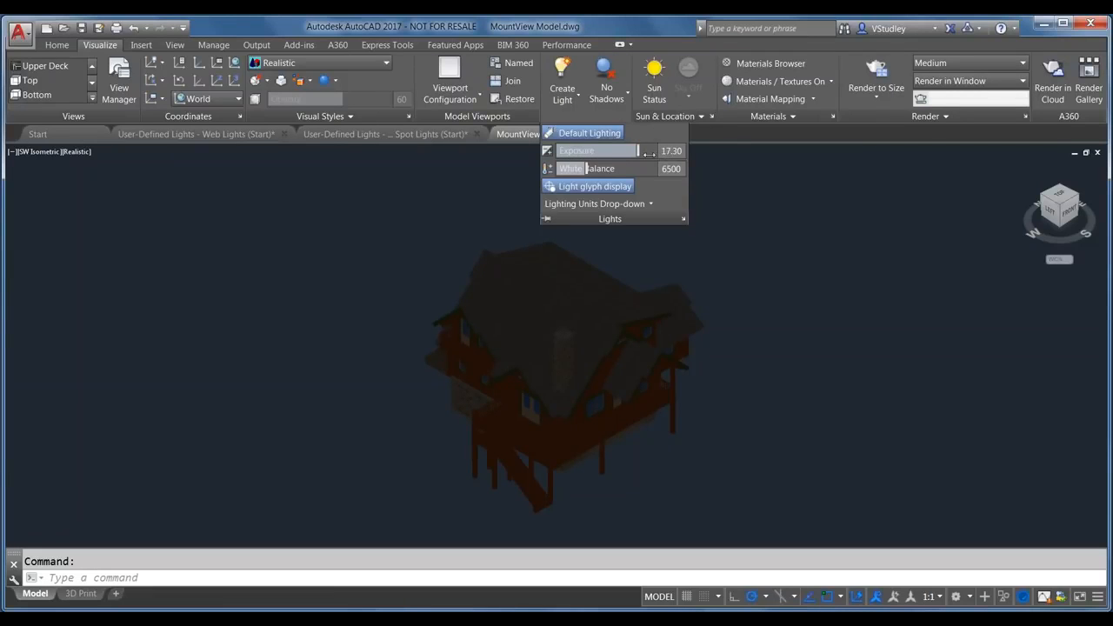
{"action": "left_click", "coordinate": [665, 151]}
{"action": "type", "text": "8.8"}
{"action": "left_click", "coordinate": [673, 169]}
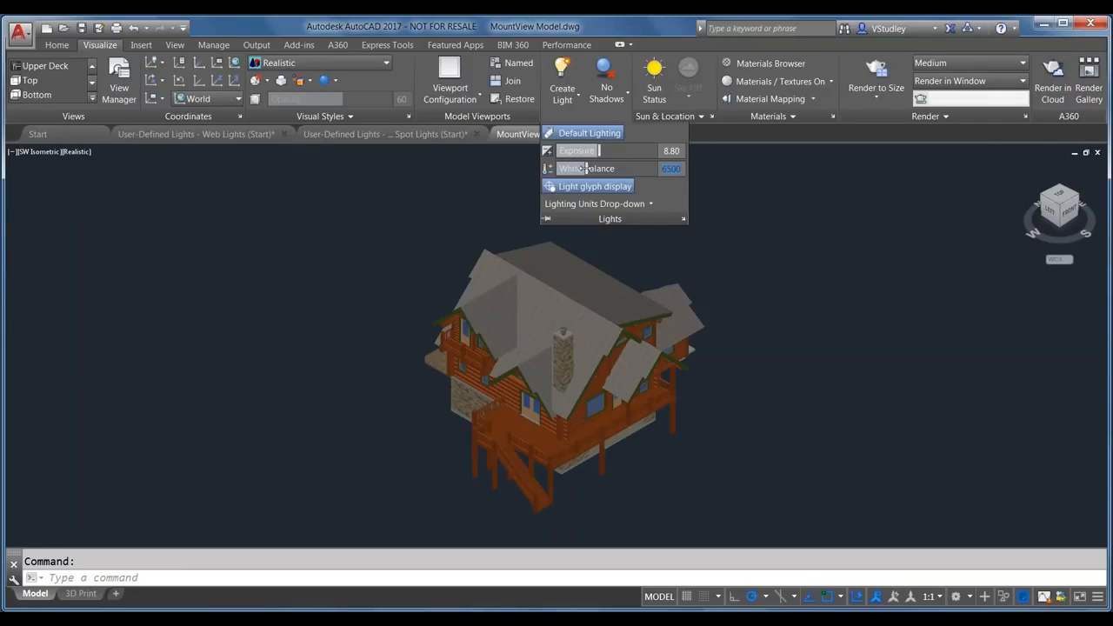
{"action": "left_click_drag", "start_coordinate": [568, 169], "coordinate": [670, 169]}
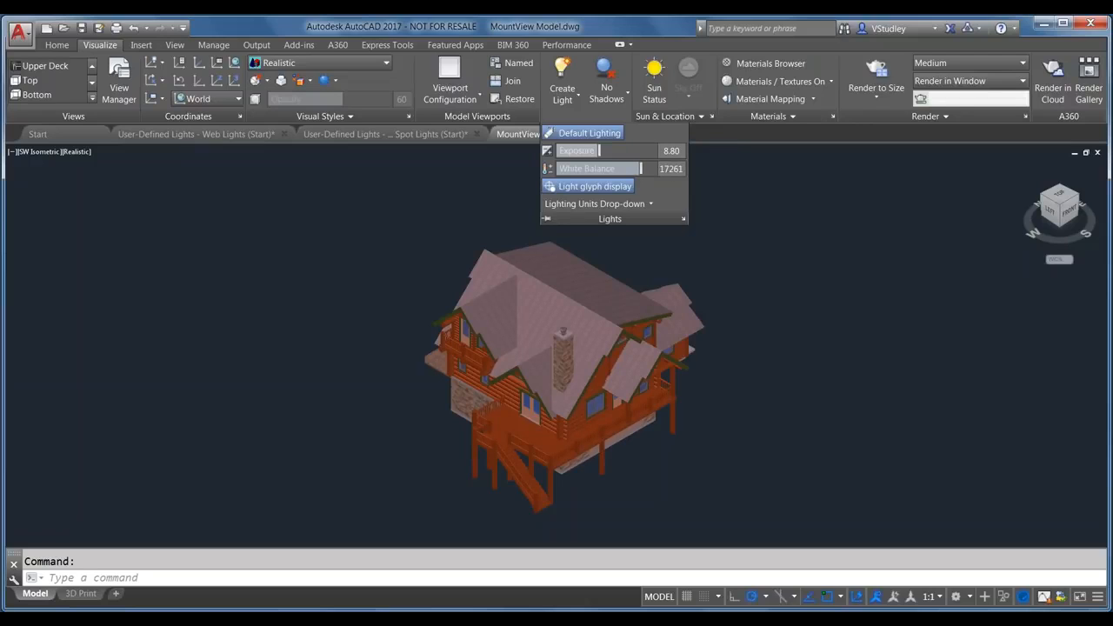
{"action": "double_click", "coordinate": [674, 170]}
{"action": "type", "text": "6500"}
{"action": "key", "text": "Return"}
{"action": "left_click", "coordinate": [671, 151]}
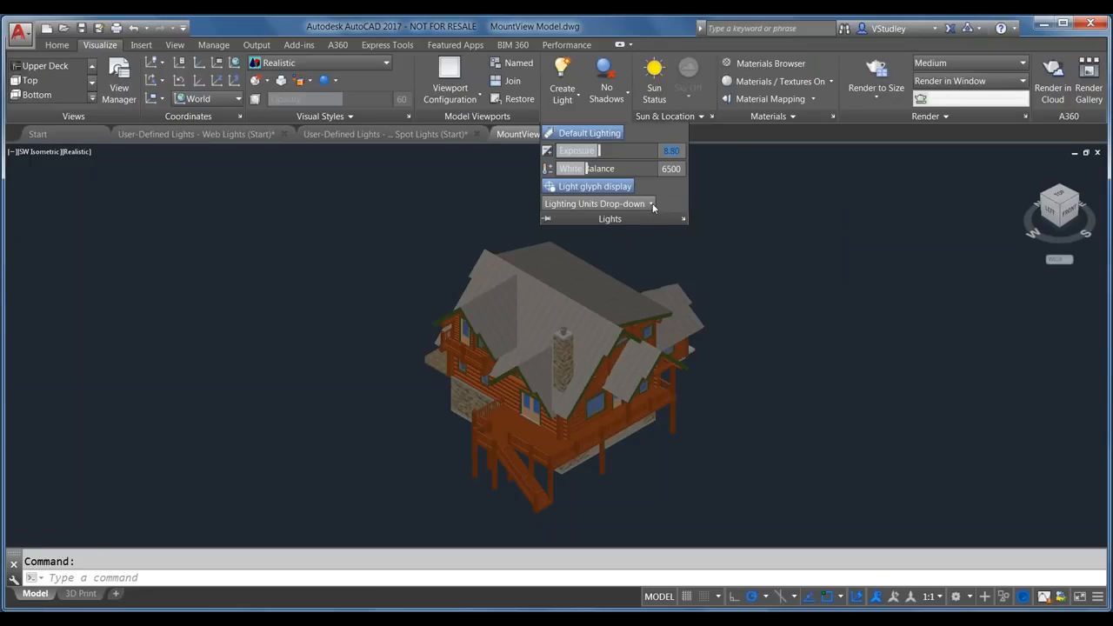
{"action": "left_click", "coordinate": [652, 205]}
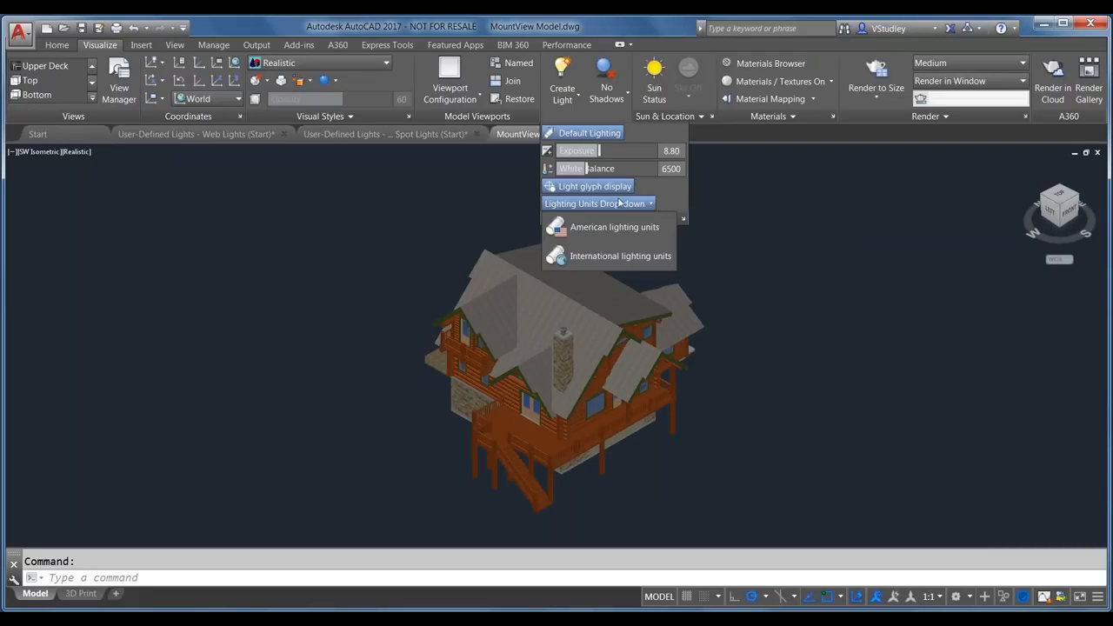
{"action": "left_click", "coordinate": [670, 205]}
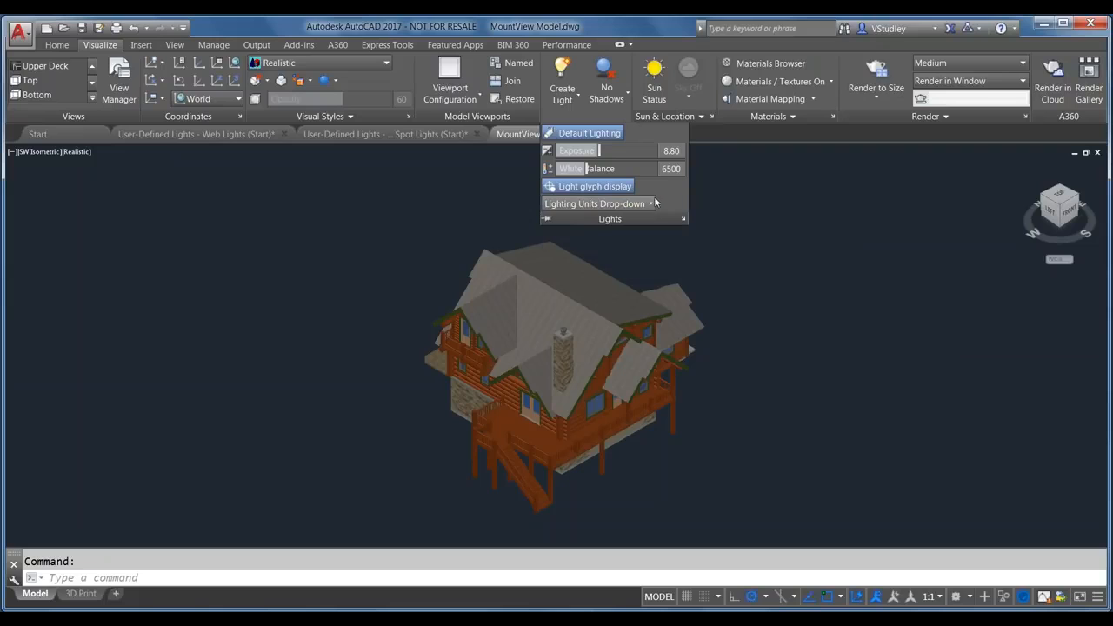
{"action": "left_click", "coordinate": [652, 205]}
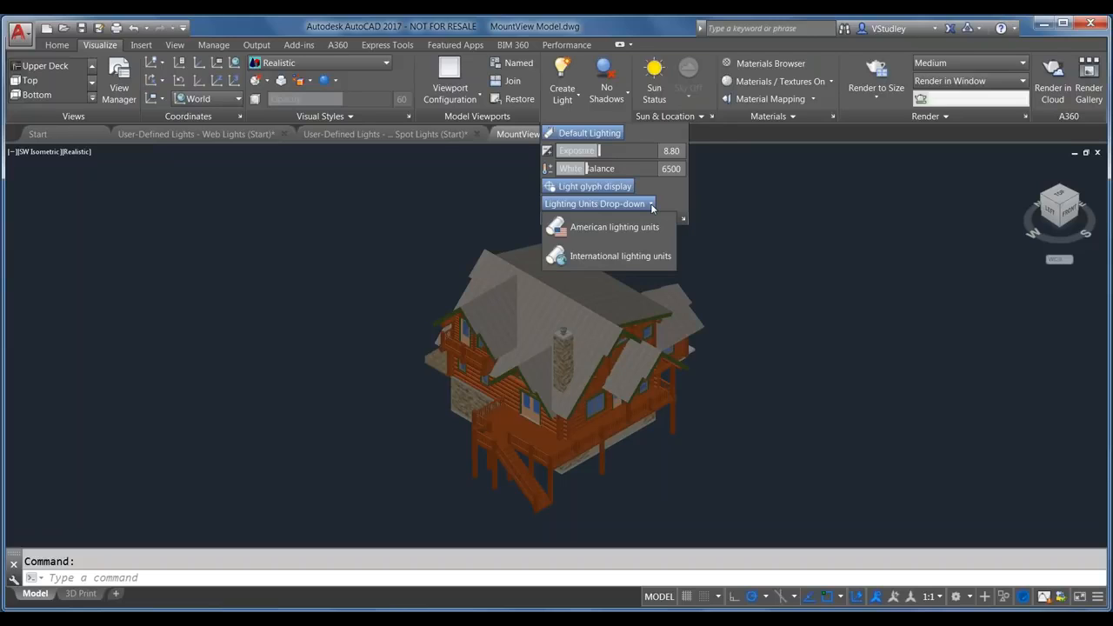
{"action": "left_click", "coordinate": [645, 258]}
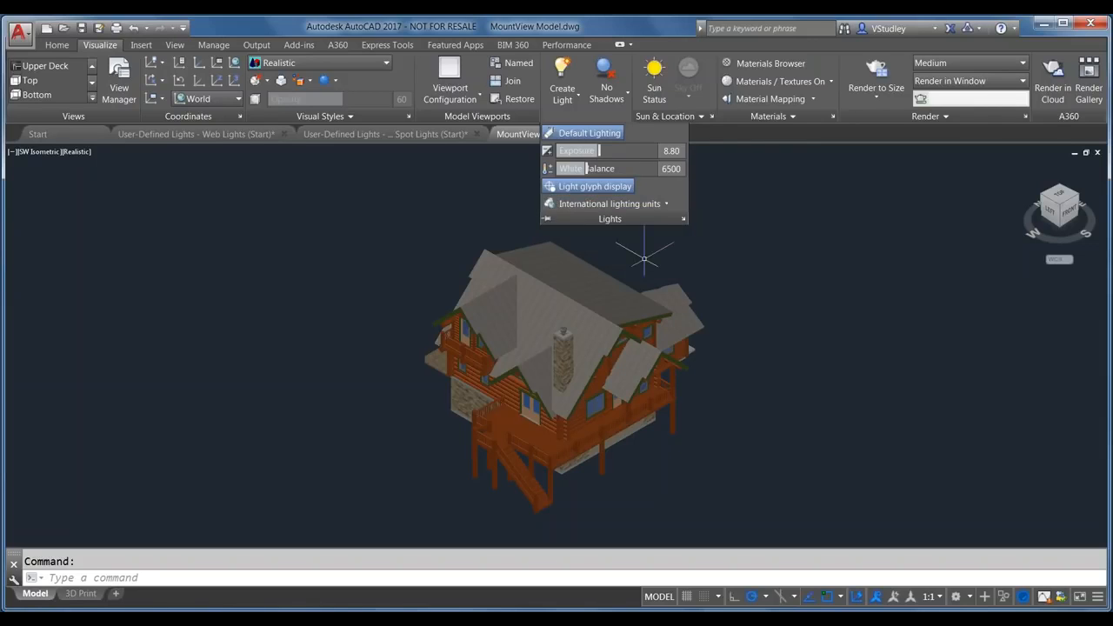
{"action": "left_click", "coordinate": [580, 117]}
{"action": "left_click", "coordinate": [725, 252]}
{"action": "left_click", "coordinate": [736, 189]}
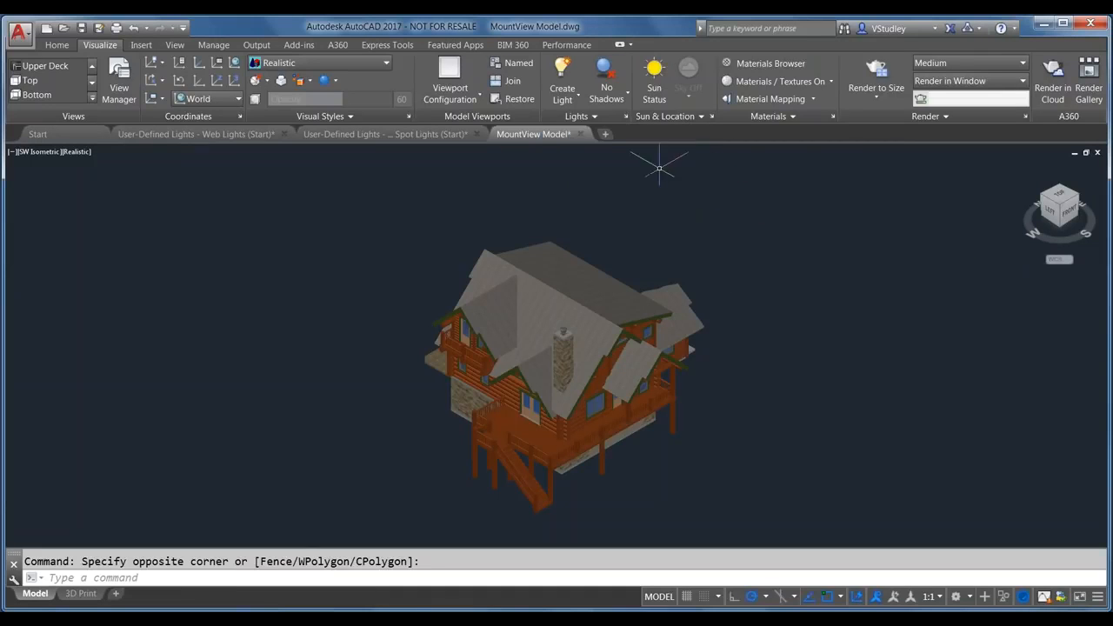
{"action": "left_click", "coordinate": [664, 117]}
{"action": "key", "text": "Escape"}
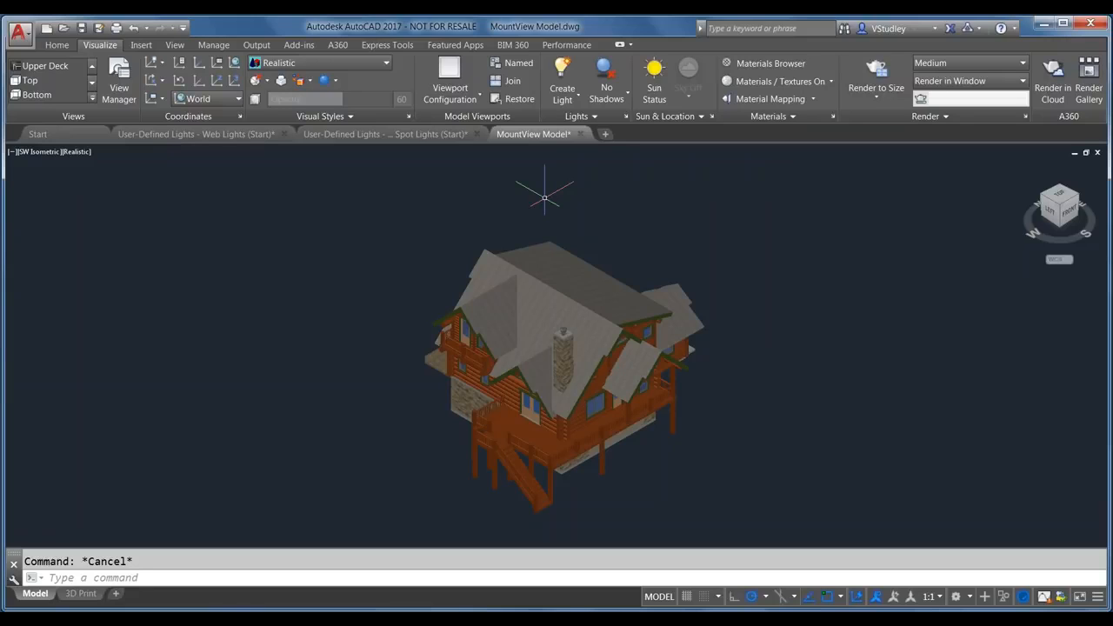
Step: Open the Create Light list of Point, Spot, Distant and Weblight, and choose Distant
{"action": "left_click", "coordinate": [566, 101]}
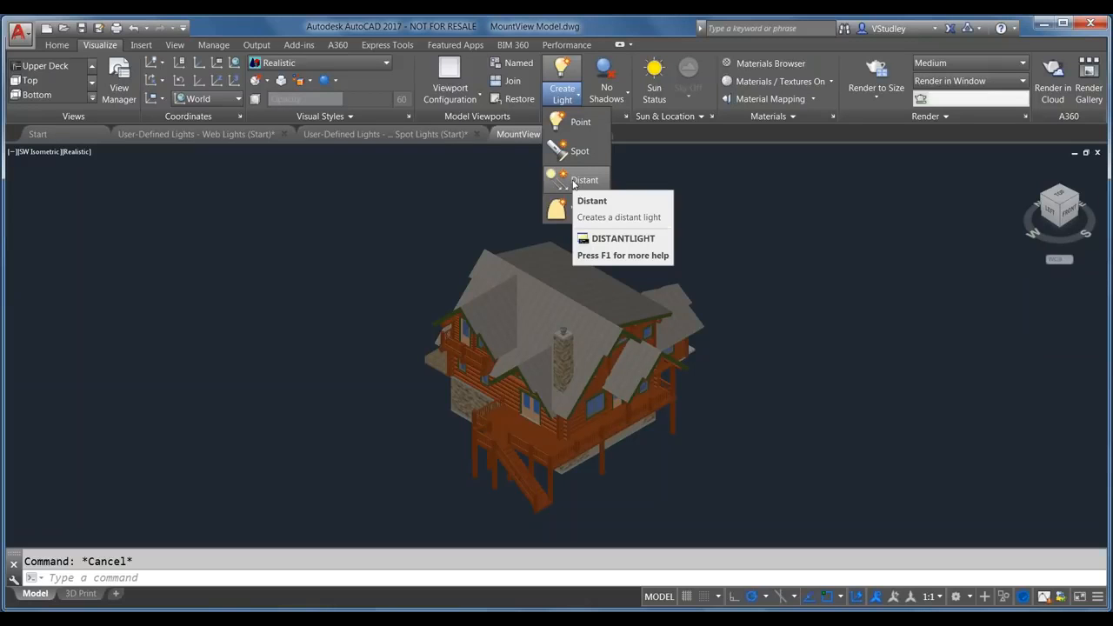
{"action": "left_click", "coordinate": [573, 182]}
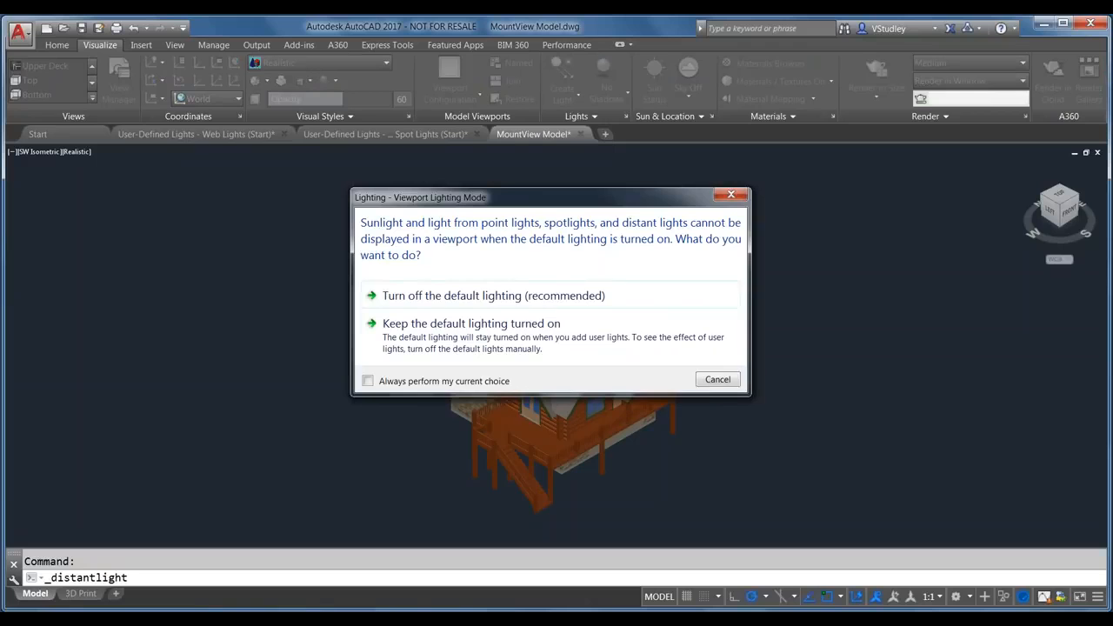
Step: Turn off default lighting and allow distant lights despite photometric units
{"action": "left_click", "coordinate": [488, 300]}
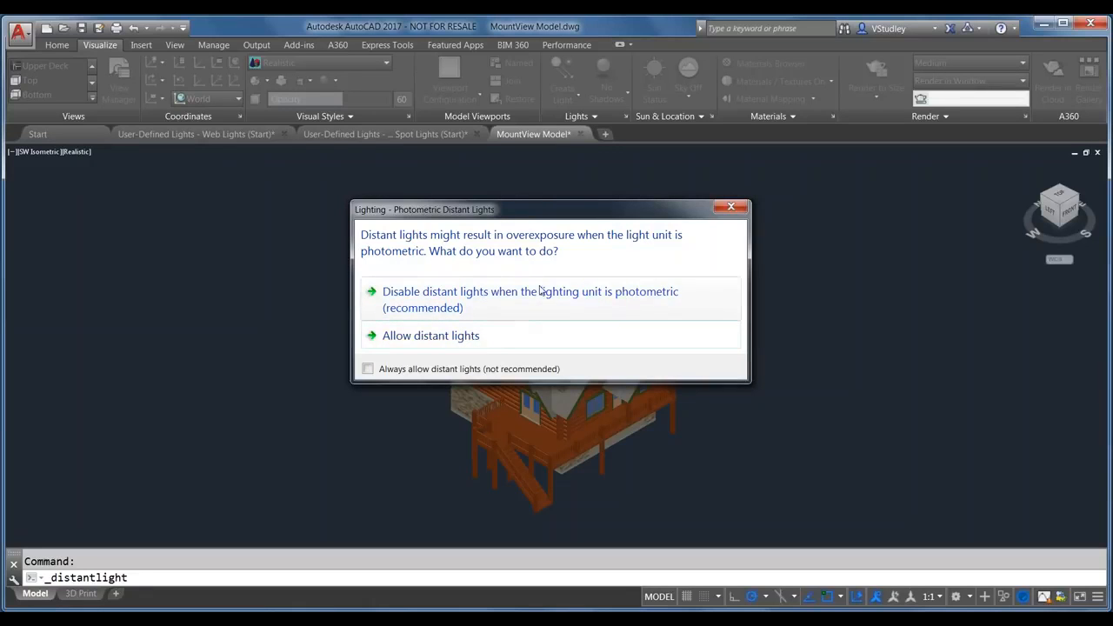
{"action": "left_click", "coordinate": [467, 340]}
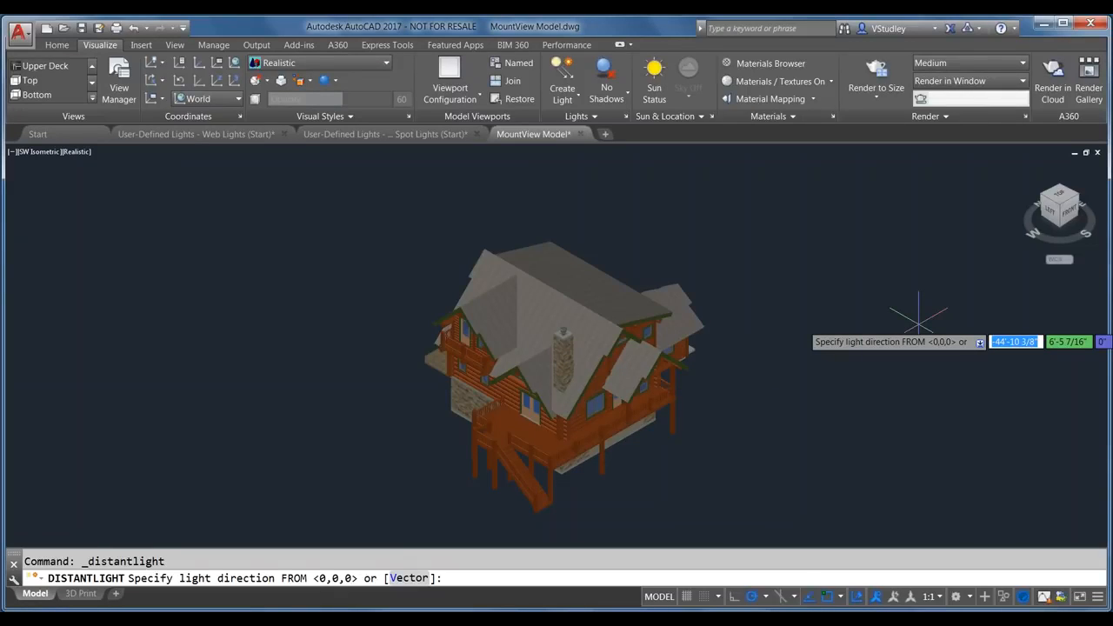
Step: Place the distant light from the default point aimed at the chimney, and exit the command
{"action": "key", "text": "Return"}
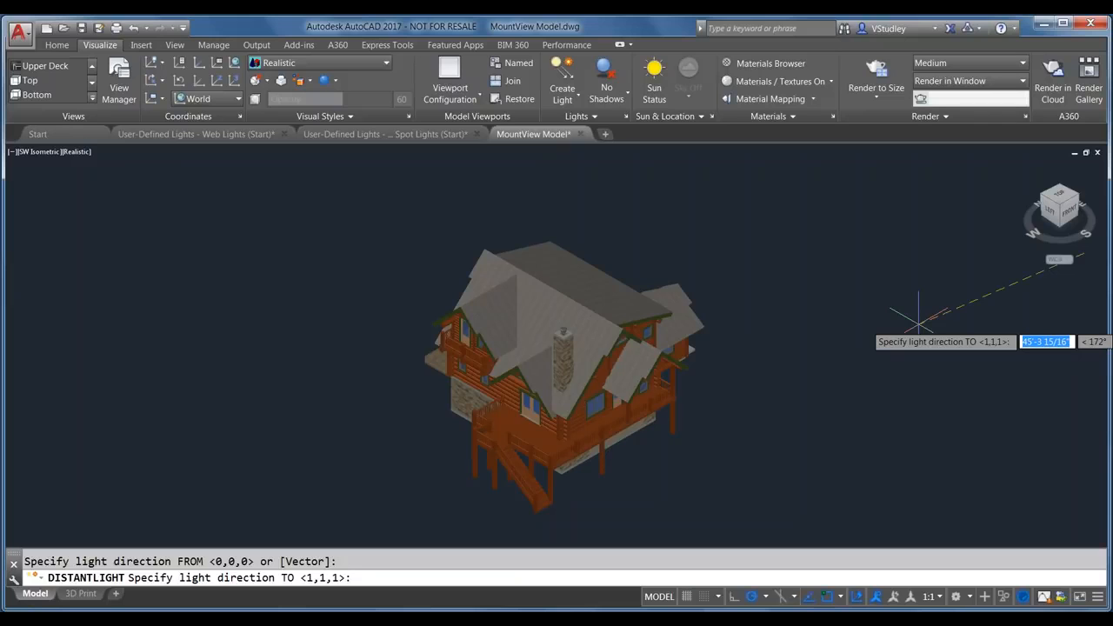
{"action": "left_click", "coordinate": [562, 331]}
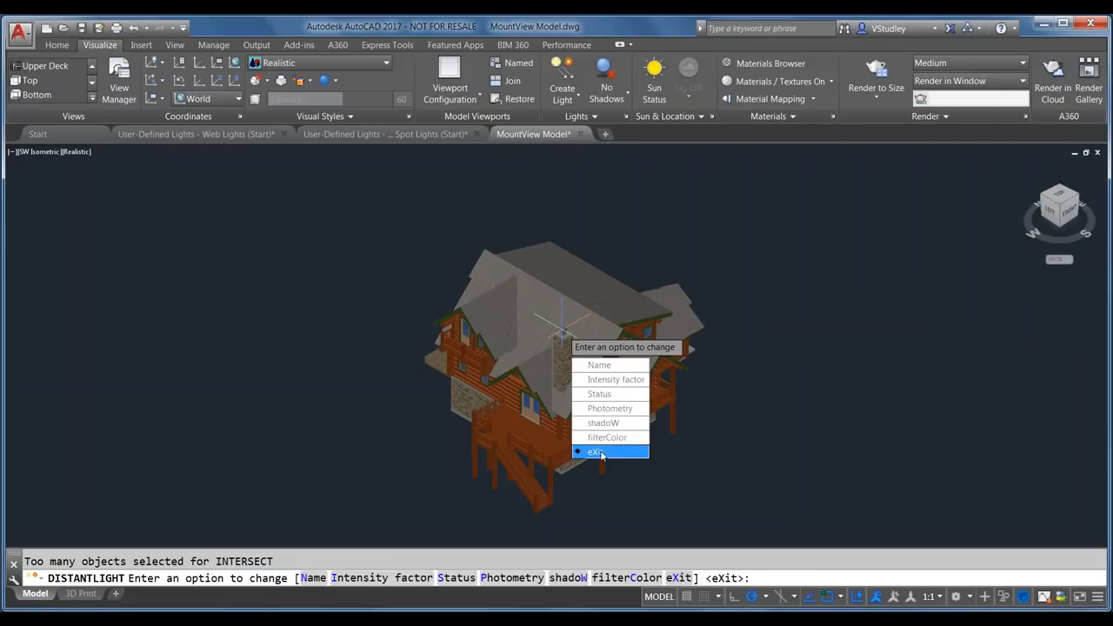
{"action": "left_click", "coordinate": [610, 453]}
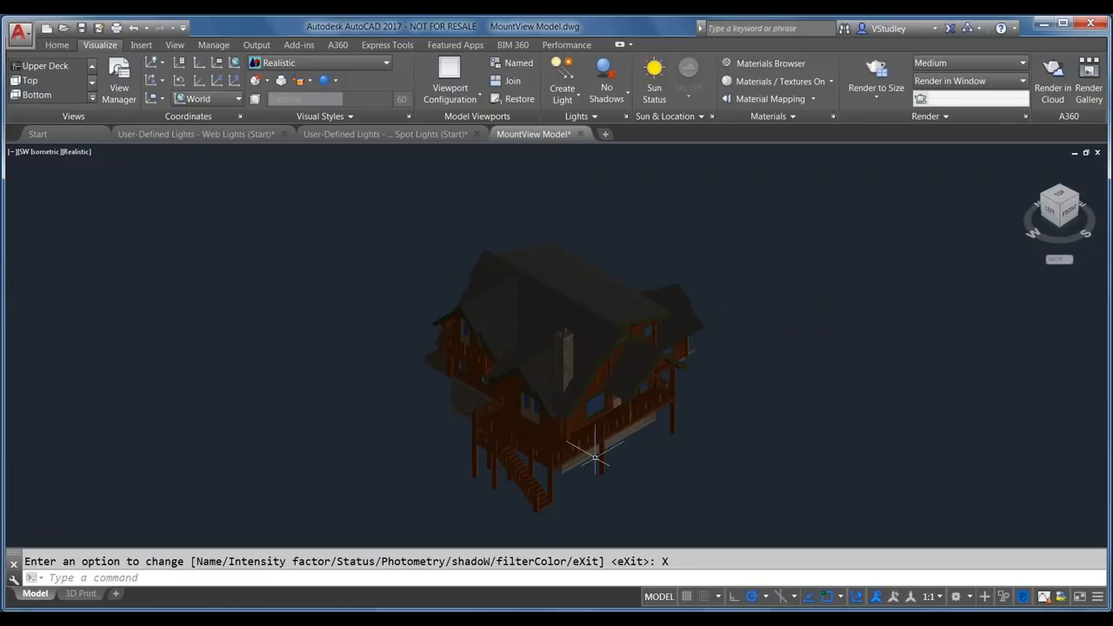
{"action": "scroll", "coordinate": [561, 469], "scroll_direction": "up", "scroll_amount": 2}
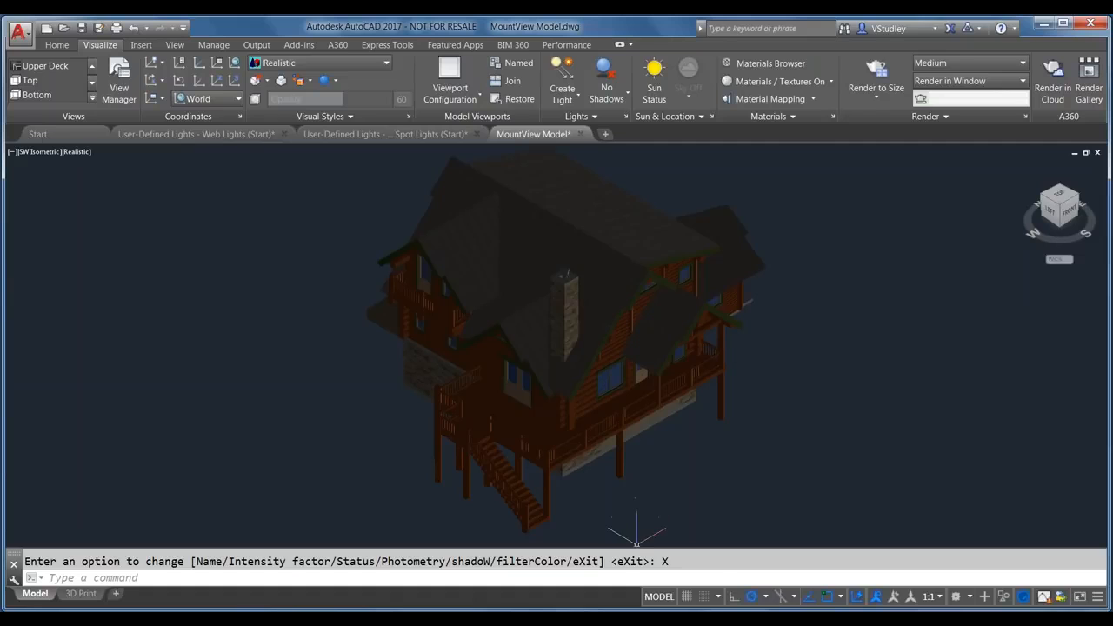
{"action": "mouse_move", "coordinate": [627, 619]}
{"action": "left_click", "coordinate": [629, 566]}
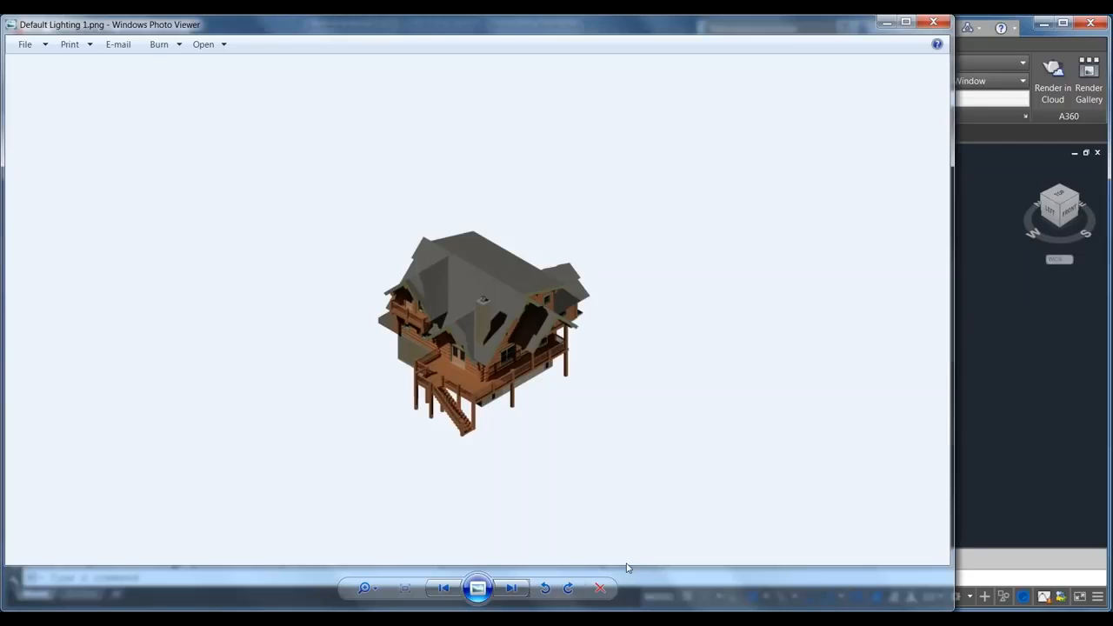
{"action": "left_click", "coordinate": [511, 587]}
{"action": "left_click", "coordinate": [511, 587]}
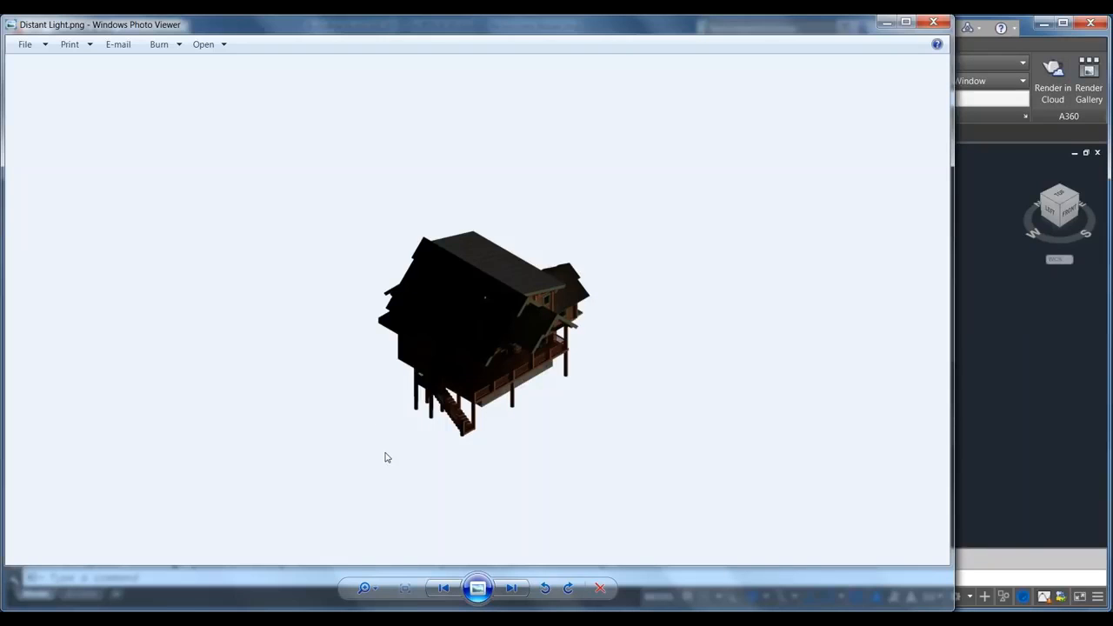
{"action": "left_click", "coordinate": [886, 26]}
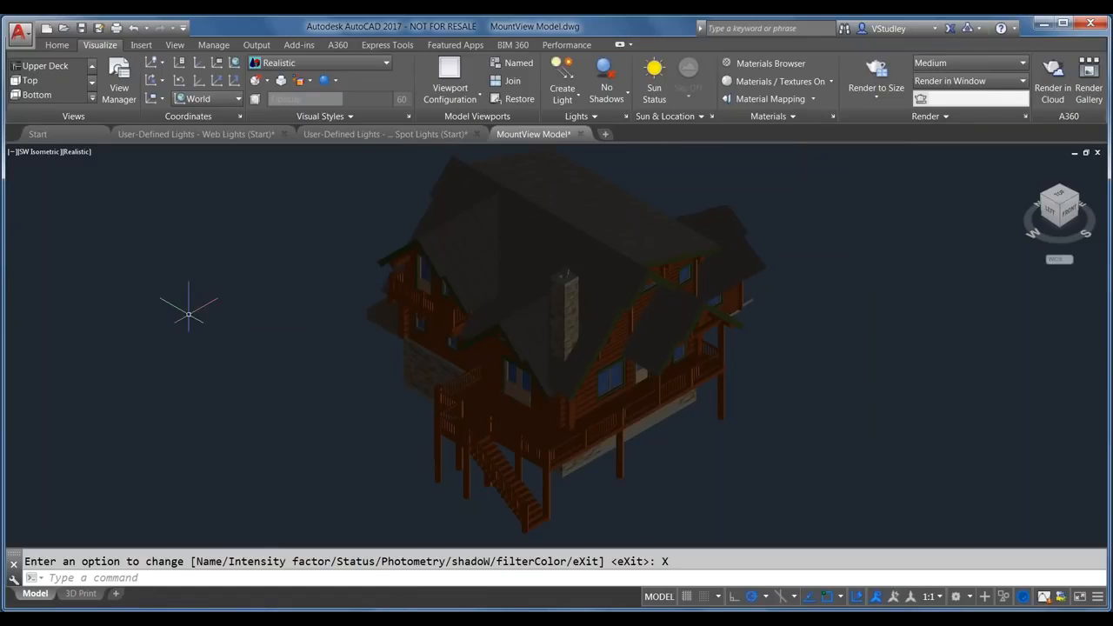
Step: Run LIGHTLIST and open the properties of Distantlight1 from the list
{"action": "type", "text": "LI"}
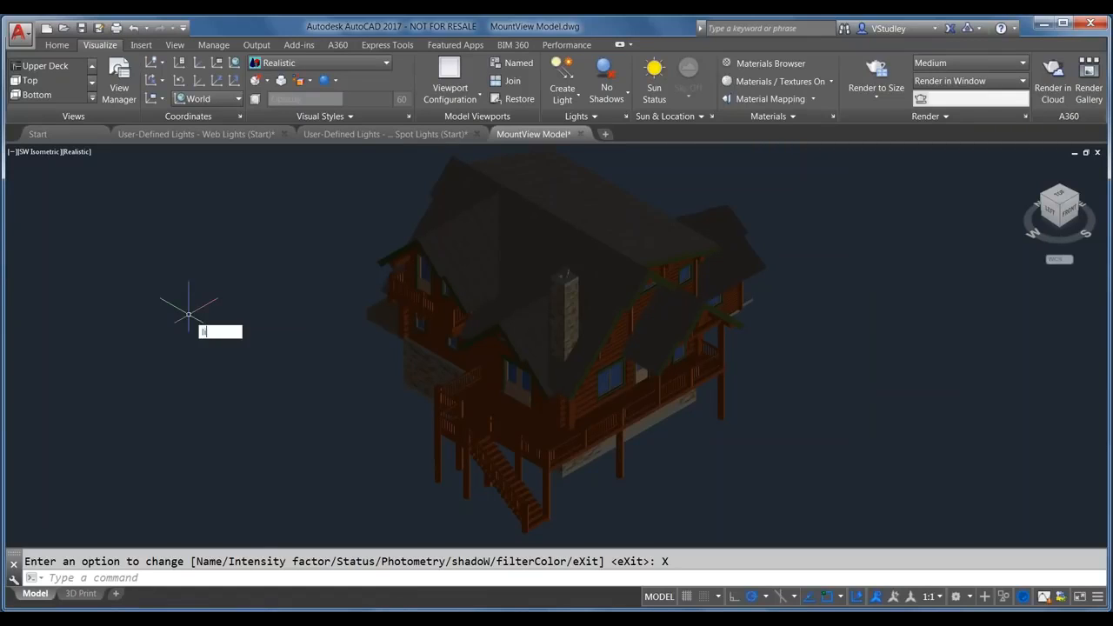
{"action": "key", "text": "BackSpace"}
{"action": "key", "text": "BackSpace"}
{"action": "type", "text": "LIGHTLIST"}
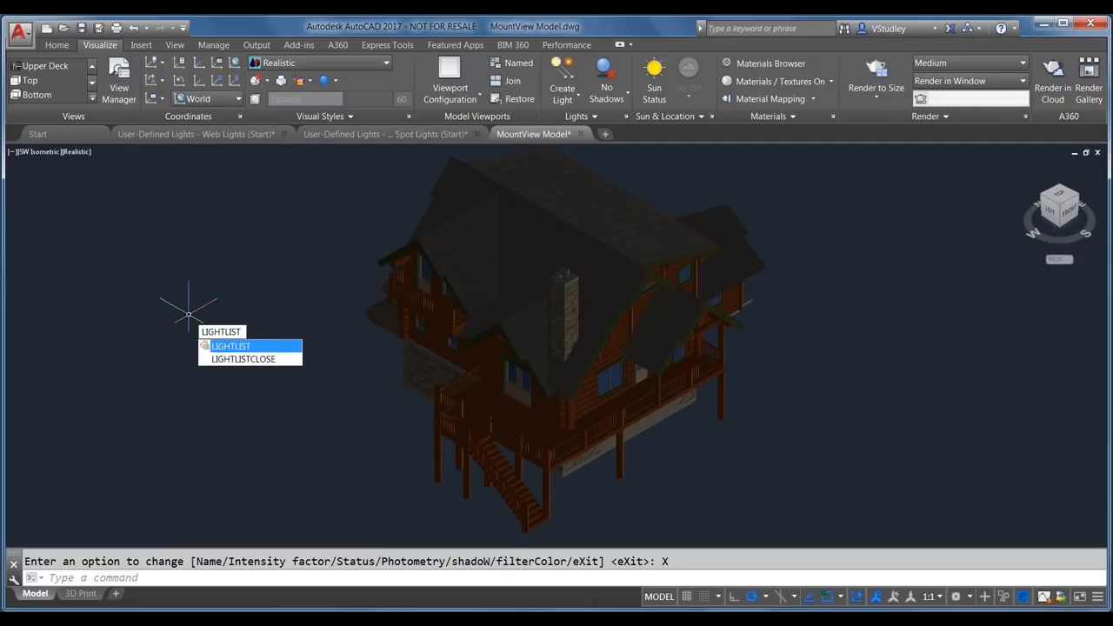
{"action": "key", "text": "Return"}
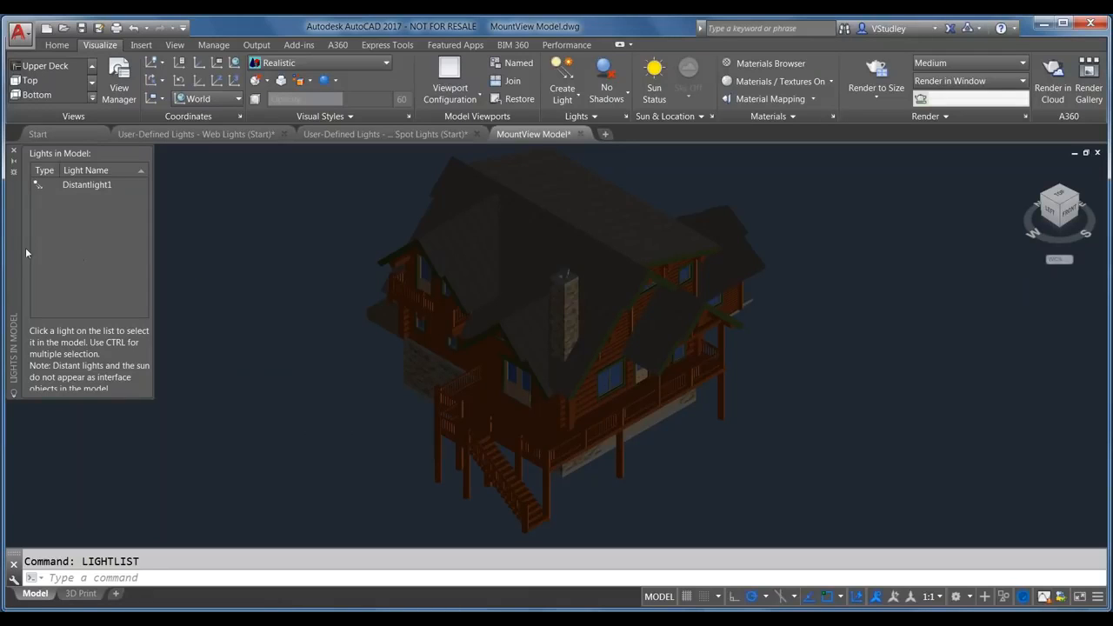
{"action": "left_click", "coordinate": [87, 186]}
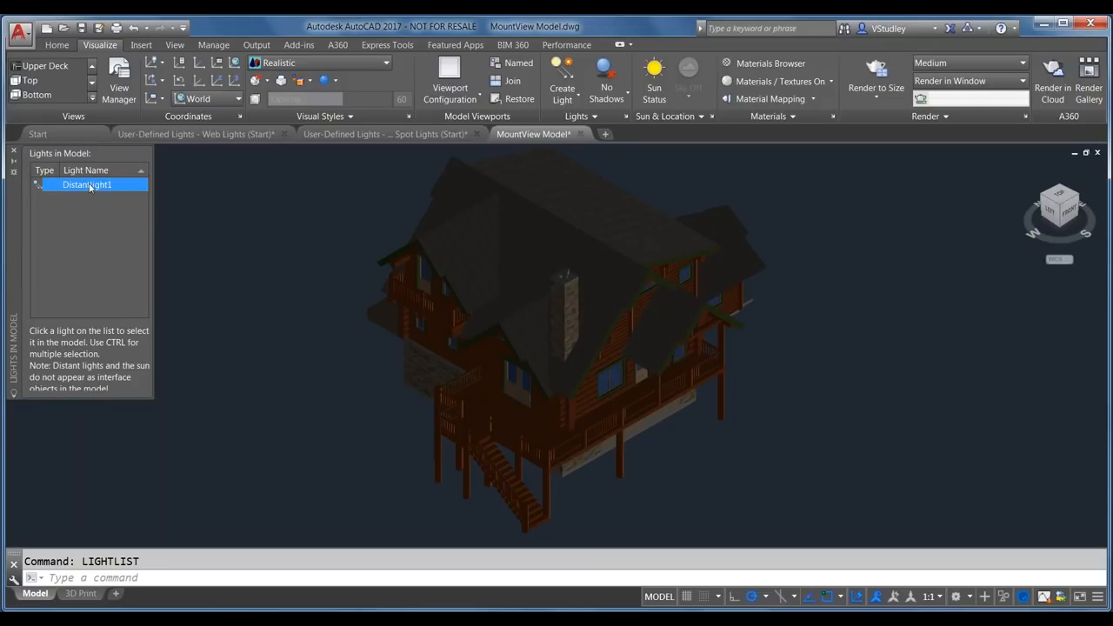
{"action": "right_click", "coordinate": [90, 186]}
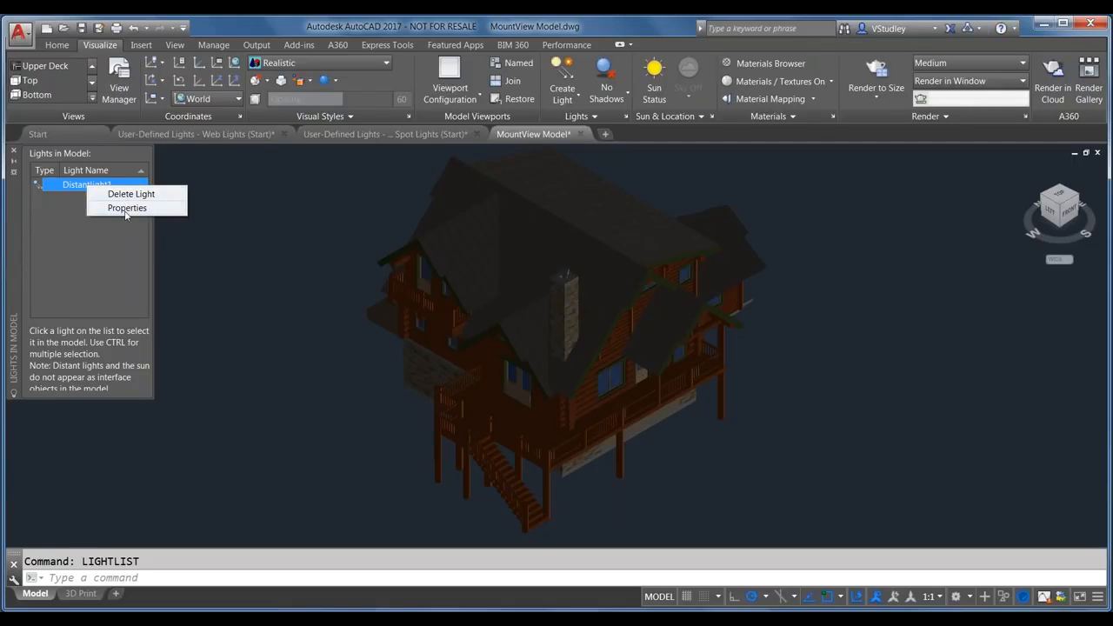
{"action": "left_click", "coordinate": [126, 208]}
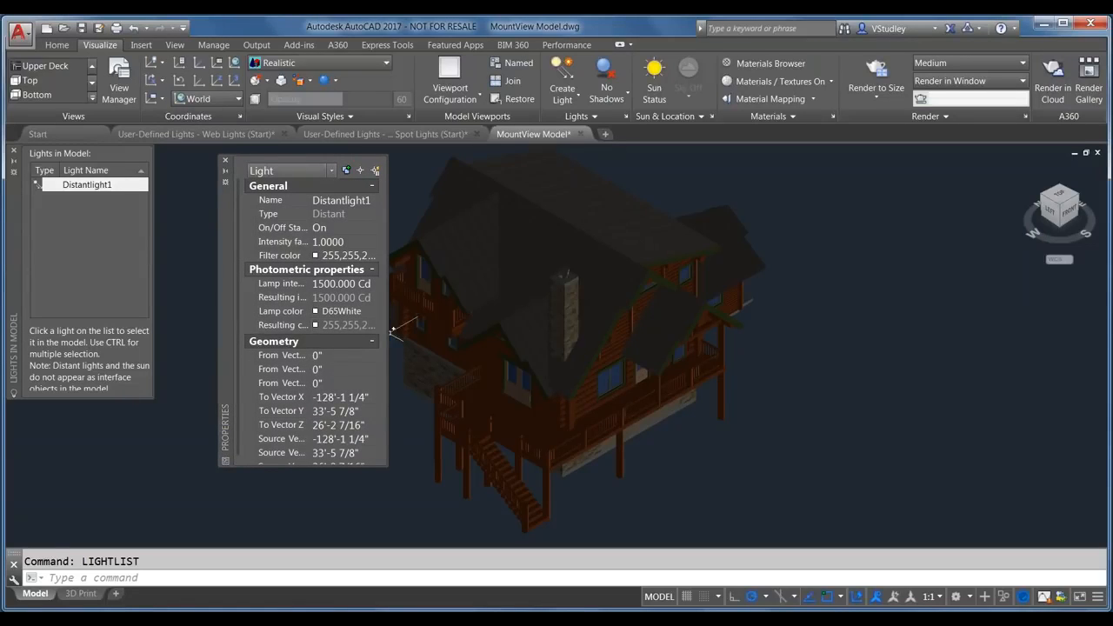
Step: Widen and lengthen the Distantlight1 Properties palette to read its values, then close it
{"action": "left_click_drag", "start_coordinate": [389, 350], "coordinate": [533, 364]}
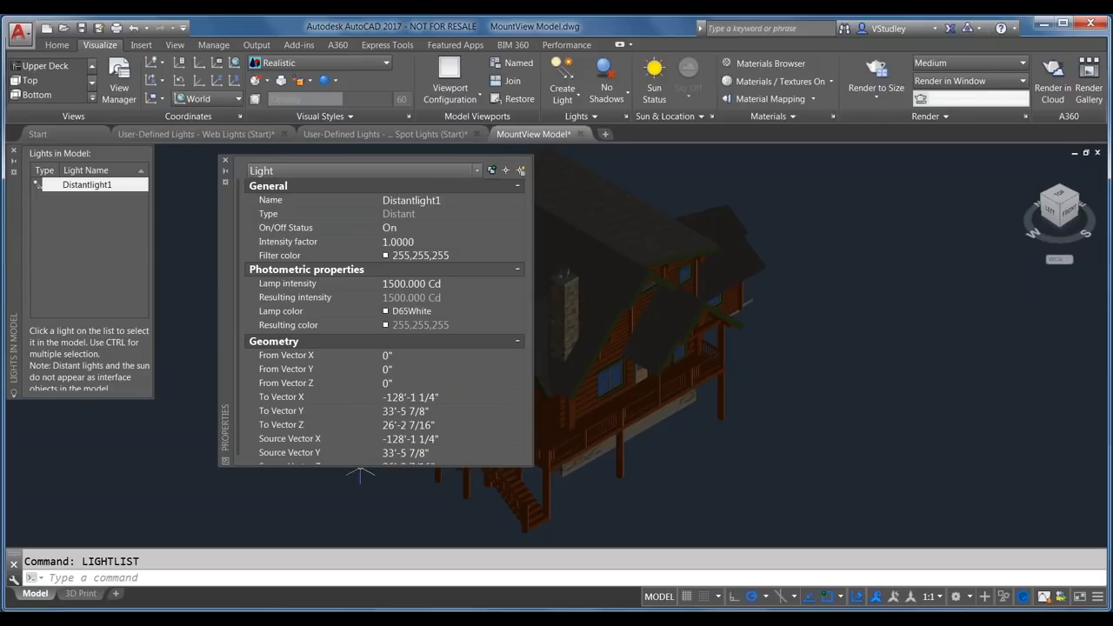
{"action": "left_click_drag", "start_coordinate": [360, 467], "coordinate": [367, 533]}
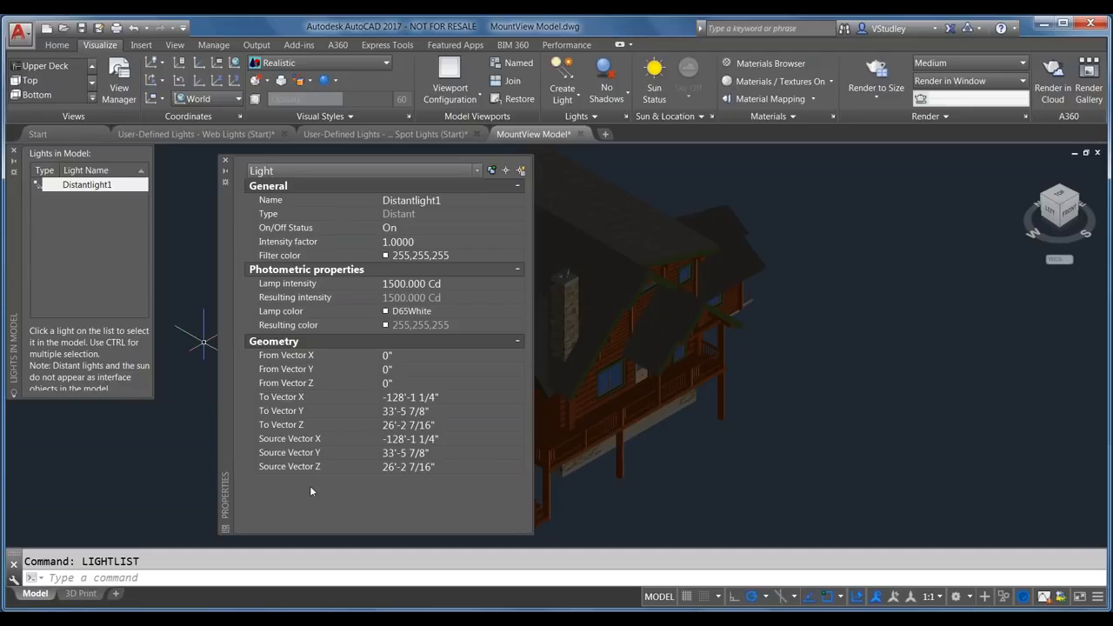
{"action": "left_click", "coordinate": [224, 160]}
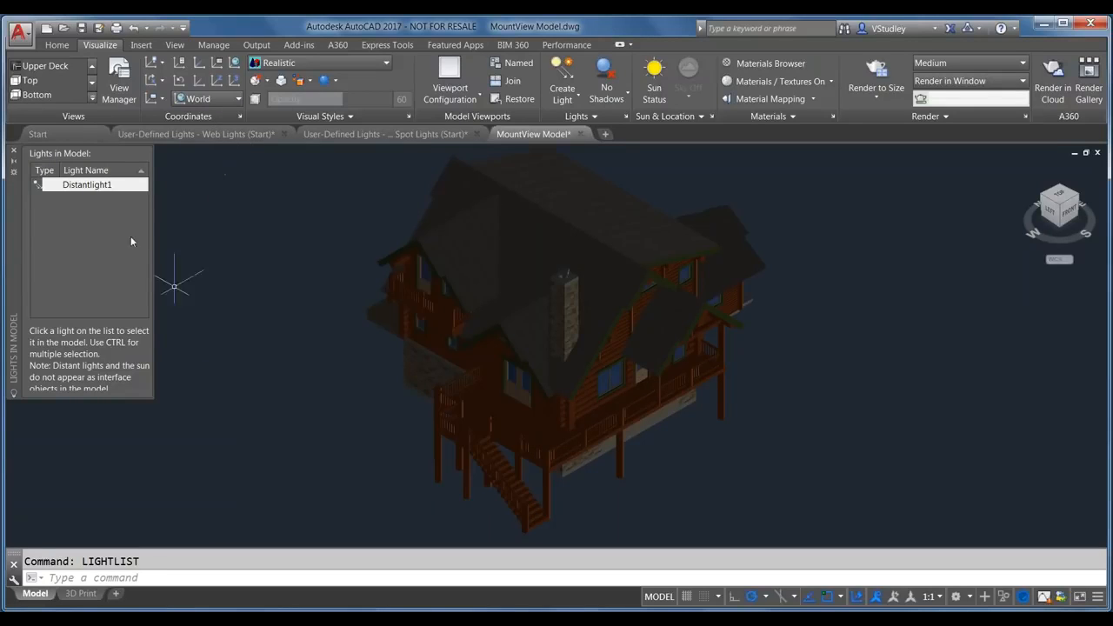
Step: Delete Distantlight1 from the Lights in Model list and expand the Lights panel
{"action": "right_click", "coordinate": [89, 186]}
{"action": "left_click", "coordinate": [107, 193]}
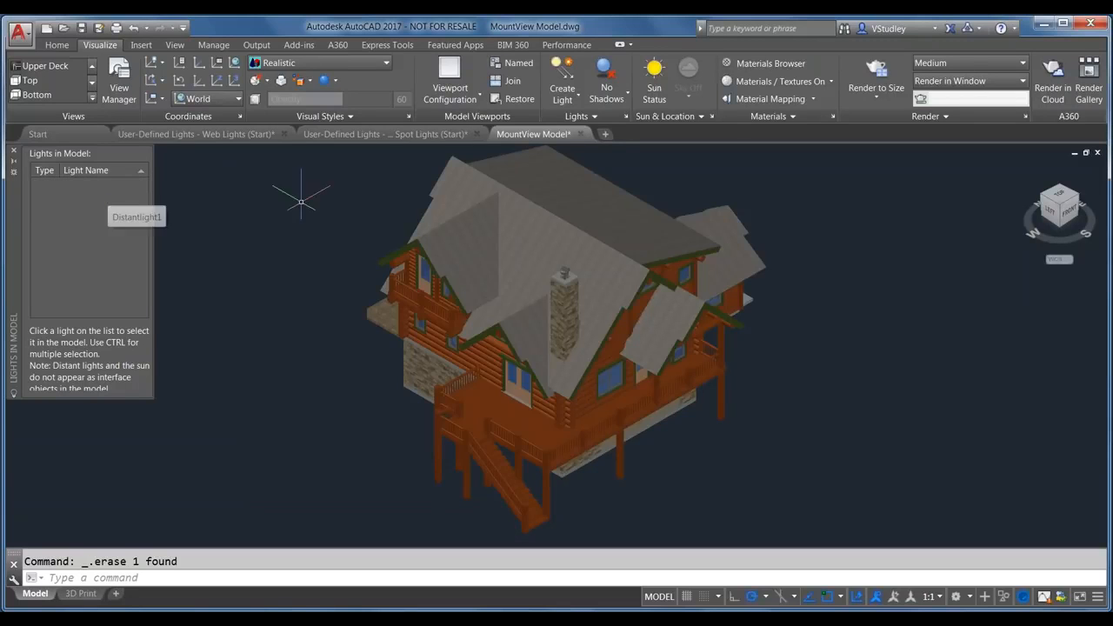
{"action": "left_click", "coordinate": [583, 112]}
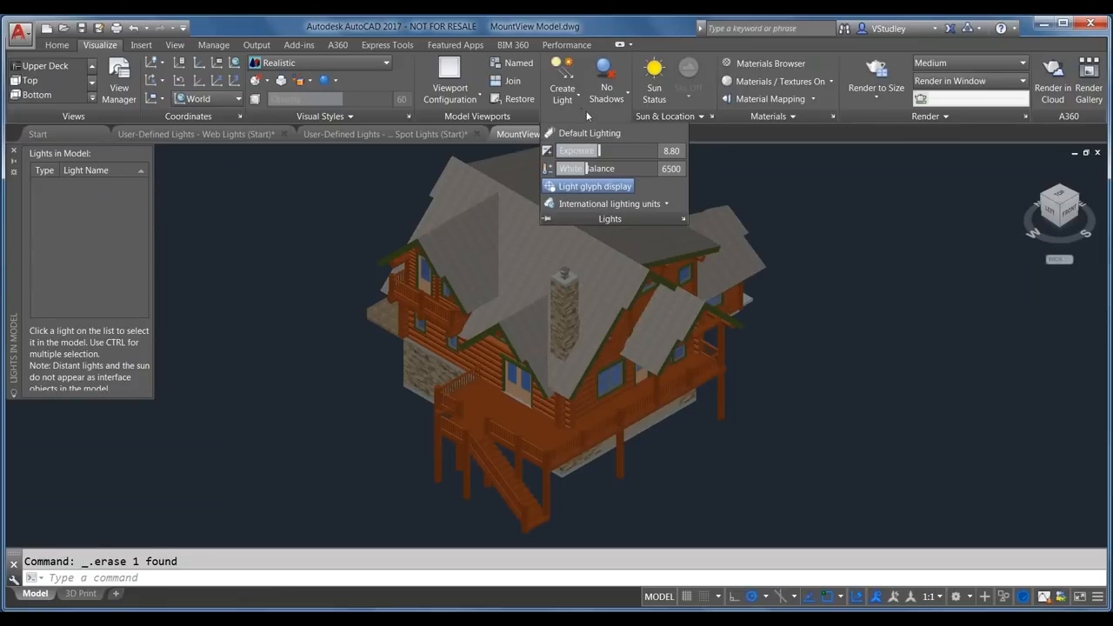
Step: Switch sunlight on with exposure adjusted for it, then view the house from the front
{"action": "left_click", "coordinate": [664, 114]}
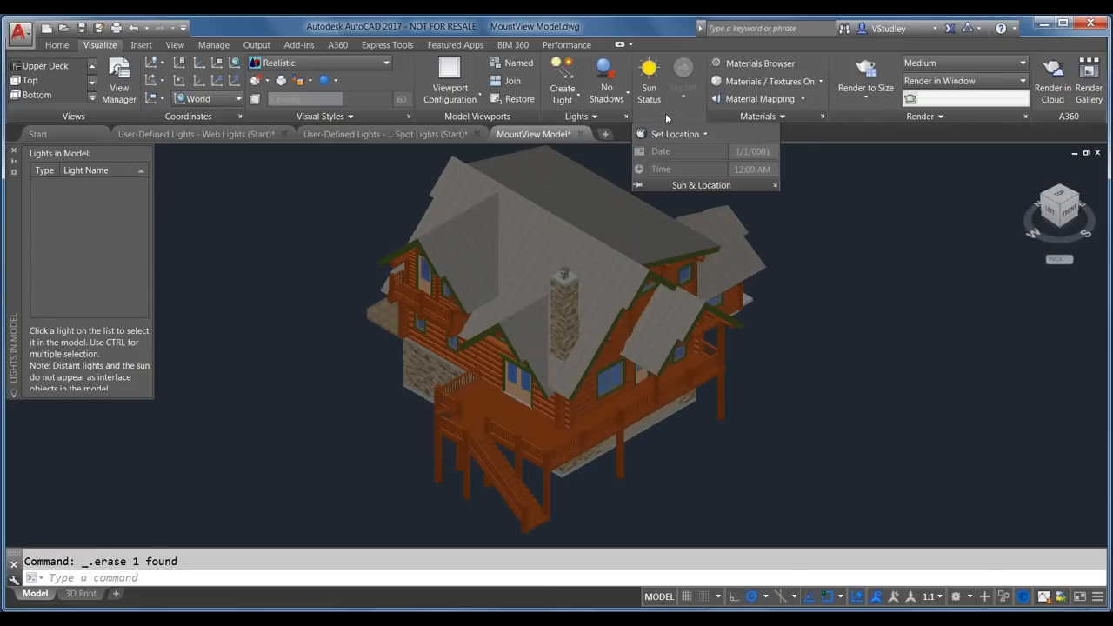
{"action": "left_click", "coordinate": [647, 72]}
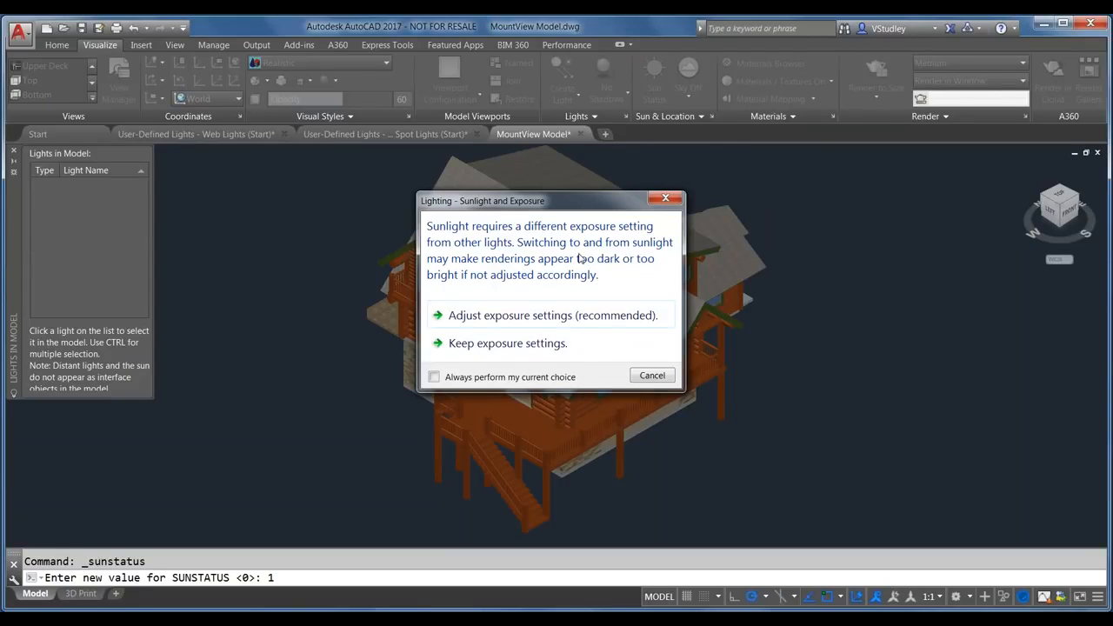
{"action": "left_click", "coordinate": [546, 319]}
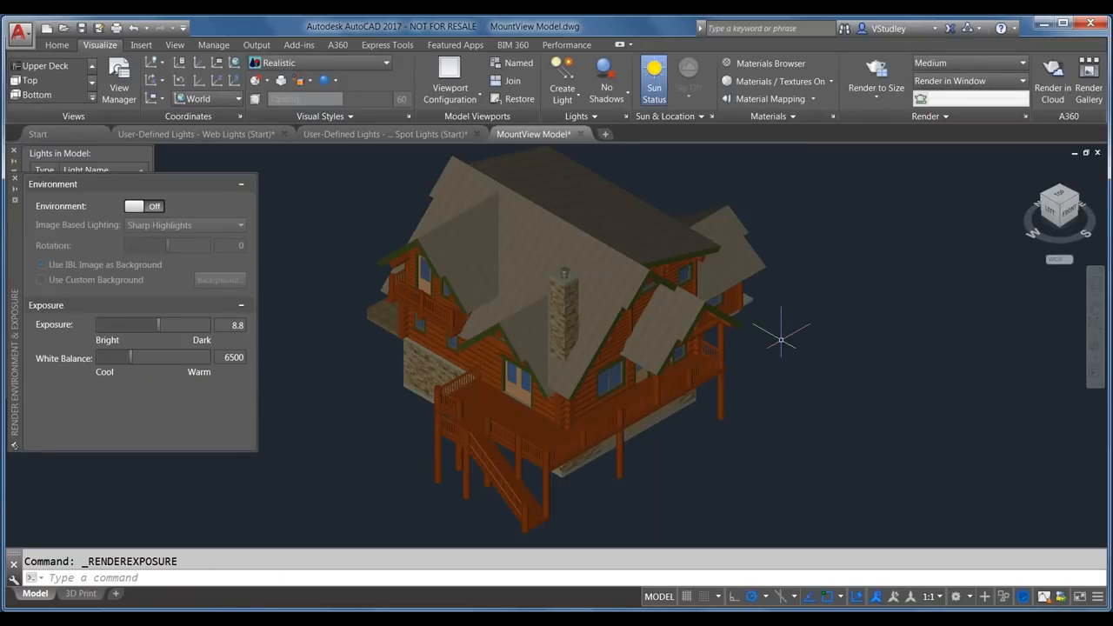
{"action": "left_click", "coordinate": [14, 177]}
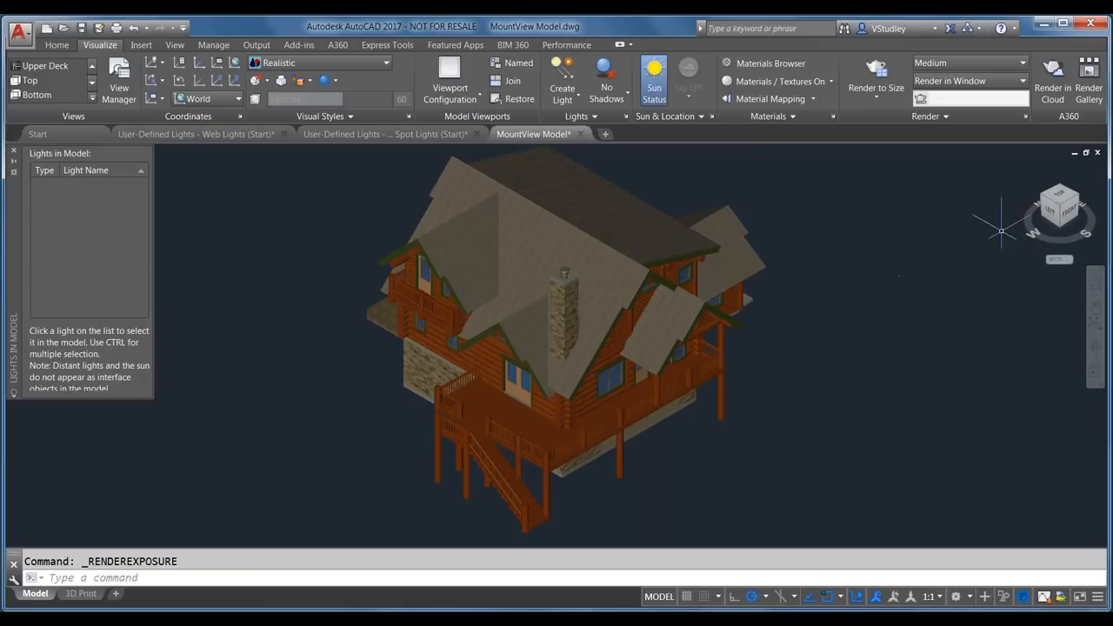
{"action": "left_click", "coordinate": [1069, 211]}
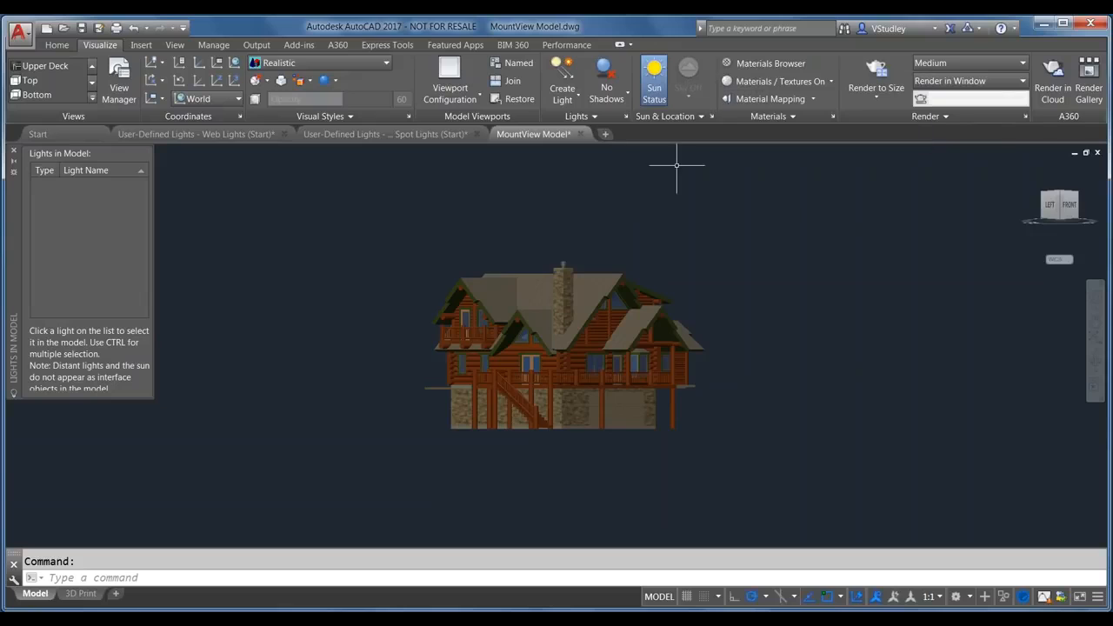
Step: Switch the house view to perspective projection from the ViewCube menu
{"action": "mouse_move", "coordinate": [1099, 244]}
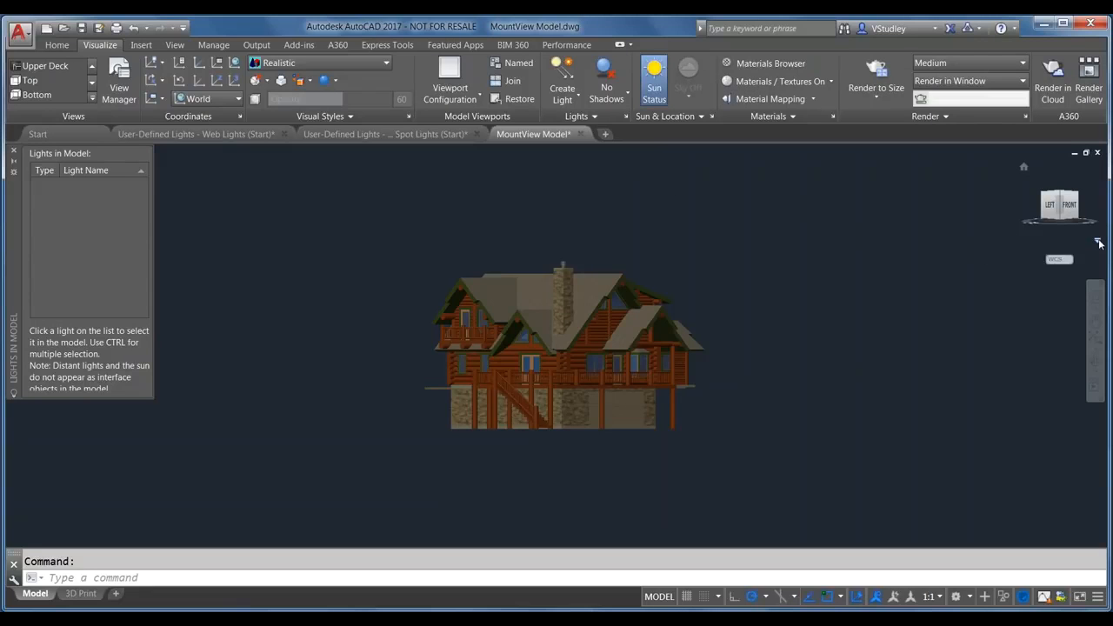
{"action": "left_click", "coordinate": [1097, 243]}
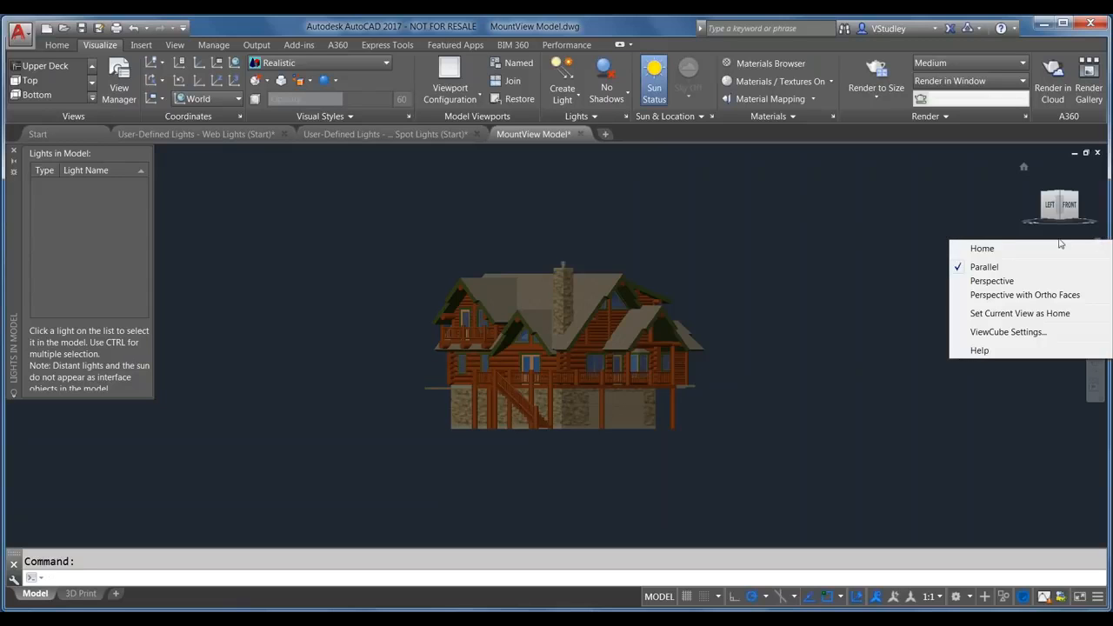
{"action": "left_click", "coordinate": [999, 282]}
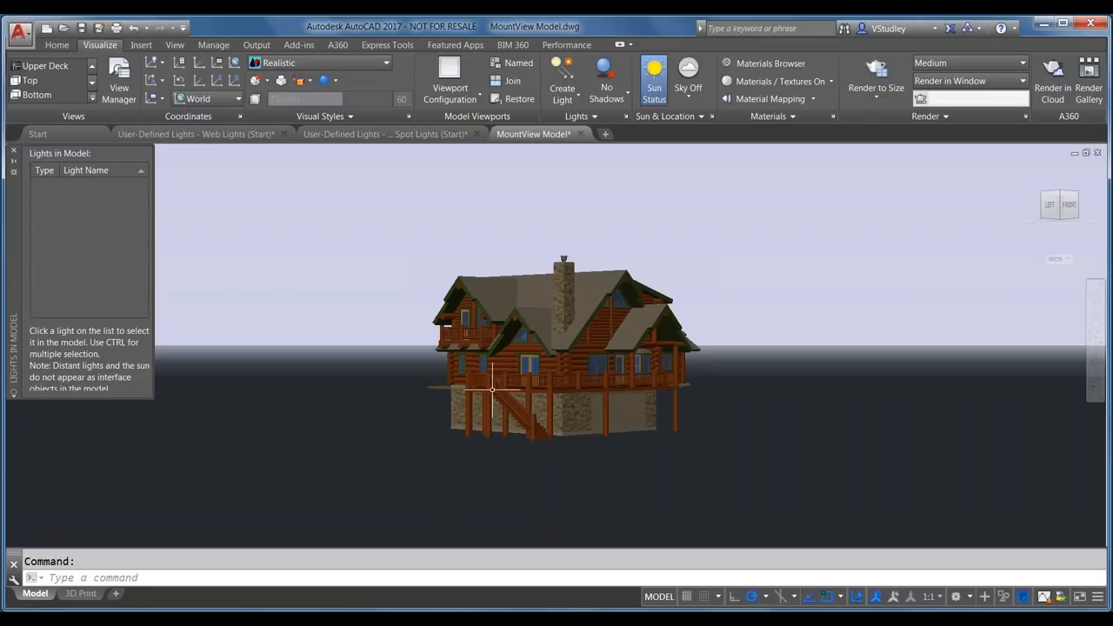
{"action": "left_click", "coordinate": [688, 99]}
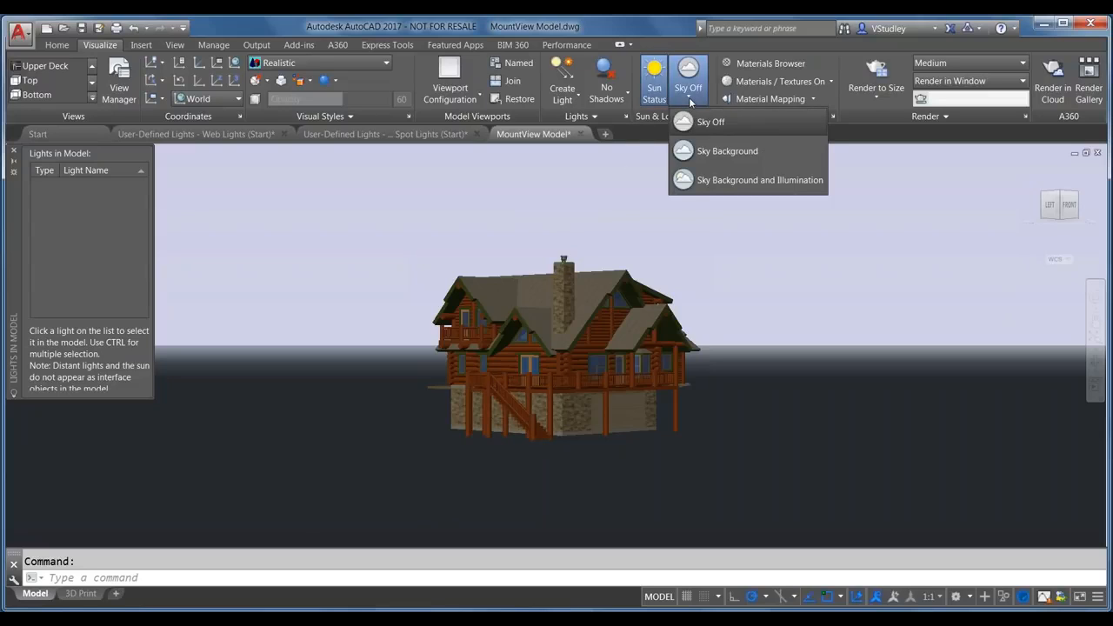
Step: Set the sky mode to Sky Background and Illumination
{"action": "left_click", "coordinate": [688, 99]}
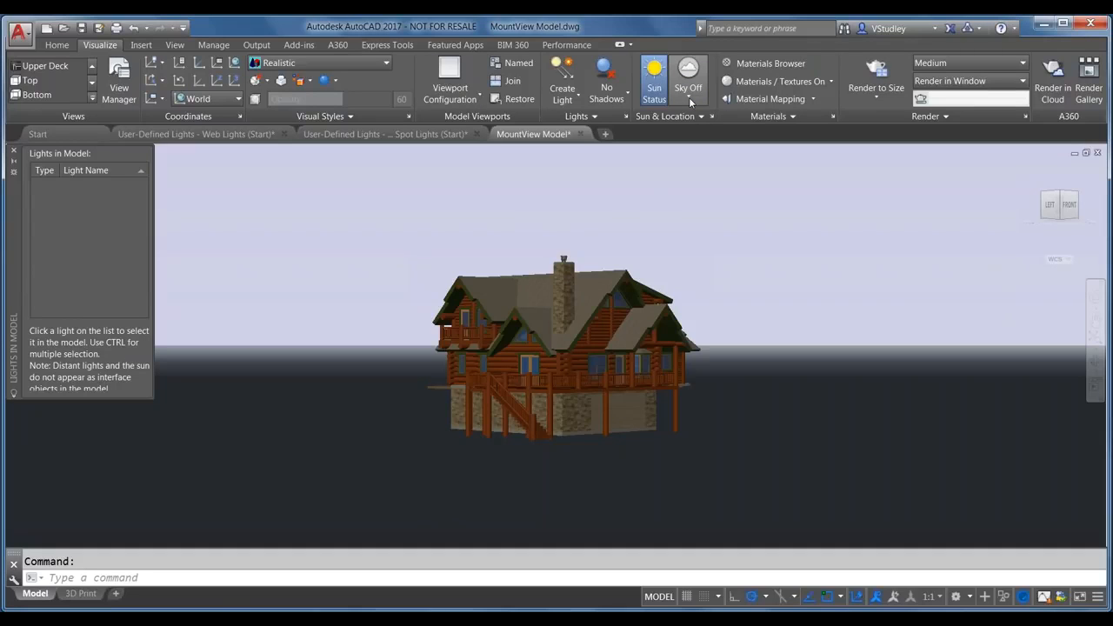
{"action": "left_click", "coordinate": [688, 99]}
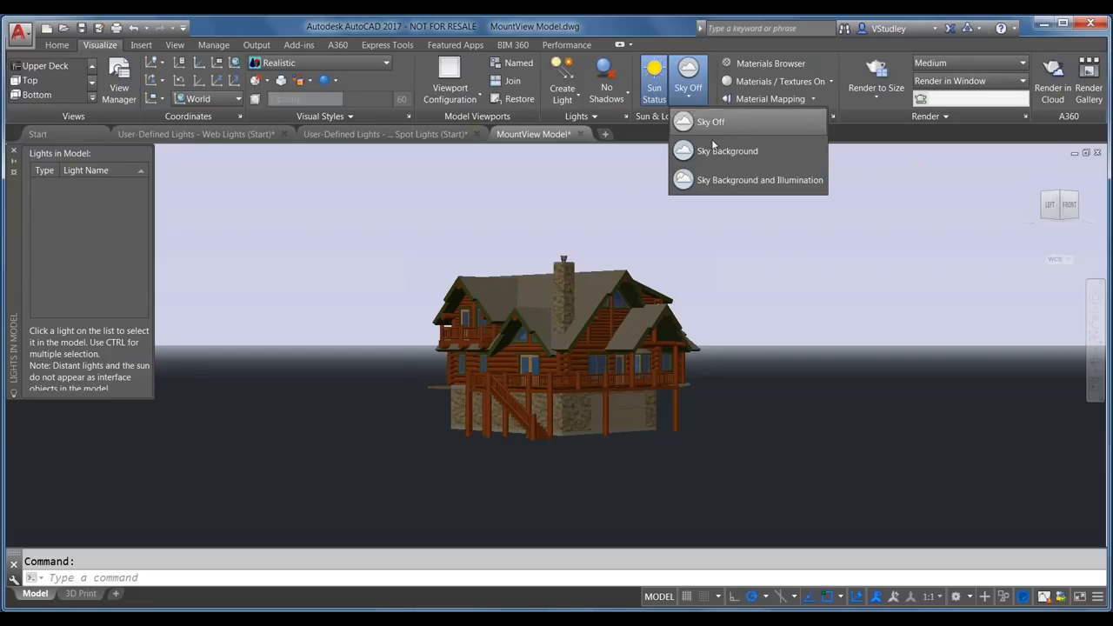
{"action": "left_click", "coordinate": [731, 181]}
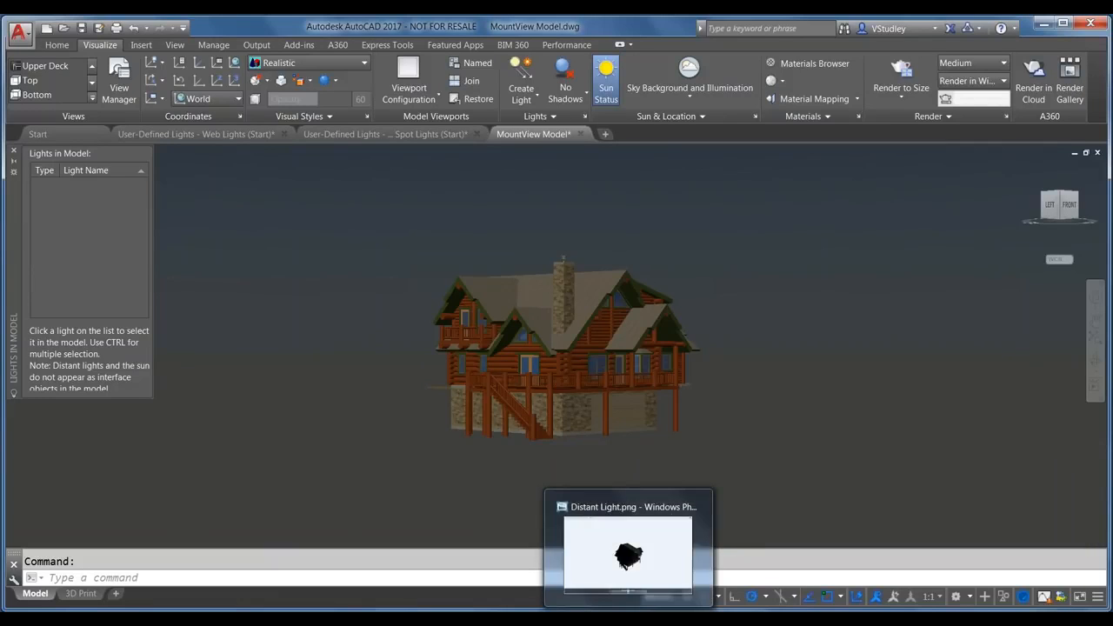
{"action": "left_click", "coordinate": [643, 573]}
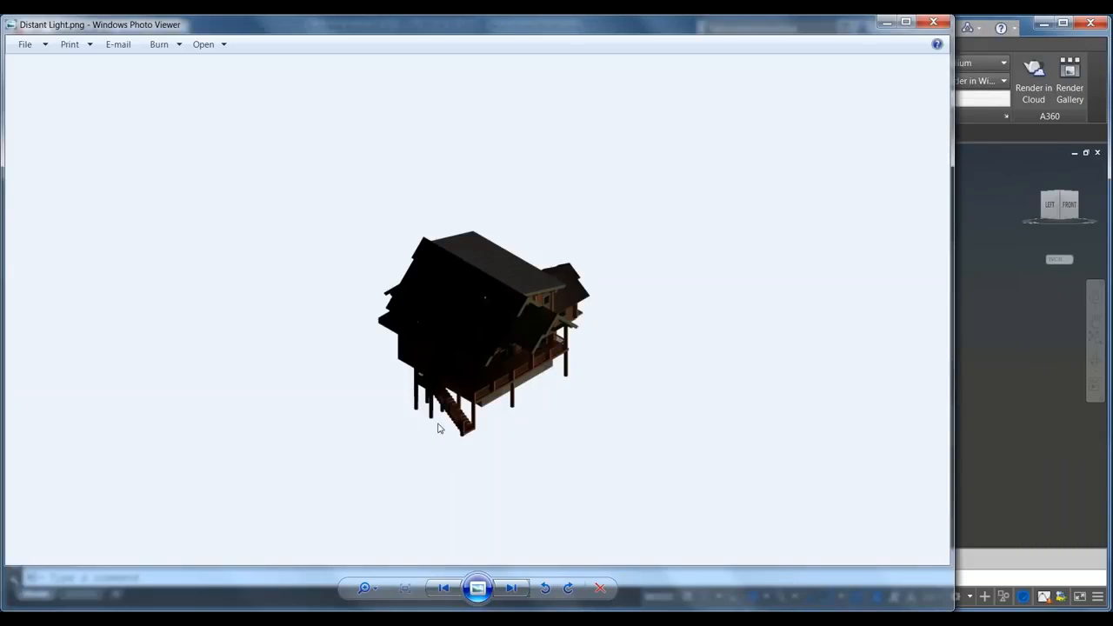
{"action": "left_click", "coordinate": [510, 588]}
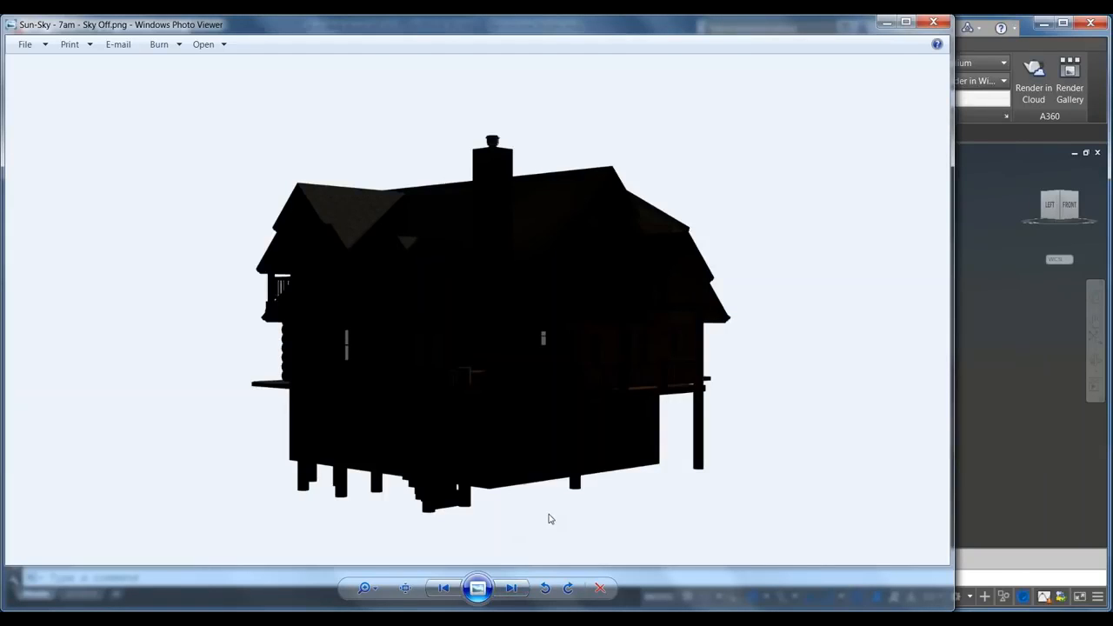
{"action": "left_click", "coordinate": [511, 587]}
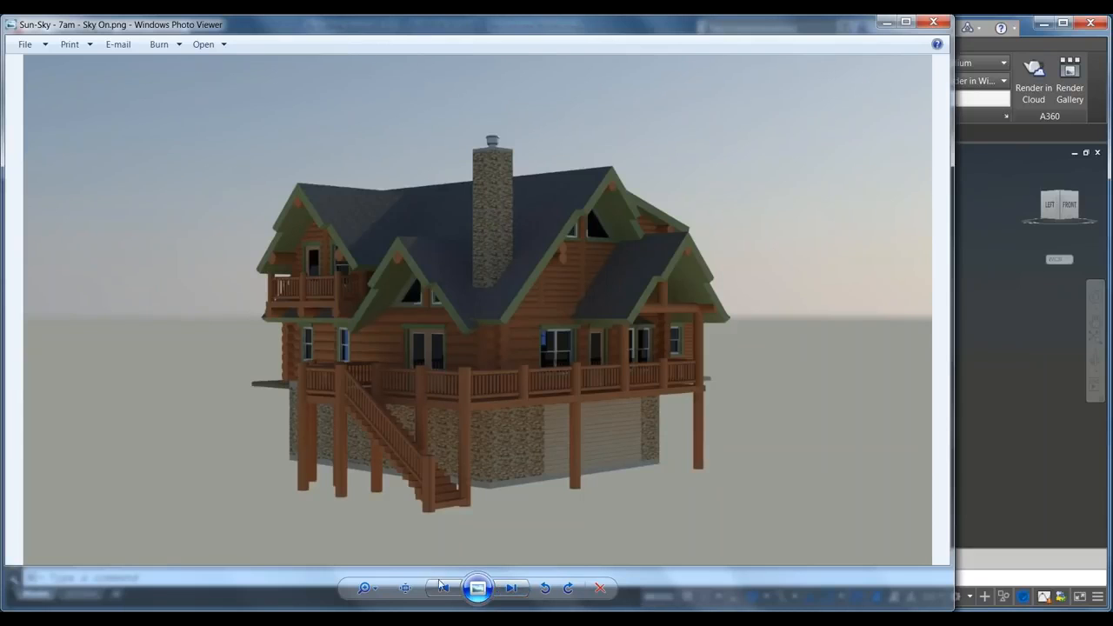
{"action": "left_click", "coordinate": [1017, 306]}
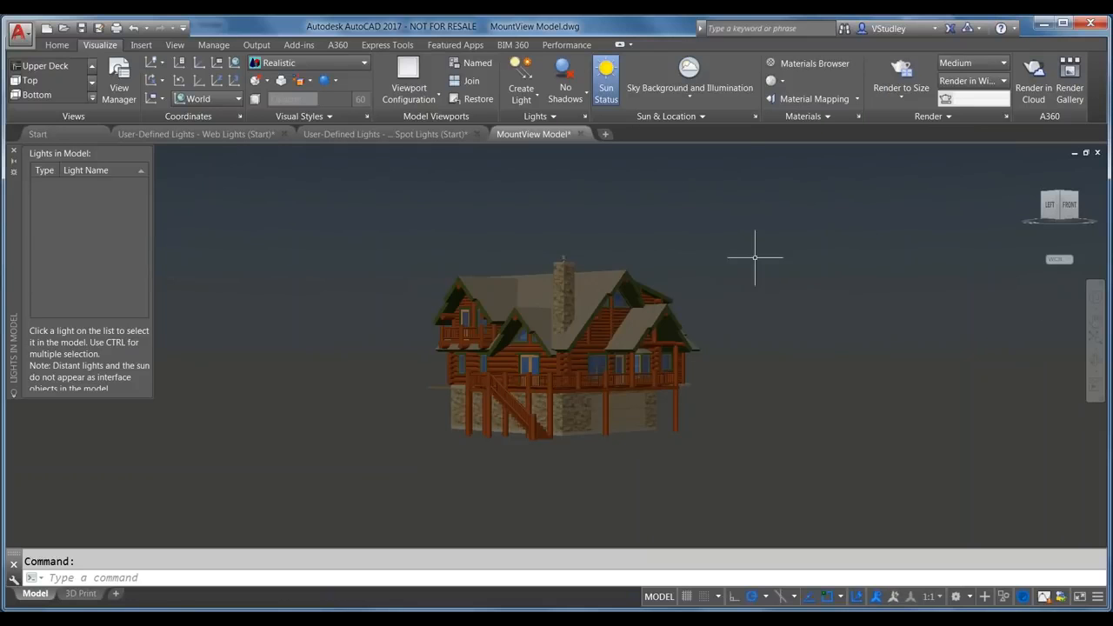
Step: Choose Set Location > From Map in the expanded Sun & Location panel
{"action": "left_click", "coordinate": [675, 116]}
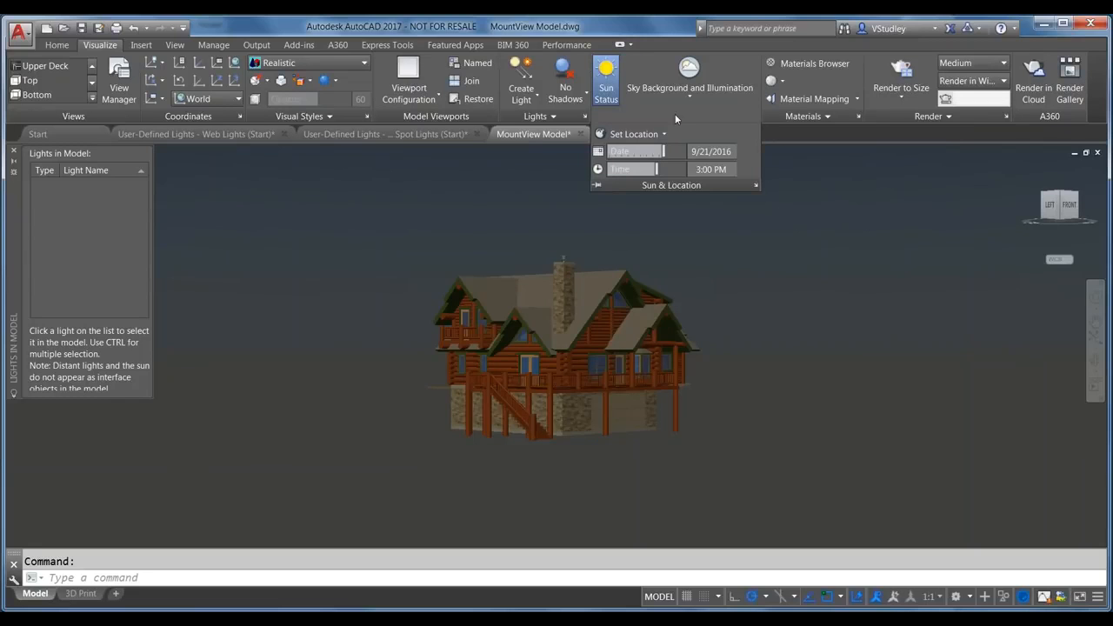
{"action": "left_click", "coordinate": [655, 133]}
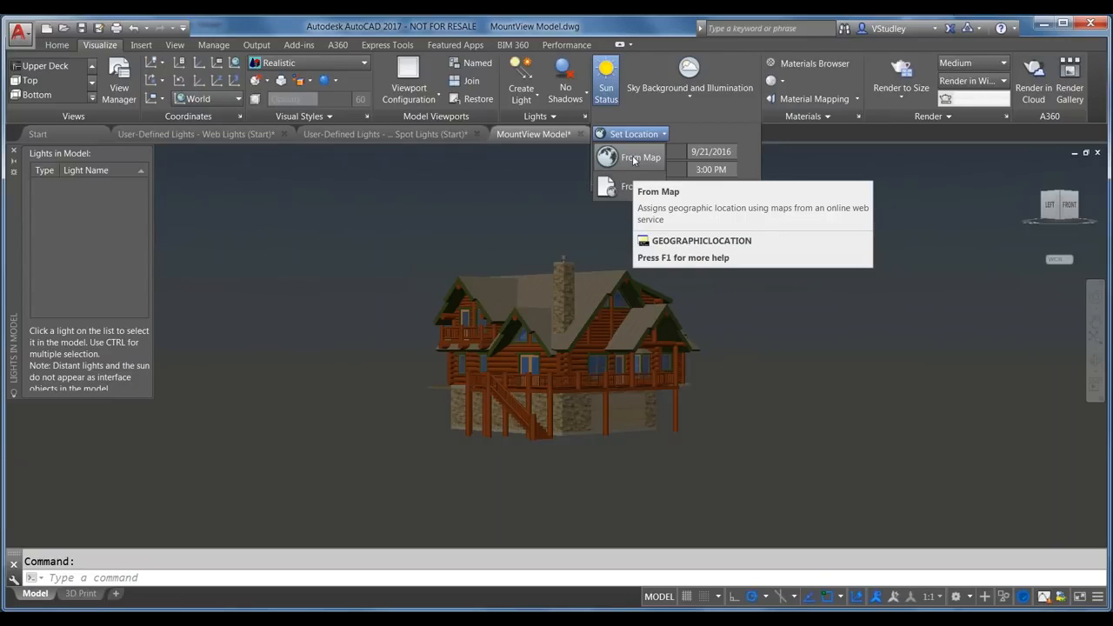
{"action": "left_click", "coordinate": [634, 158]}
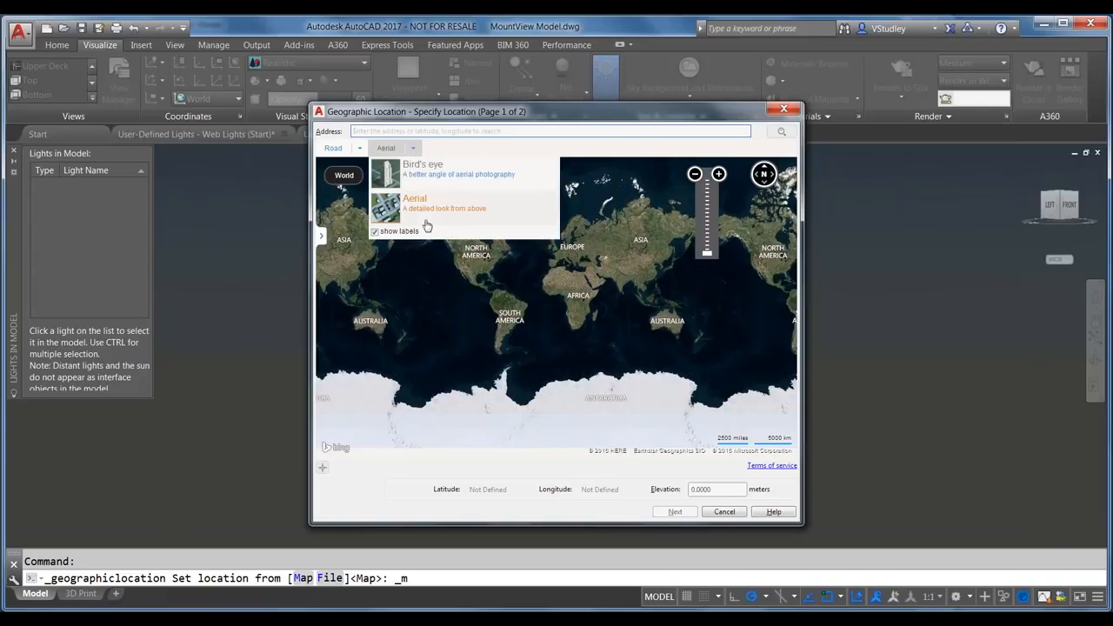
Step: Search the site's Boston street address and drop a location marker there
{"action": "left_click", "coordinate": [393, 130]}
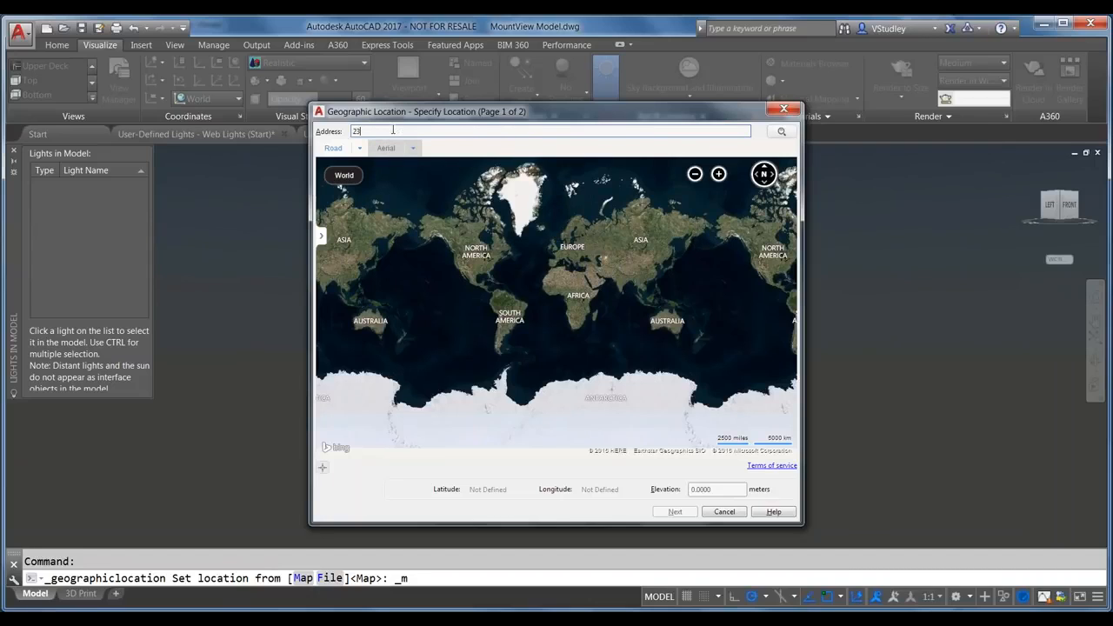
{"action": "key", "text": "Return"}
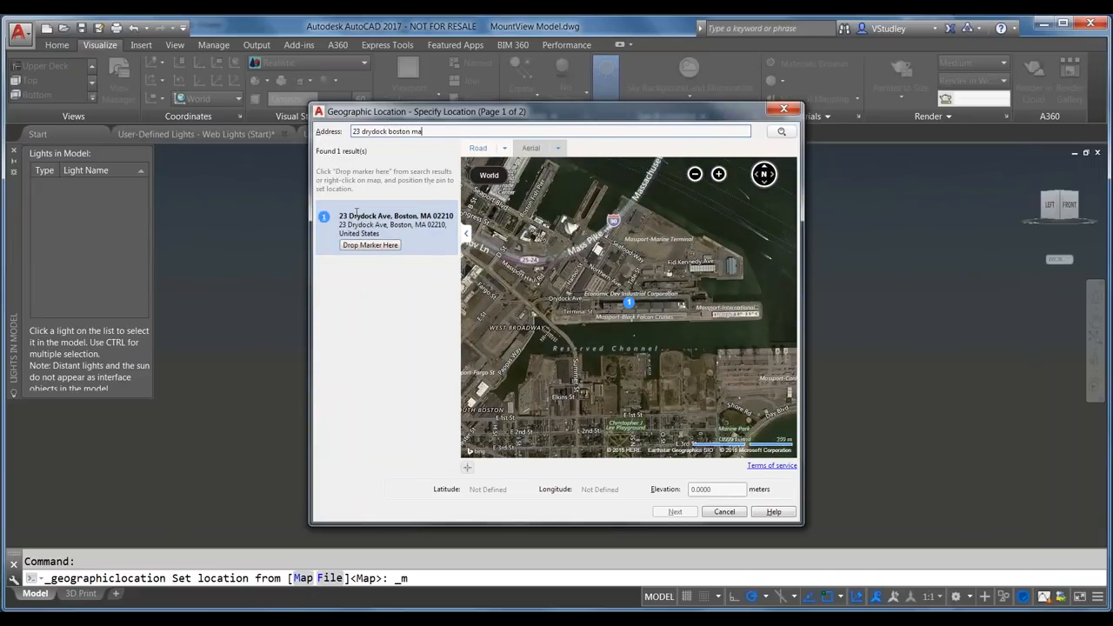
{"action": "left_click", "coordinate": [369, 246]}
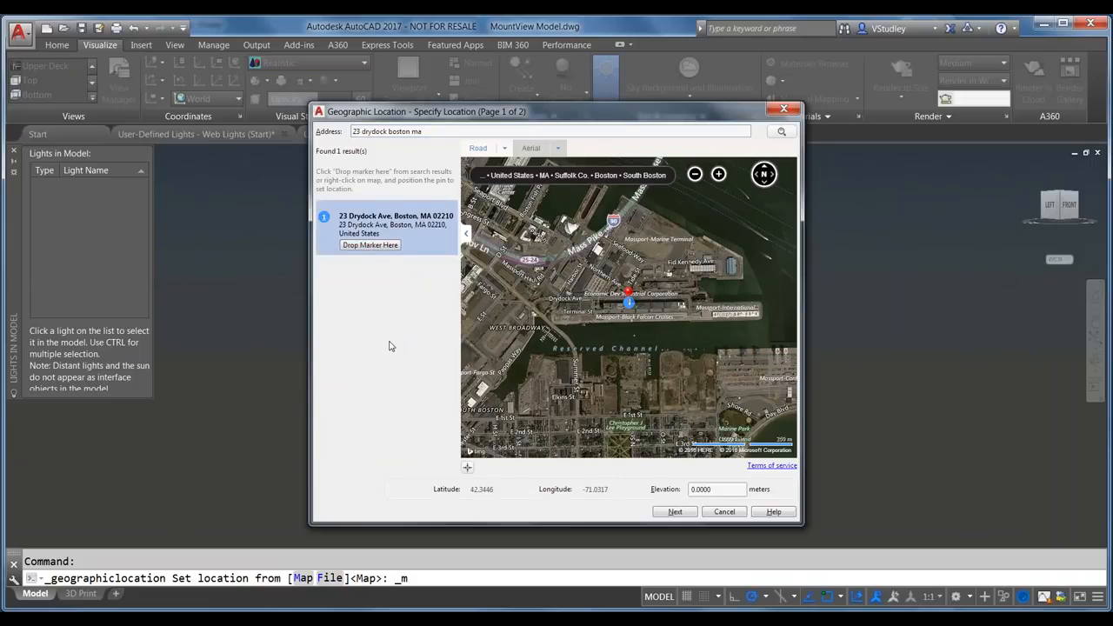
Step: Choose the NSRS07.MAF coordinate system and finish the geographic location setup
{"action": "left_click", "coordinate": [670, 514]}
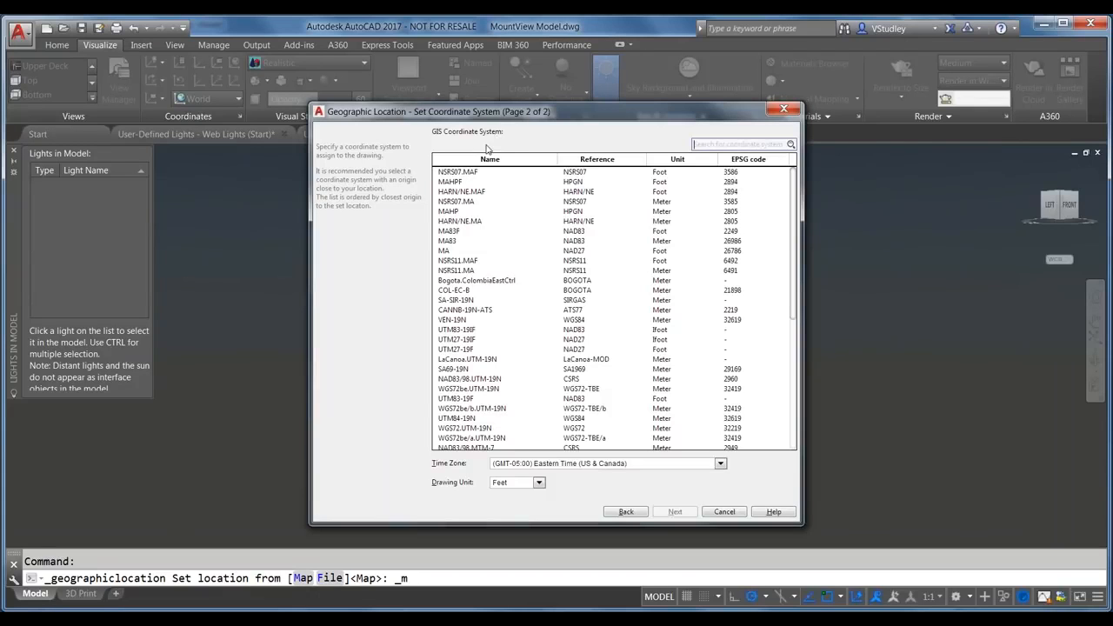
{"action": "left_click", "coordinate": [457, 173]}
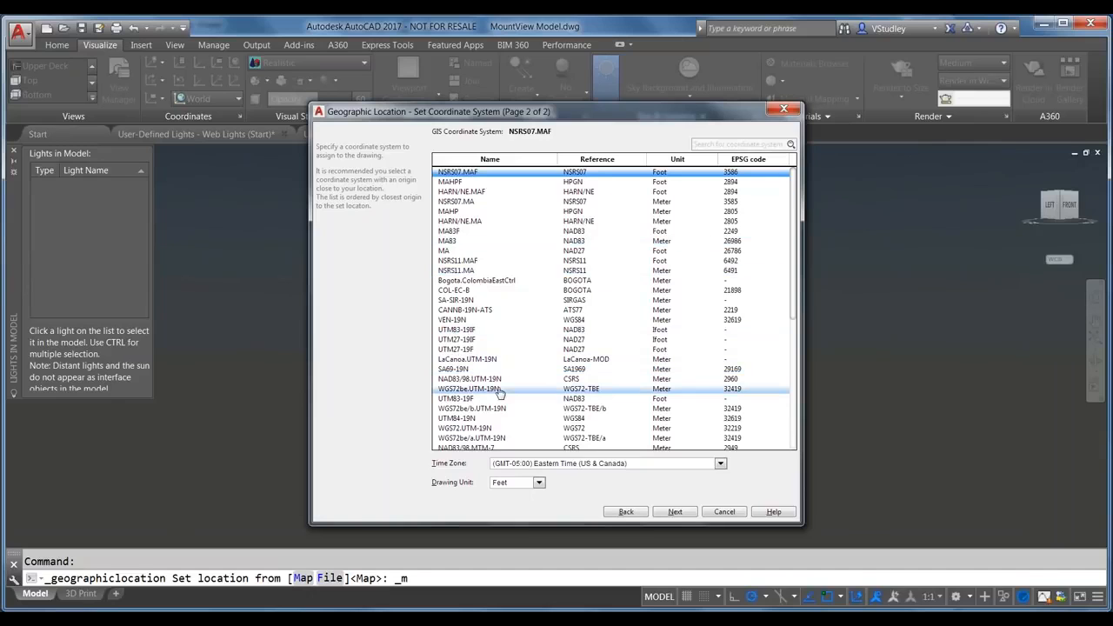
{"action": "left_click", "coordinate": [679, 511]}
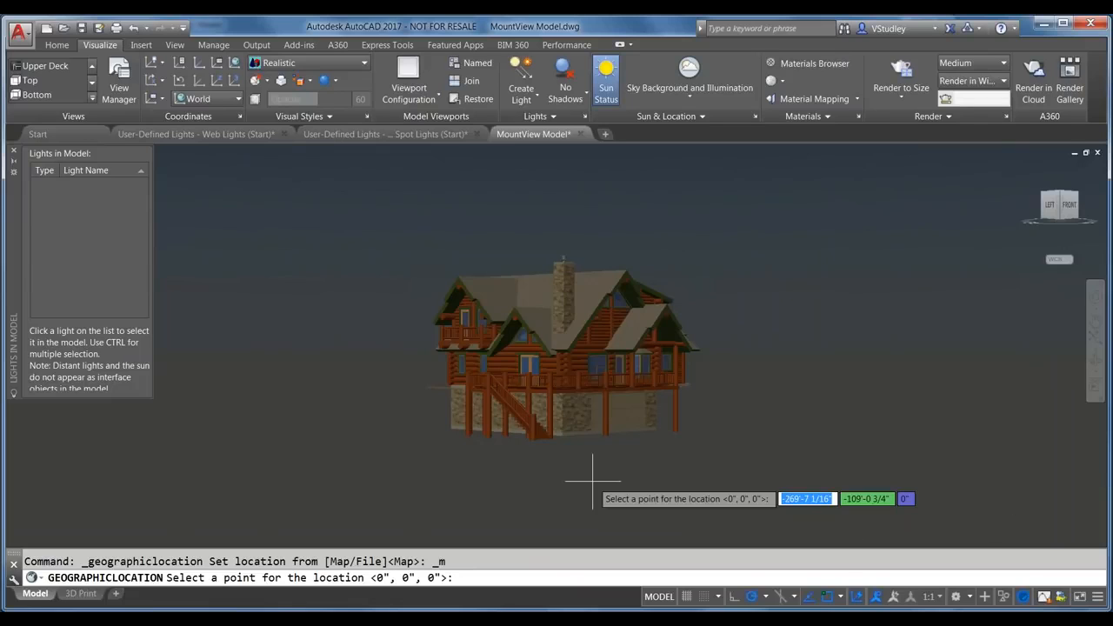
Step: Place the geolocation point in front of the house and accept the 90° north angle
{"action": "left_click", "coordinate": [562, 438]}
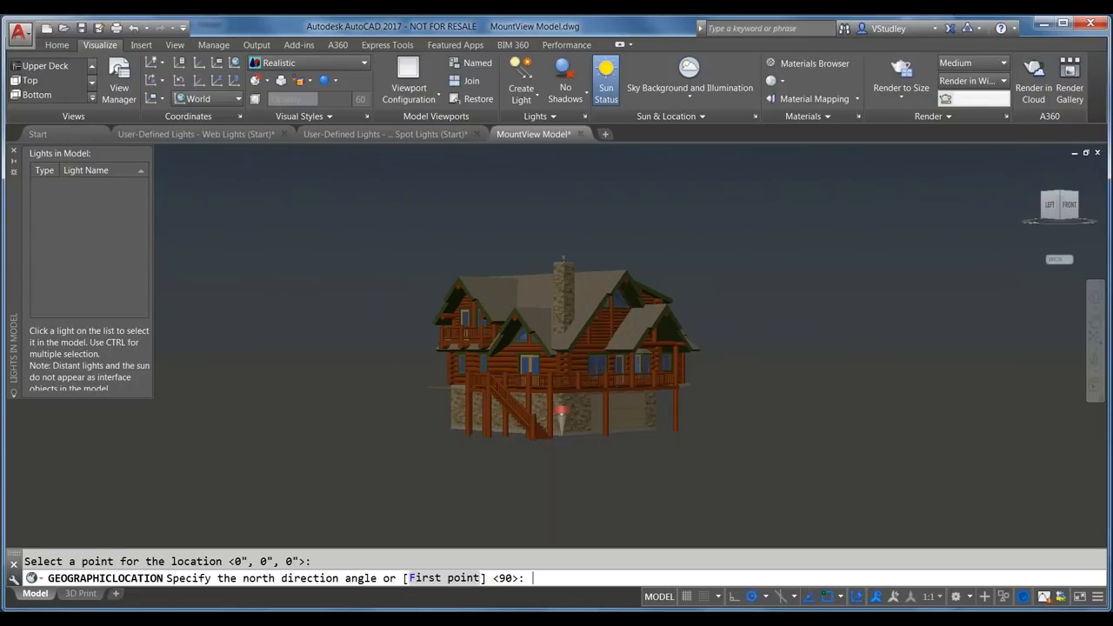
{"action": "key", "text": "Return"}
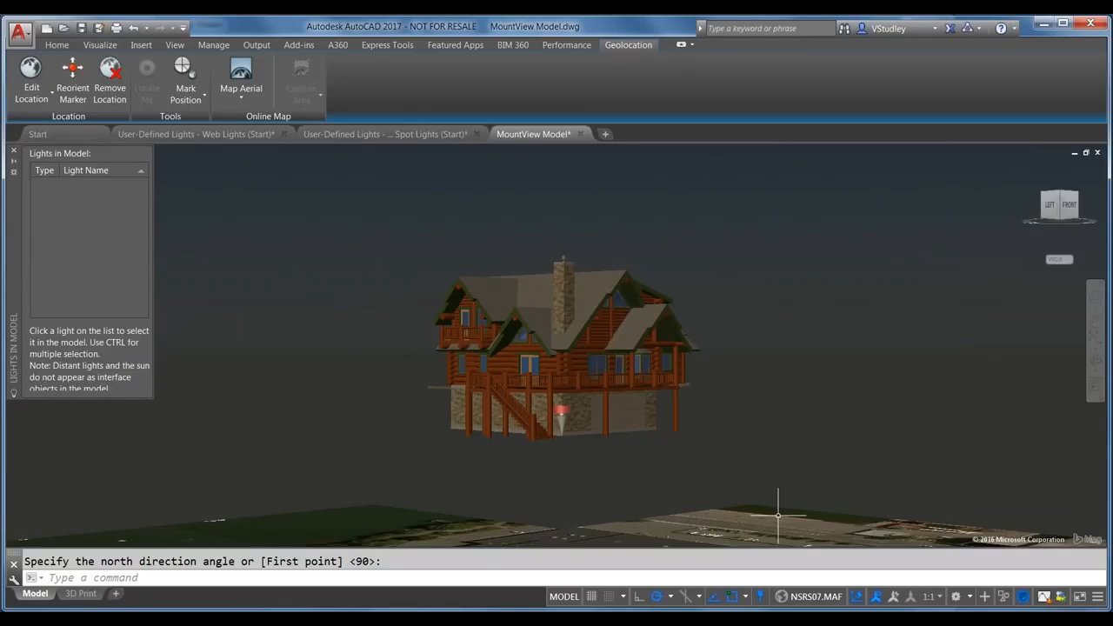
{"action": "left_click", "coordinate": [233, 102]}
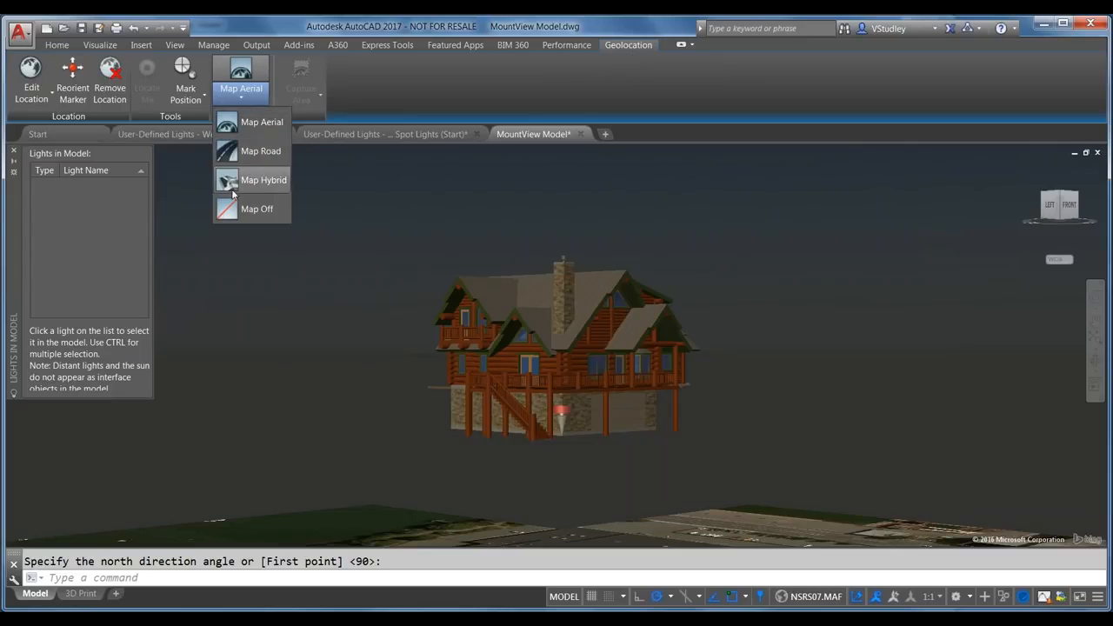
Step: Switch the aerial map beneath the model to Map Off
{"action": "left_click", "coordinate": [246, 210]}
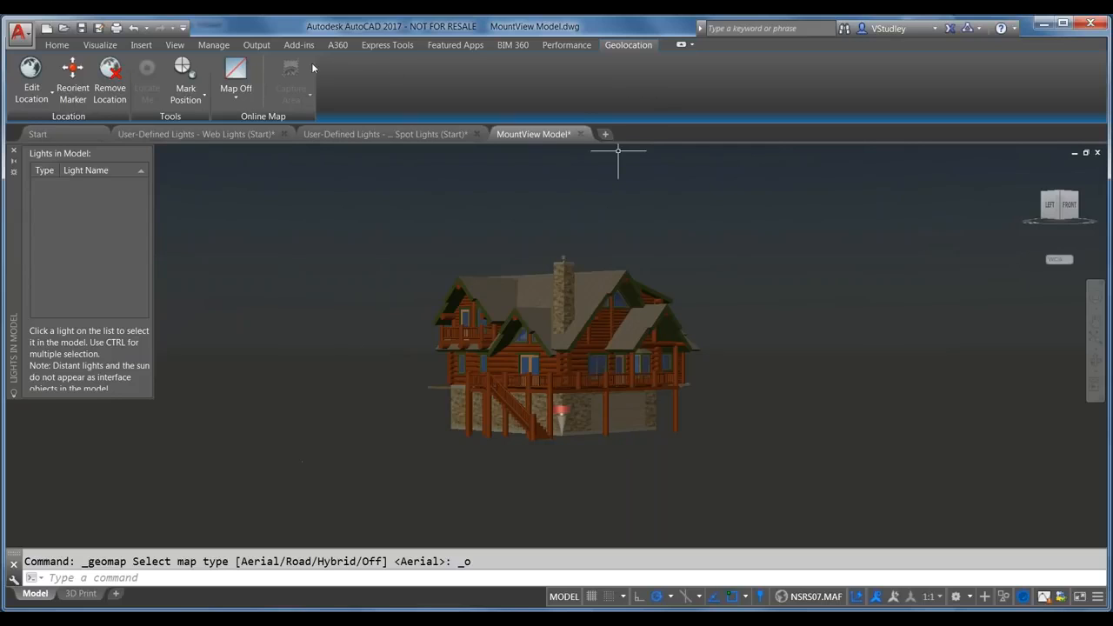
{"action": "left_click", "coordinate": [92, 48]}
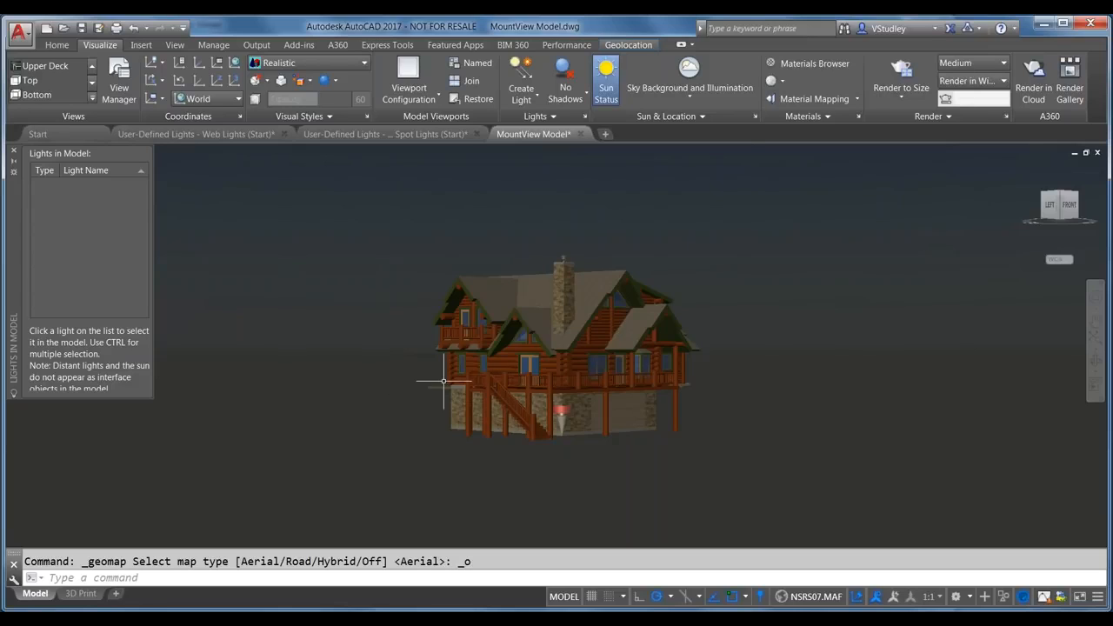
Step: Open the Sun Properties palette from the Sun & Location panel launcher
{"action": "left_click", "coordinate": [718, 118]}
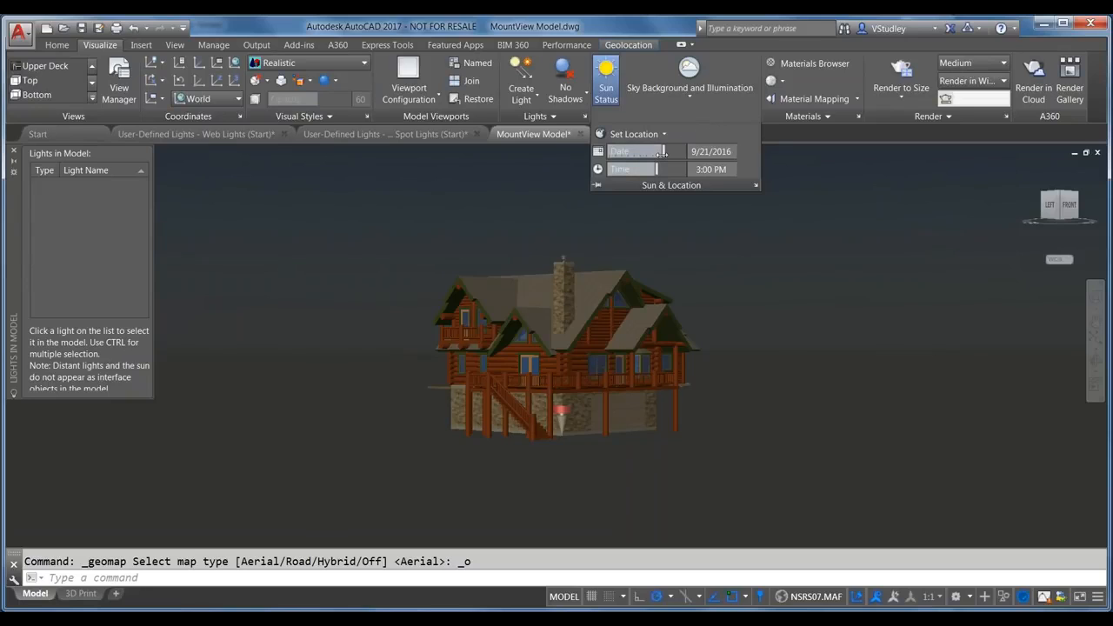
{"action": "left_click", "coordinate": [756, 186]}
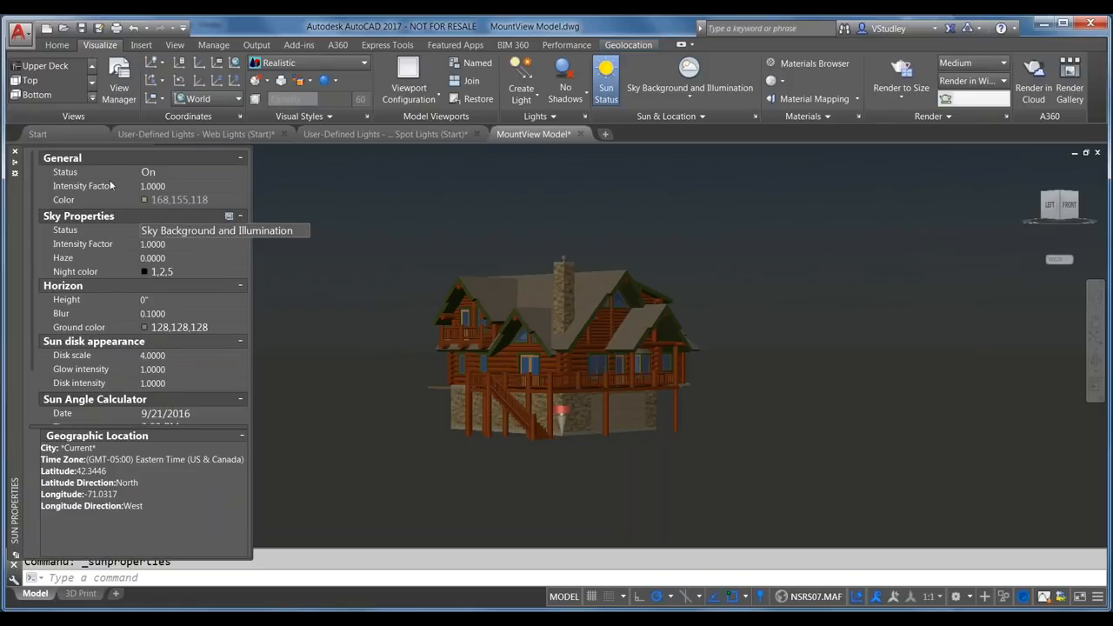
Step: Widen the Sun Properties palette and scroll down to the Sun Angle Calculator
{"action": "left_click_drag", "start_coordinate": [266, 202], "coordinate": [315, 202]}
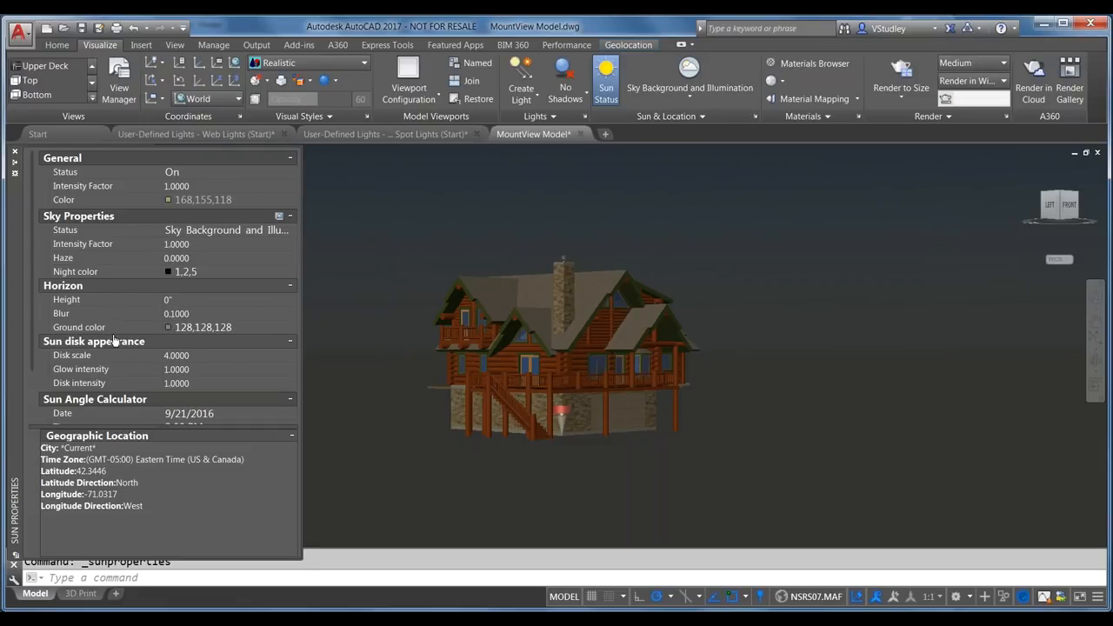
{"action": "scroll", "coordinate": [115, 341], "scroll_direction": "down", "scroll_amount": 2}
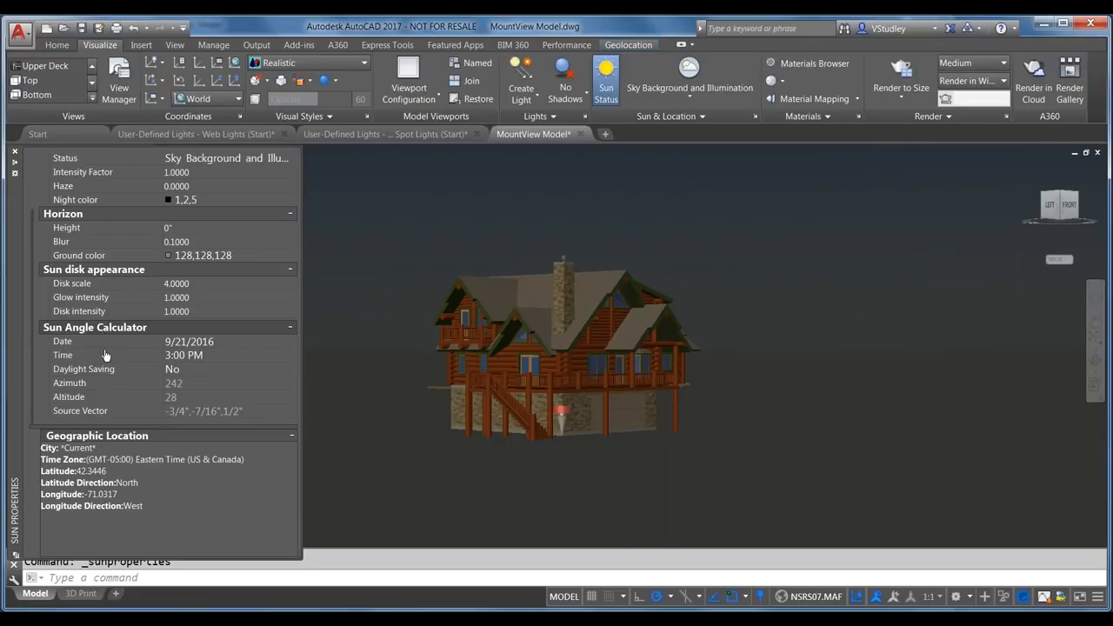
{"action": "left_click", "coordinate": [191, 341]}
Step: Change the sun date from 9/21/2016 to 5/12/2016 using the calendar
{"action": "left_click", "coordinate": [290, 343]}
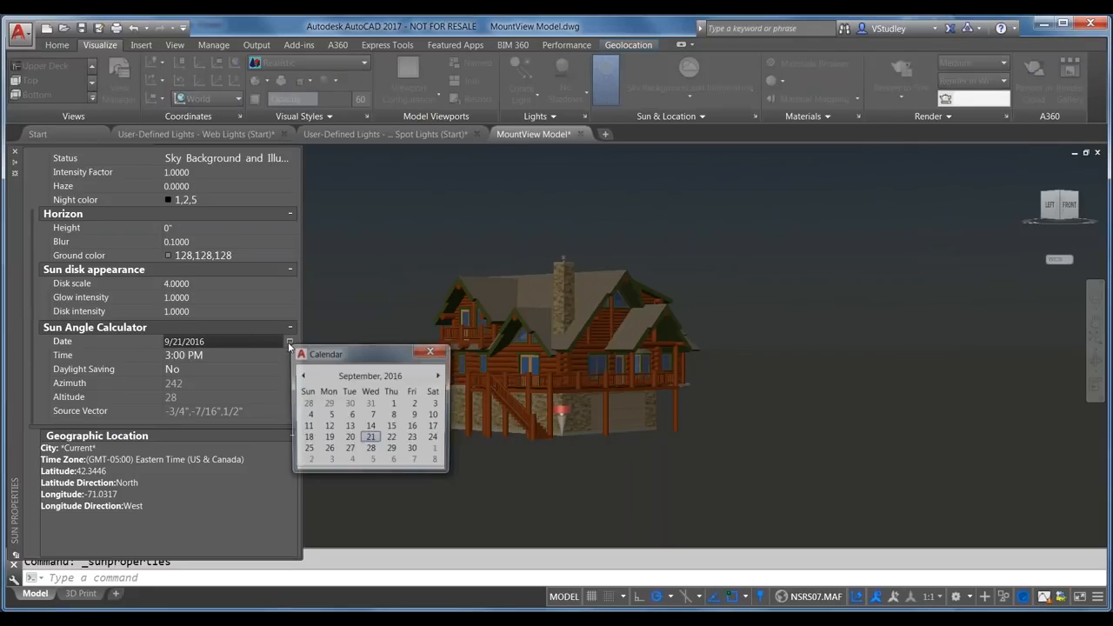
{"action": "left_click", "coordinate": [302, 375]}
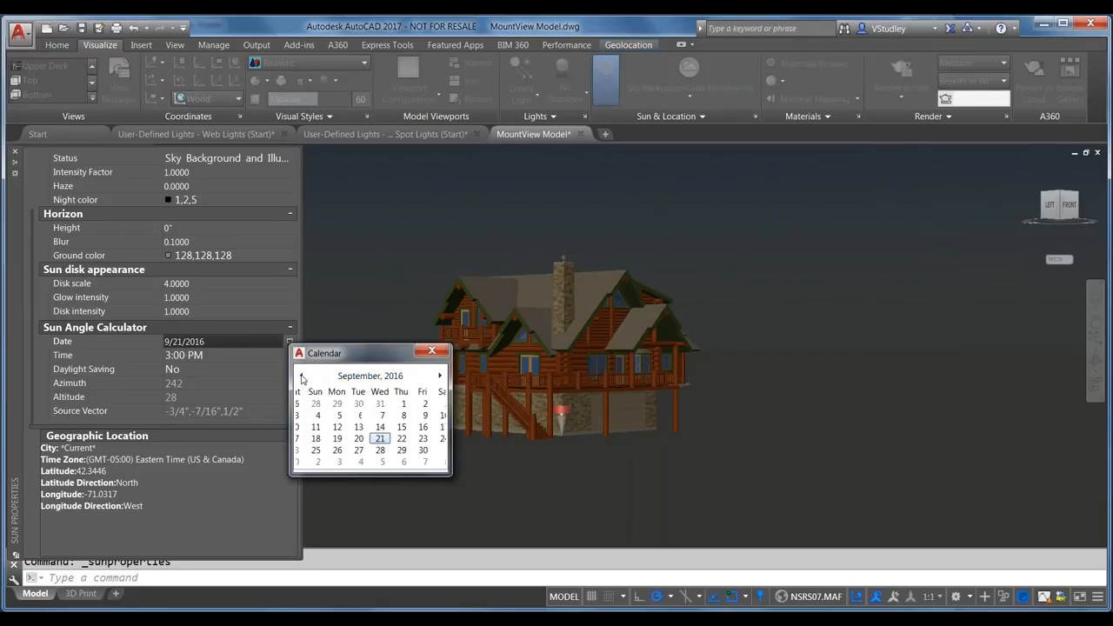
{"action": "left_click", "coordinate": [301, 376]}
{"action": "left_click", "coordinate": [301, 375]}
{"action": "left_click", "coordinate": [302, 376]}
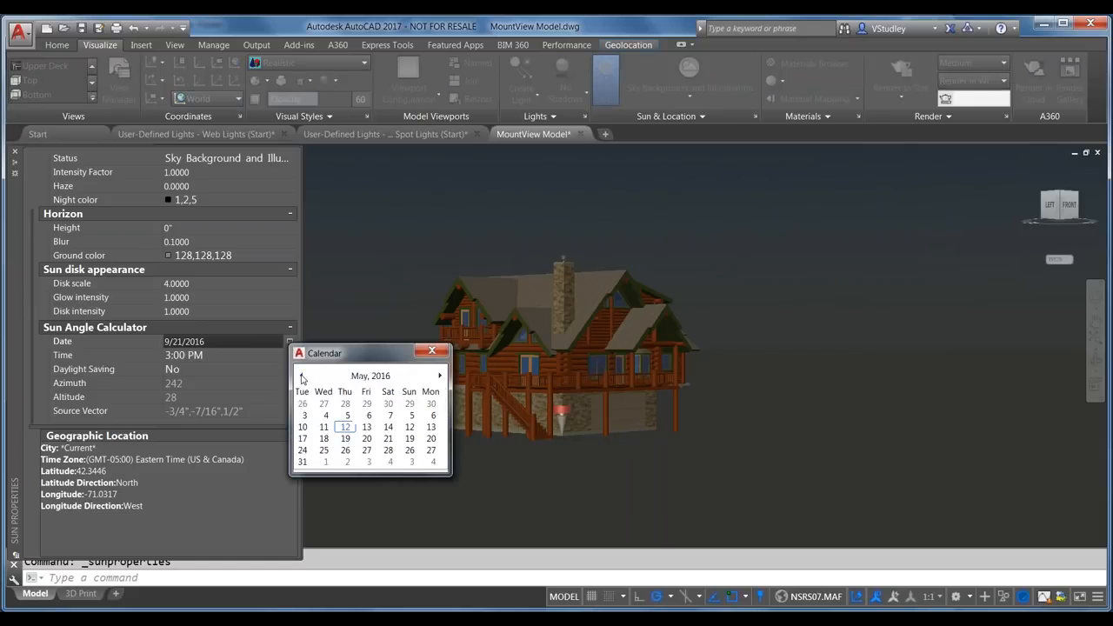
{"action": "left_click", "coordinate": [345, 427]}
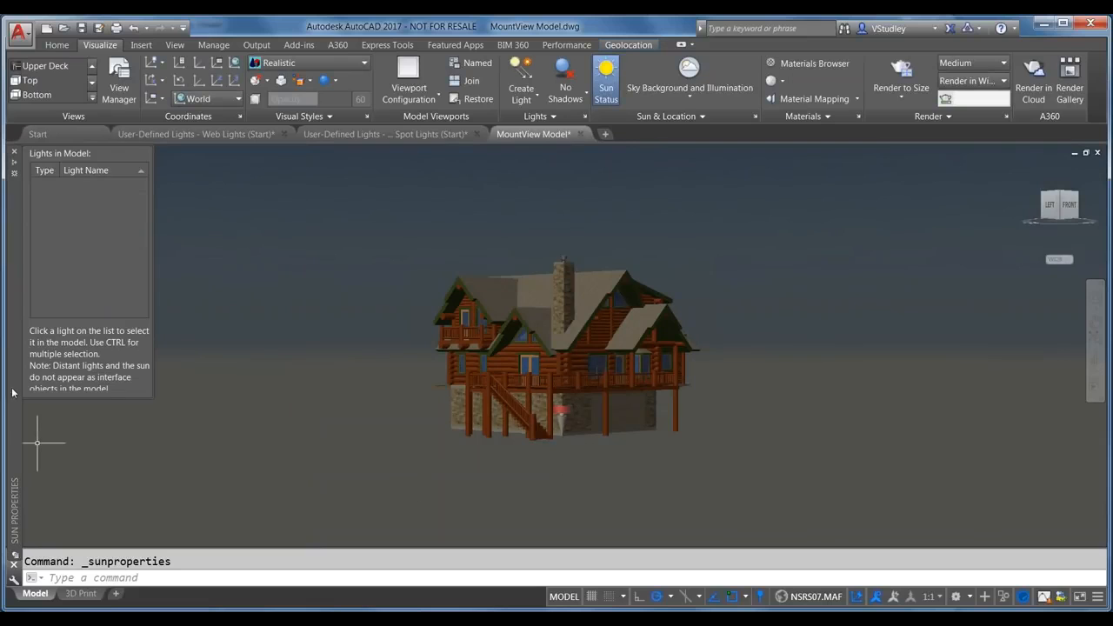
{"action": "mouse_move", "coordinate": [16, 394]}
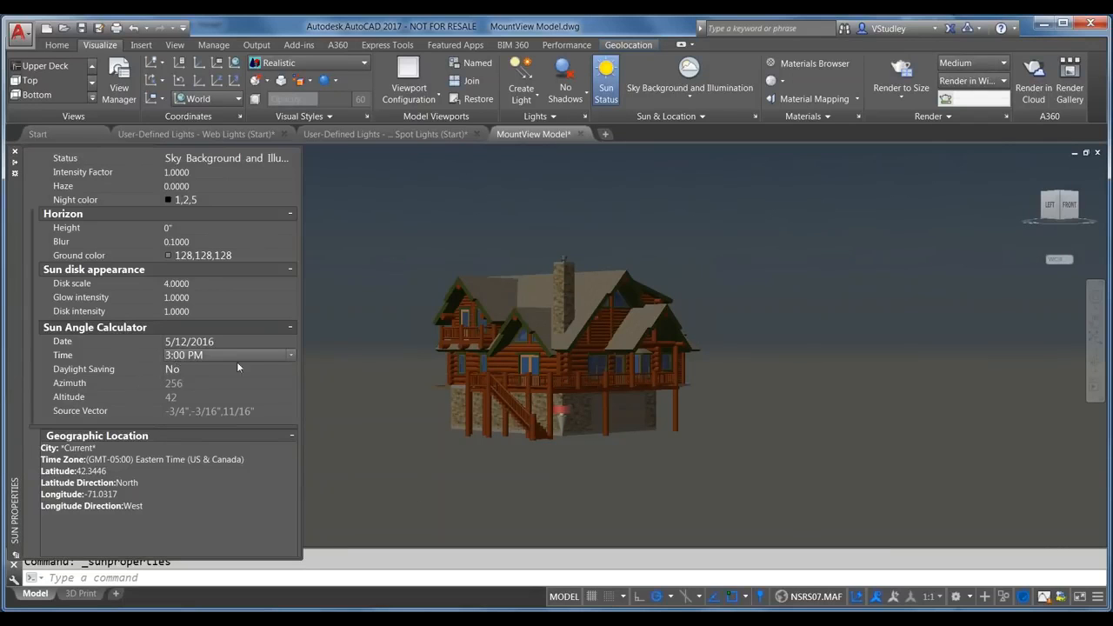
Step: Set the sun time to 7:00 AM, then to 11:00 AM
{"action": "left_click", "coordinate": [291, 355]}
{"action": "scroll", "coordinate": [233, 378], "scroll_direction": "up", "scroll_amount": 15}
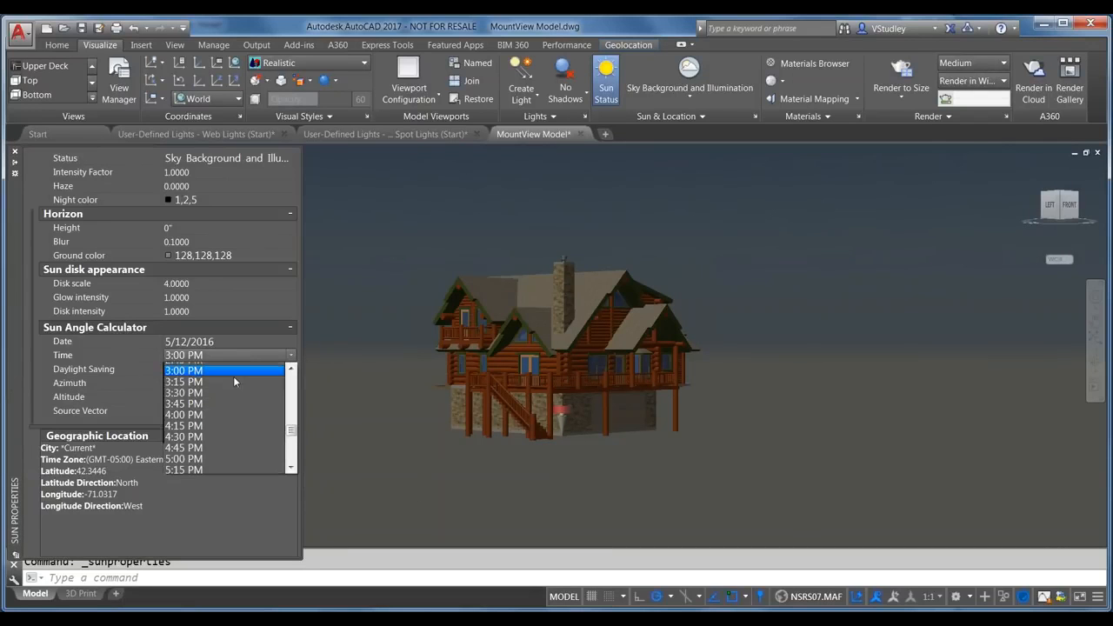
{"action": "scroll", "coordinate": [234, 381], "scroll_direction": "up", "scroll_amount": 5}
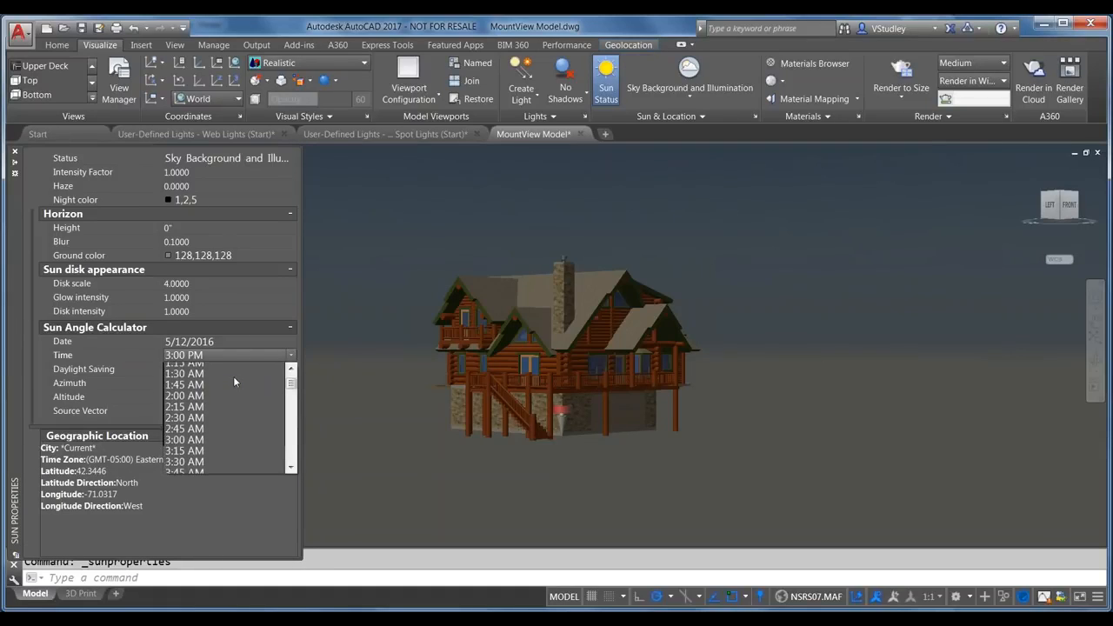
{"action": "scroll", "coordinate": [233, 381], "scroll_direction": "down", "scroll_amount": 6}
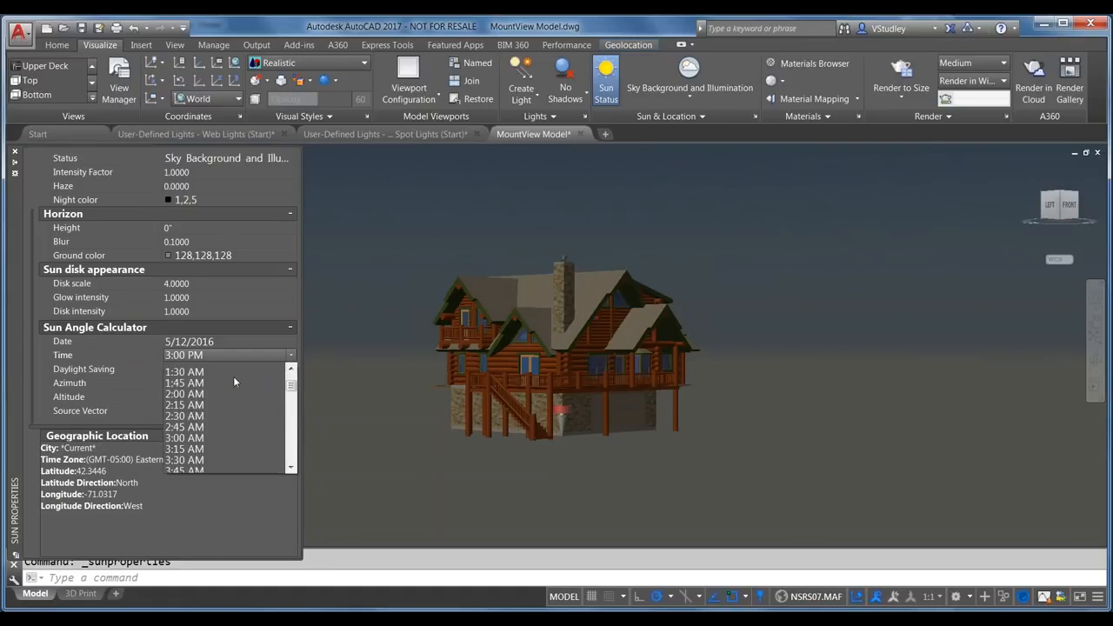
{"action": "scroll", "coordinate": [212, 444], "scroll_direction": "down", "scroll_amount": 1}
{"action": "left_click", "coordinate": [194, 446]}
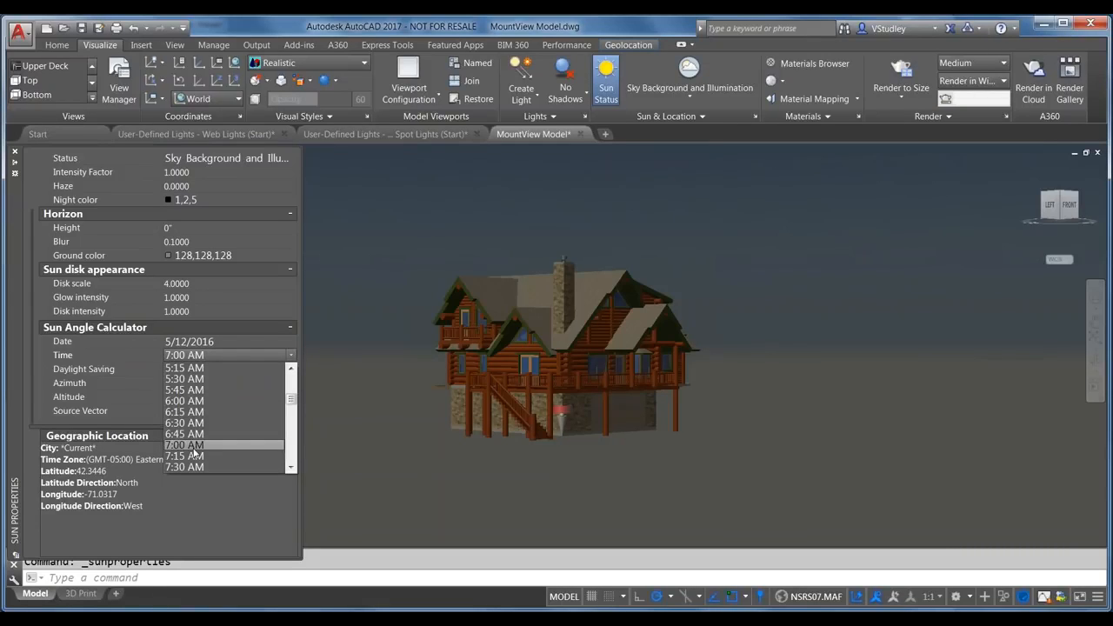
{"action": "left_click", "coordinate": [194, 446]}
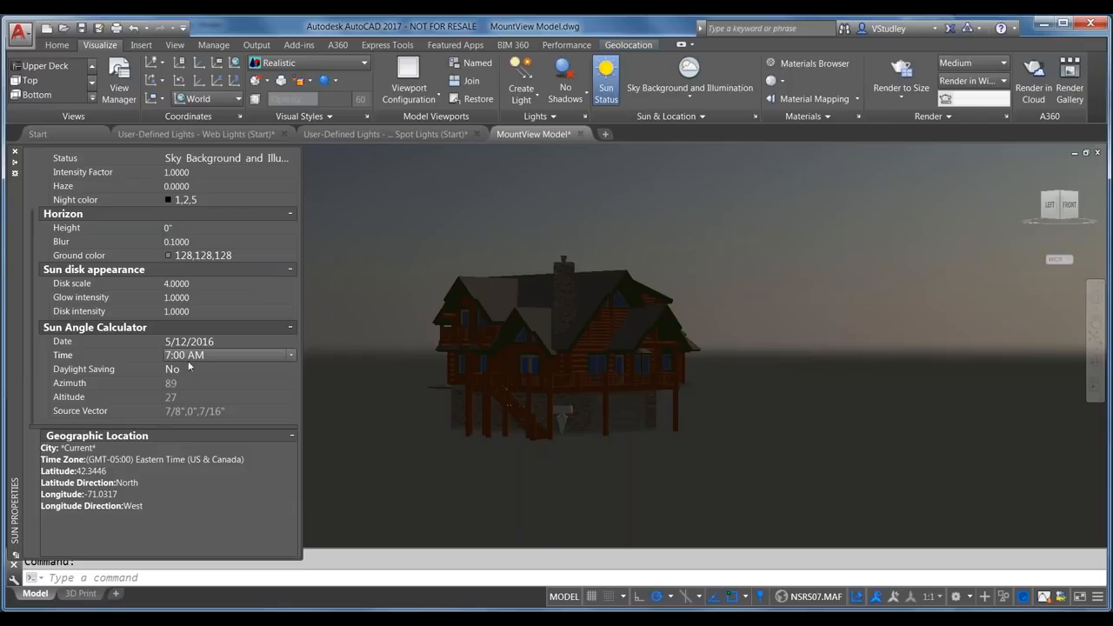
{"action": "left_click", "coordinate": [291, 355]}
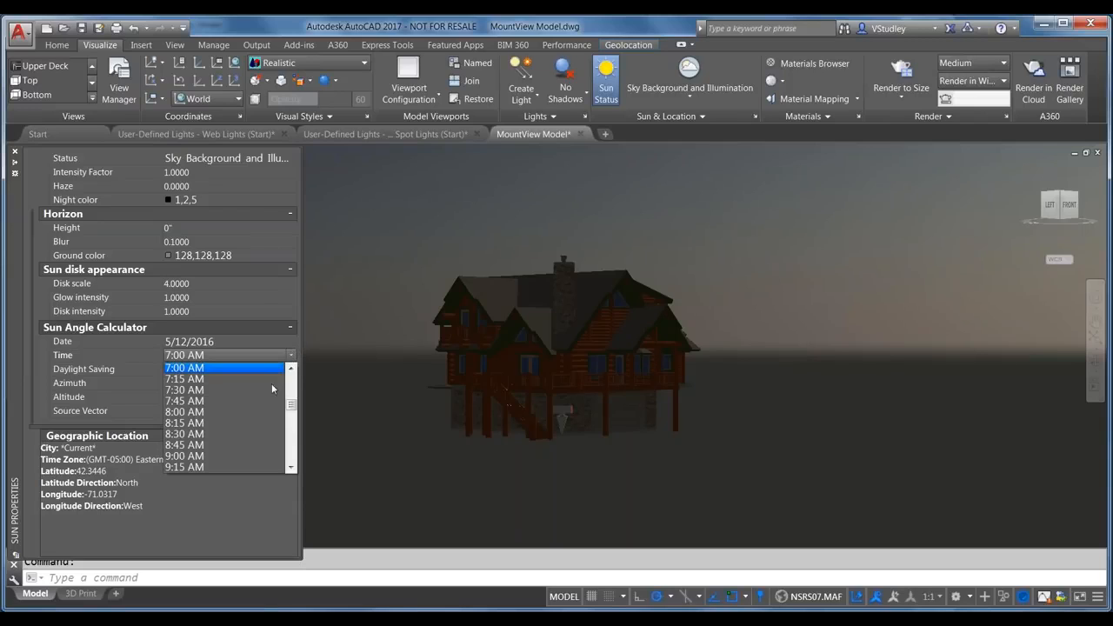
{"action": "scroll", "coordinate": [252, 405], "scroll_direction": "down", "scroll_amount": 3}
{"action": "left_click", "coordinate": [213, 445]}
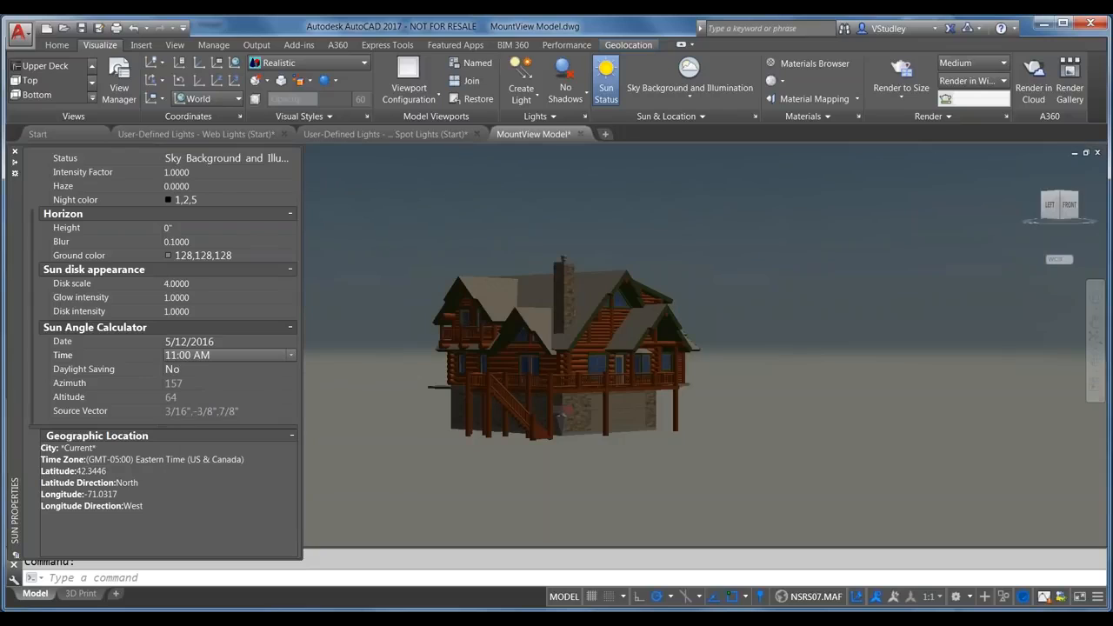
Step: Set the sun time to 3:00 PM, then finally to 7:00 PM
{"action": "left_click", "coordinate": [292, 355]}
{"action": "scroll", "coordinate": [245, 406], "scroll_direction": "down", "scroll_amount": 3}
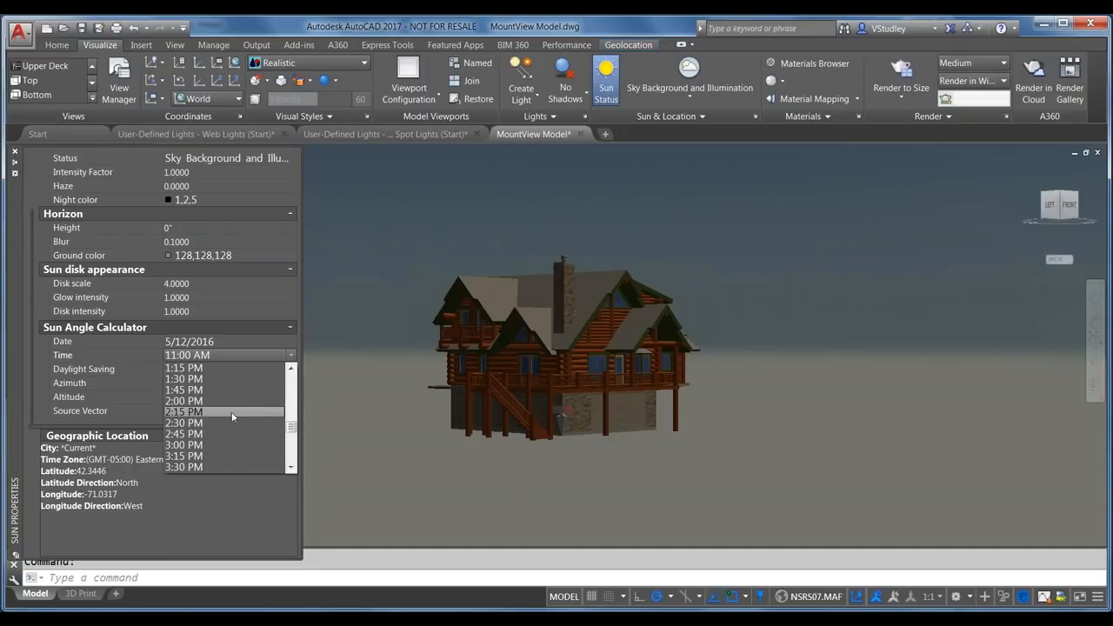
{"action": "left_click", "coordinate": [238, 444]}
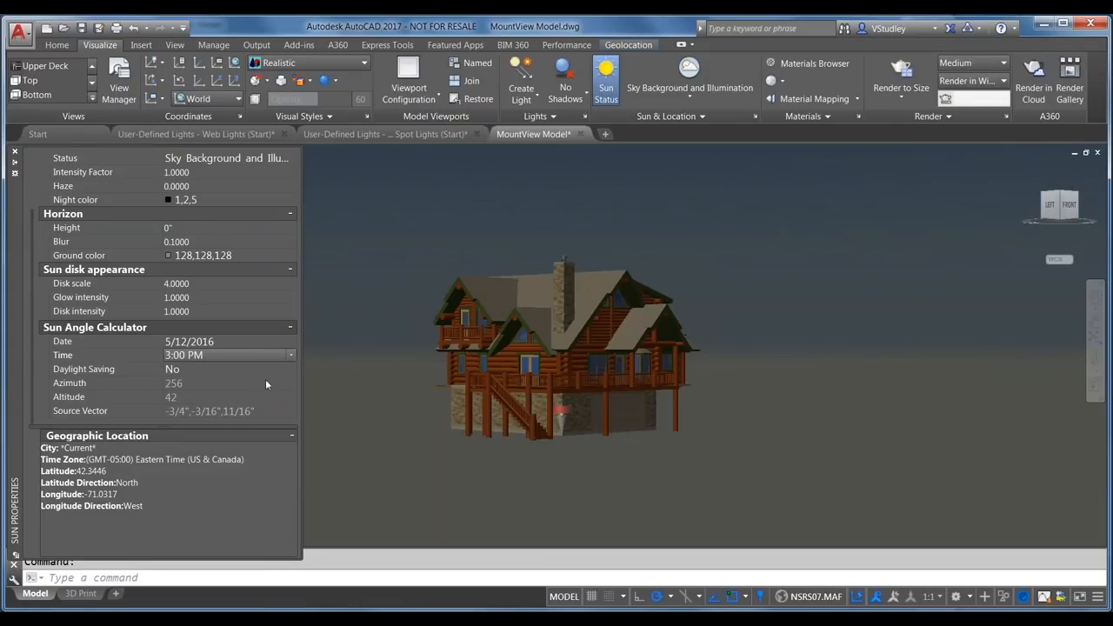
{"action": "left_click", "coordinate": [289, 356]}
{"action": "scroll", "coordinate": [219, 439], "scroll_direction": "down", "scroll_amount": 2}
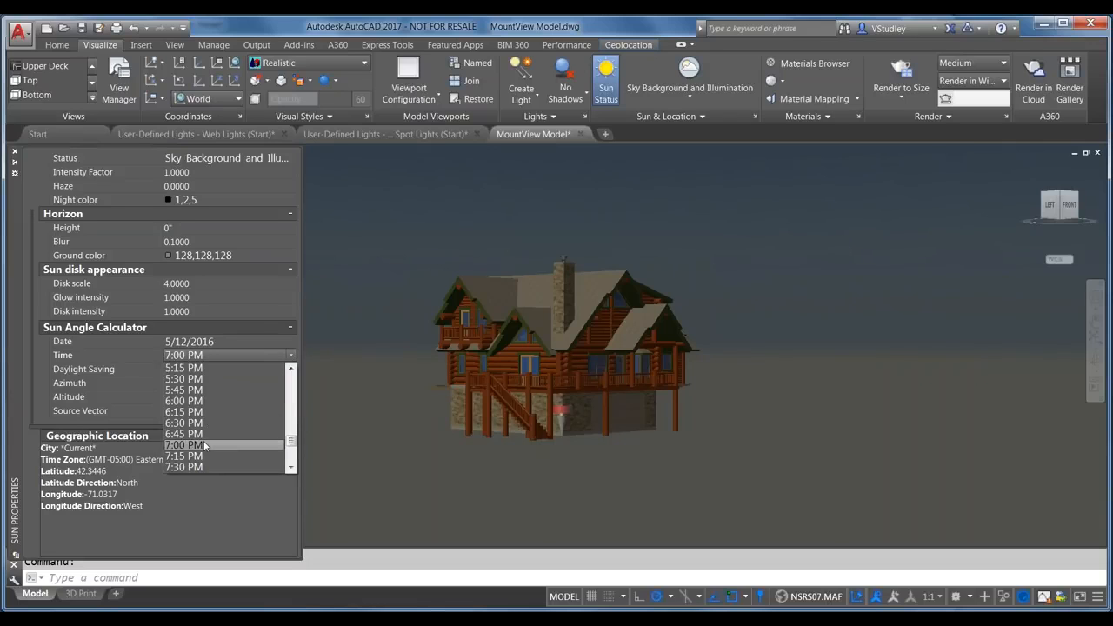
{"action": "left_click", "coordinate": [185, 444]}
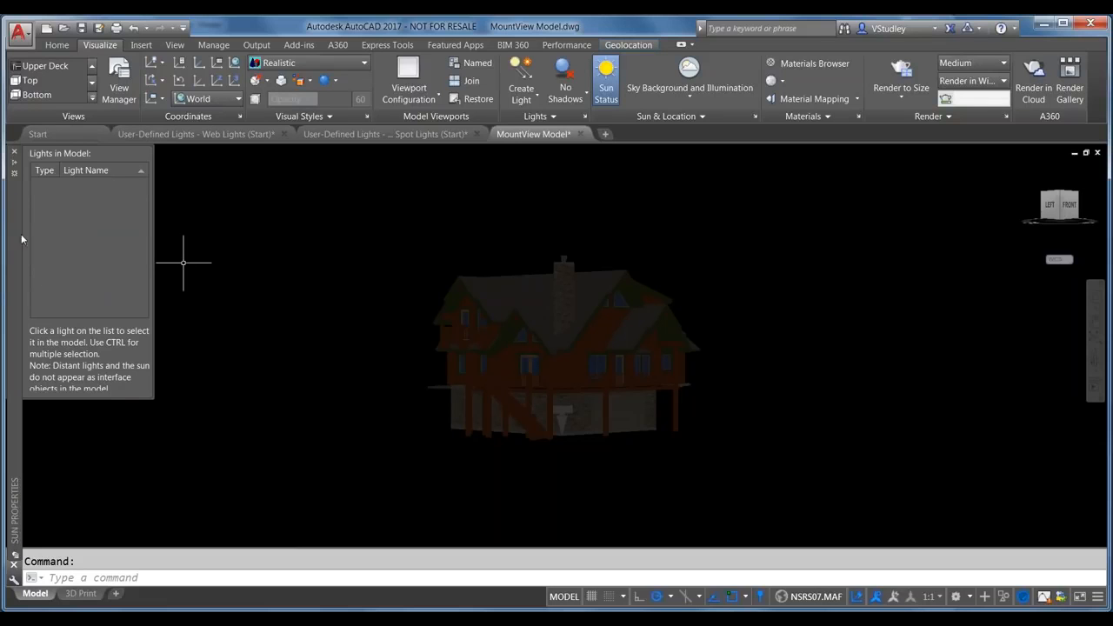
Step: Close the Sun Properties and Lights in Model palettes and bring up the saved Sun-Sky 7am render
{"action": "mouse_move", "coordinate": [19, 194]}
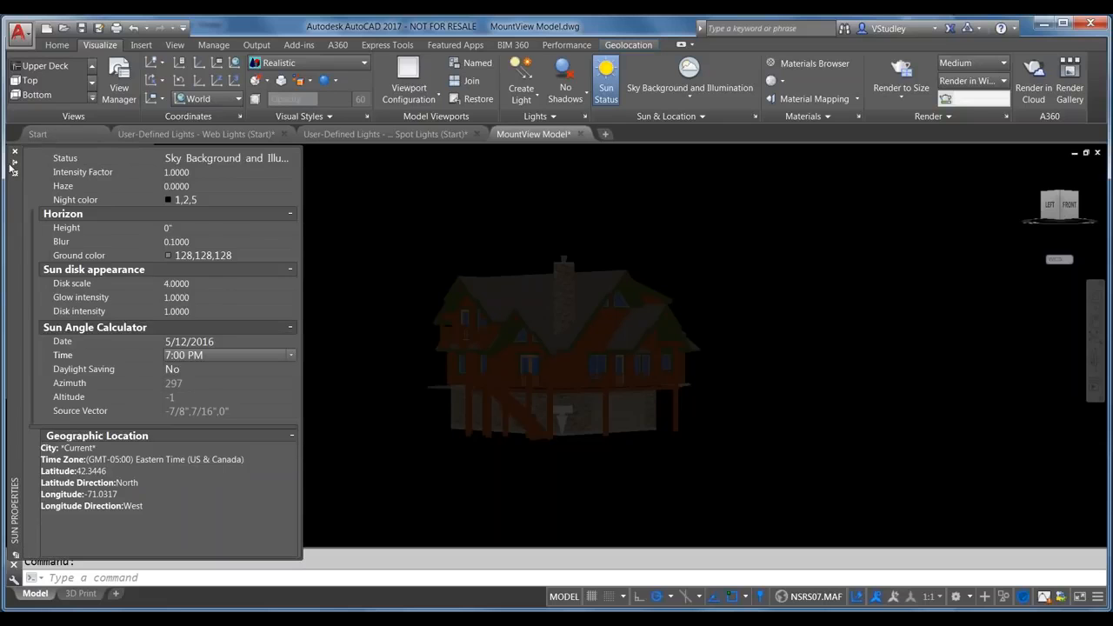
{"action": "left_click", "coordinate": [14, 154]}
{"action": "left_click", "coordinate": [13, 153]}
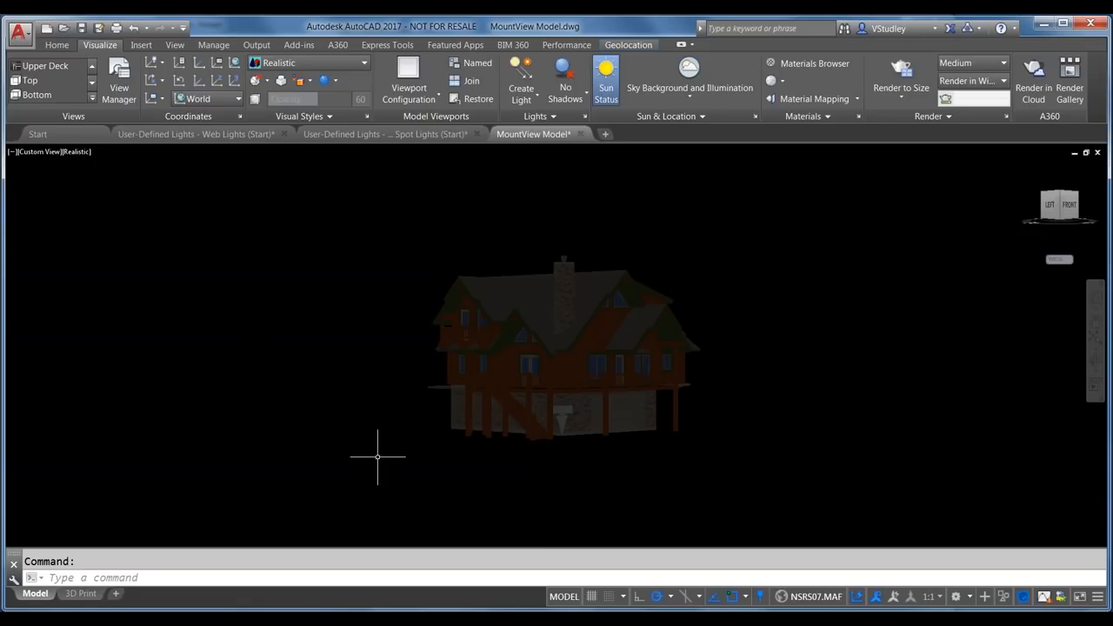
{"action": "left_click", "coordinate": [530, 619]}
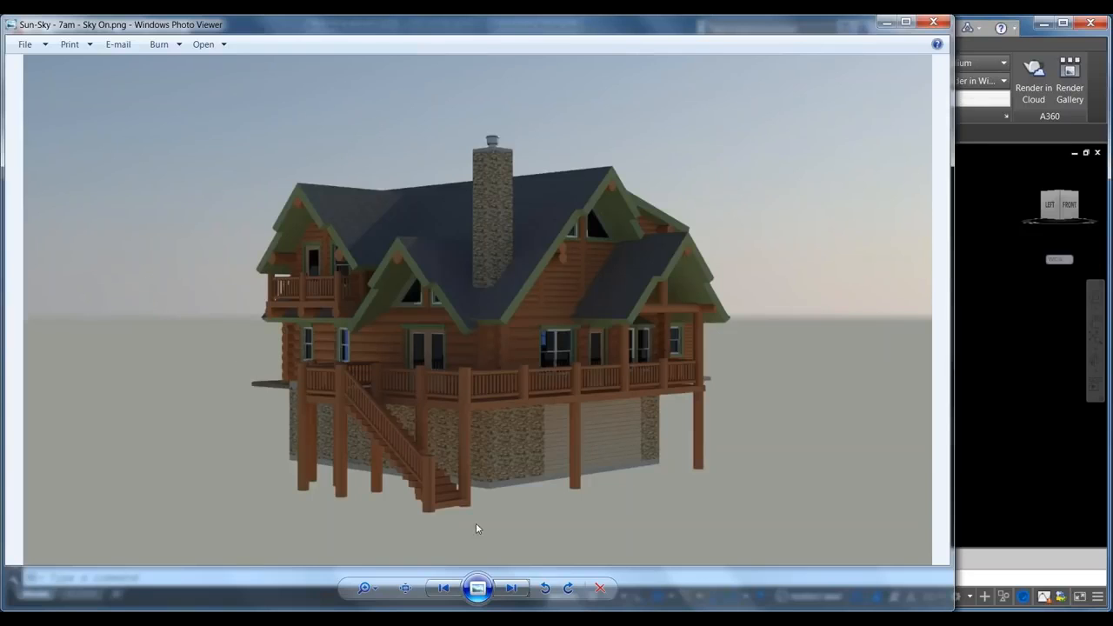
Step: Cycle through the 7am, 7pm and 2:30pm Sun-Sky renders, then return to AutoCAD
{"action": "left_click", "coordinate": [513, 588]}
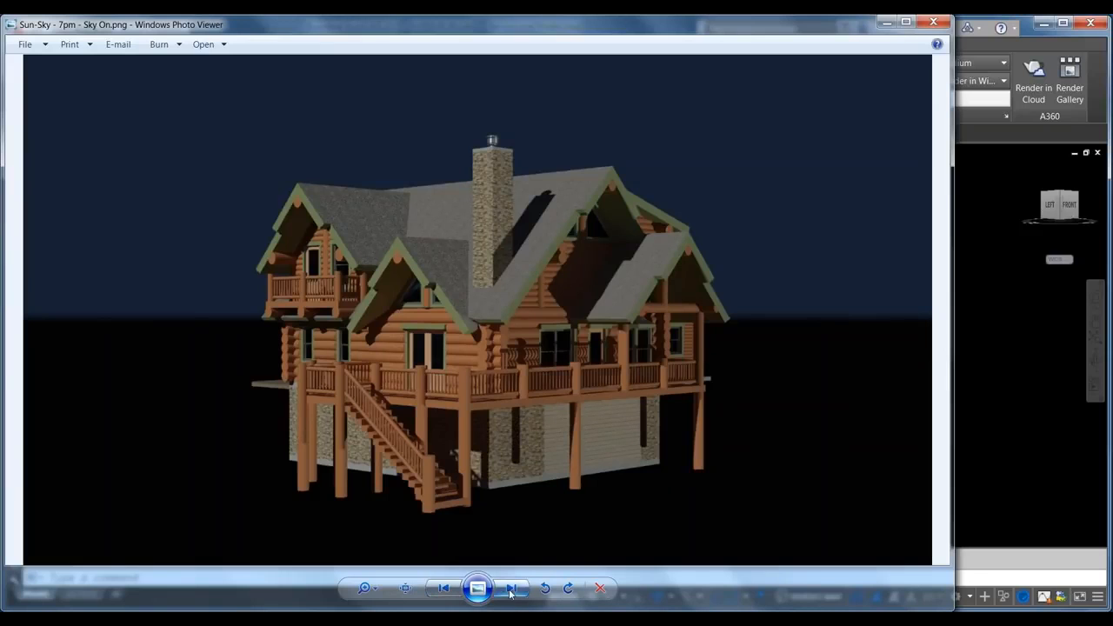
{"action": "left_click", "coordinate": [512, 589]}
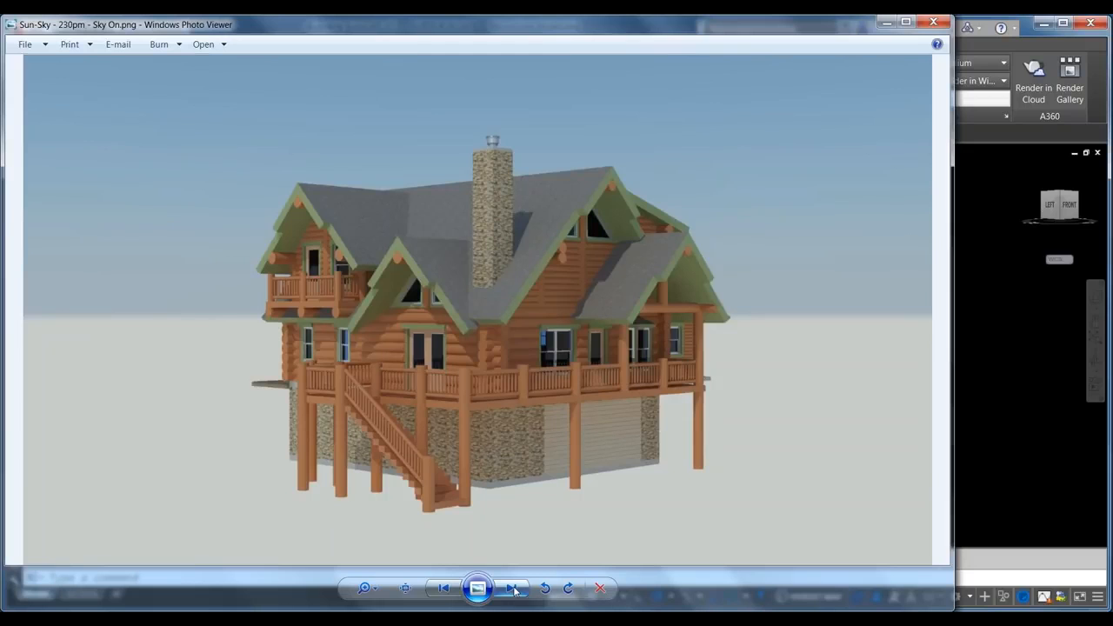
{"action": "left_click", "coordinate": [444, 588]}
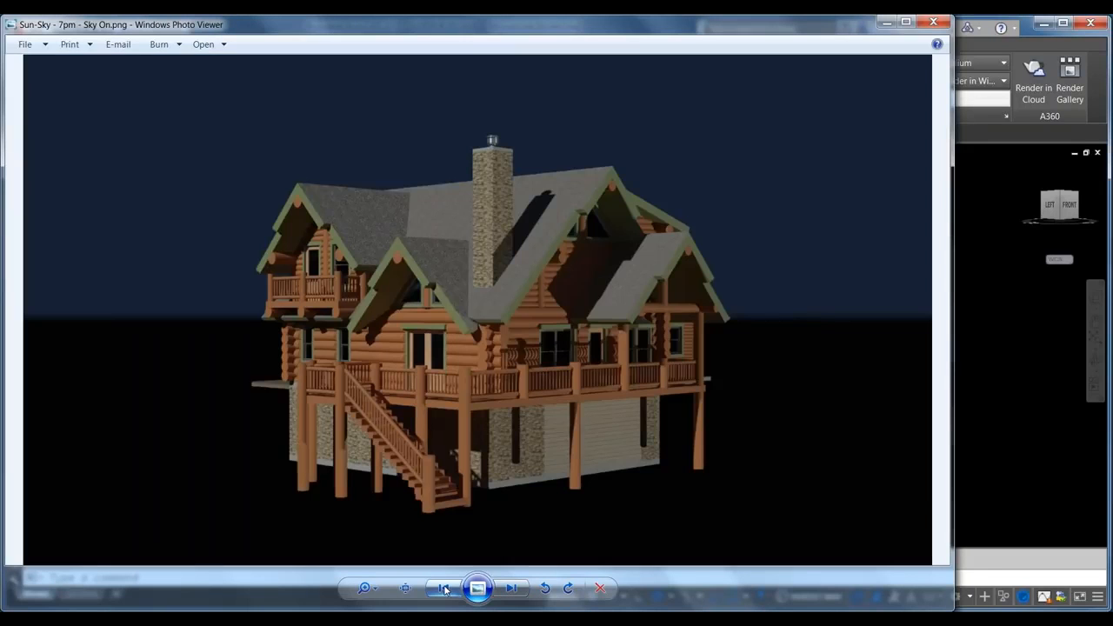
{"action": "left_click", "coordinate": [444, 588]}
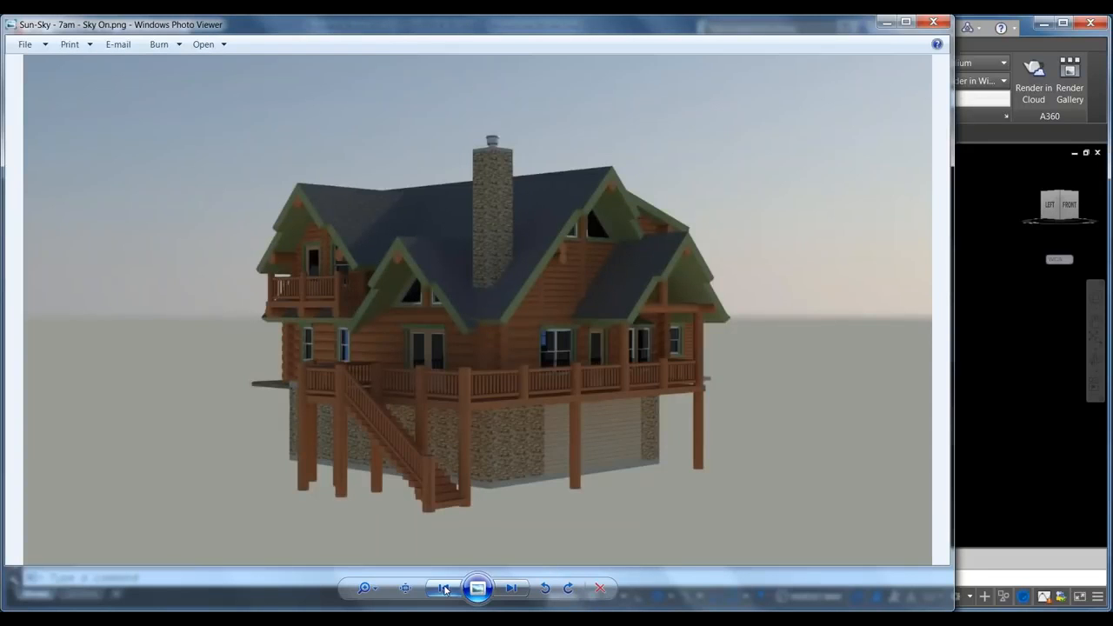
{"action": "left_click", "coordinate": [974, 291]}
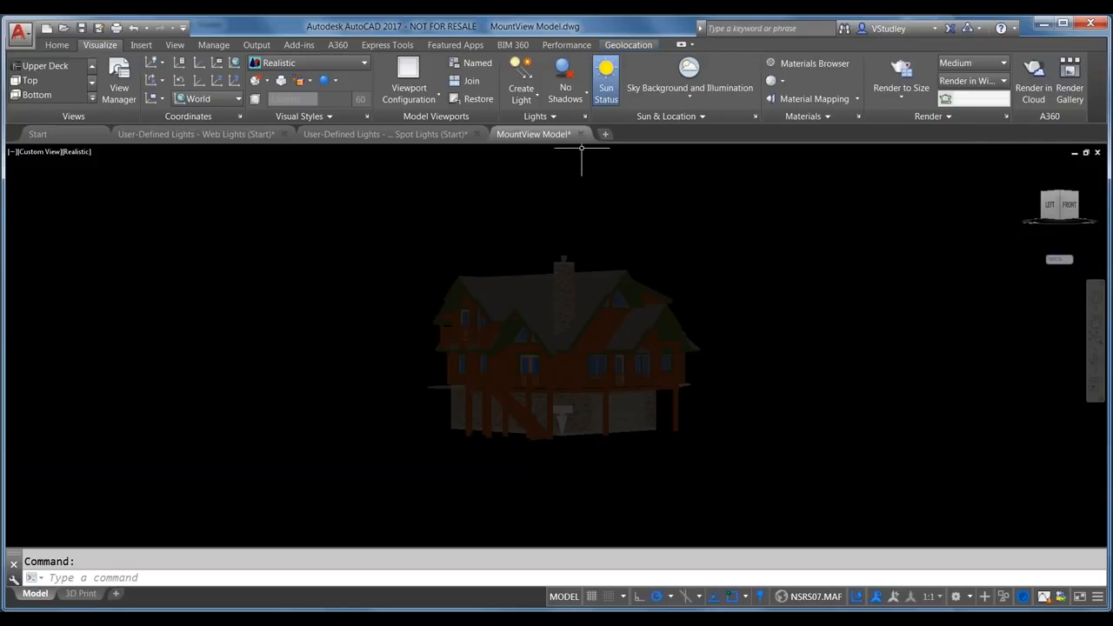
Step: Close the MountView Model drawing, discarding its changes
{"action": "mouse_move", "coordinate": [582, 139]}
{"action": "left_click", "coordinate": [580, 133]}
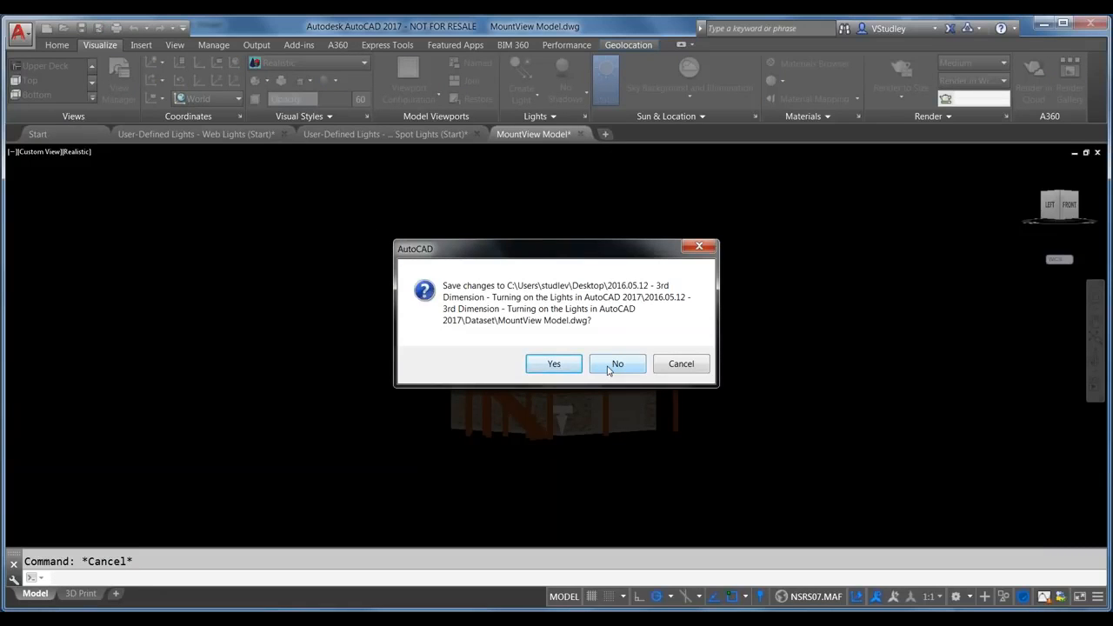
{"action": "left_click", "coordinate": [609, 367]}
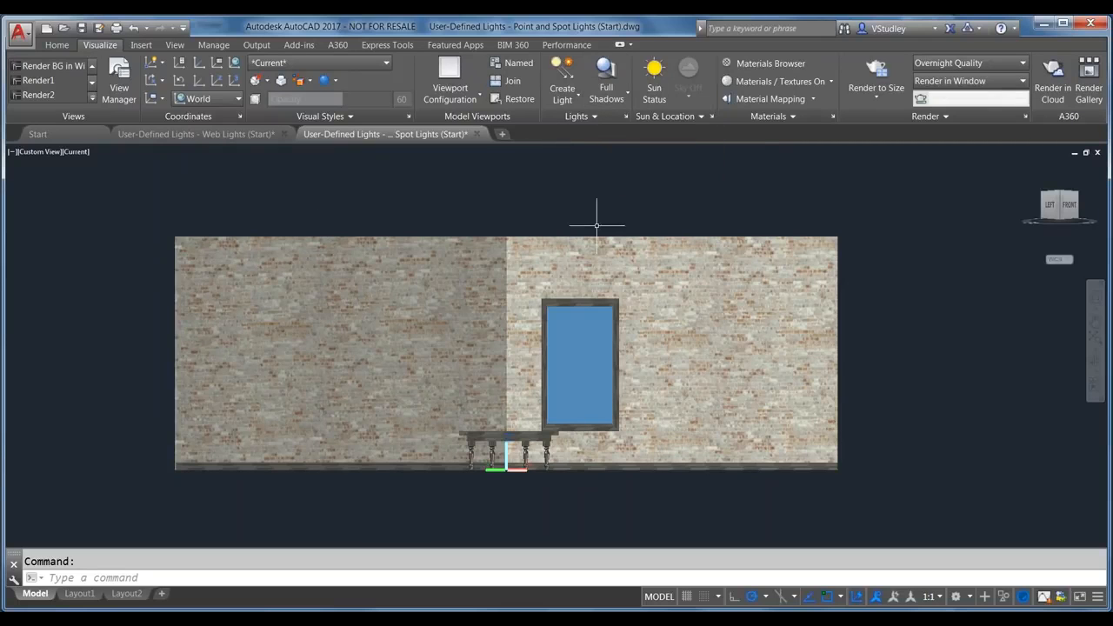
{"action": "left_click", "coordinate": [1060, 200]}
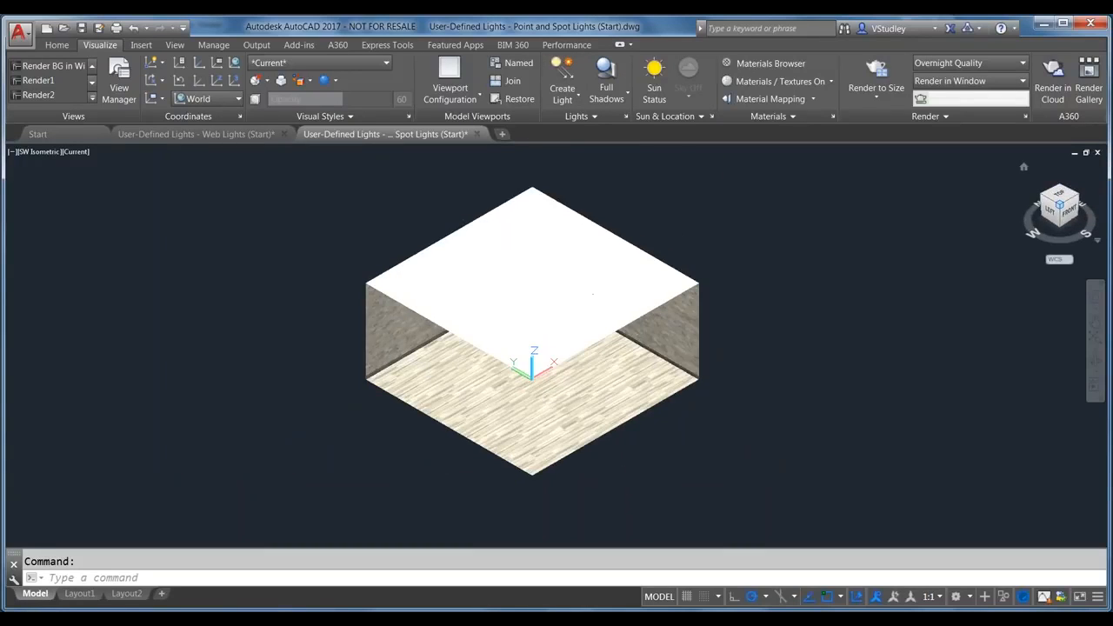
Step: Set a front view, orbit into the brick room and zoom in on the walls, window and table
{"action": "left_click", "coordinate": [1062, 222]}
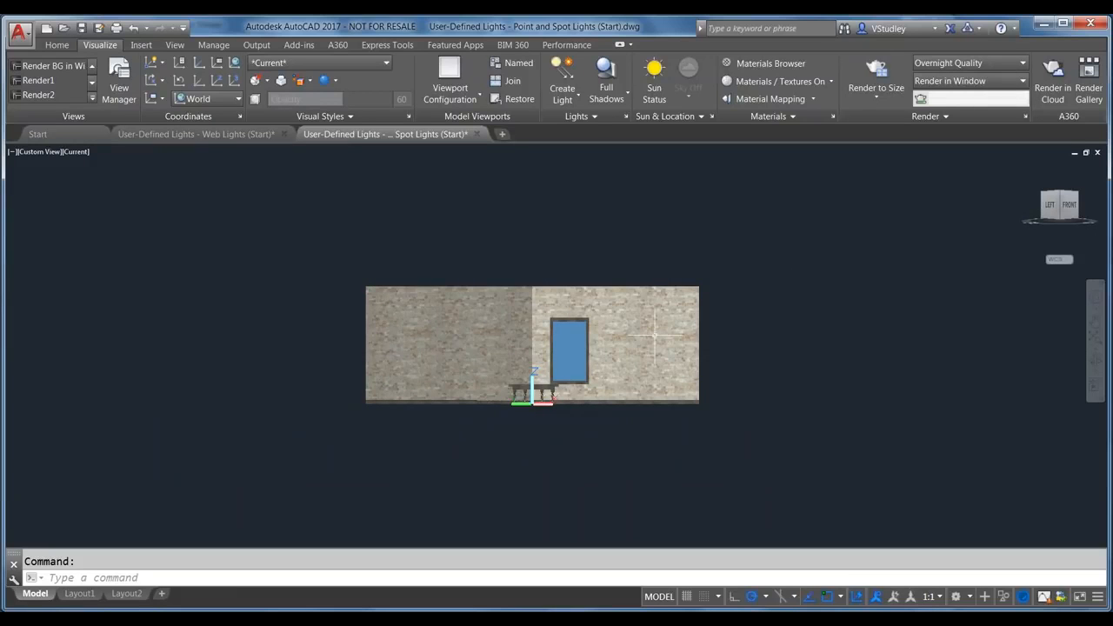
{"action": "mouse_move", "coordinate": [534, 360]}
{"action": "middle_mouse_down", "text": "shift"}
{"action": "mouse_move", "coordinate": [593, 381]}
{"action": "mouse_move", "coordinate": [533, 372]}
{"action": "middle_mouse_up", "text": "shift"}
{"action": "key", "text": "Escape"}
{"action": "scroll", "coordinate": [532, 372], "scroll_direction": "up", "scroll_amount": 5}
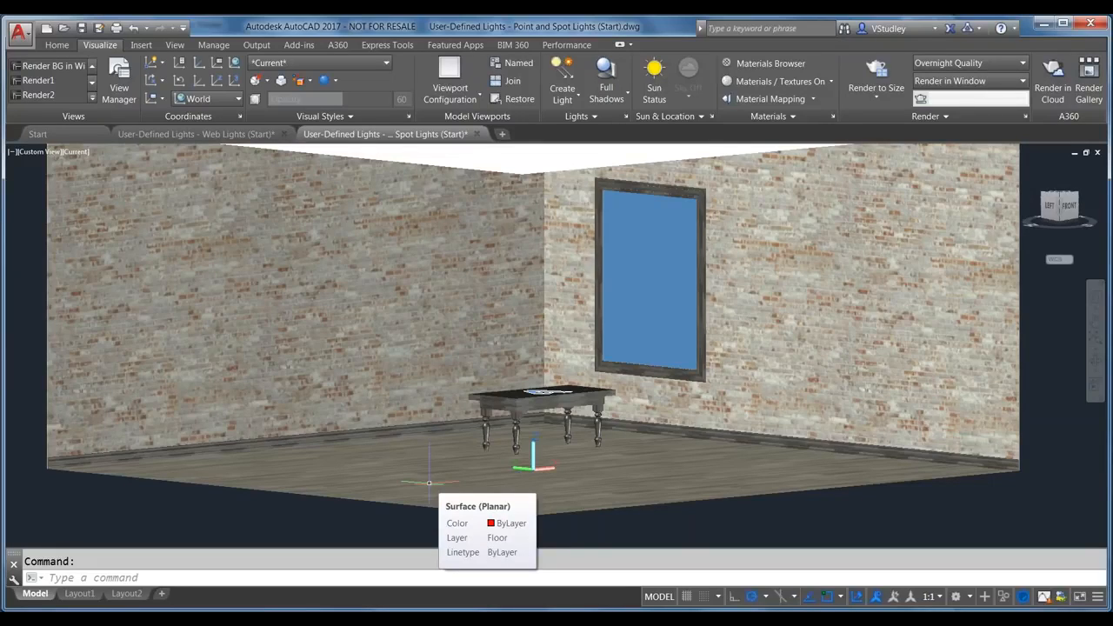
Step: Open the empty Lights in Model palette with LIGHTLIST and expand the extra lighting options
{"action": "type", "text": "lightlist"}
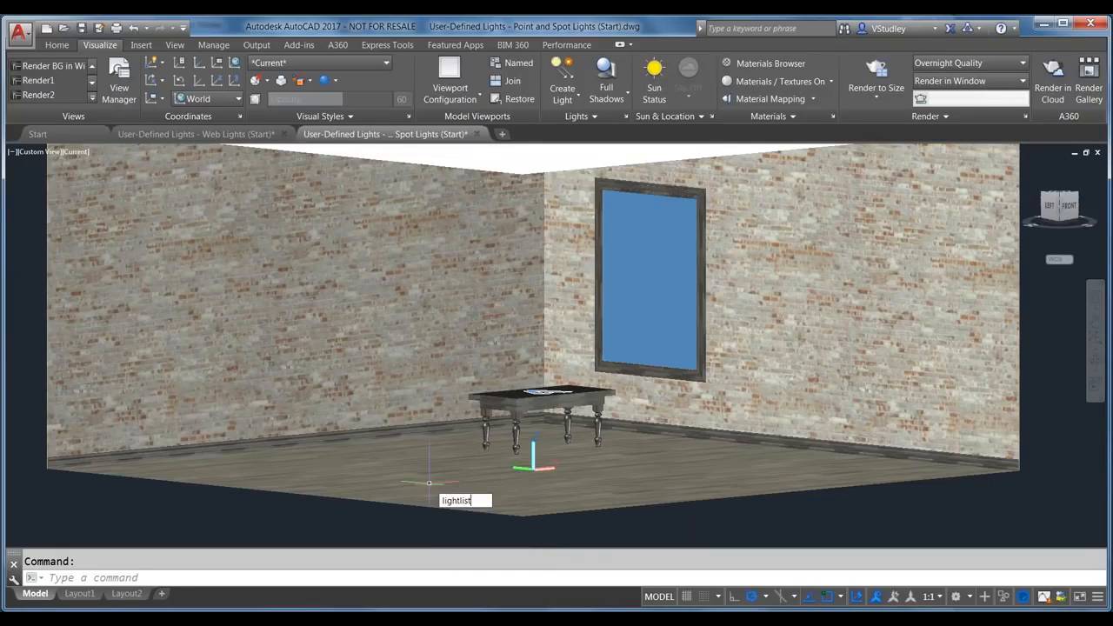
{"action": "key", "text": "Return"}
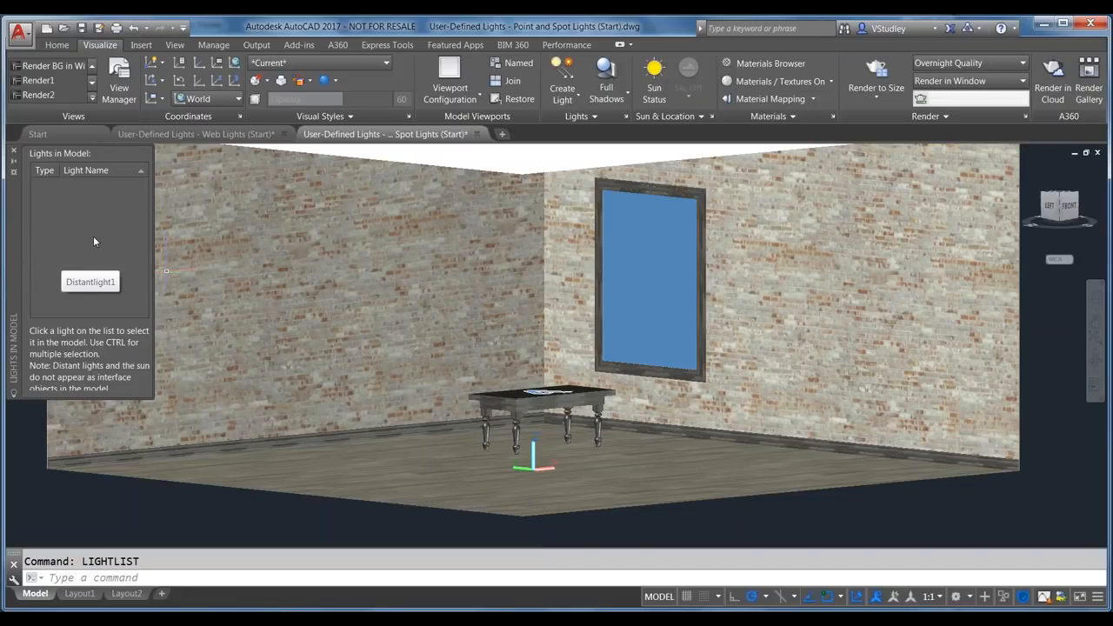
{"action": "left_click", "coordinate": [585, 117]}
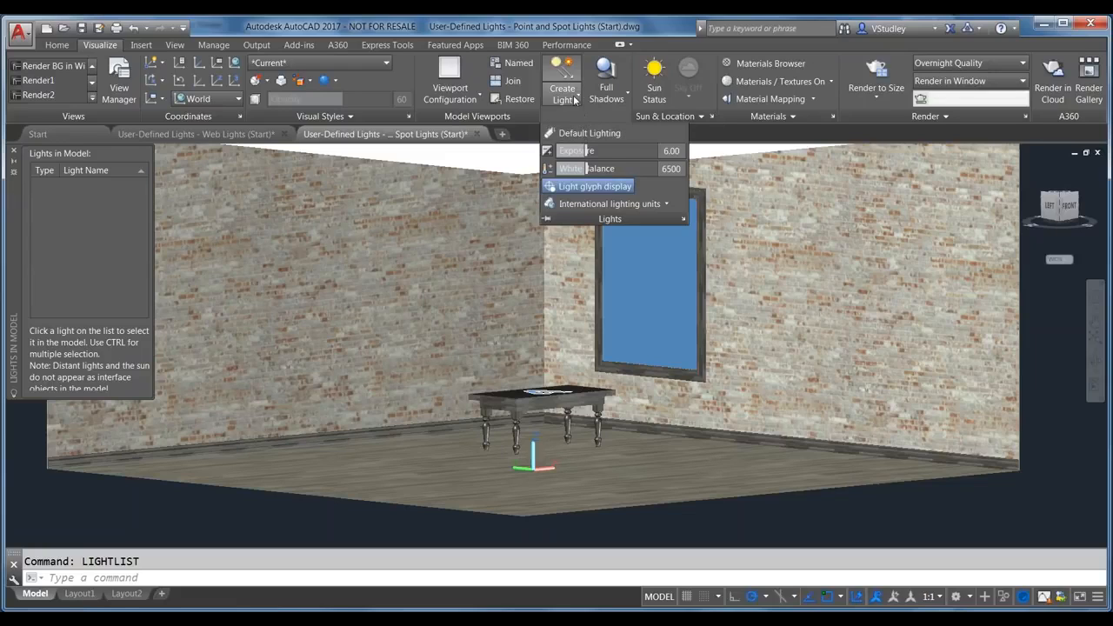
Step: Create point light Pointlight1 snapped to the table's corner endpoint, keeping default options
{"action": "left_click", "coordinate": [573, 97]}
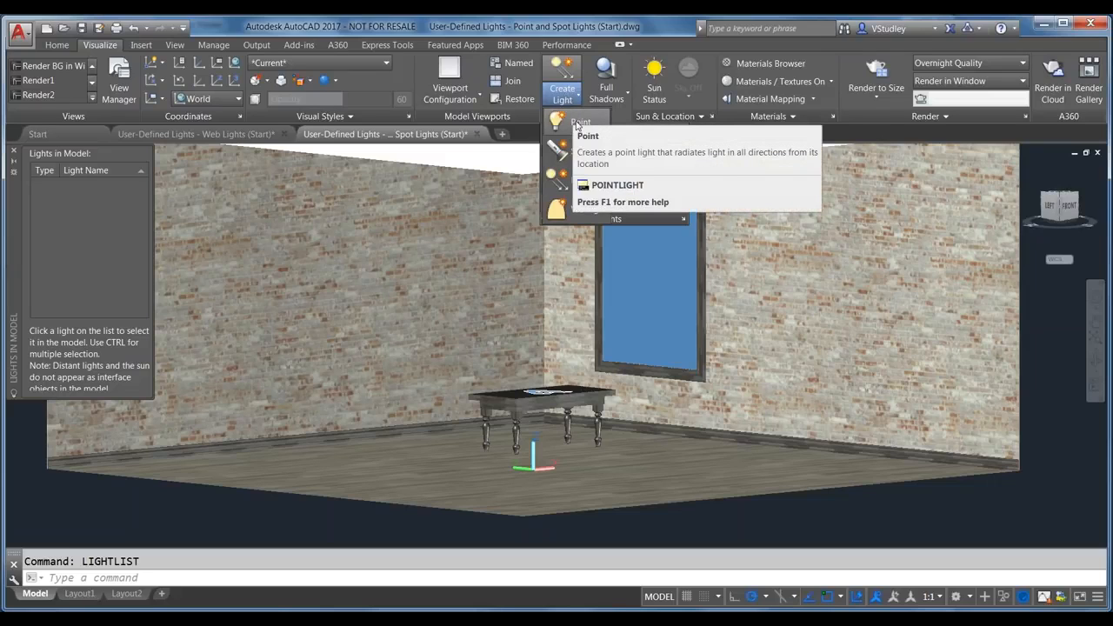
{"action": "left_click", "coordinate": [576, 123]}
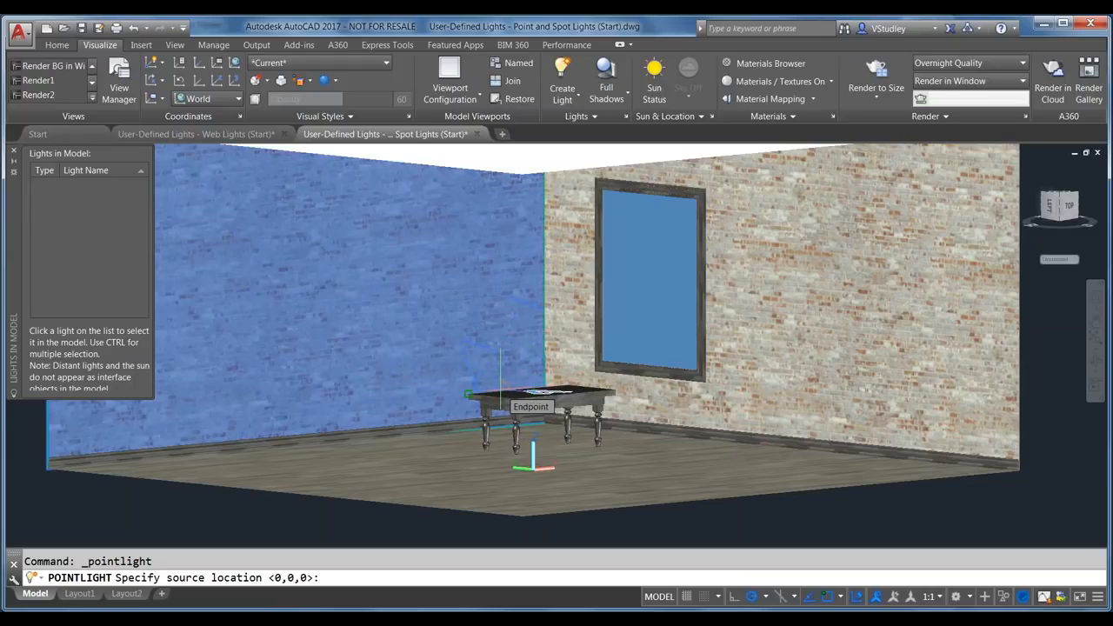
{"action": "left_click", "coordinate": [472, 398]}
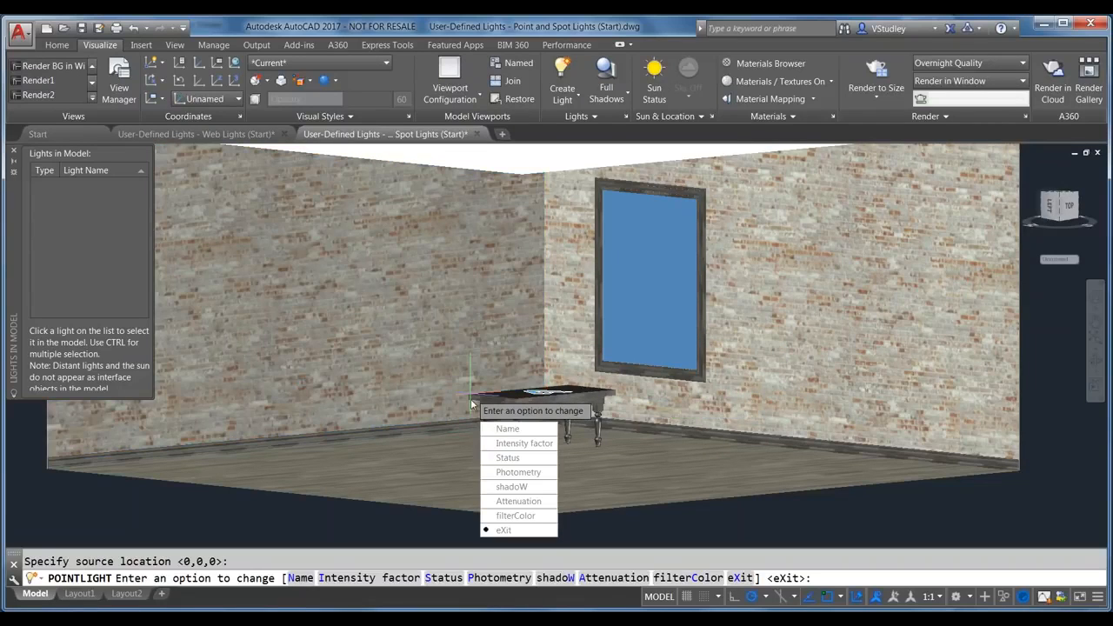
{"action": "left_click", "coordinate": [510, 530]}
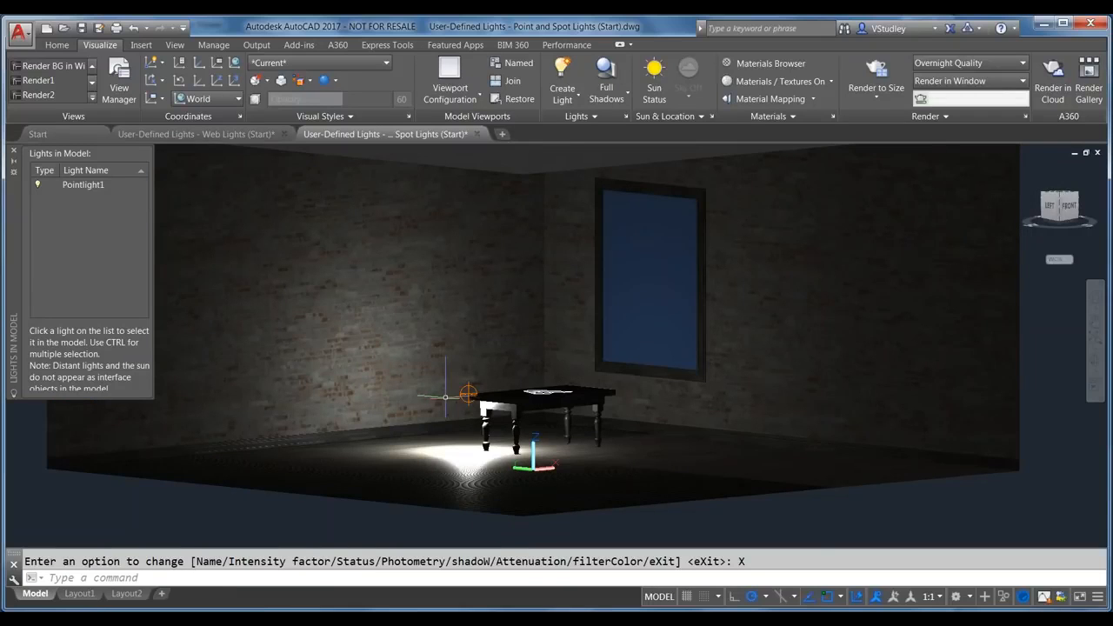
{"action": "scroll", "coordinate": [445, 396], "scroll_direction": "up", "scroll_amount": 2}
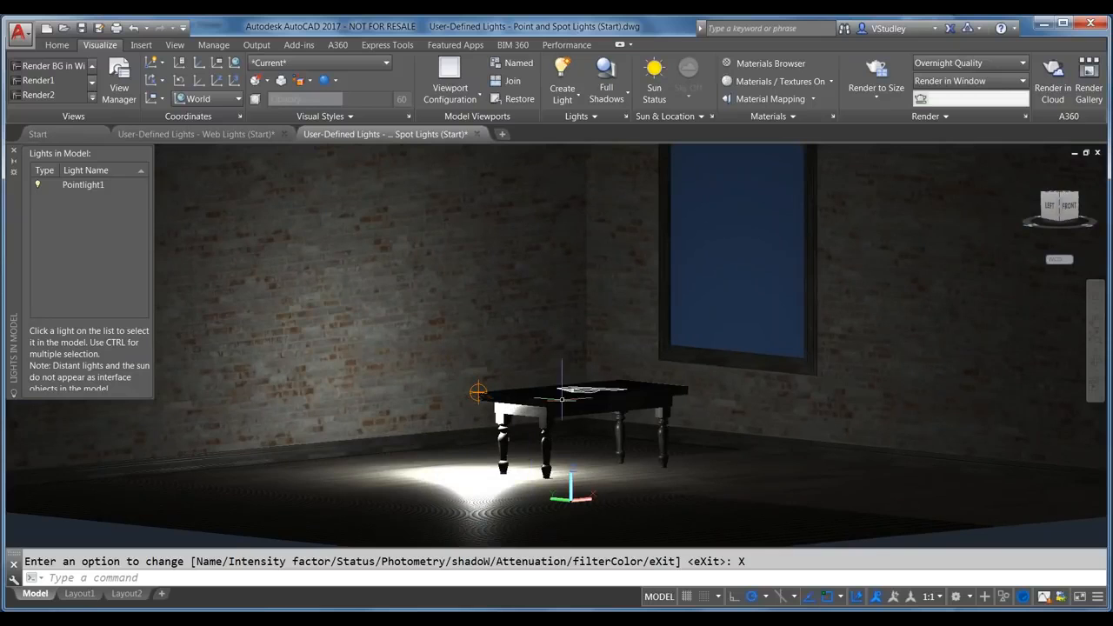
Step: Zoom in on the table and select Pointlight1 from the Lights in Model list
{"action": "scroll", "coordinate": [398, 513], "scroll_direction": "up", "scroll_amount": 2}
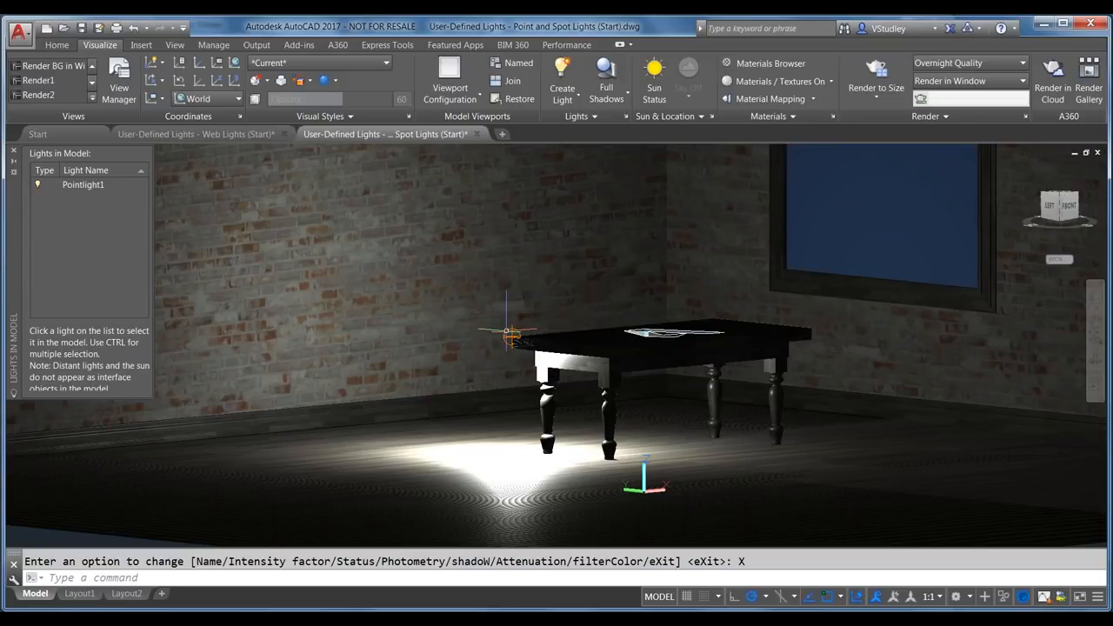
{"action": "key", "text": "Escape"}
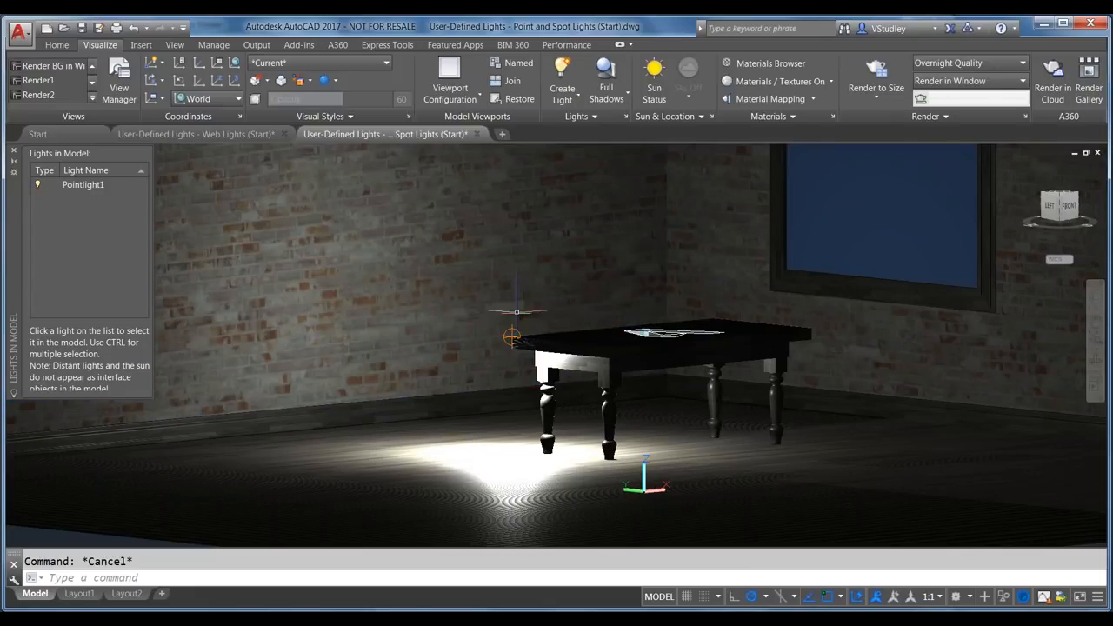
{"action": "left_click", "coordinate": [511, 335]}
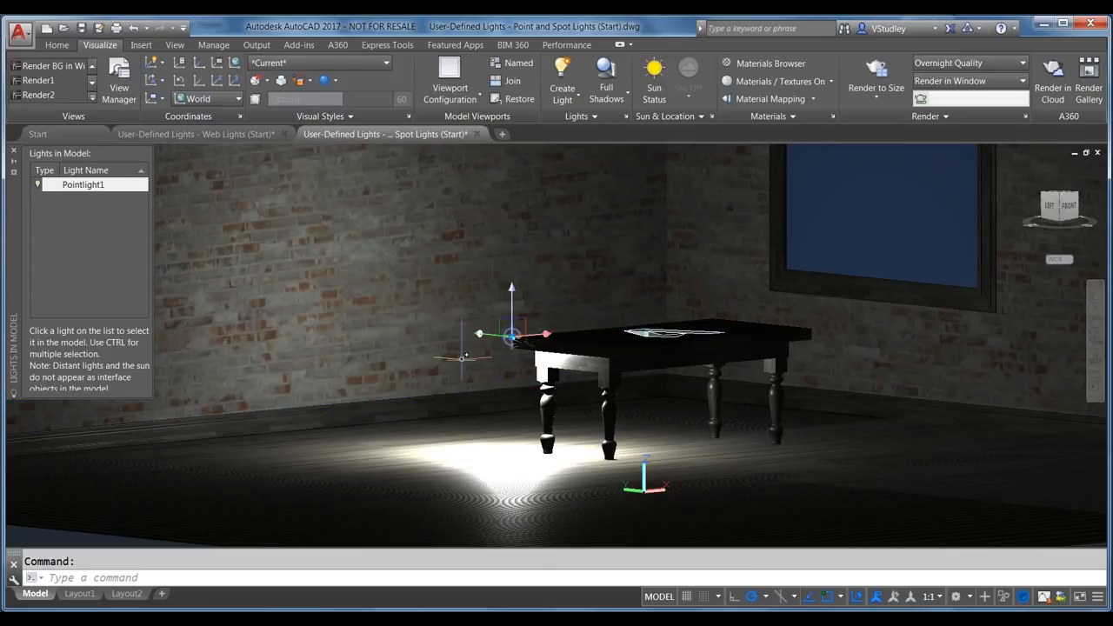
{"action": "key", "text": "Escape"}
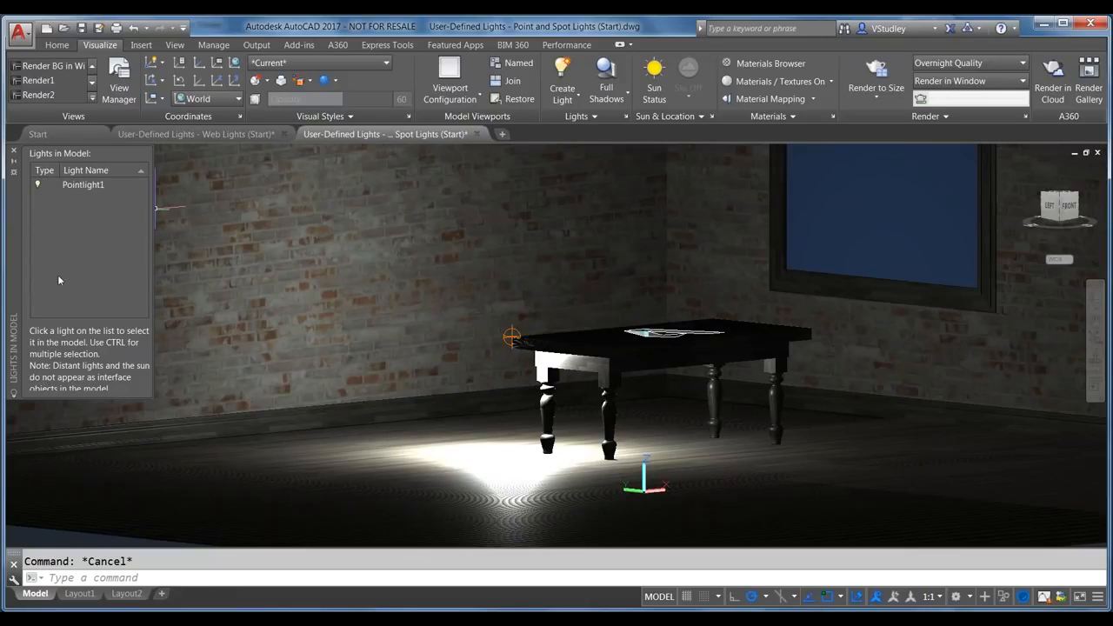
{"action": "left_click", "coordinate": [76, 185]}
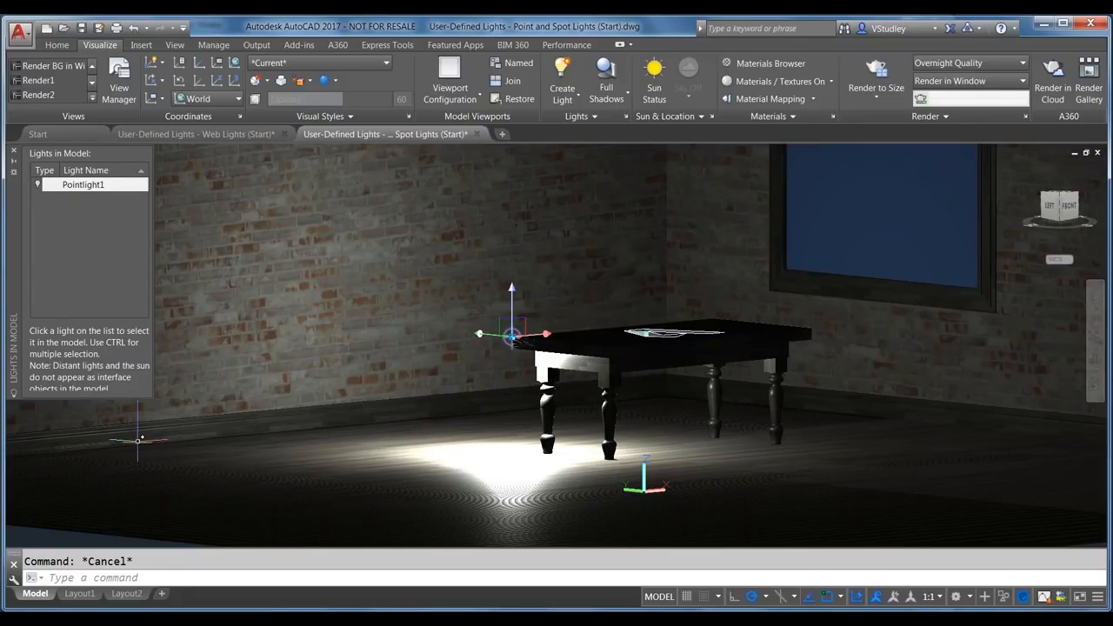
Step: Turn off Pointlight1's glyph display and check the result
{"action": "right_click", "coordinate": [85, 185]}
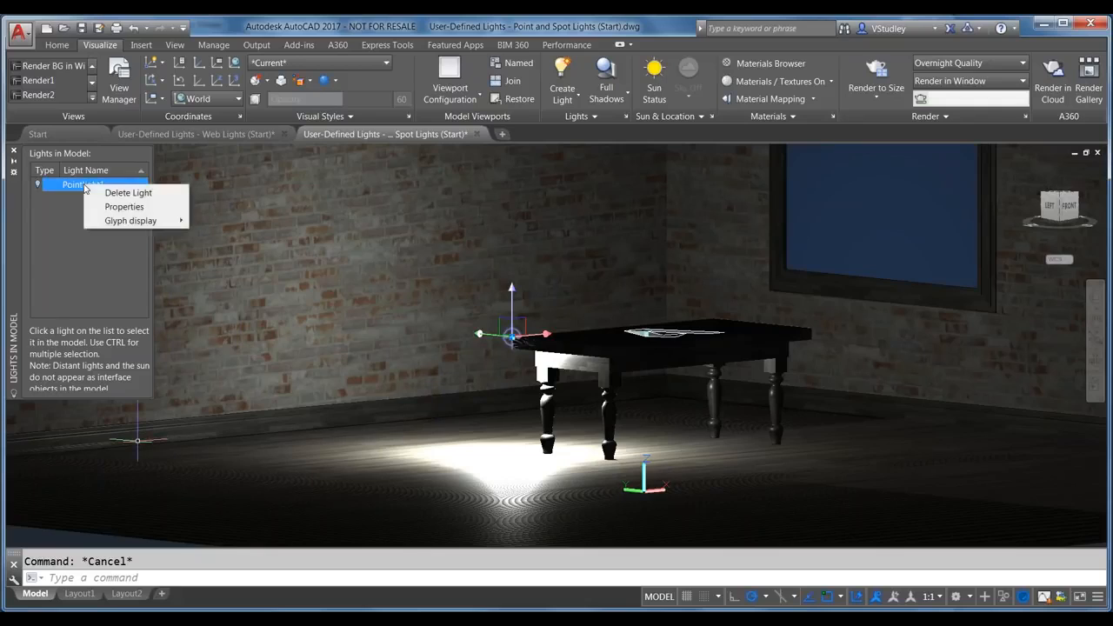
{"action": "mouse_move", "coordinate": [131, 223]}
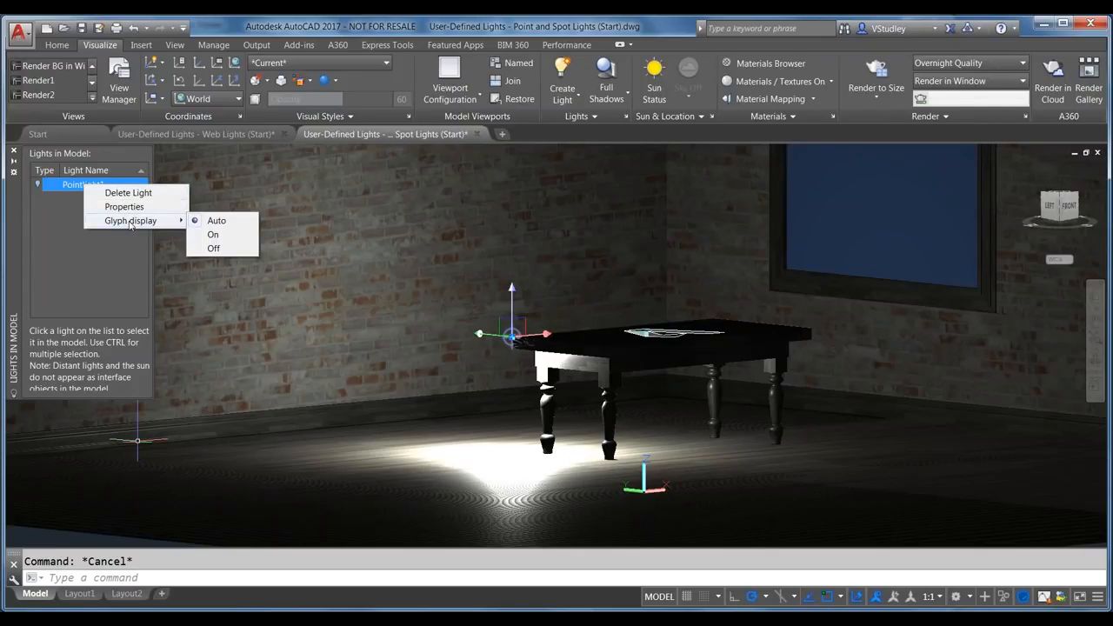
{"action": "left_click", "coordinate": [213, 248]}
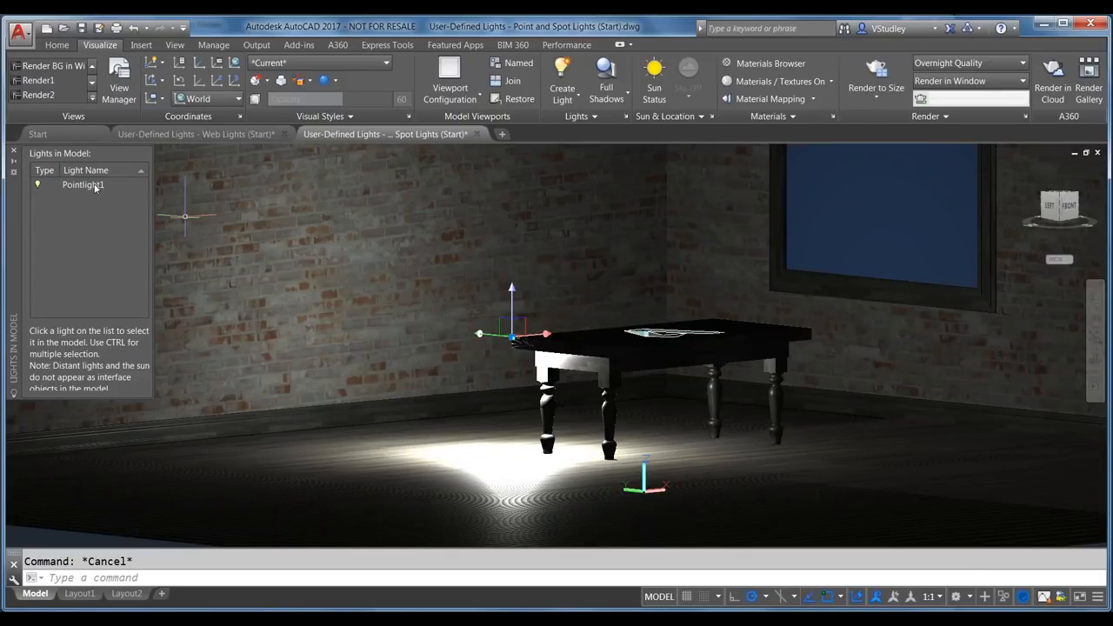
{"action": "left_click", "coordinate": [83, 185]}
{"action": "key", "text": "Escape"}
Step: Turn Pointlight1's glyph display back on and open its properties
{"action": "left_click", "coordinate": [83, 185]}
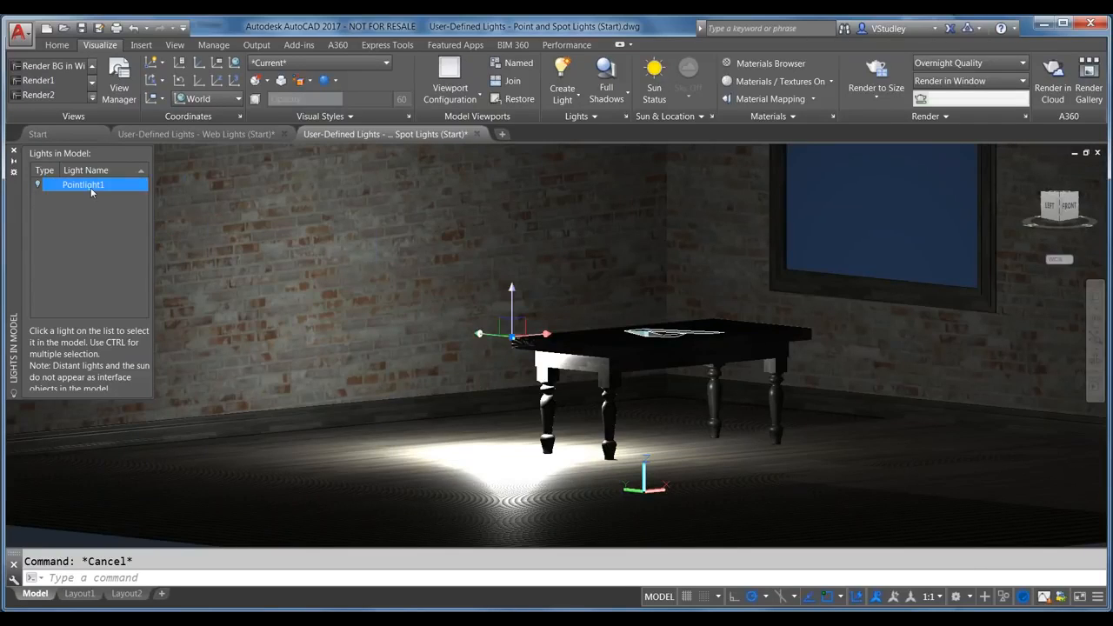
{"action": "right_click", "coordinate": [91, 192]}
{"action": "mouse_move", "coordinate": [153, 228]}
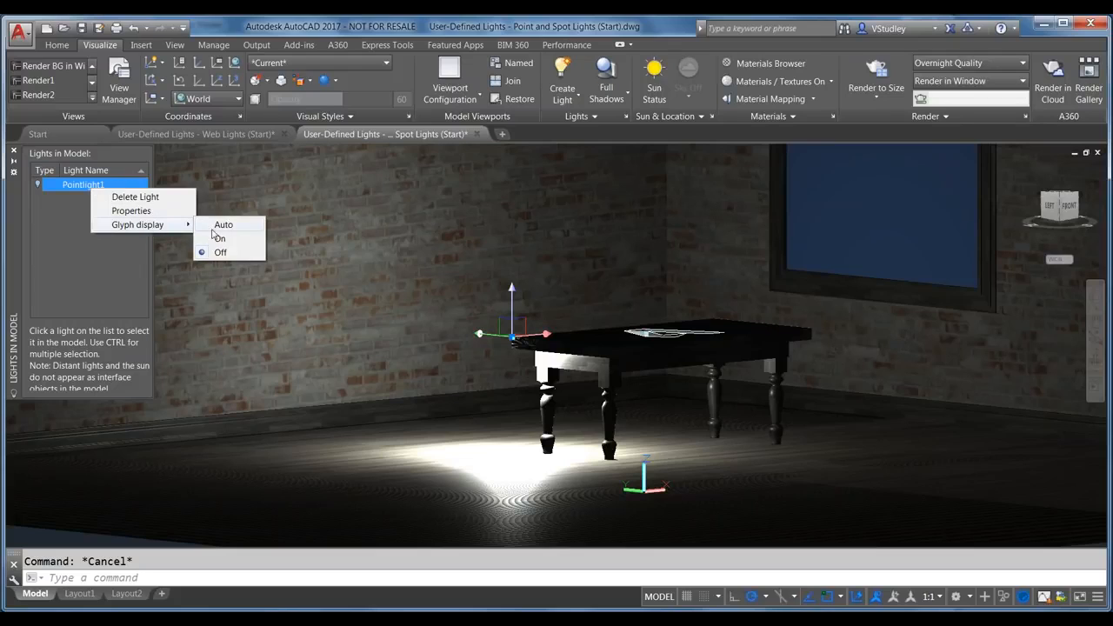
{"action": "left_click", "coordinate": [218, 237]}
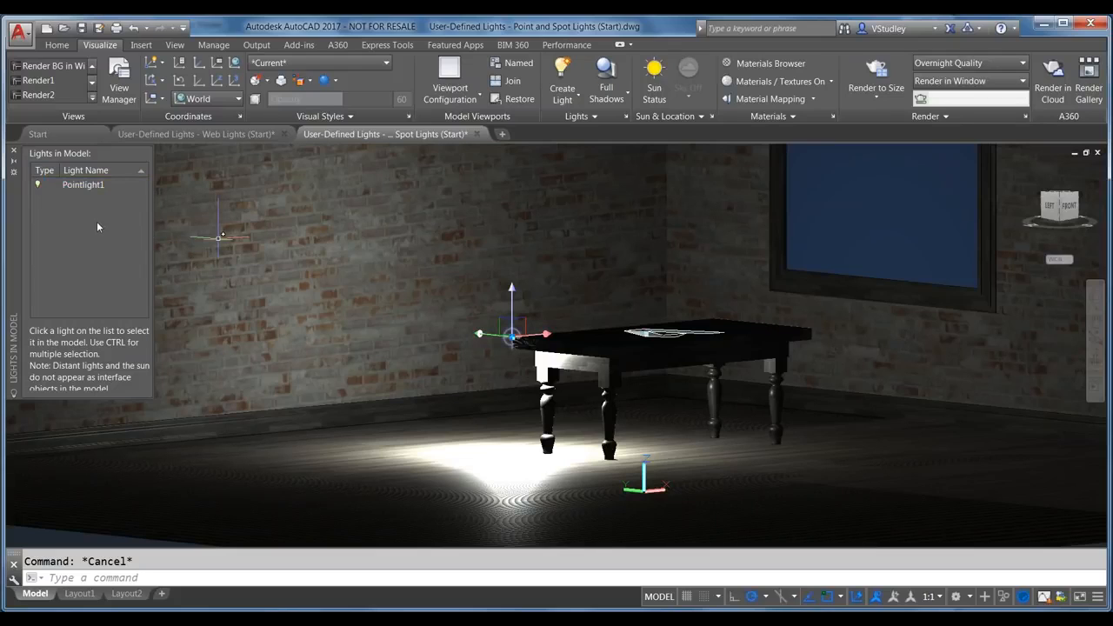
{"action": "right_click", "coordinate": [92, 184]}
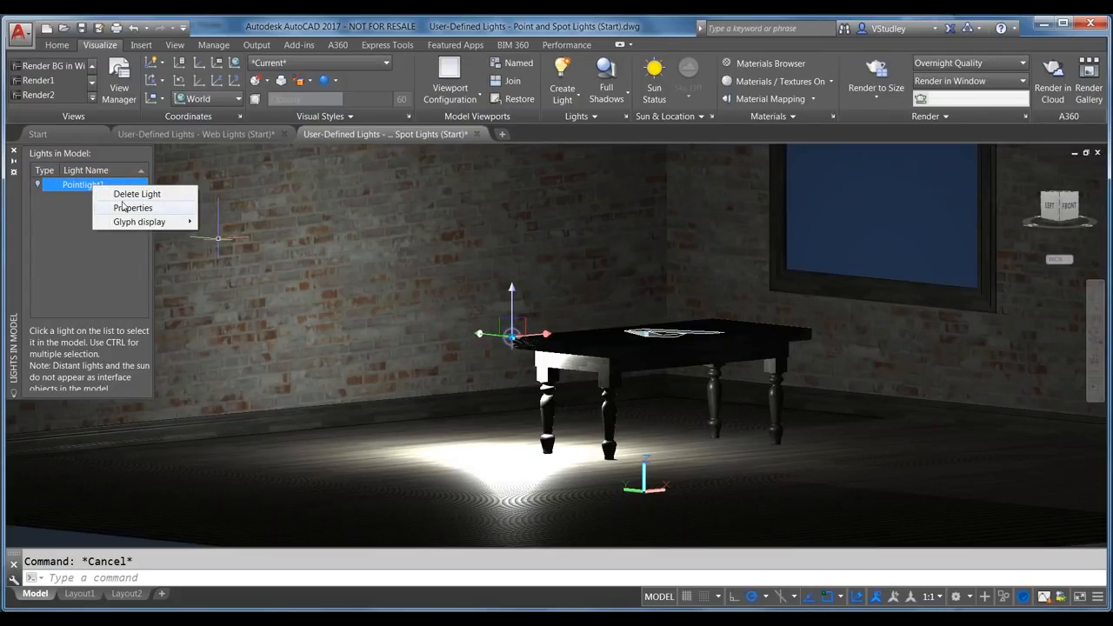
{"action": "left_click", "coordinate": [123, 207]}
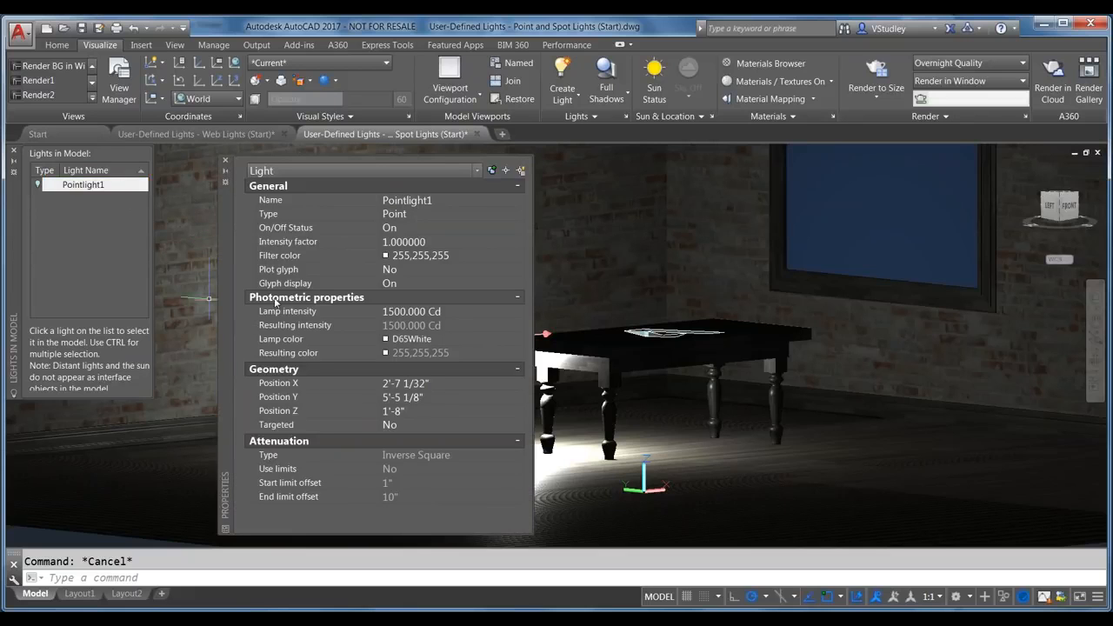
{"action": "left_click_drag", "start_coordinate": [226, 305], "coordinate": [706, 303]}
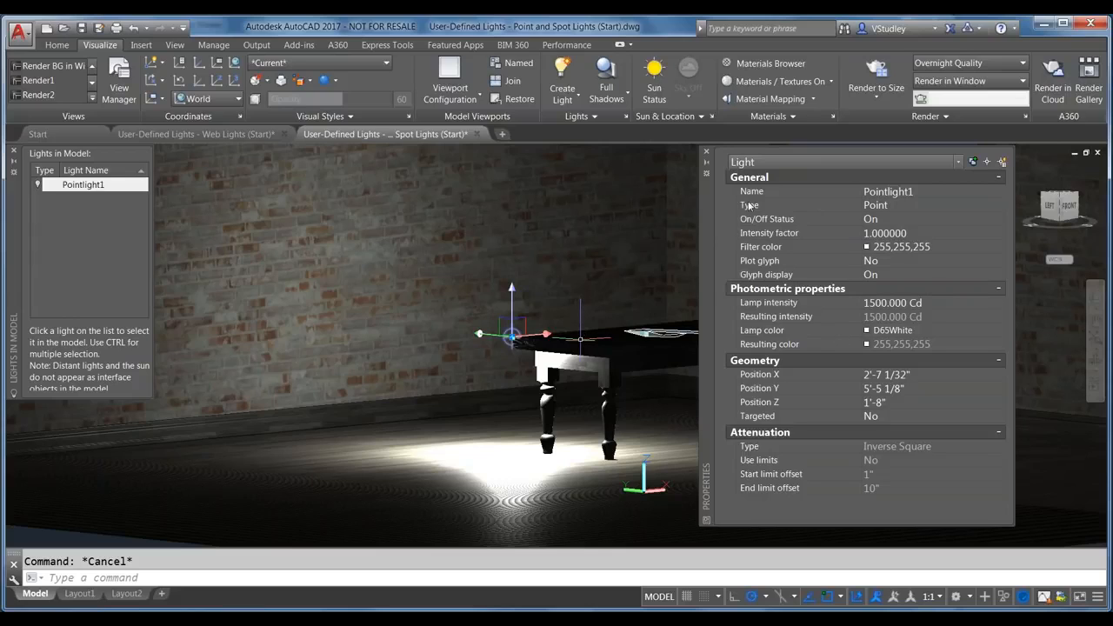
{"action": "left_click", "coordinate": [887, 190]}
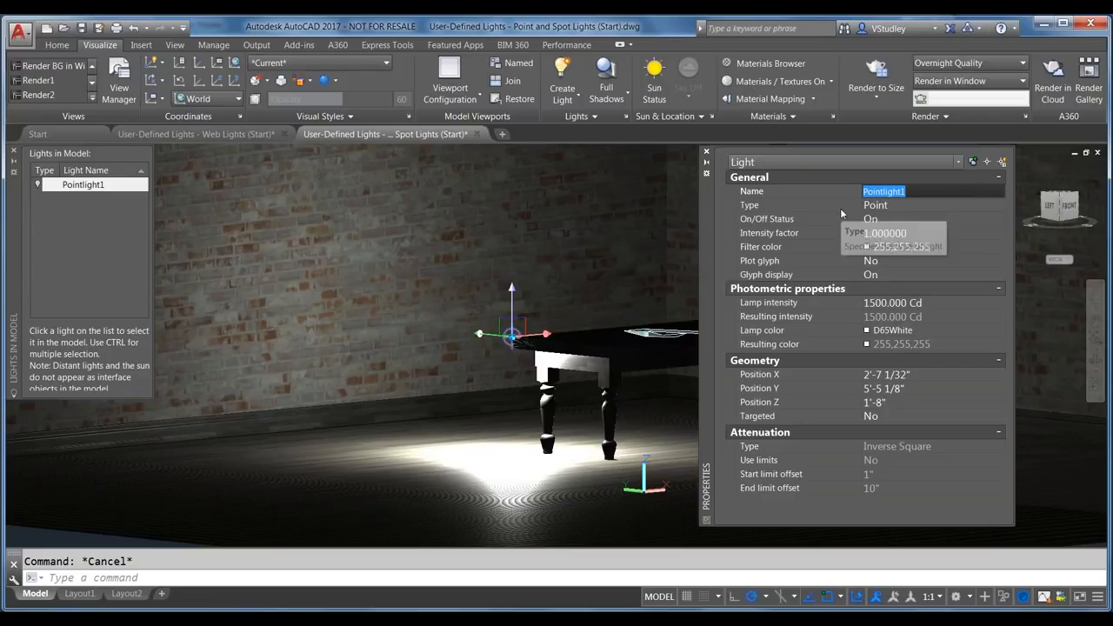
{"action": "type", "text": "Light "}
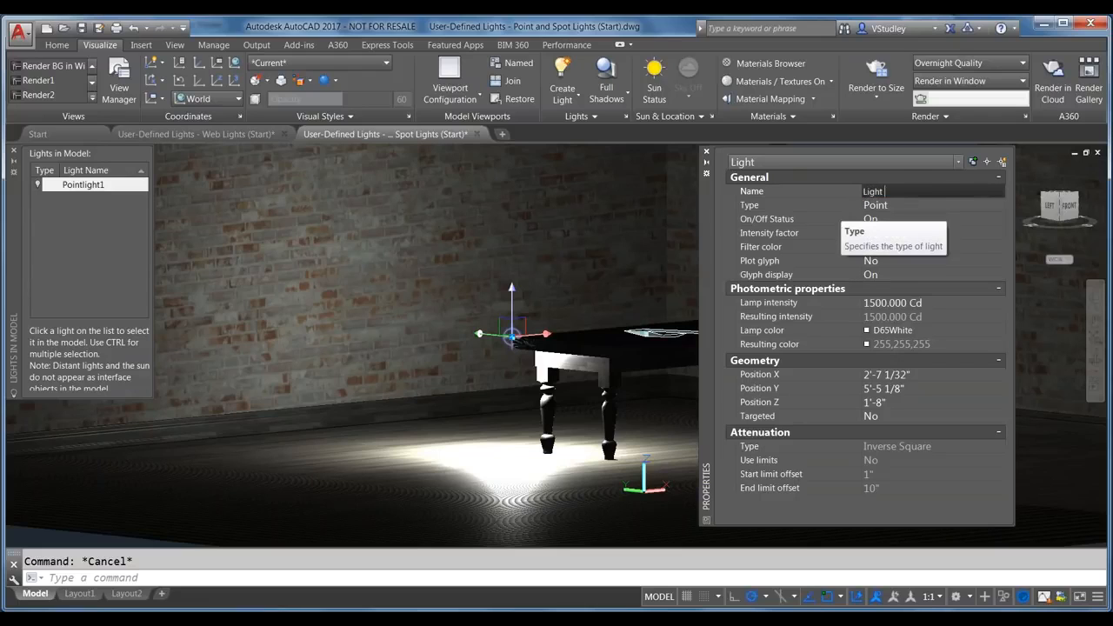
{"action": "type", "text": "on Table"}
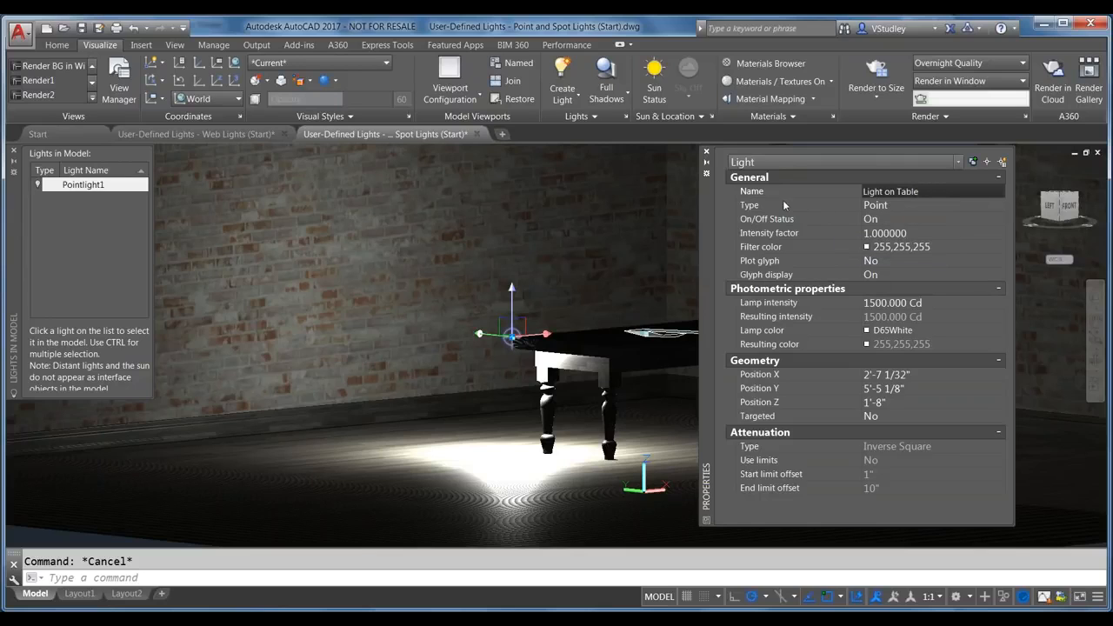
{"action": "left_click", "coordinate": [880, 205]}
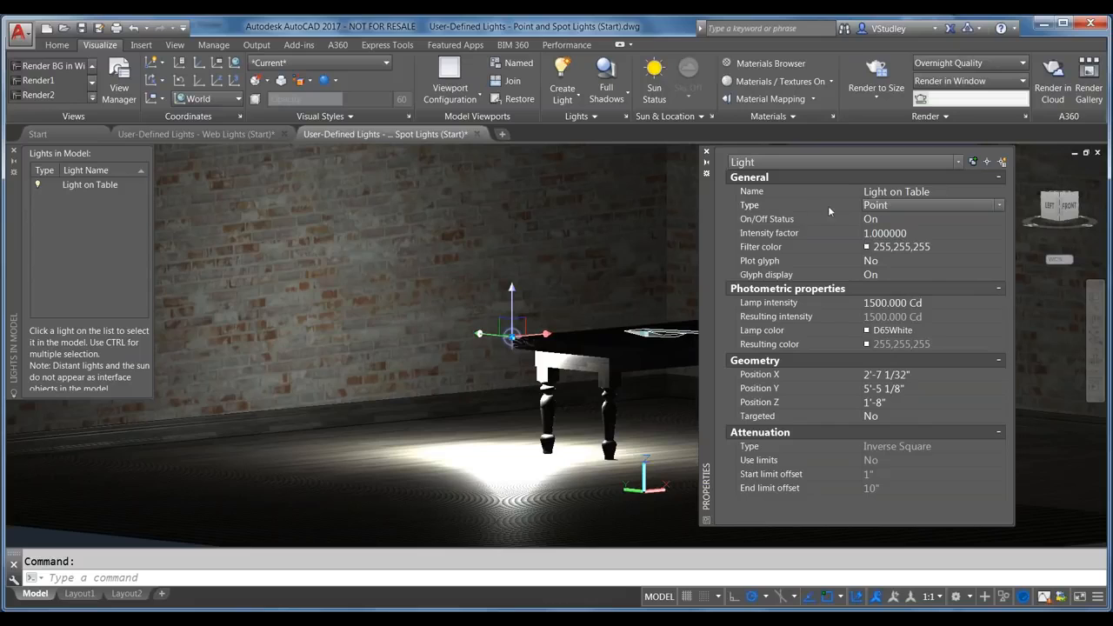
{"action": "left_click", "coordinate": [1000, 205]}
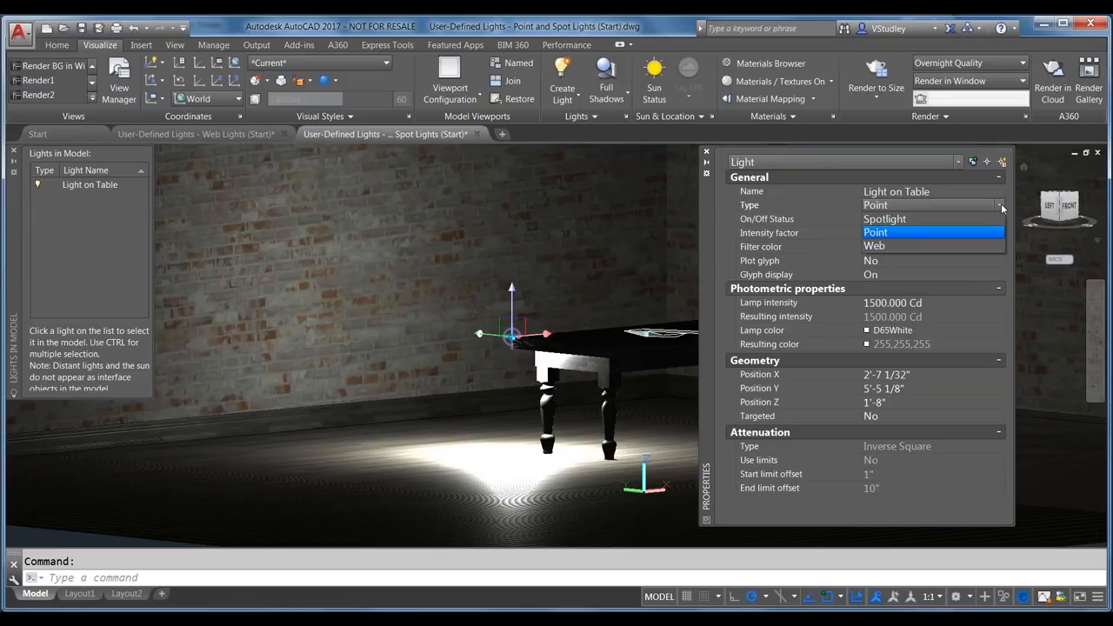
{"action": "left_click", "coordinate": [728, 251]}
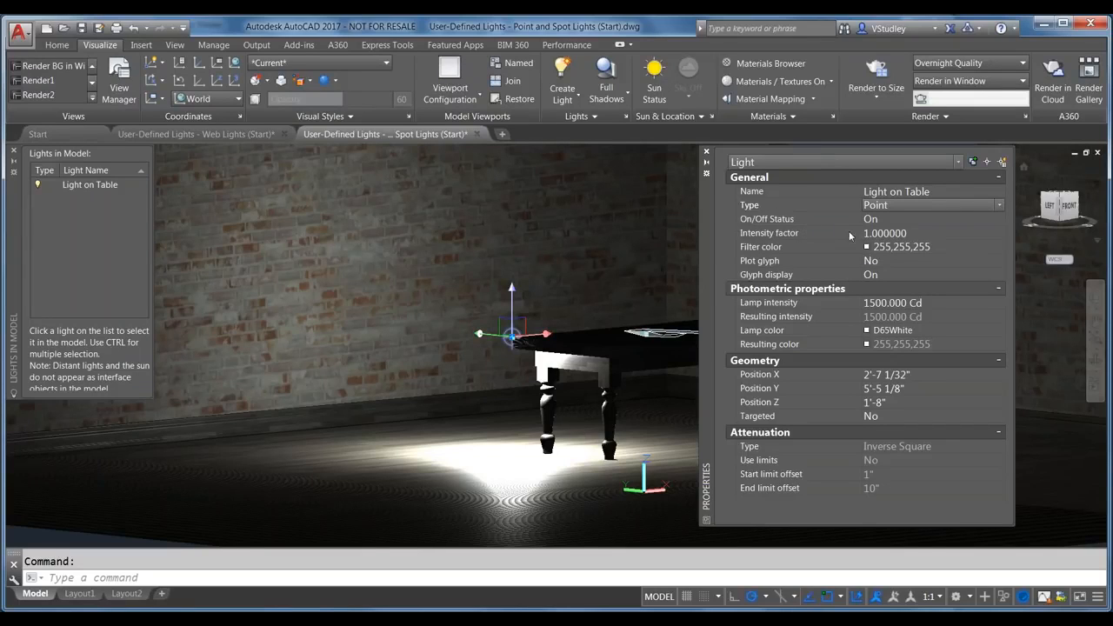
Step: Lower the table light's intensity factor to 0.5, then to 0.25
{"action": "left_click", "coordinate": [880, 233]}
{"action": "type", "text": ".5"}
{"action": "key", "text": "Return"}
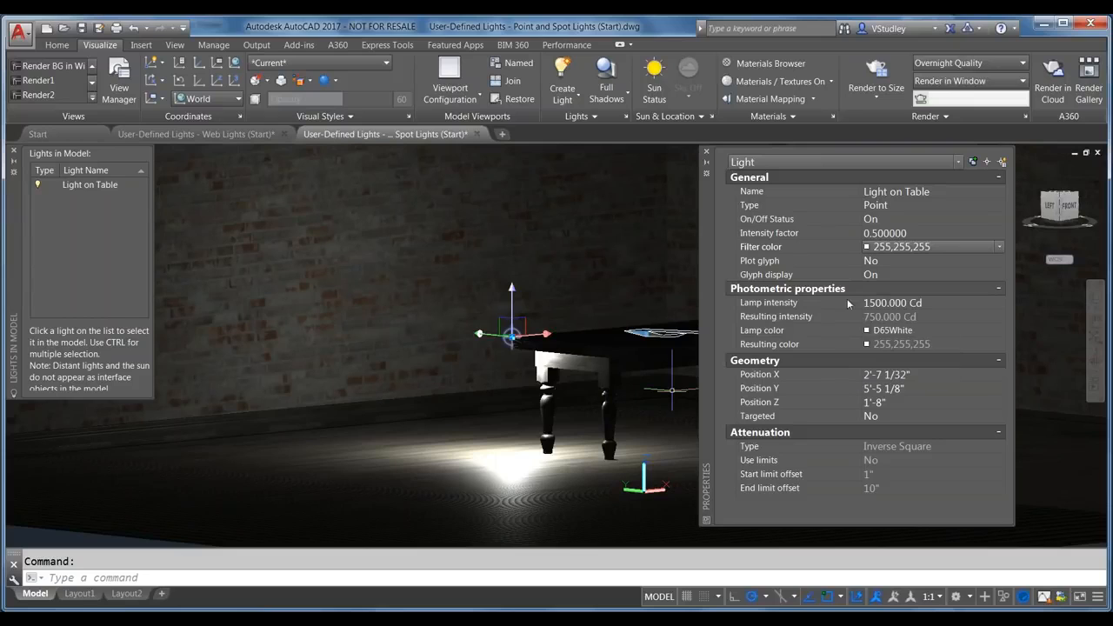
{"action": "left_click", "coordinate": [909, 232]}
{"action": "type", "text": "0.25"}
{"action": "key", "text": "Return"}
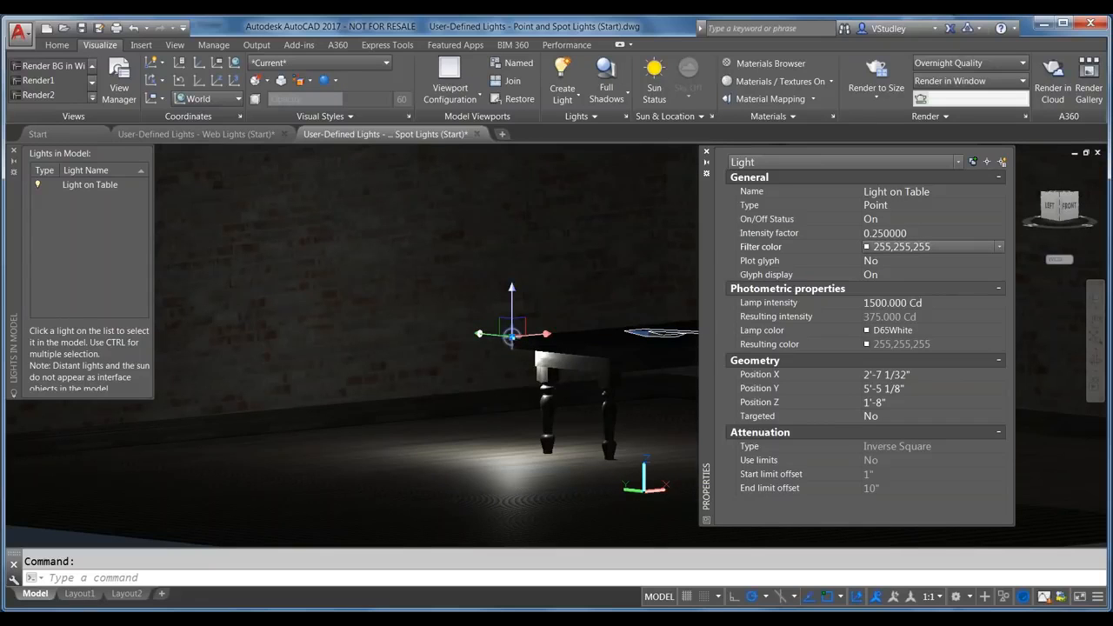
Step: Change the filter colour to 205,195,163, then grey 128,128,128, and review glyph and lamp intensity settings
{"action": "left_click", "coordinate": [905, 247]}
{"action": "left_click", "coordinate": [904, 281]}
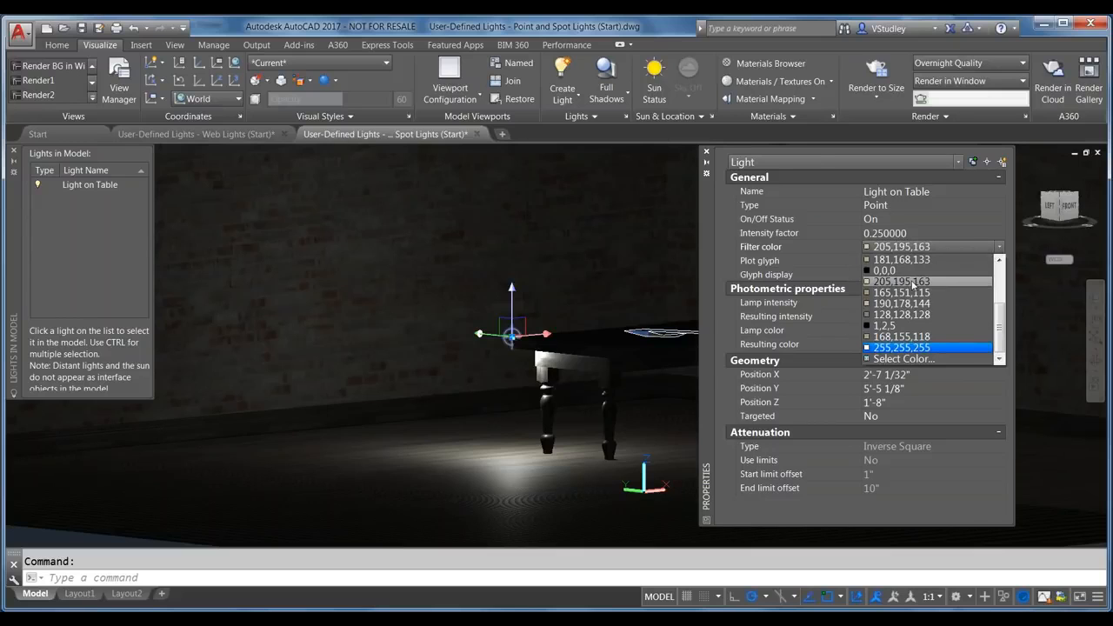
{"action": "left_click", "coordinate": [919, 250]}
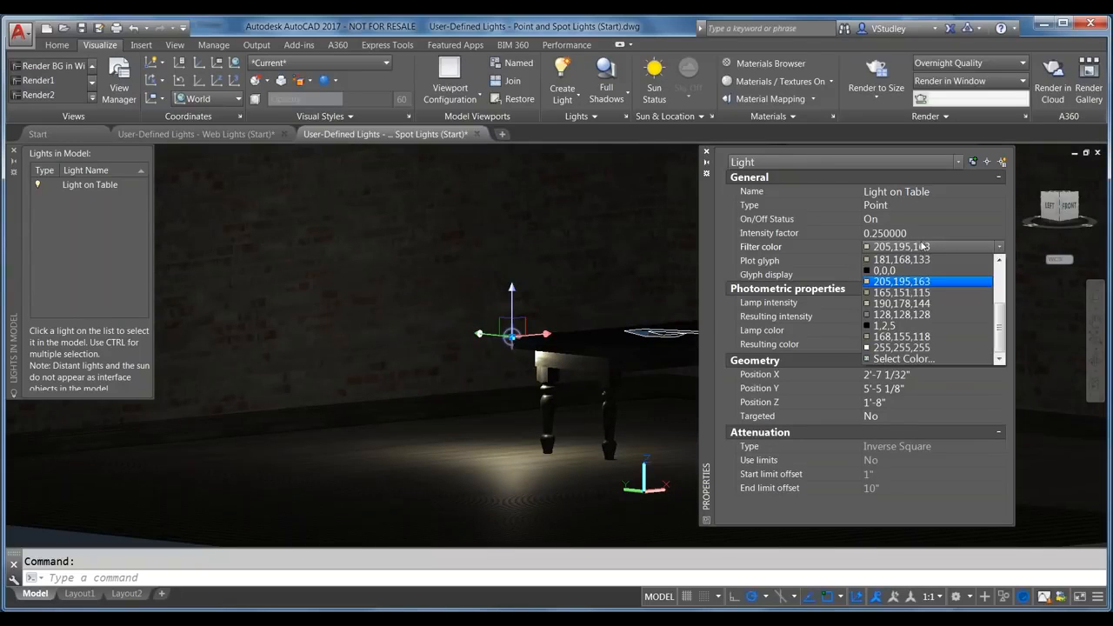
{"action": "left_click", "coordinate": [904, 314]}
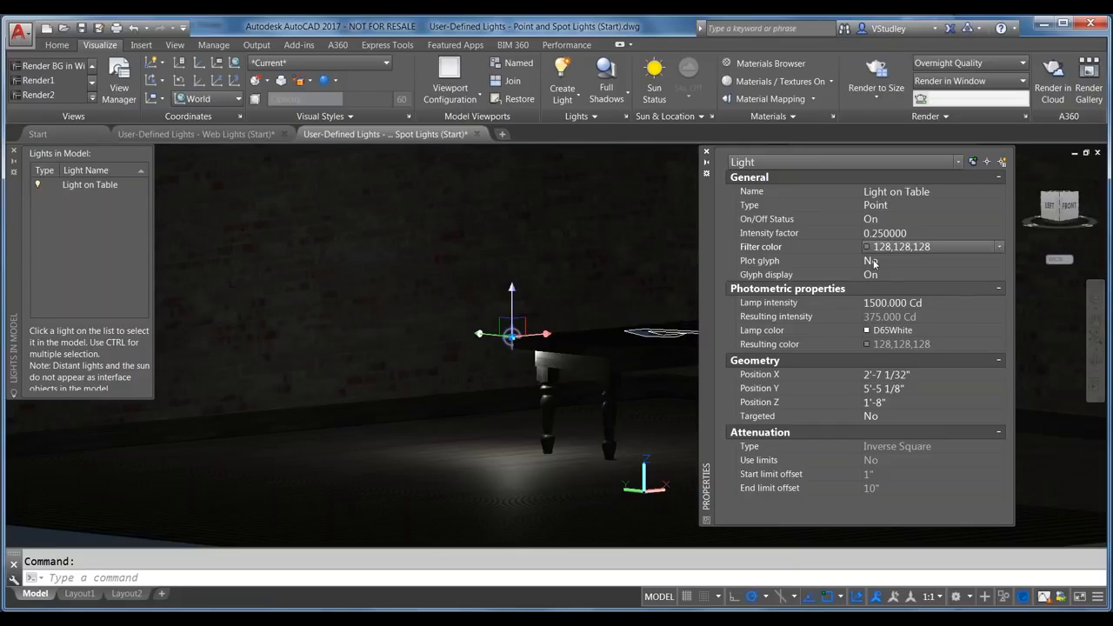
{"action": "left_click", "coordinate": [873, 259]}
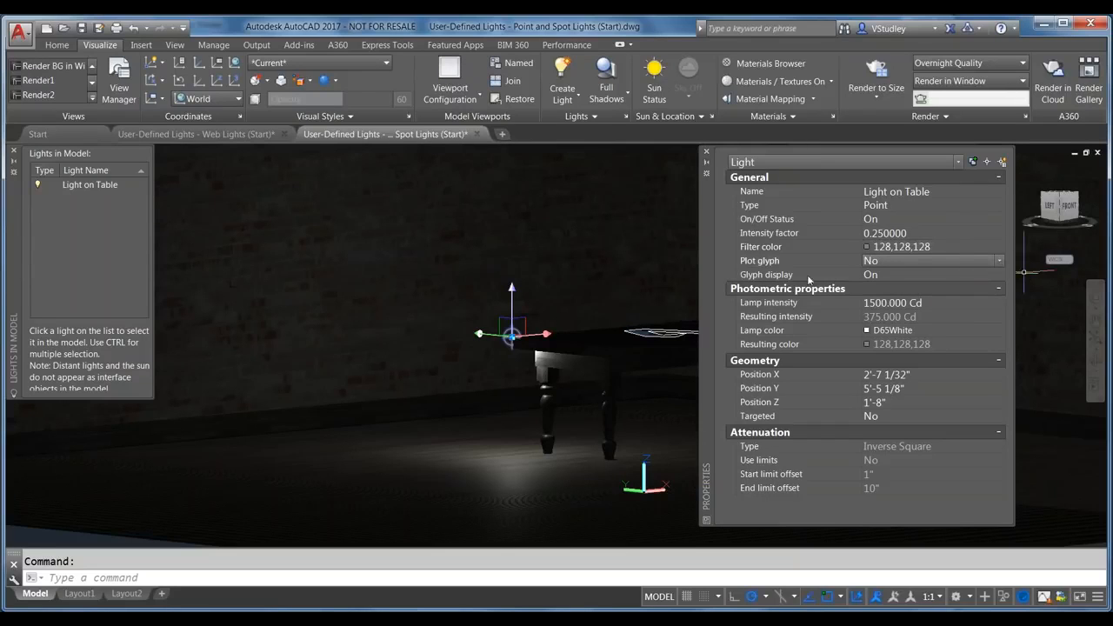
{"action": "left_click", "coordinate": [884, 275]}
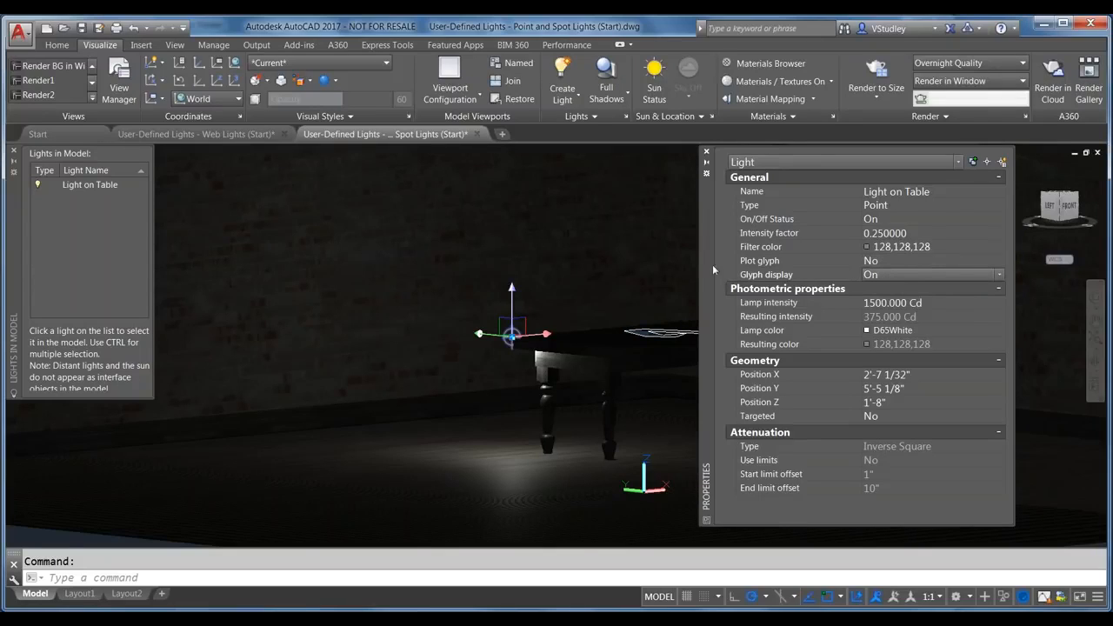
{"action": "left_click", "coordinate": [903, 304]}
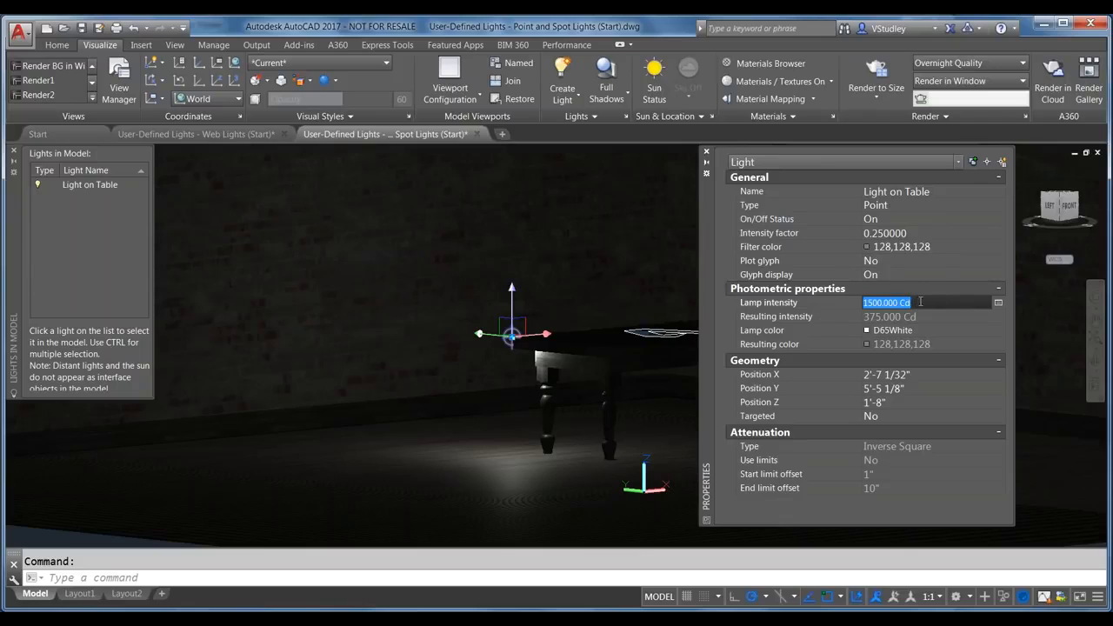
{"action": "left_click", "coordinate": [998, 303]}
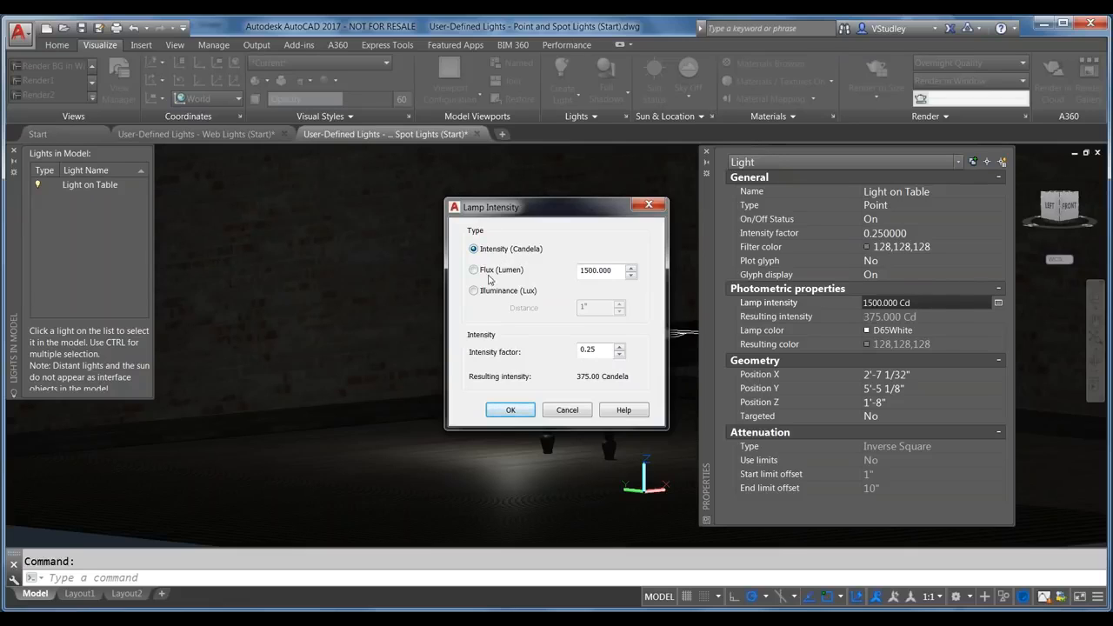
{"action": "left_click", "coordinate": [617, 271]}
{"action": "double_click", "coordinate": [584, 270]}
{"action": "type", "text": "500"}
{"action": "key", "text": "Return"}
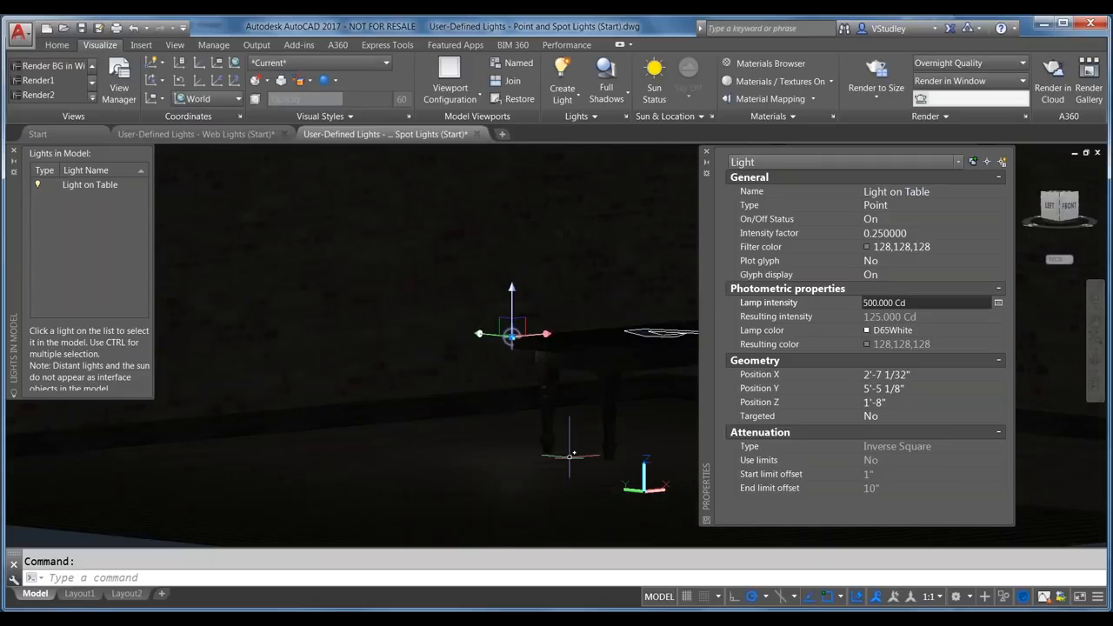
{"action": "left_click", "coordinate": [898, 302]}
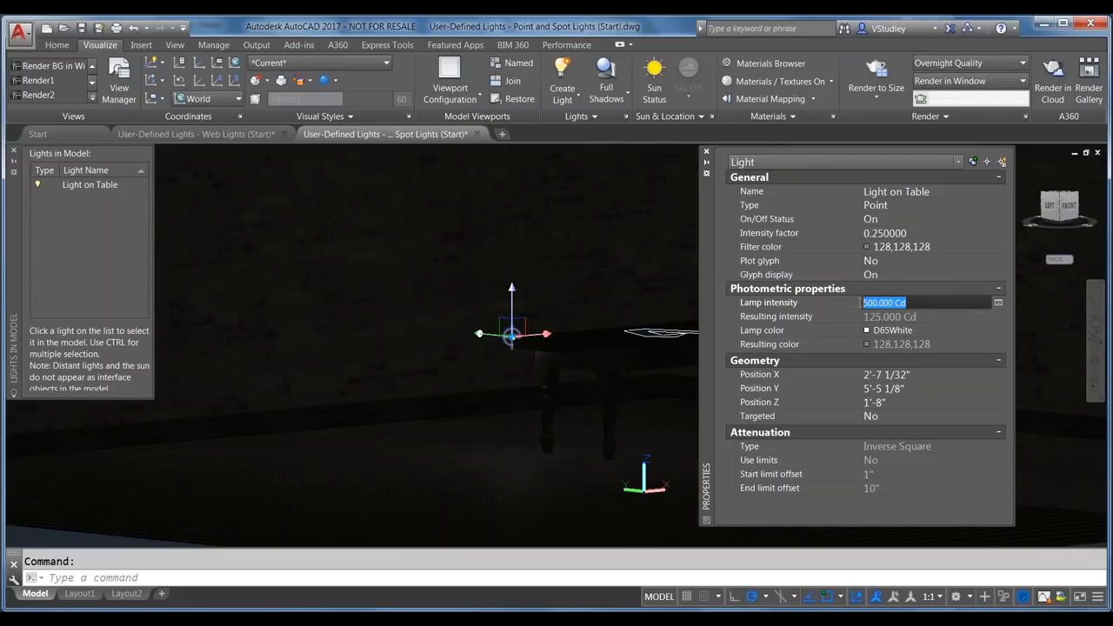
{"action": "type", "text": "1500"}
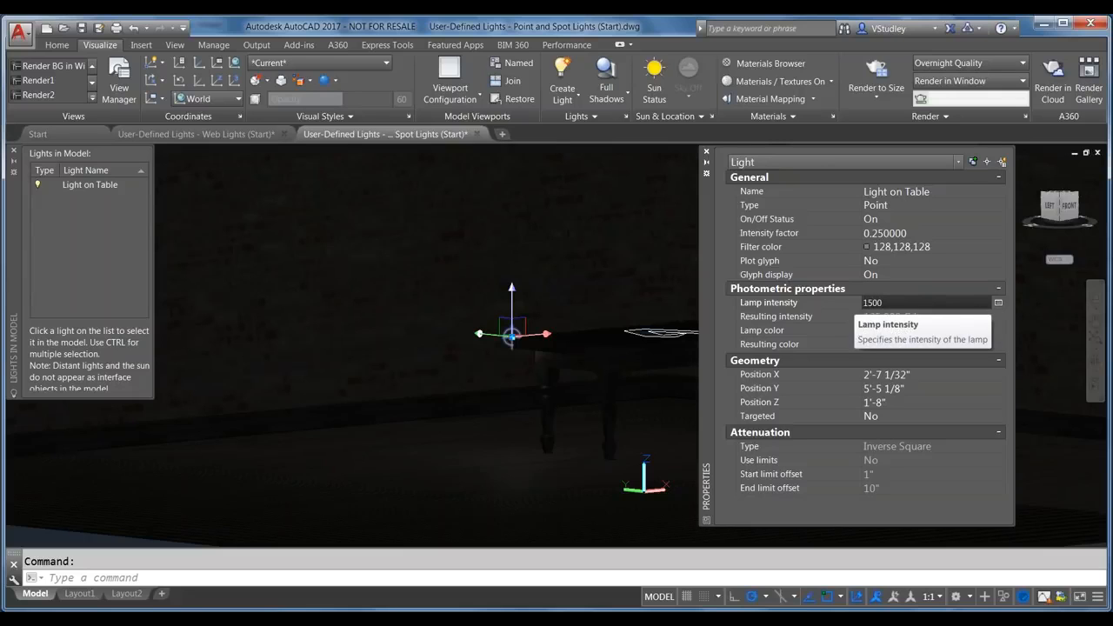
{"action": "key", "text": "Return"}
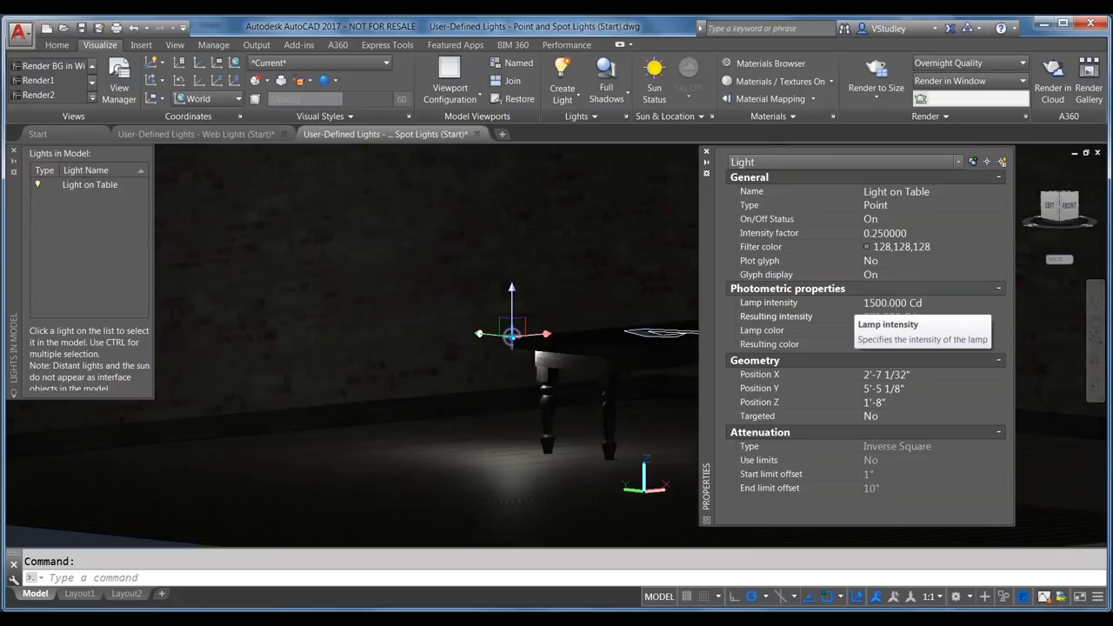
{"action": "left_click", "coordinate": [891, 247]}
Step: Set Light on Table's filter colour to White 255,255,255 and intensity factor to 1
{"action": "left_click", "coordinate": [891, 247]}
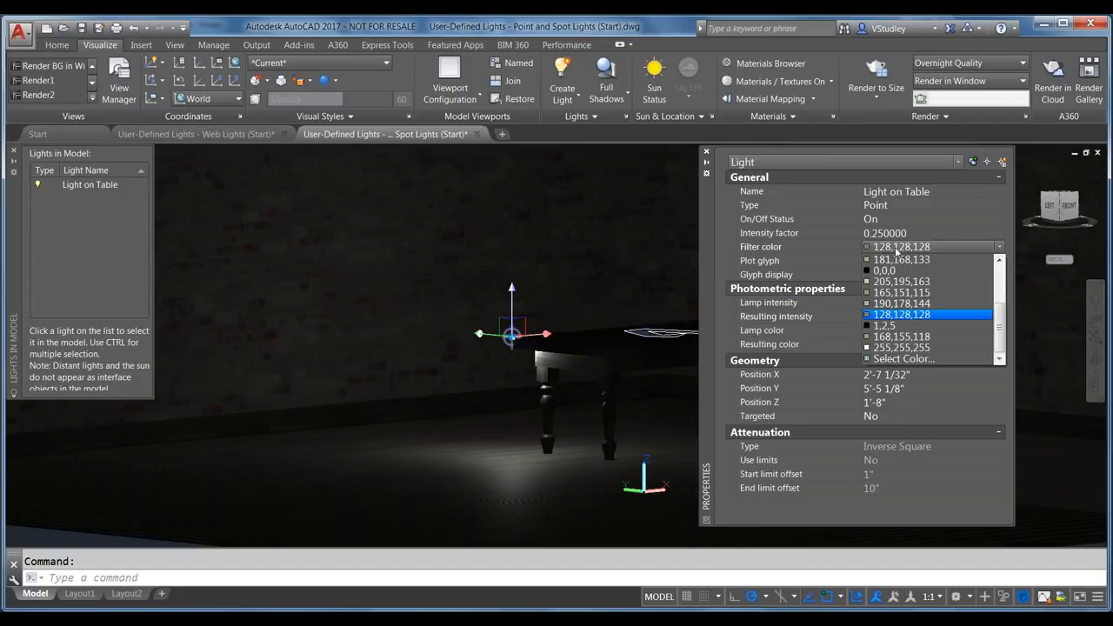
{"action": "scroll", "coordinate": [907, 301], "scroll_direction": "up", "scroll_amount": 3}
{"action": "scroll", "coordinate": [906, 294], "scroll_direction": "down", "scroll_amount": 1}
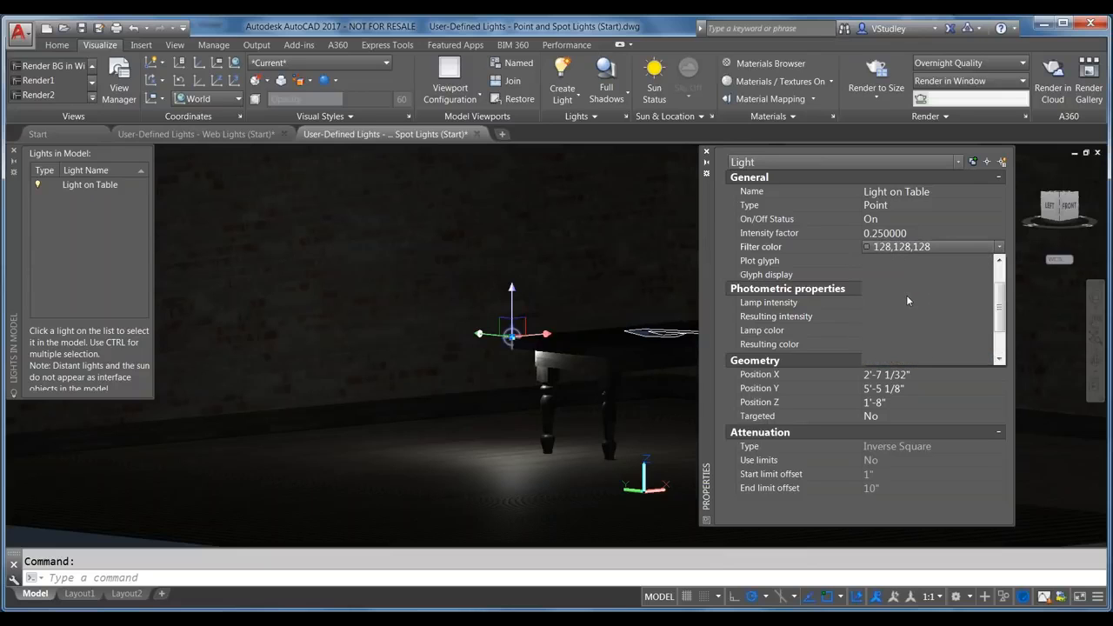
{"action": "left_click", "coordinate": [895, 296]}
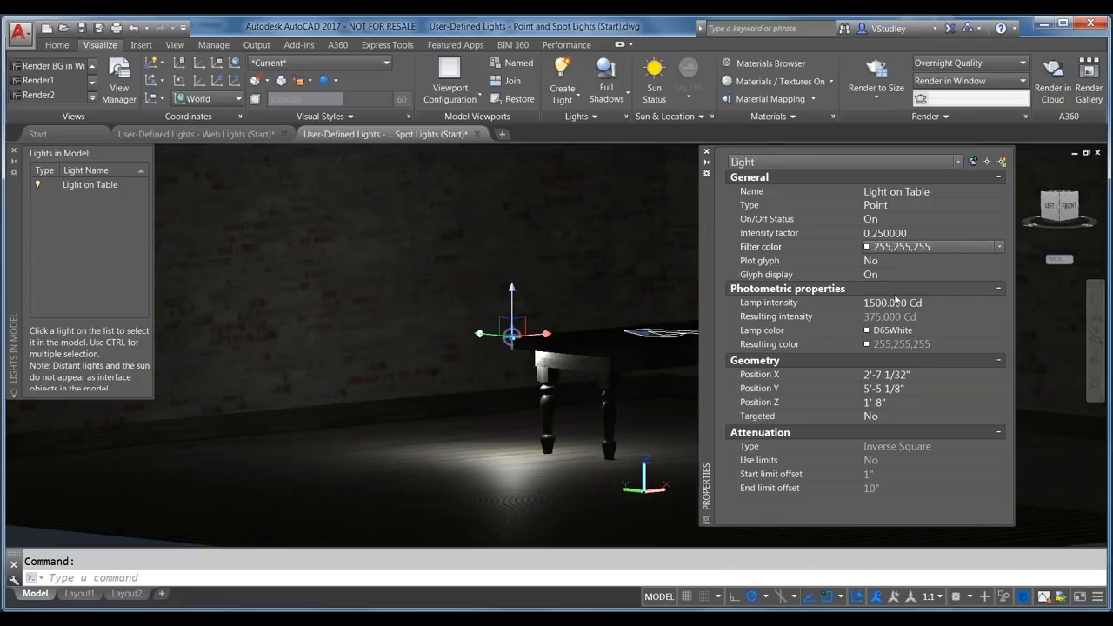
{"action": "left_click", "coordinate": [903, 233]}
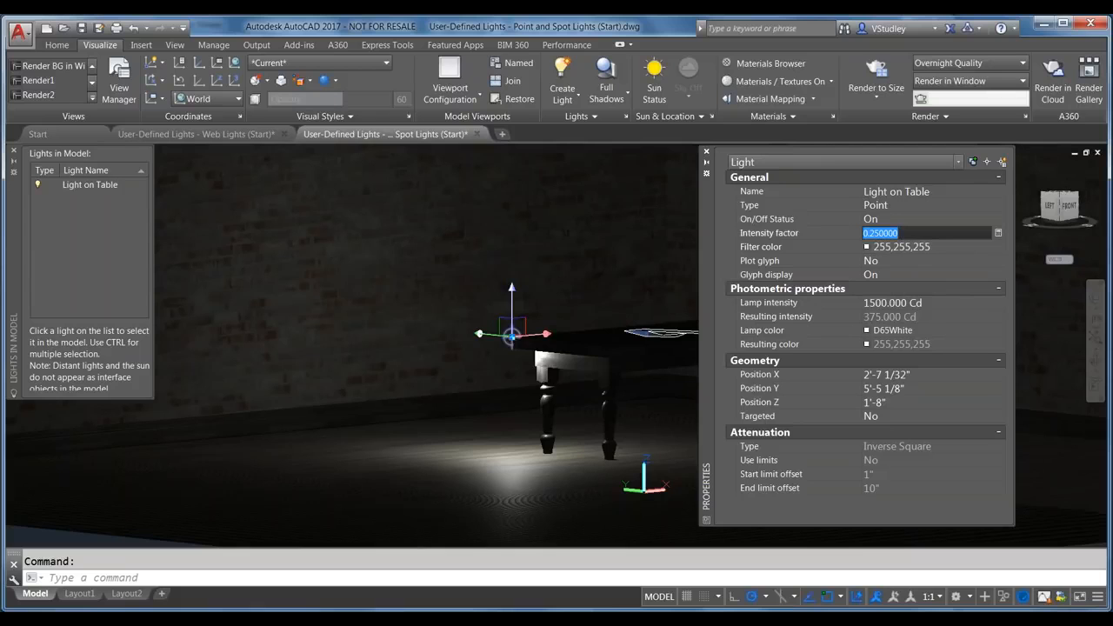
{"action": "type", "text": "1"}
{"action": "key", "text": "Tab"}
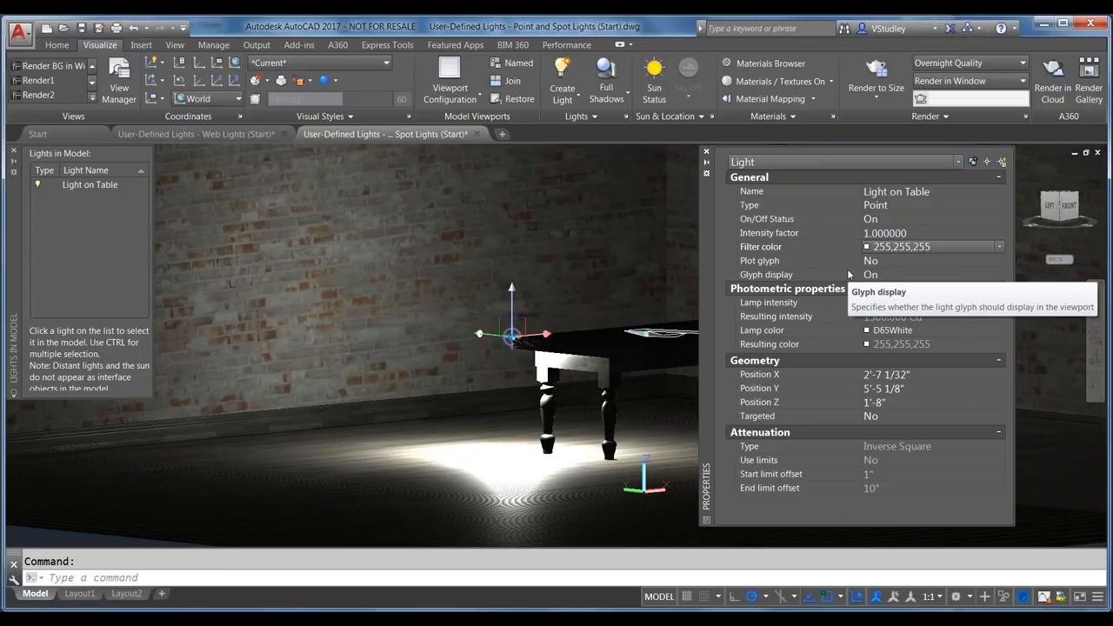
Step: Try Fluorescent and Xenon lamp colours, then settle on Mercury for a 233,255,233 resulting colour
{"action": "left_click", "coordinate": [900, 332]}
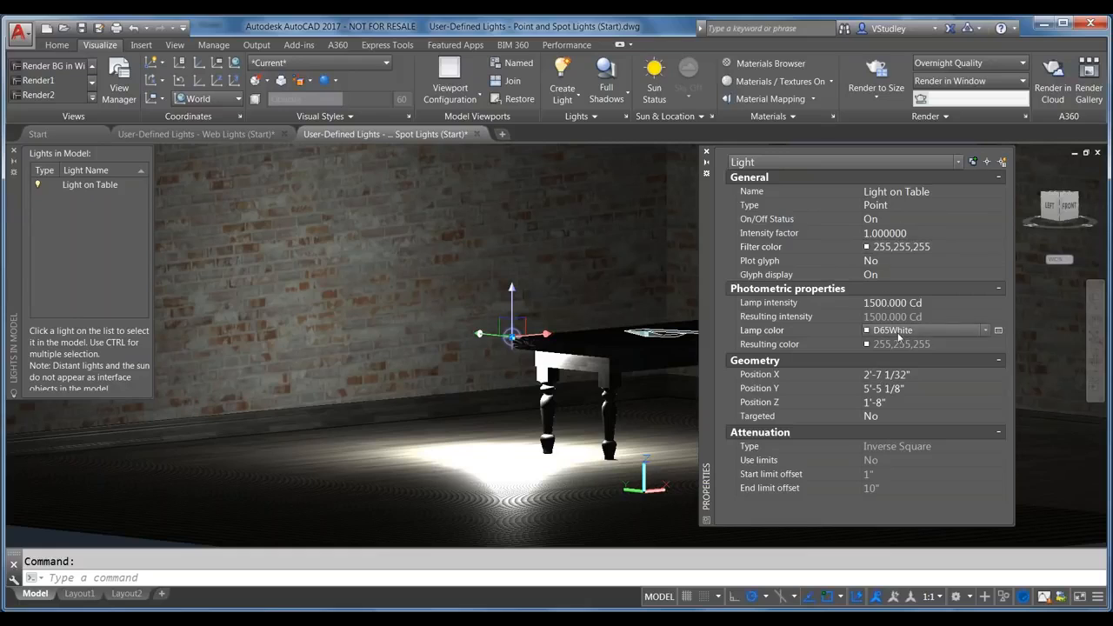
{"action": "left_click", "coordinate": [924, 330]}
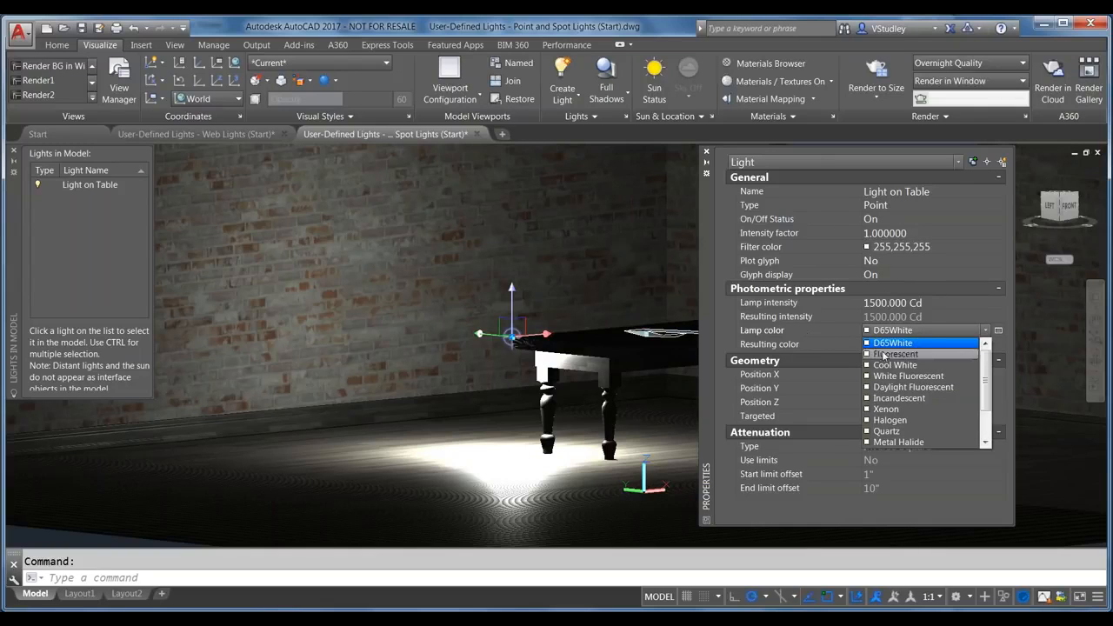
{"action": "left_click", "coordinate": [907, 356]}
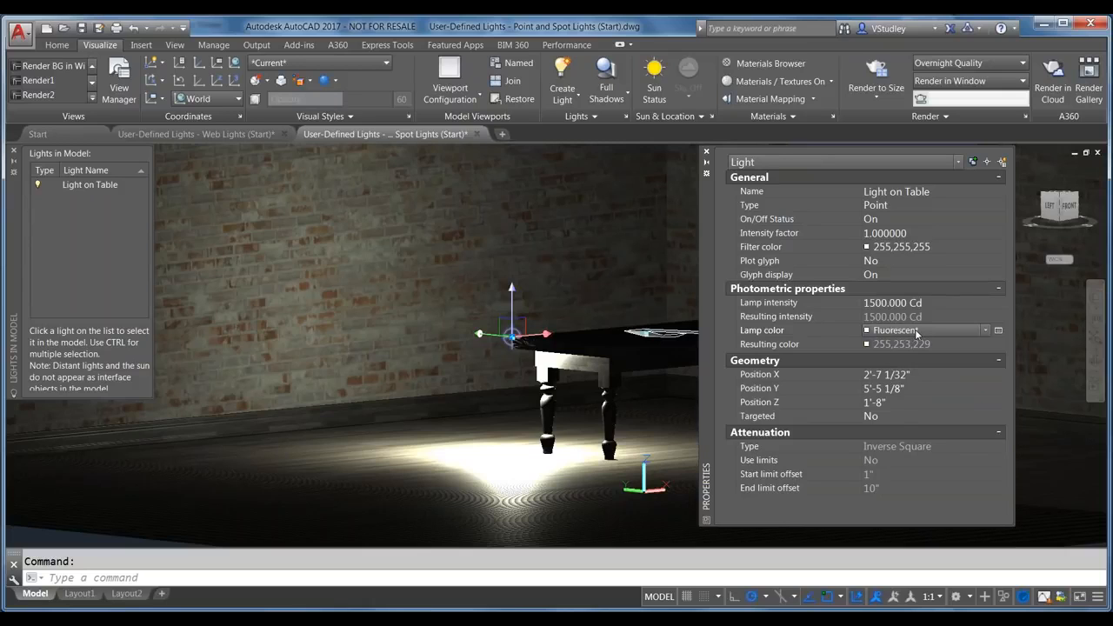
{"action": "left_click", "coordinate": [916, 333]}
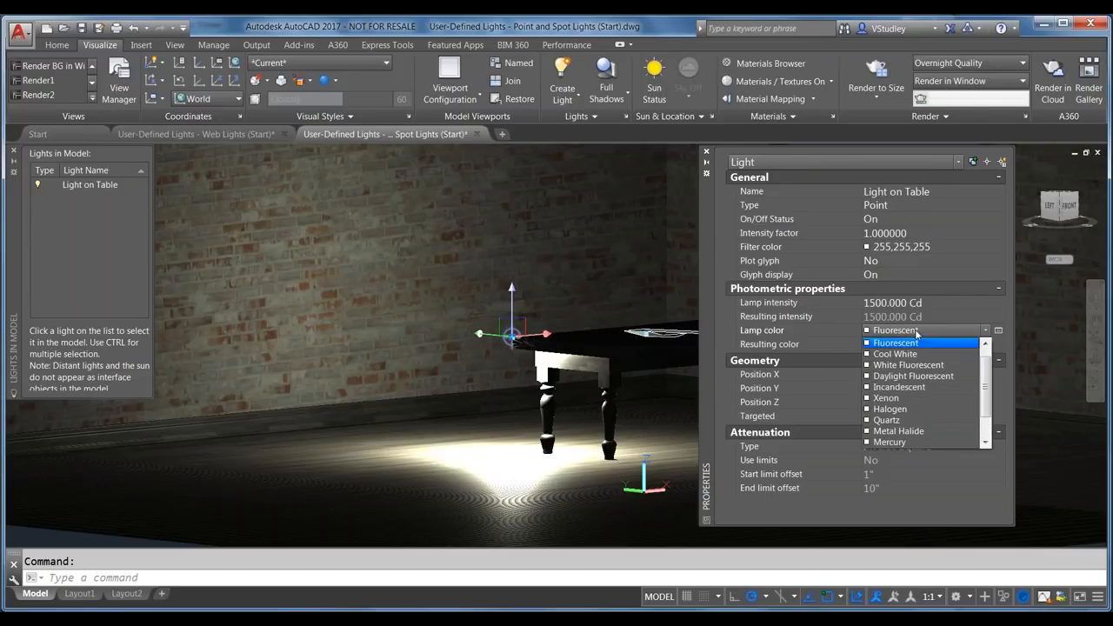
{"action": "left_click", "coordinate": [918, 398]}
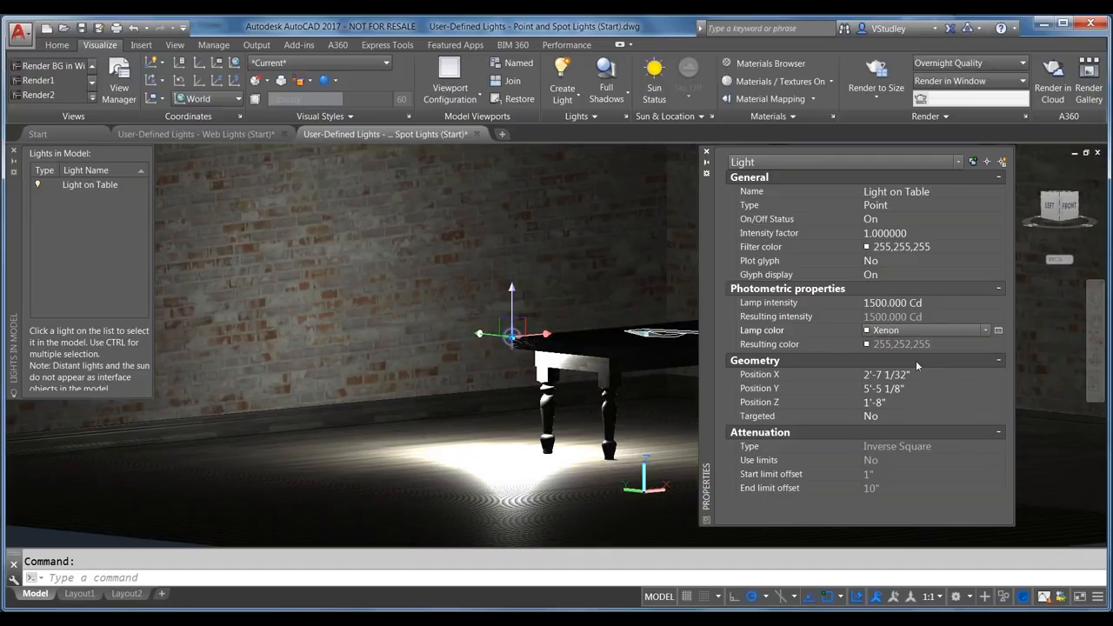
{"action": "left_click", "coordinate": [928, 331]}
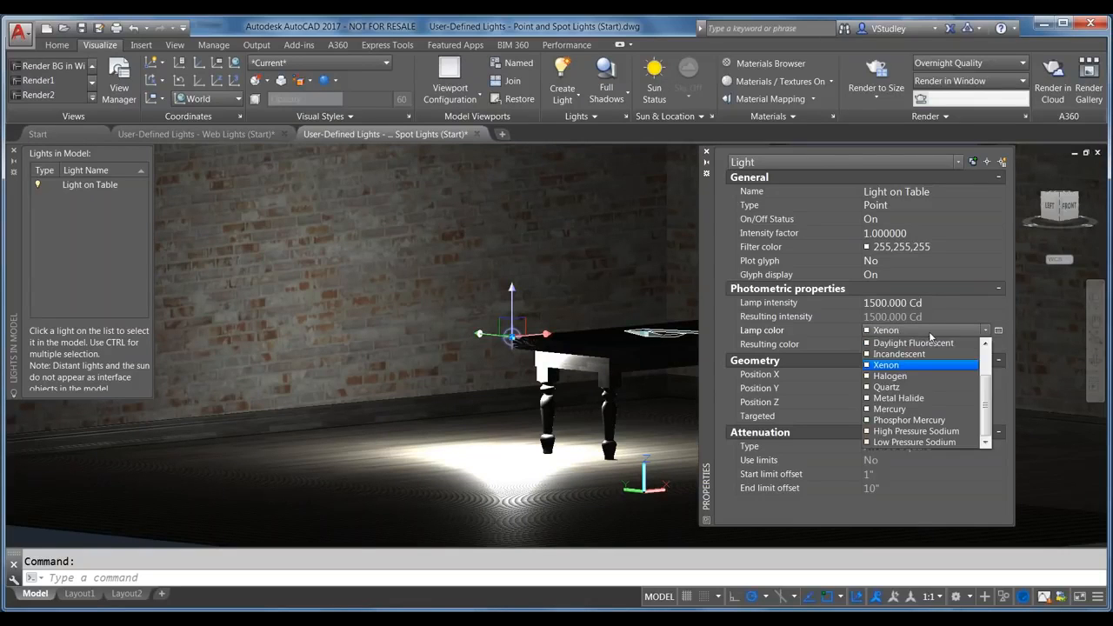
{"action": "left_click", "coordinate": [929, 407]}
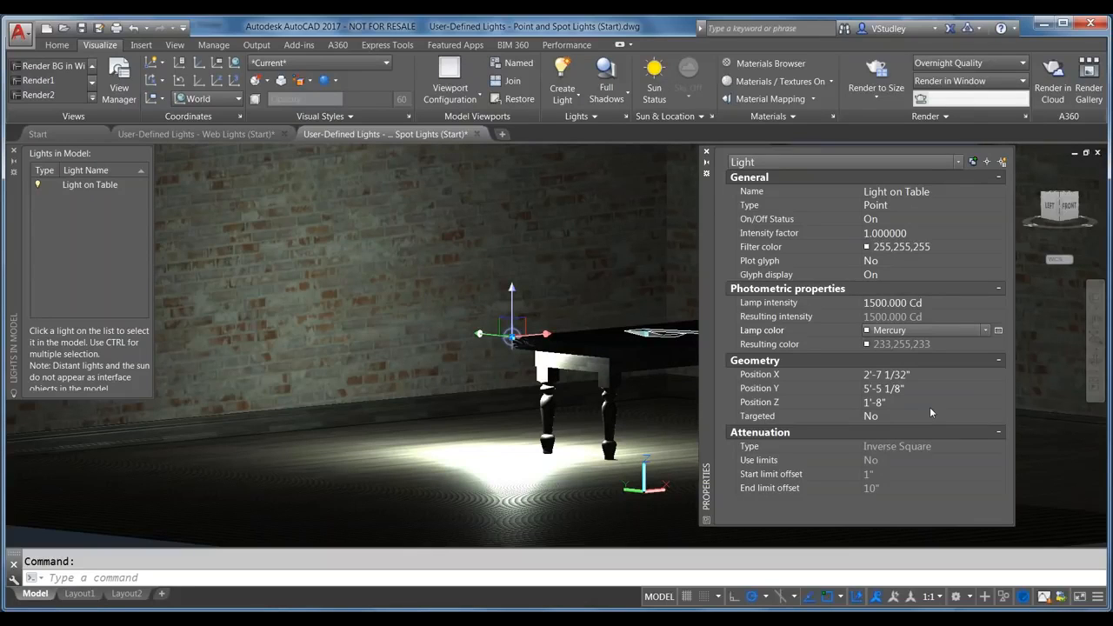
{"action": "left_click", "coordinate": [895, 375]}
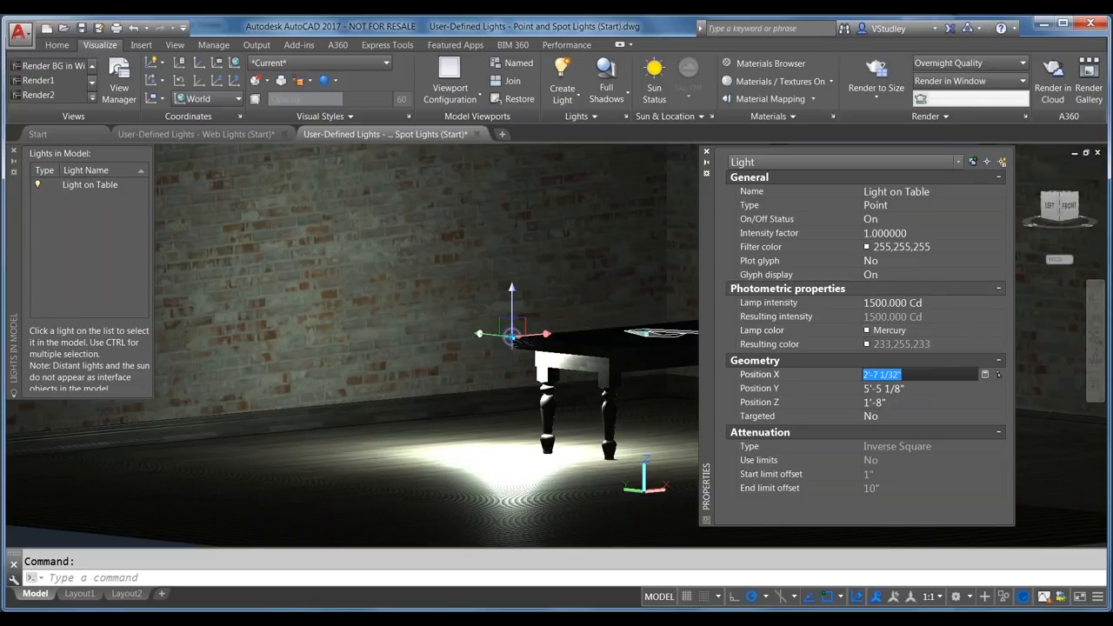
Step: Raise the Light on Table point light to a Z position of 4' and deselect it
{"action": "left_click", "coordinate": [895, 403]}
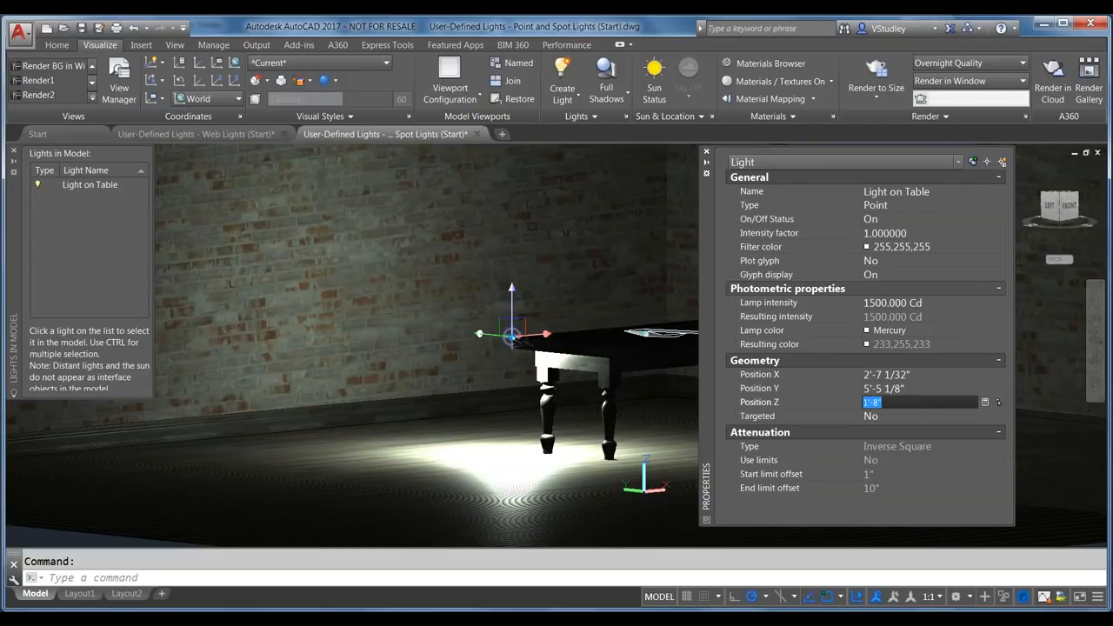
{"action": "type", "text": "4"}
{"action": "key", "text": "Return"}
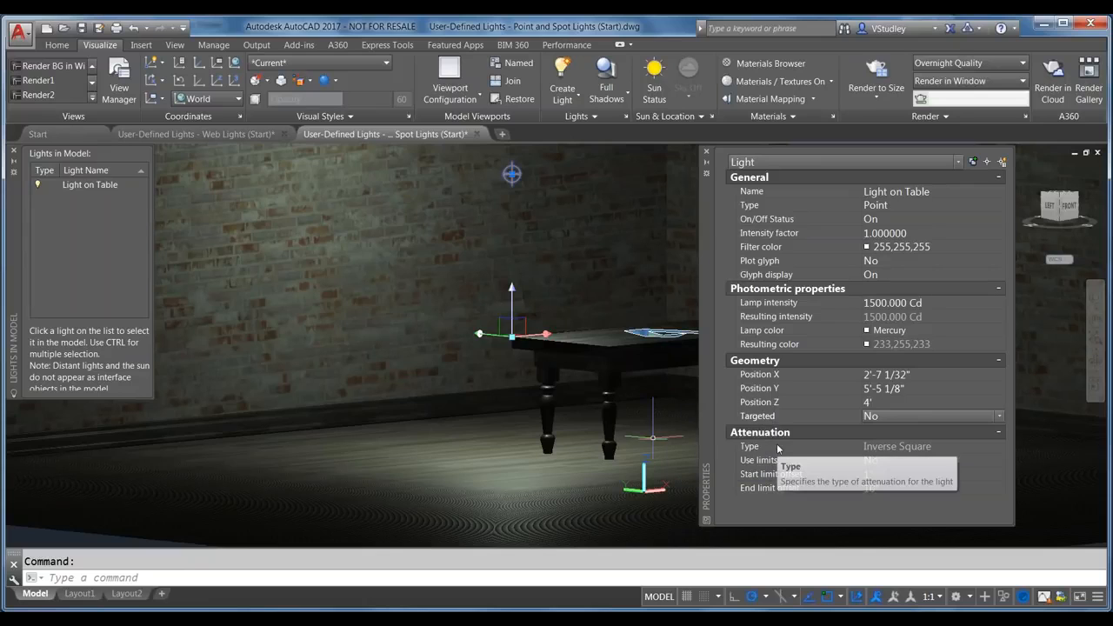
{"action": "key", "text": "Escape"}
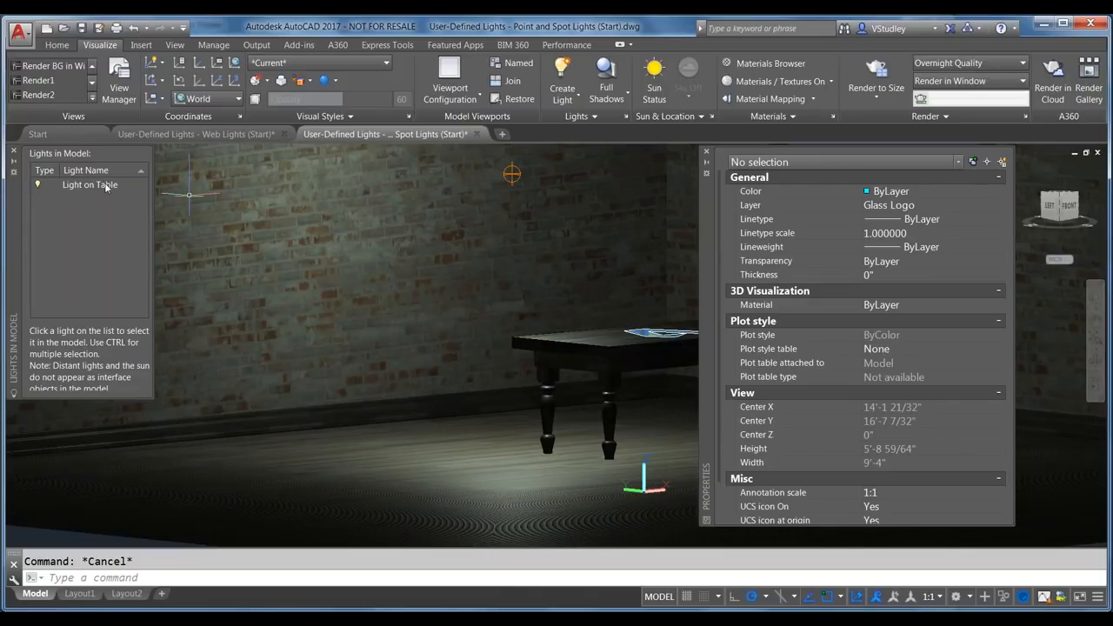
{"action": "left_click", "coordinate": [106, 186]}
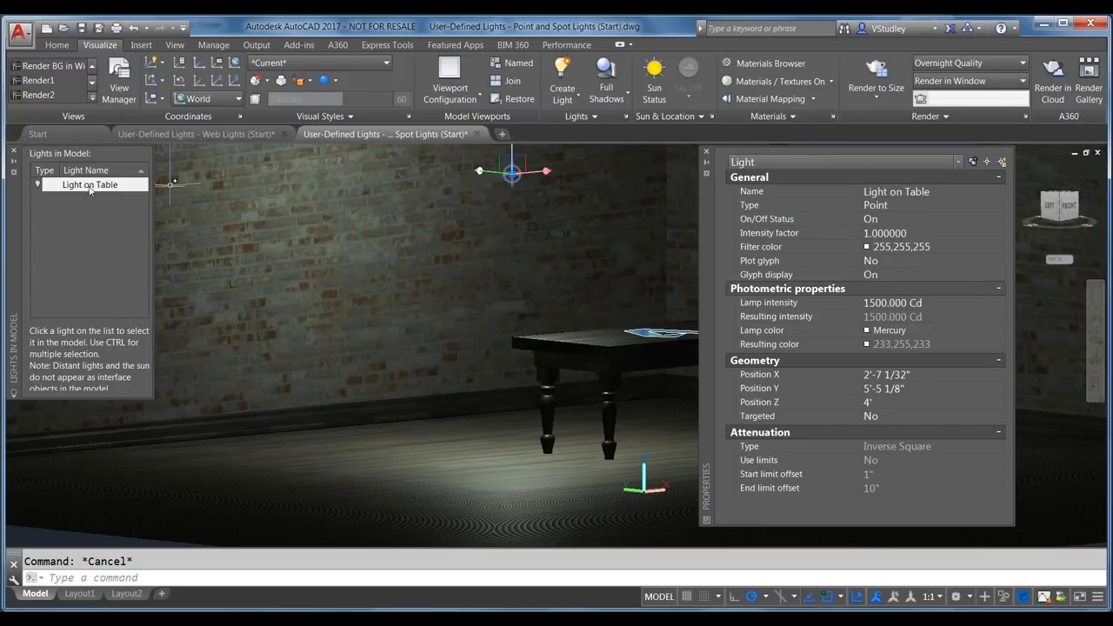
Step: Set the Light on Table On/Off Status to Off and move the Properties palette aside
{"action": "left_click", "coordinate": [876, 219]}
{"action": "left_click", "coordinate": [881, 222]}
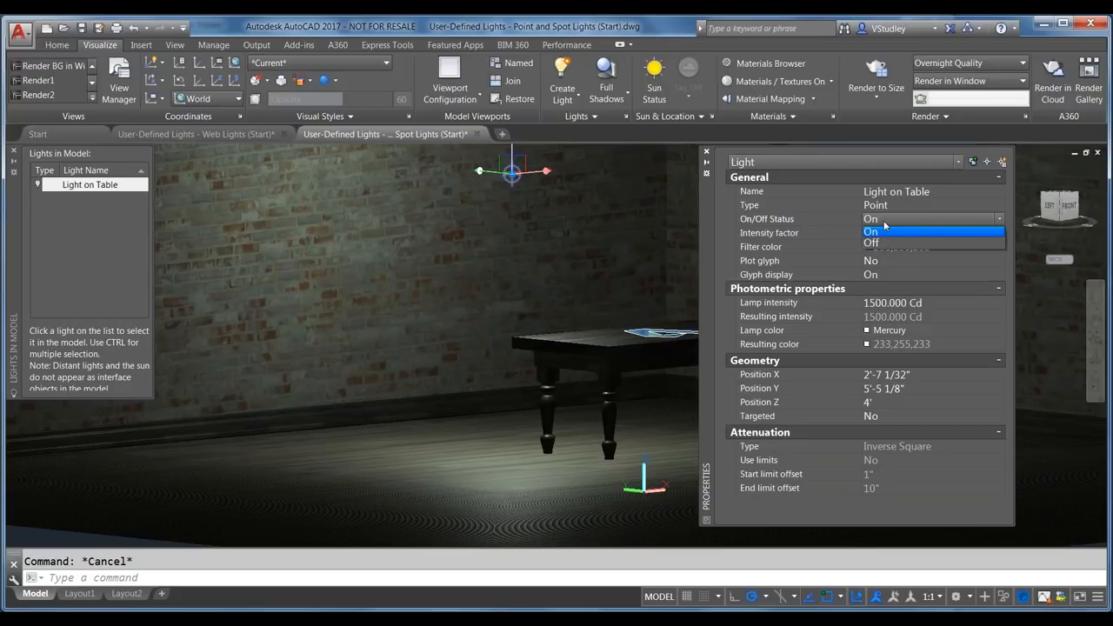
{"action": "left_click", "coordinate": [878, 244]}
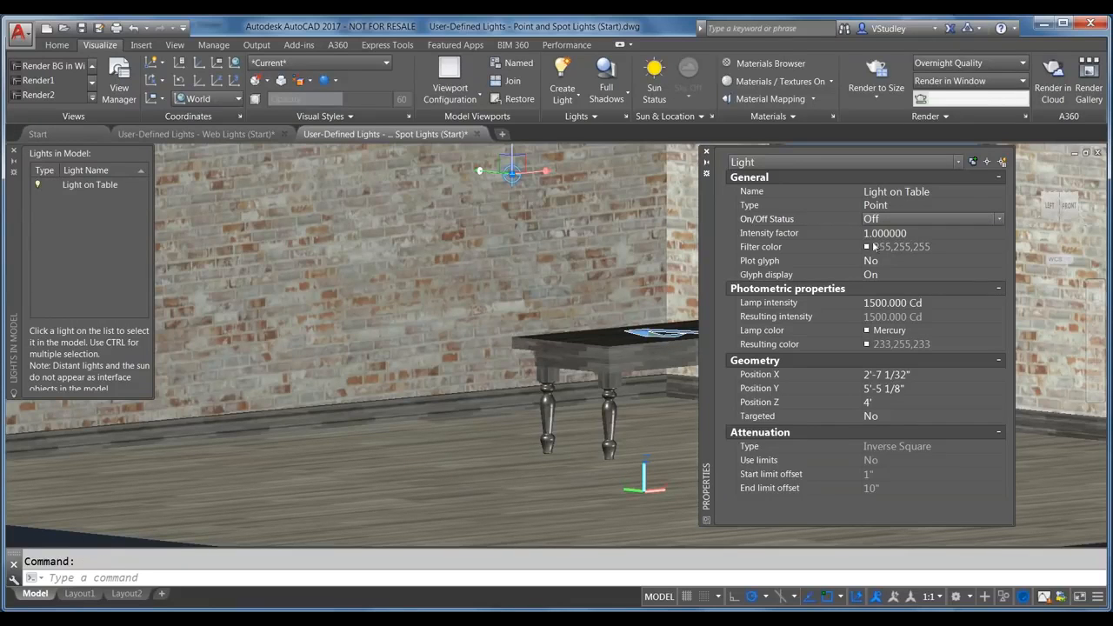
{"action": "key", "text": "Escape"}
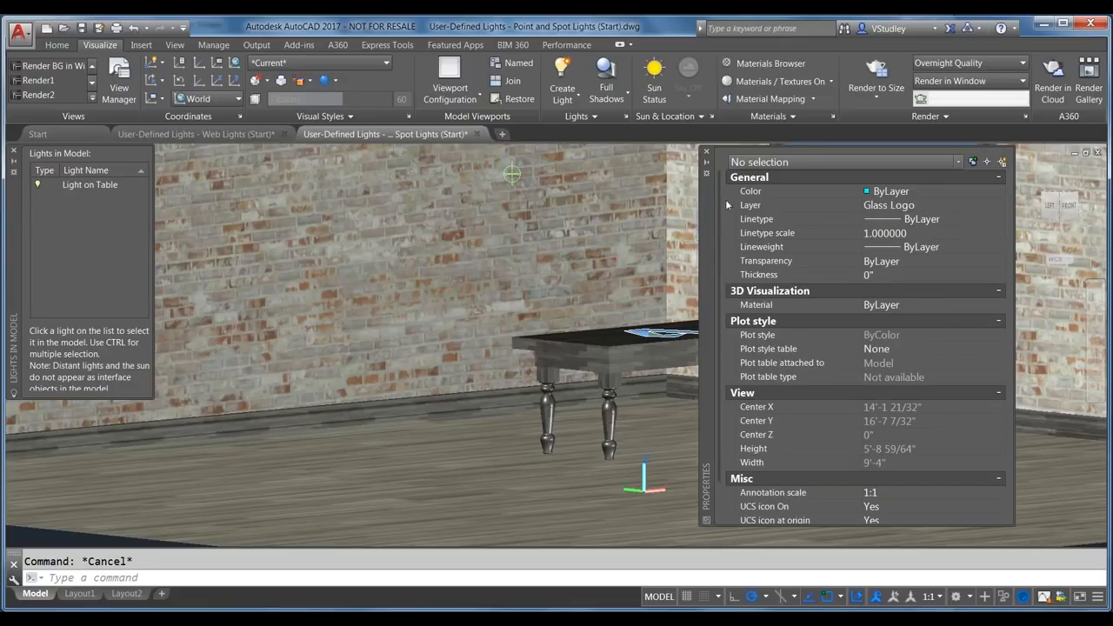
{"action": "left_click_drag", "start_coordinate": [706, 202], "coordinate": [774, 211]}
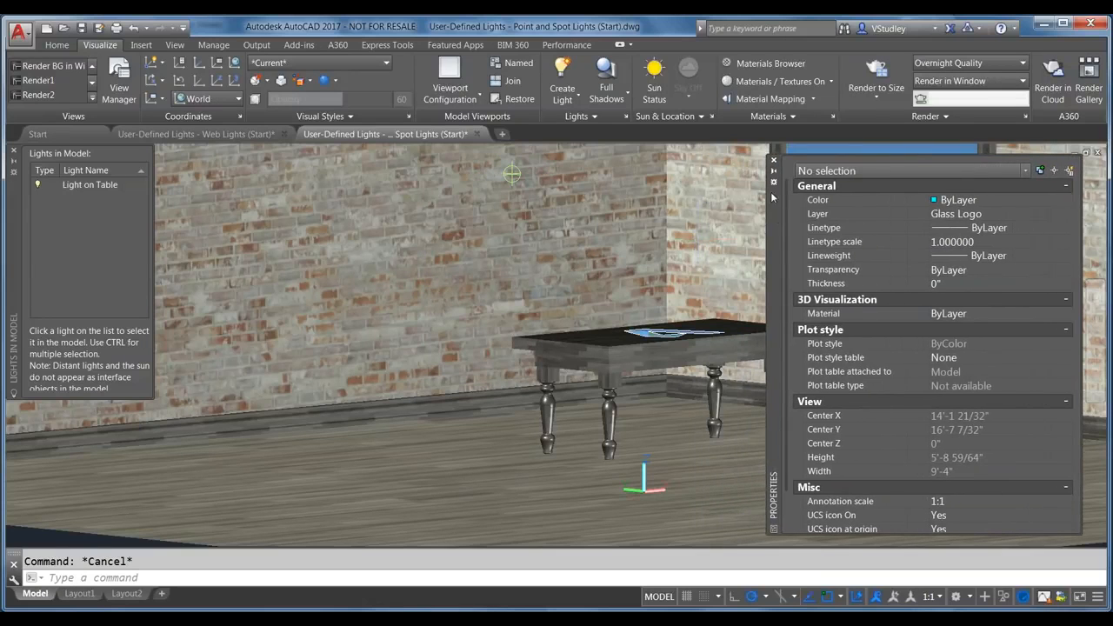
Step: Auto-hide the Properties palette and start a new spotlight from Create Light > Spot
{"action": "left_click", "coordinate": [771, 174]}
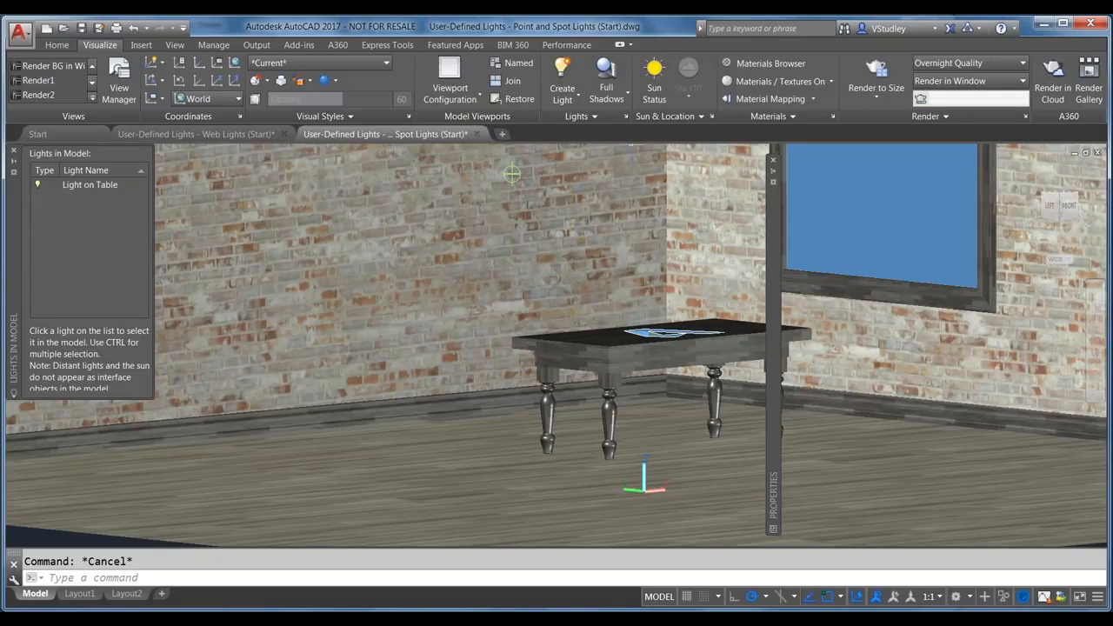
{"action": "left_click", "coordinate": [561, 94]}
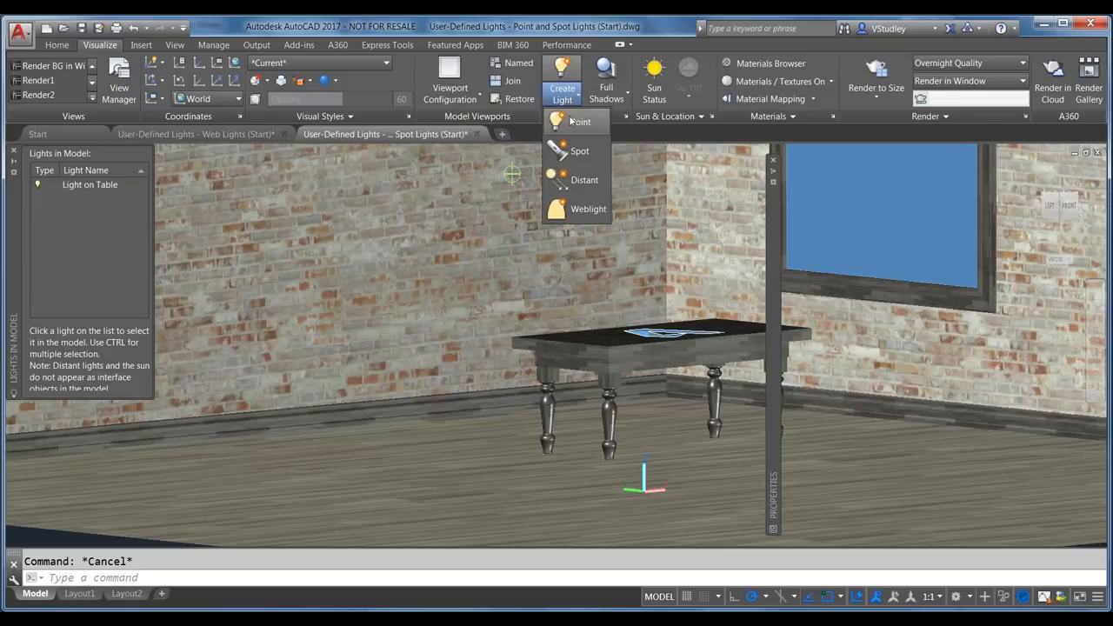
{"action": "left_click", "coordinate": [571, 153]}
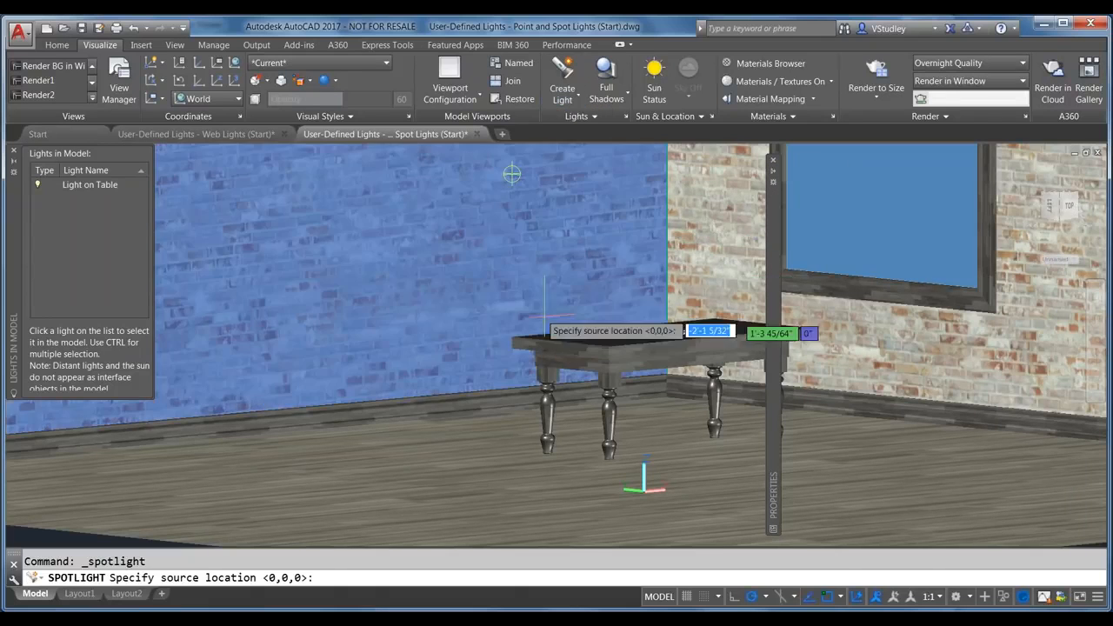
{"action": "scroll", "coordinate": [403, 300], "scroll_direction": "down", "scroll_amount": 5}
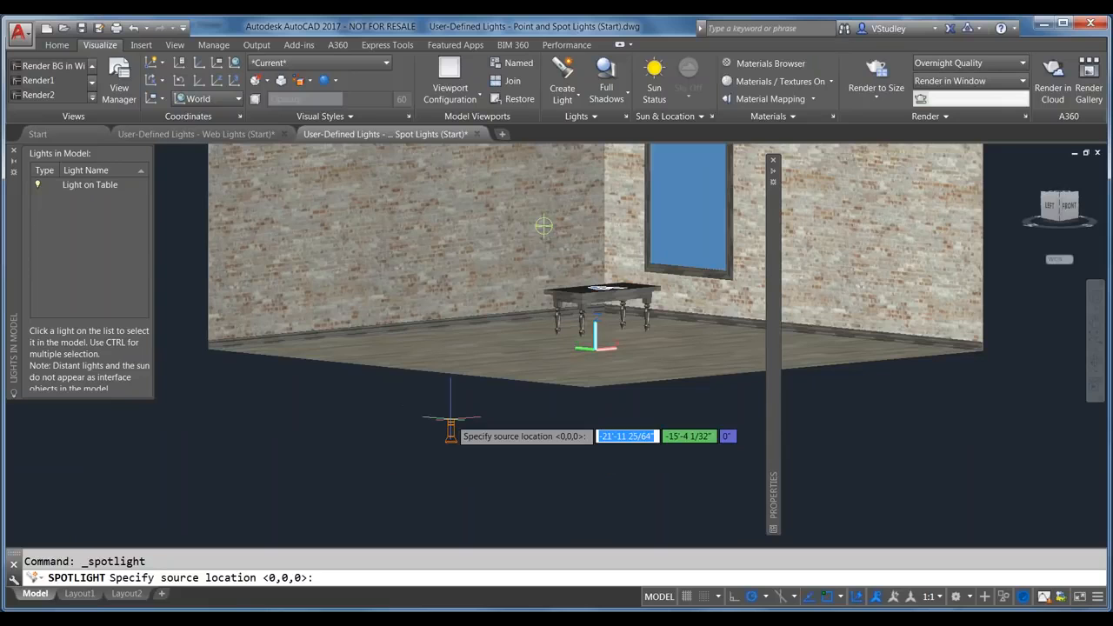
{"action": "scroll", "coordinate": [508, 498], "scroll_direction": "down", "scroll_amount": 4}
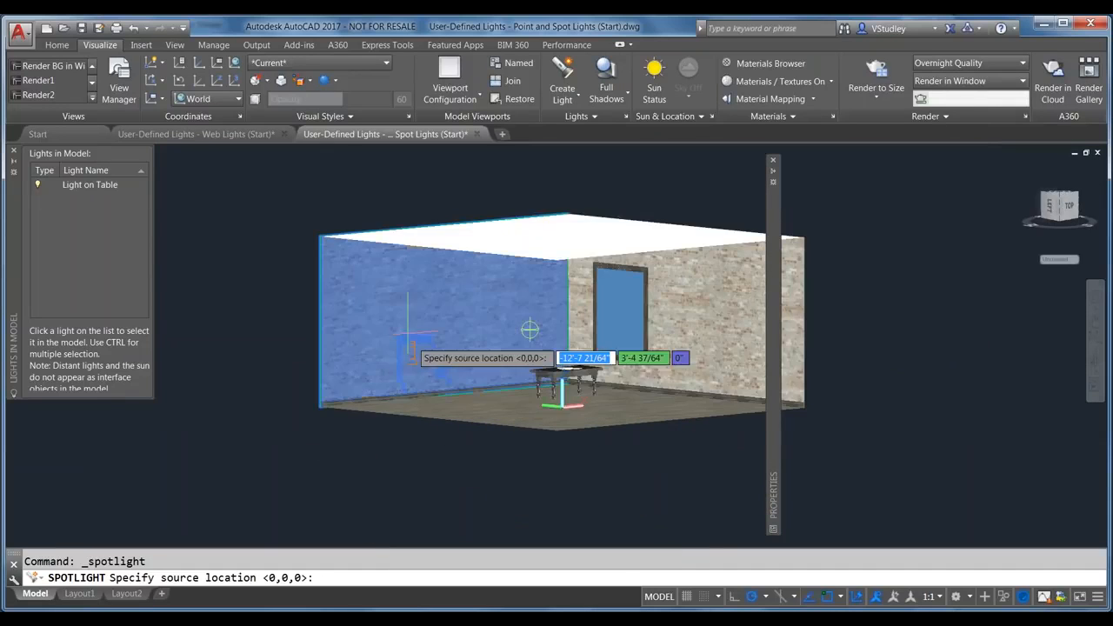
{"action": "scroll", "coordinate": [327, 285], "scroll_direction": "up", "scroll_amount": 3}
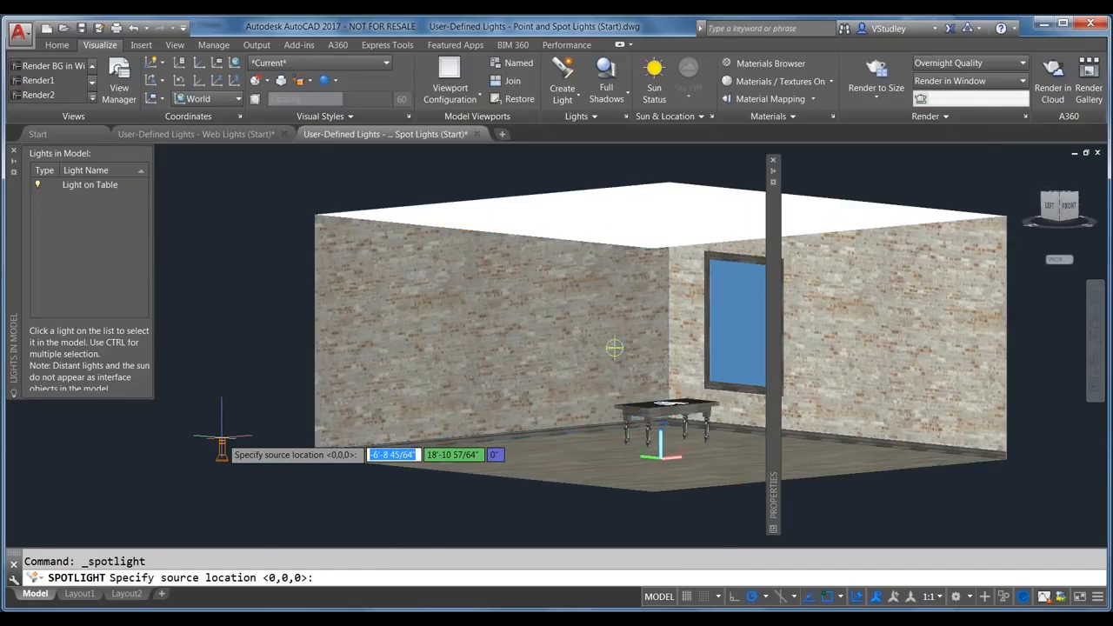
Step: Place Spotlight2's source at the upper left wall corner, targeting the table corner
{"action": "left_click", "coordinate": [312, 215]}
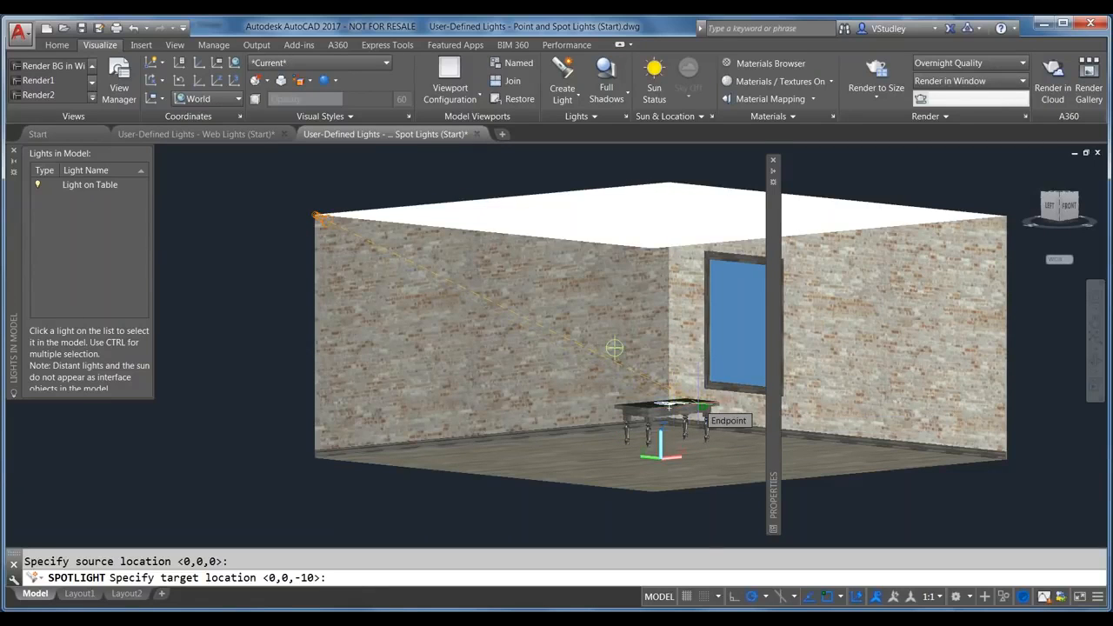
{"action": "left_click", "coordinate": [701, 407]}
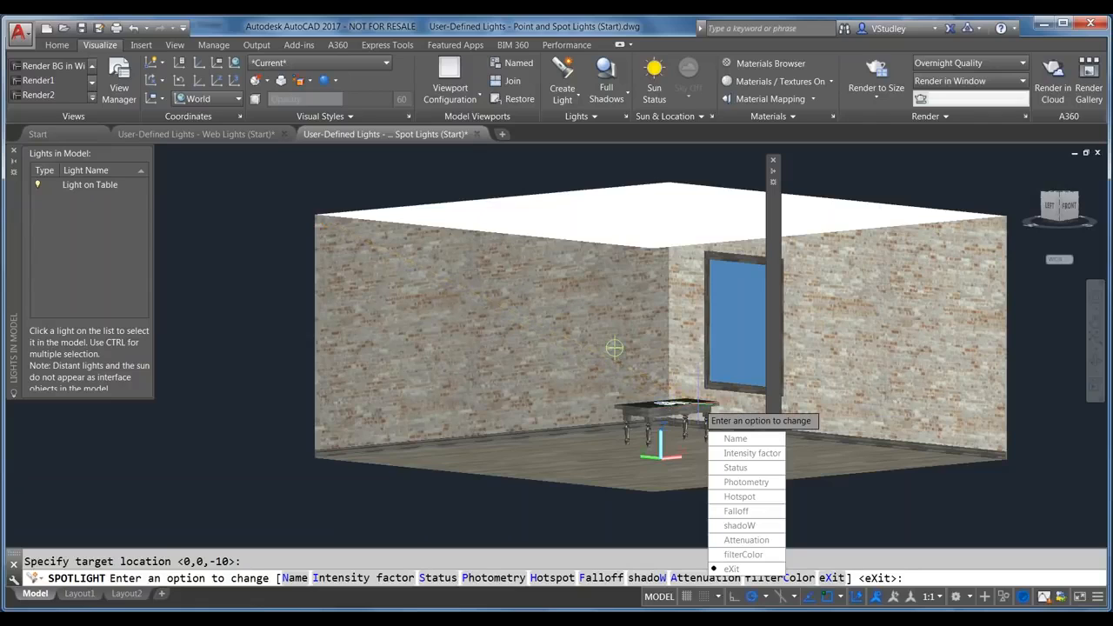
{"action": "left_click", "coordinate": [730, 569]}
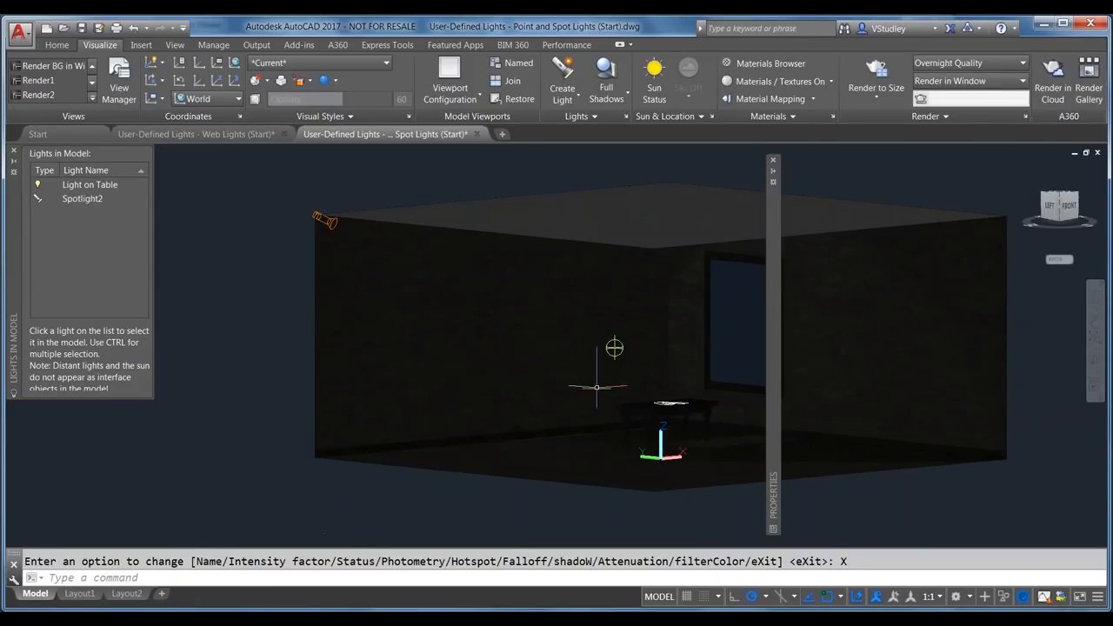
{"action": "scroll", "coordinate": [670, 431], "scroll_direction": "up", "scroll_amount": 2}
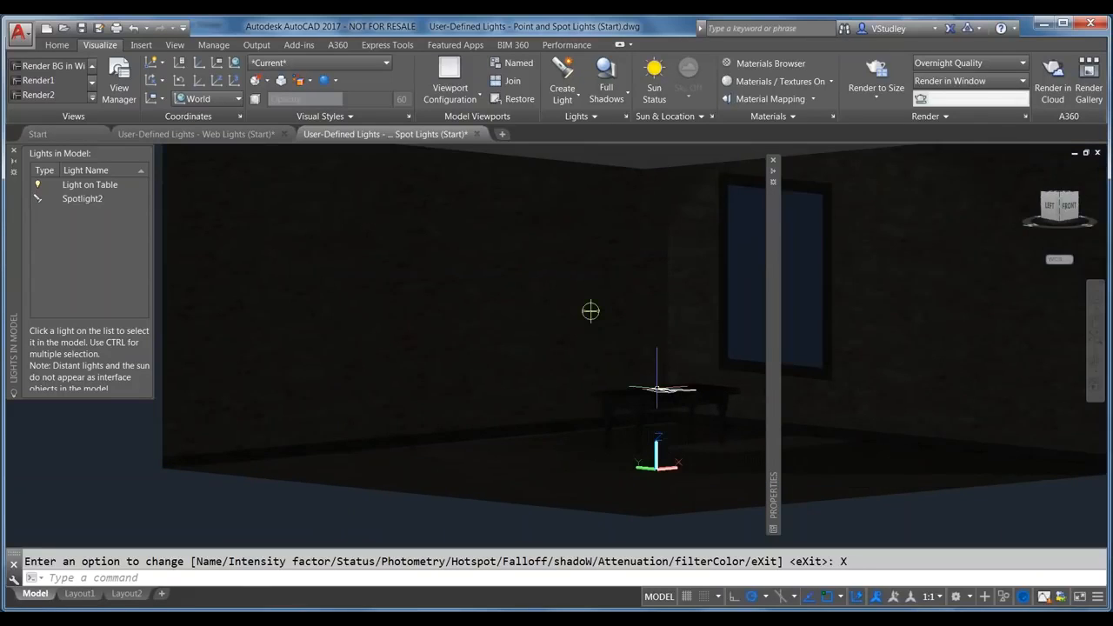
{"action": "scroll", "coordinate": [591, 311], "scroll_direction": "down", "scroll_amount": 3}
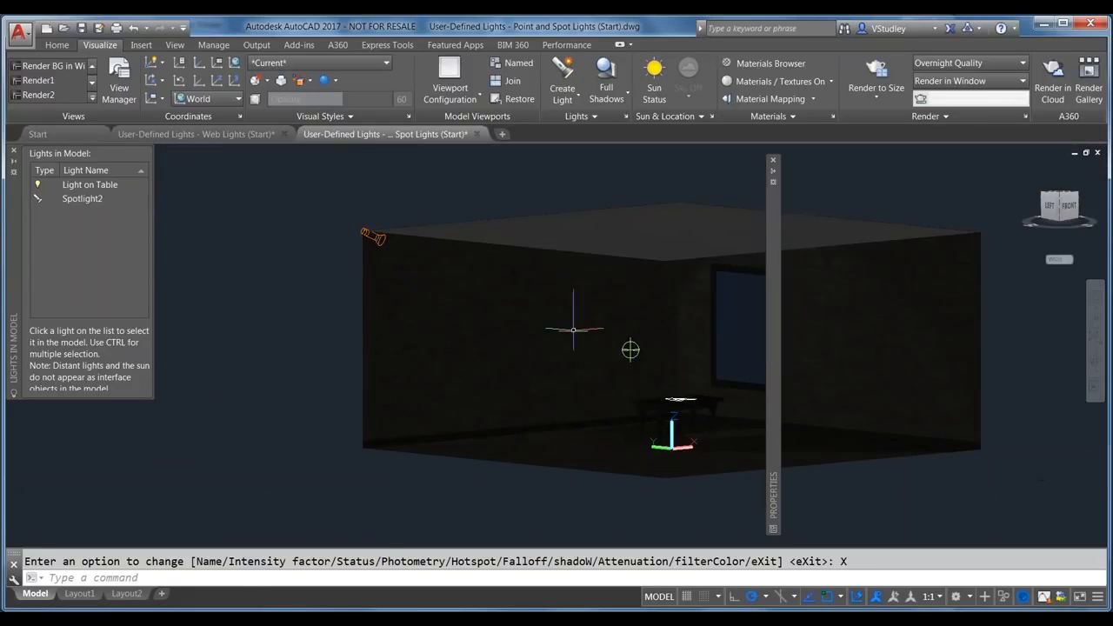
Step: Show Spotlight2's properties (hotspot 45, falloff 50, 10' high) and auto-hide Lights in Model
{"action": "left_click", "coordinate": [364, 230]}
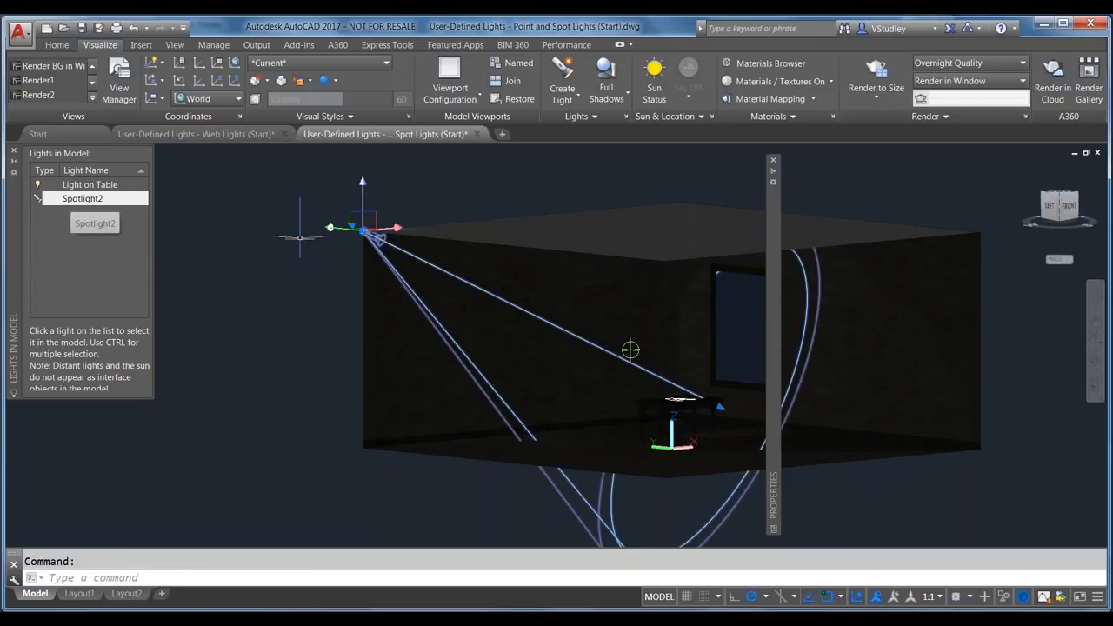
{"action": "mouse_move", "coordinate": [771, 291]}
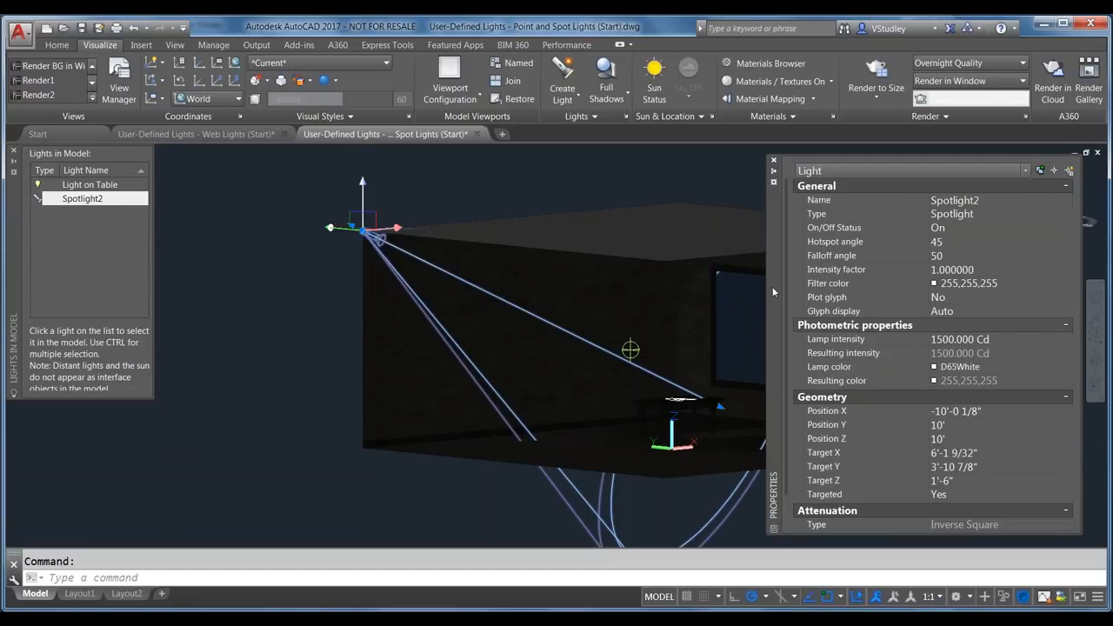
{"action": "middle_click_drag", "start_coordinate": [631, 349], "coordinate": [457, 315]}
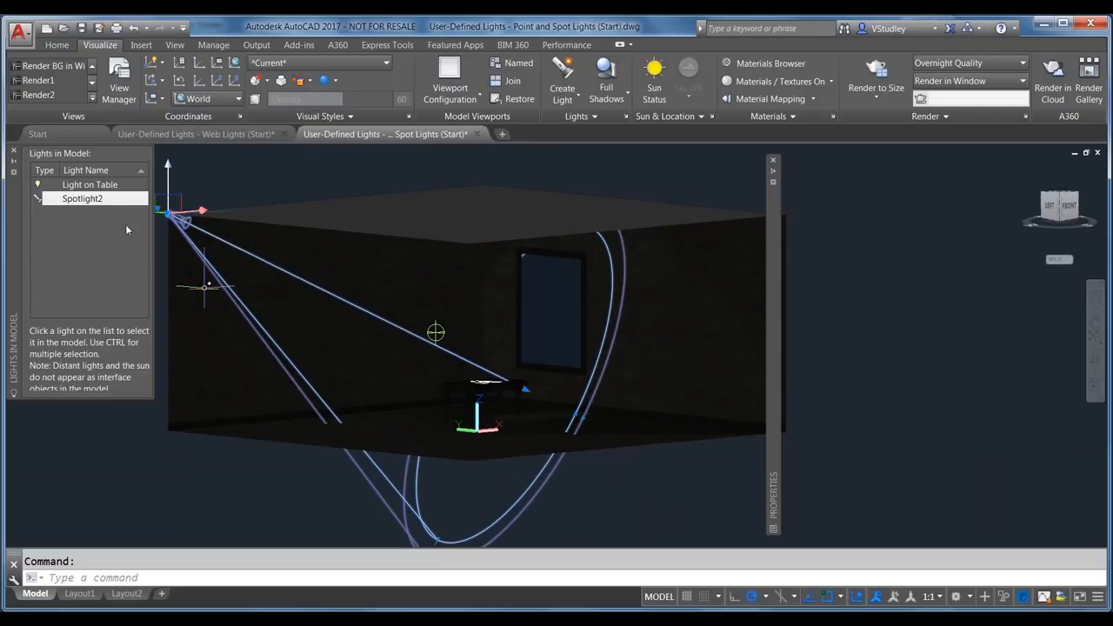
{"action": "left_click", "coordinate": [14, 163]}
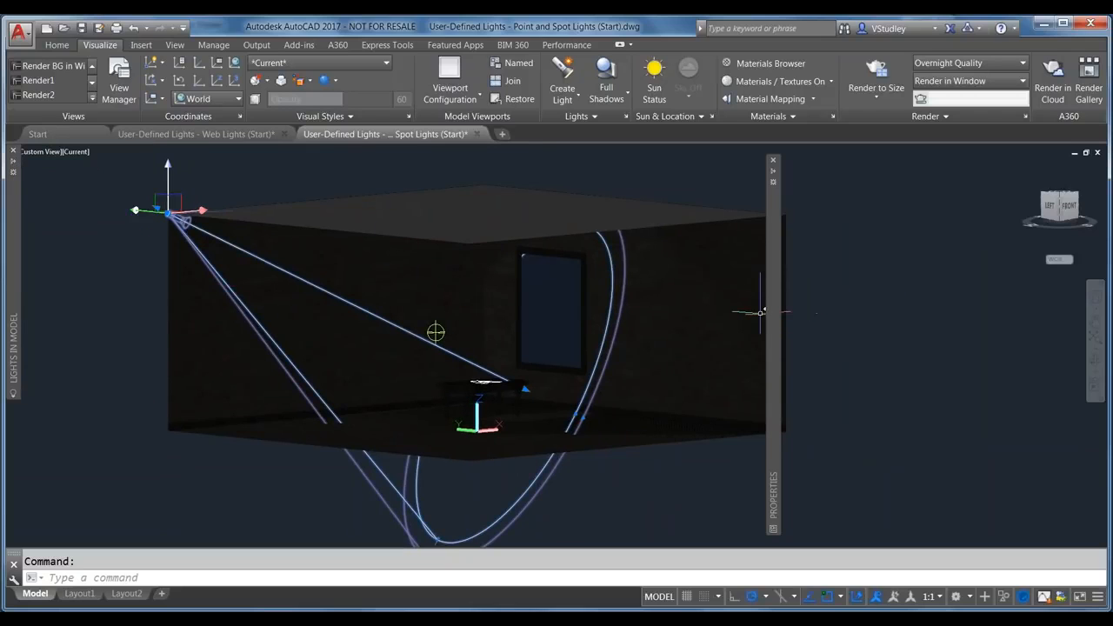
{"action": "mouse_move", "coordinate": [773, 317]}
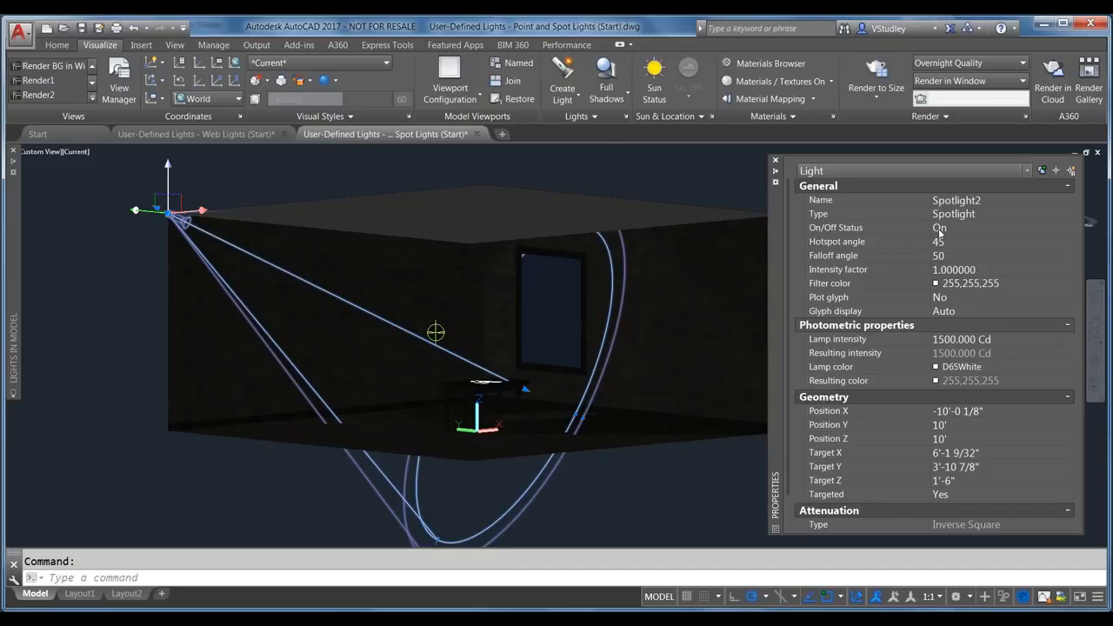
Step: Set Spotlight2's hotspot angle to 5 and falloff angle to 60 in Properties
{"action": "left_click", "coordinate": [979, 201]}
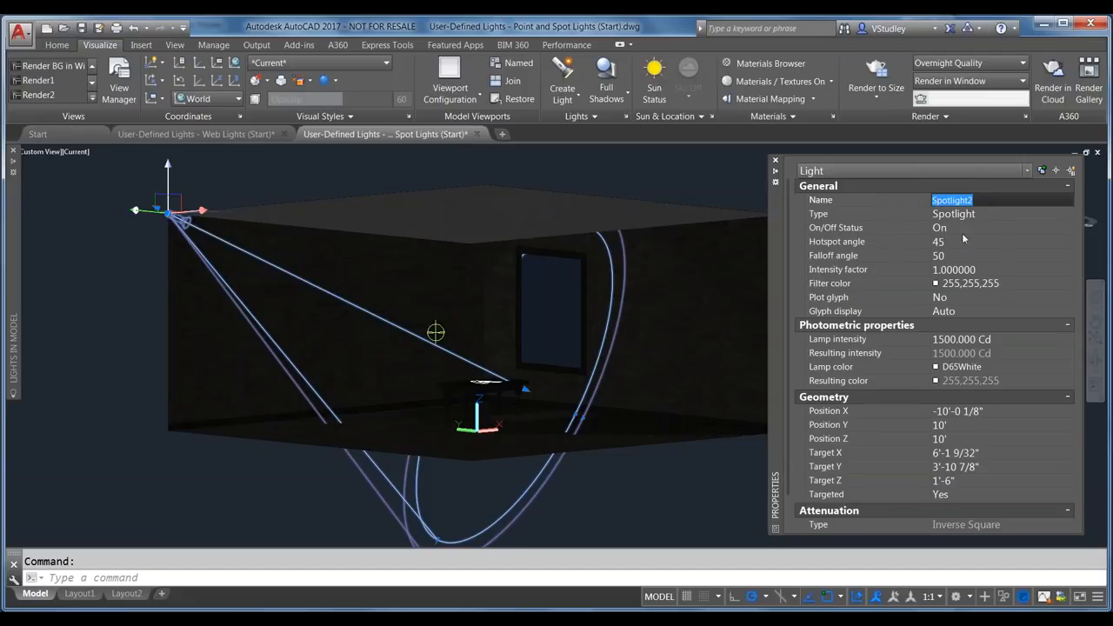
{"action": "left_click", "coordinate": [913, 243]}
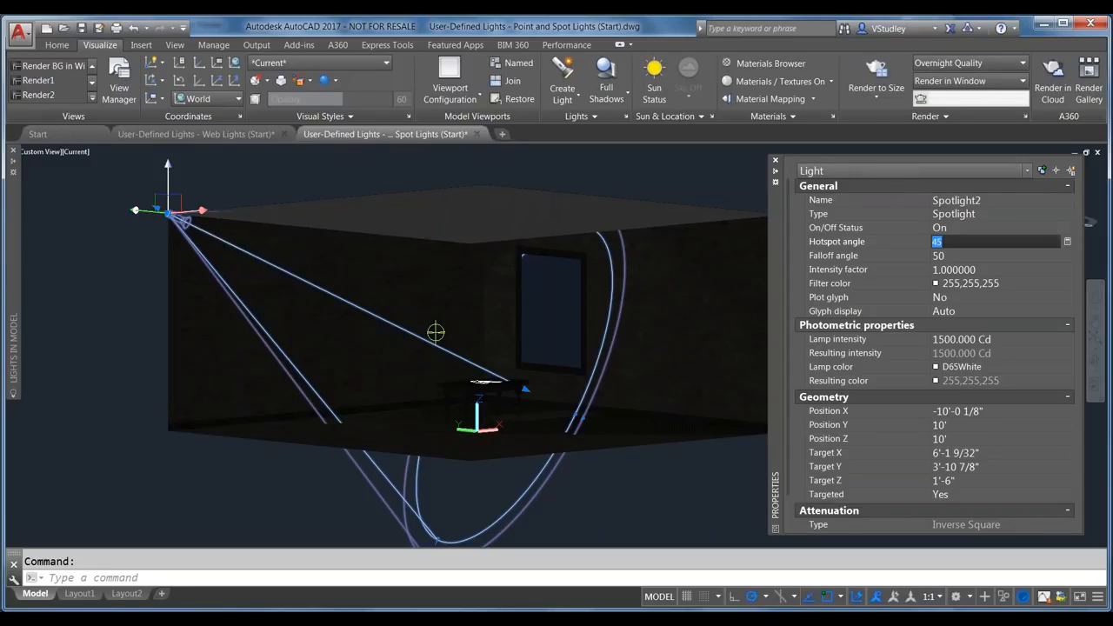
{"action": "type", "text": "5"}
{"action": "key", "text": "Return"}
{"action": "key", "text": "Tab"}
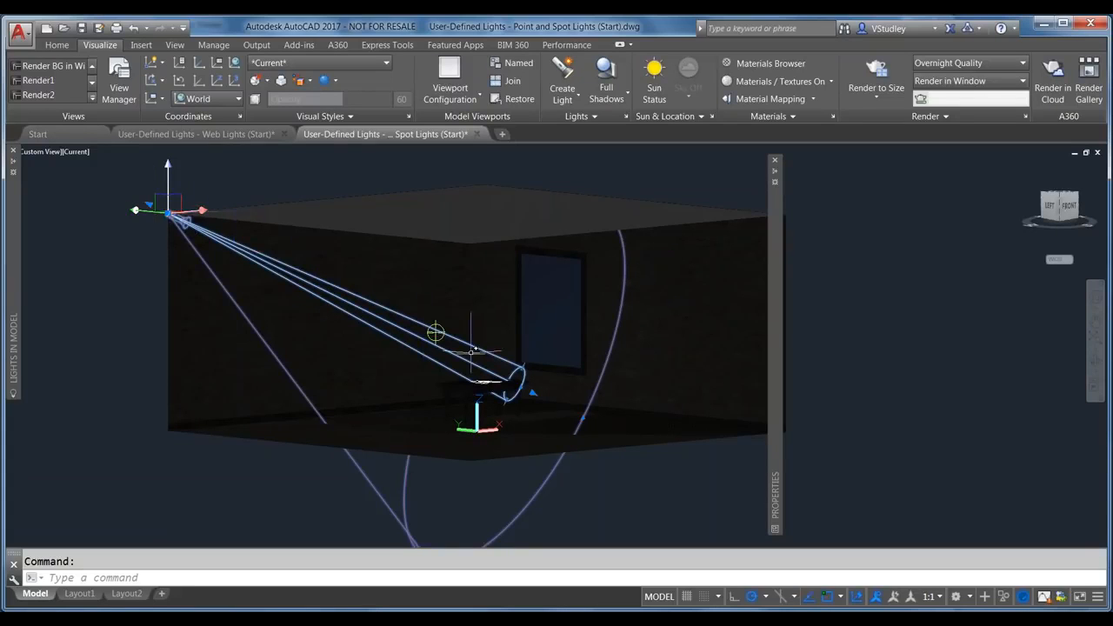
{"action": "mouse_move", "coordinate": [773, 478]}
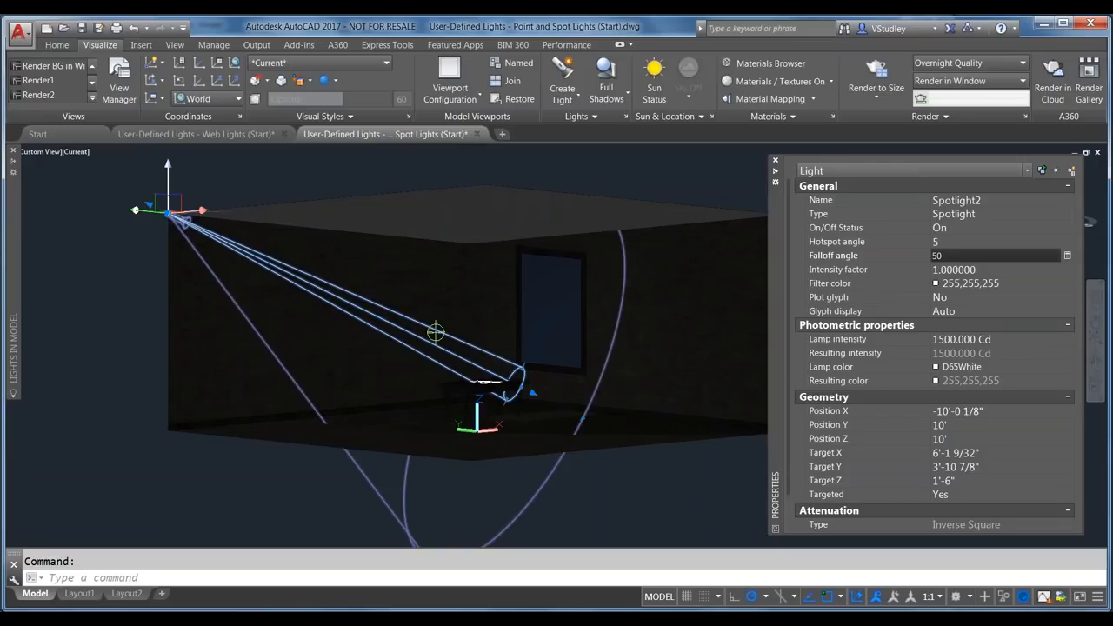
{"action": "left_click", "coordinate": [950, 254]}
{"action": "type", "text": "60"}
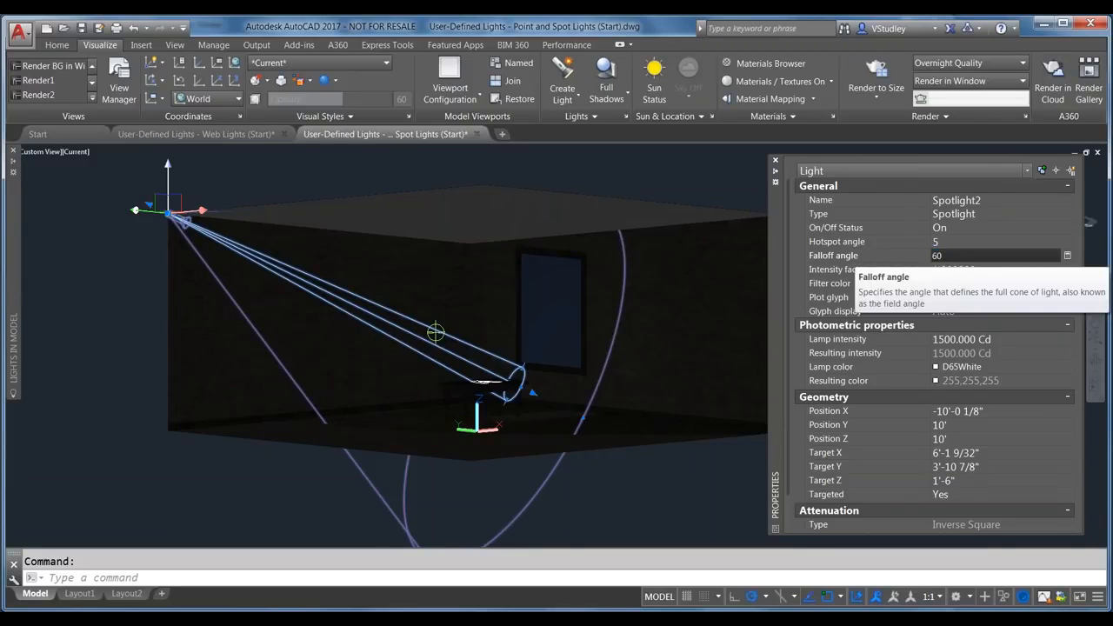
{"action": "key", "text": "Tab"}
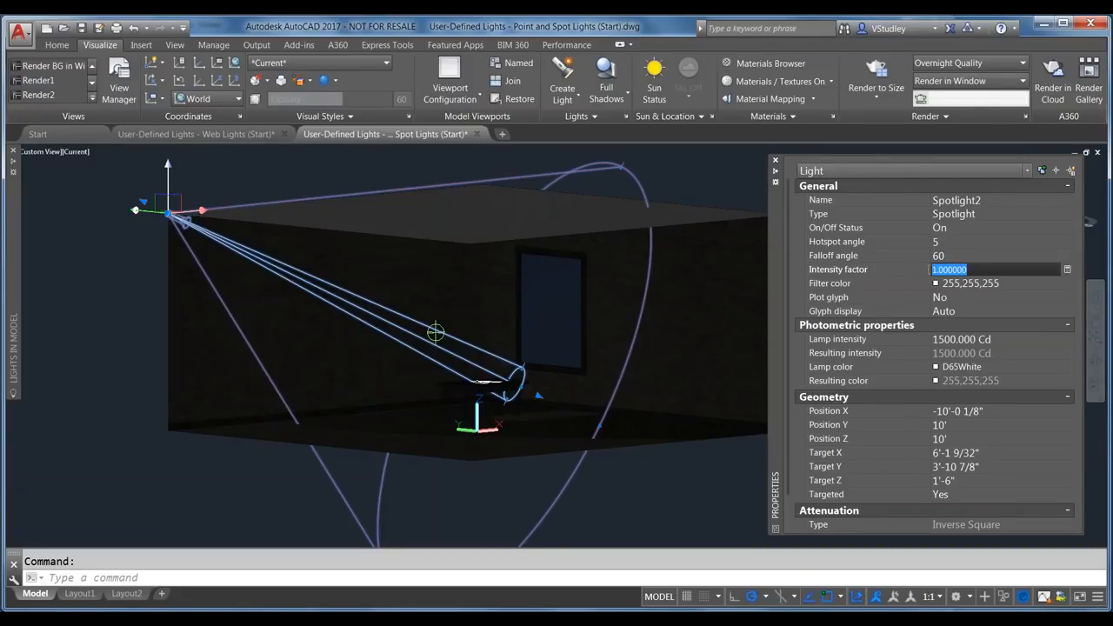
Step: Set Spotlight2's intensity factor to 5, after first entering 2
{"action": "type", "text": "2"}
{"action": "key", "text": "Return"}
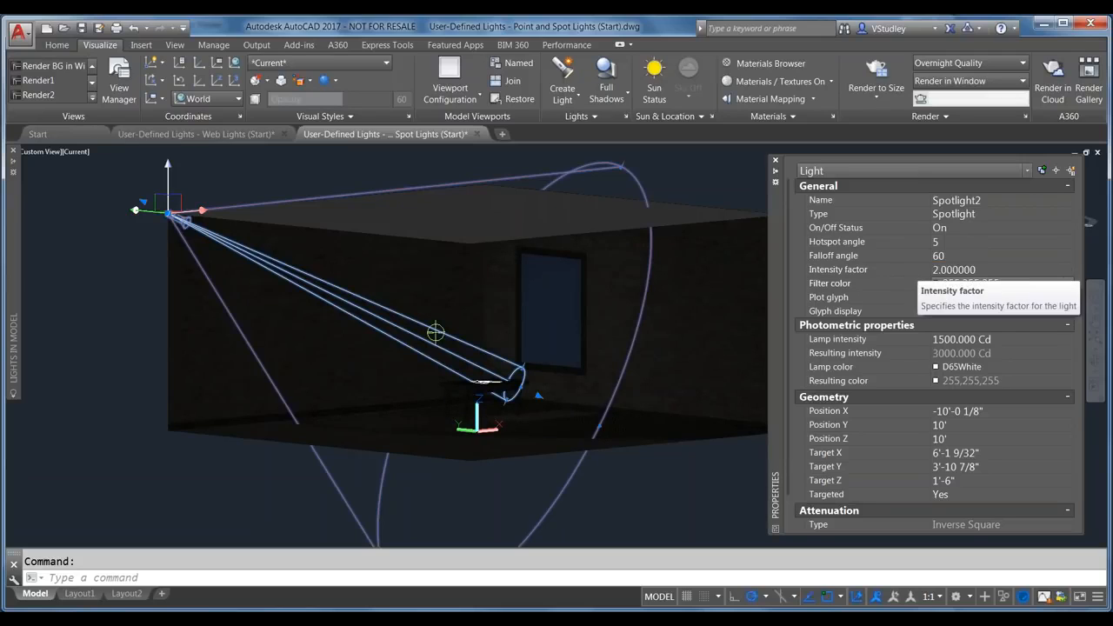
{"action": "left_click", "coordinate": [956, 269]}
{"action": "type", "text": "5"}
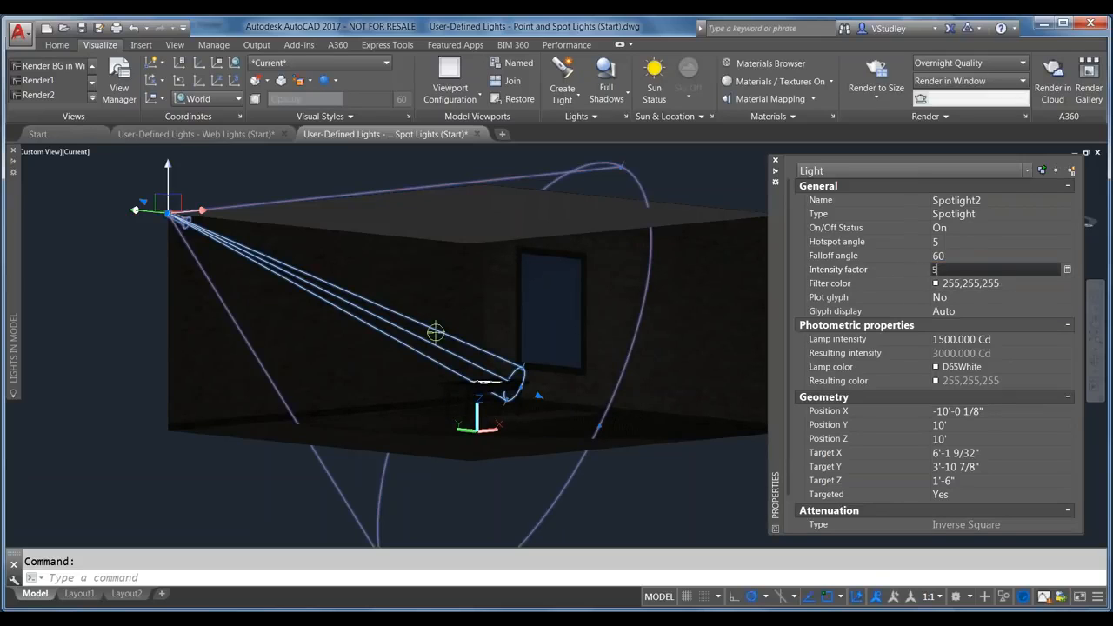
{"action": "key", "text": "Return"}
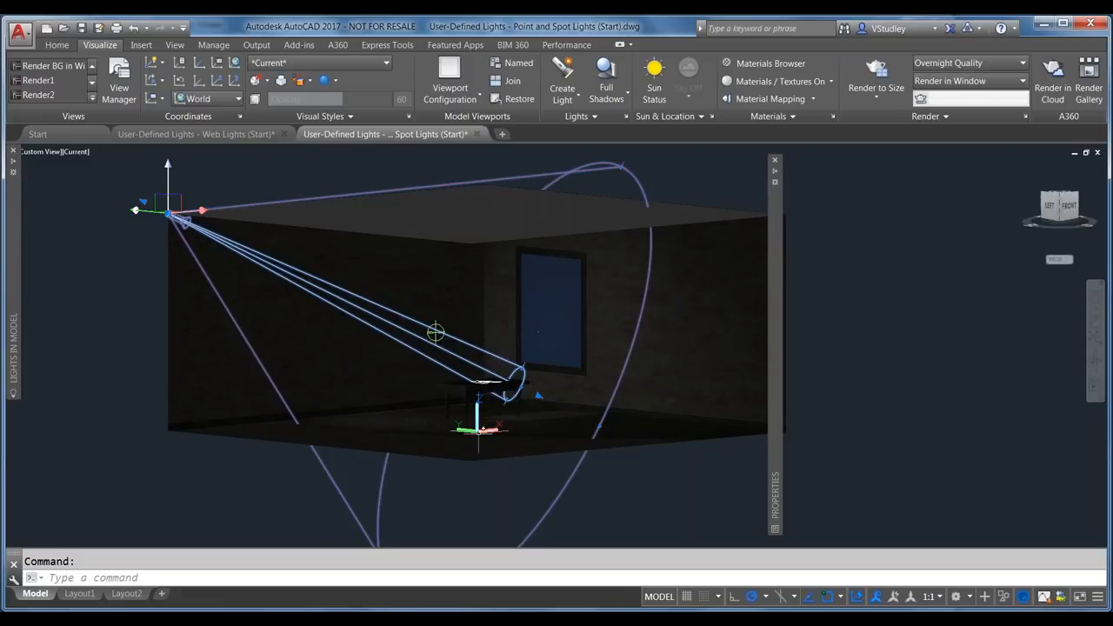
Step: Zoom in and drag Spotlight2's hotspot grip to narrow the hotspot cone
{"action": "scroll", "coordinate": [417, 418], "scroll_direction": "up", "scroll_amount": 2}
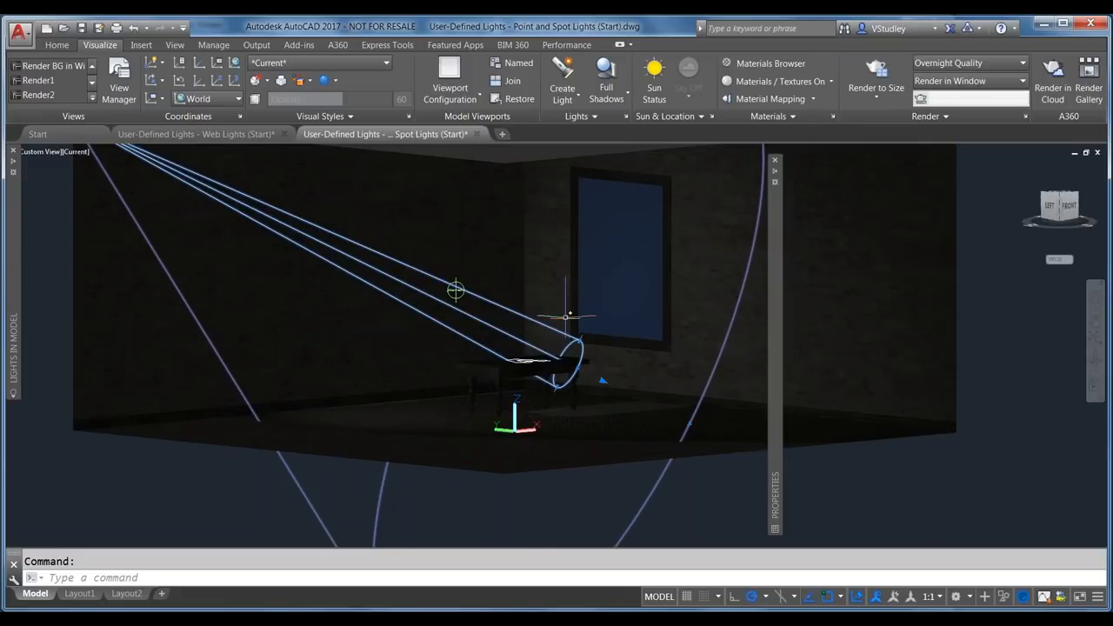
{"action": "scroll", "coordinate": [565, 326], "scroll_direction": "up", "scroll_amount": 3}
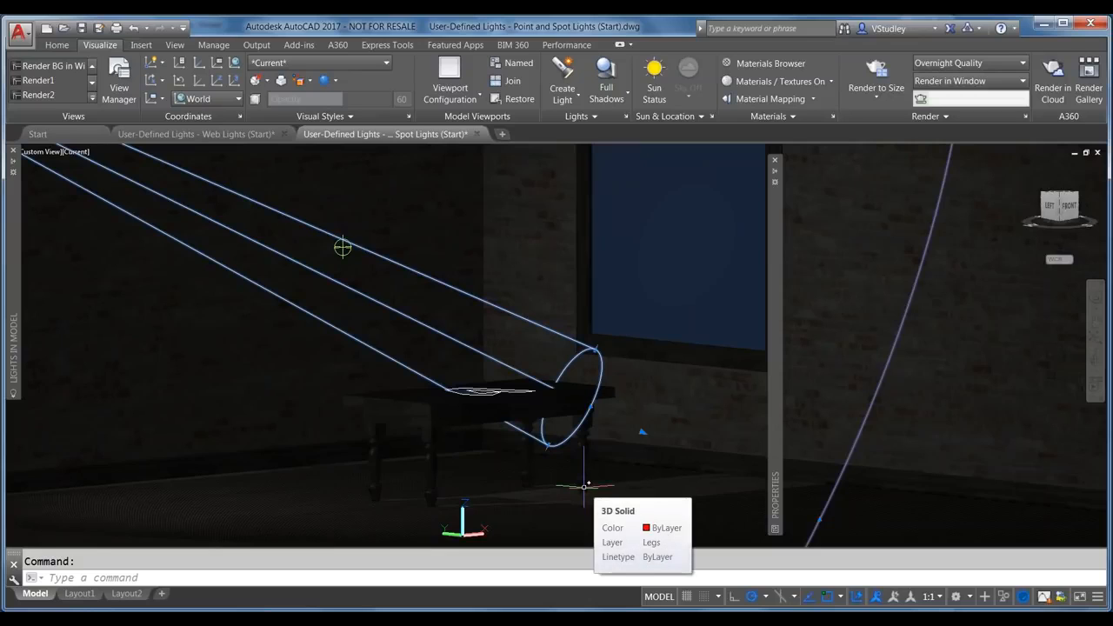
{"action": "mouse_move", "coordinate": [769, 406]}
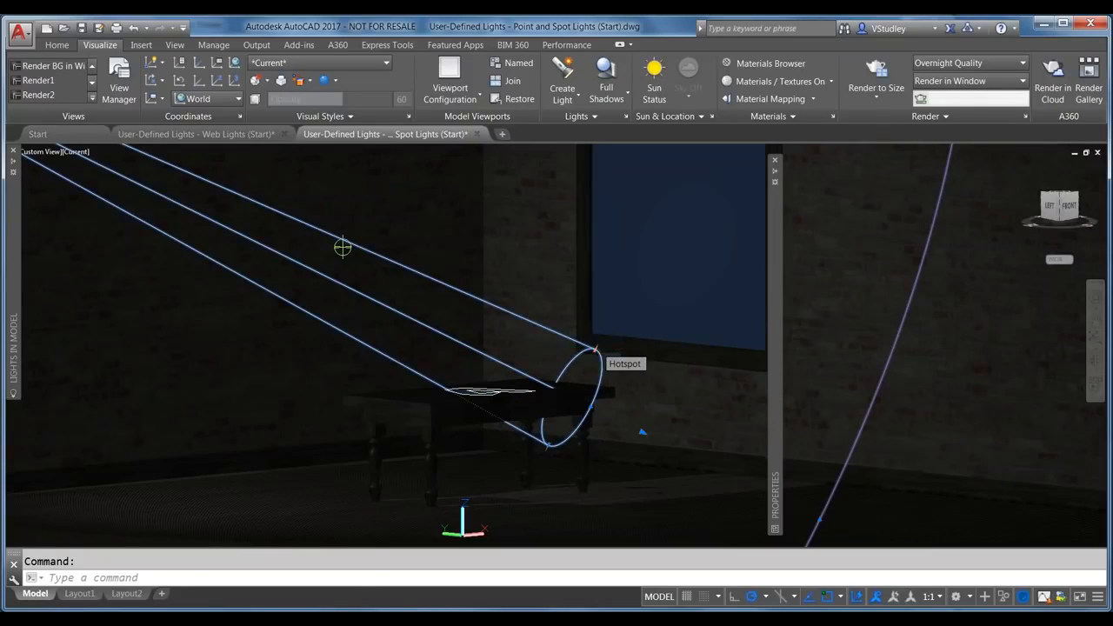
{"action": "left_click", "coordinate": [597, 346]}
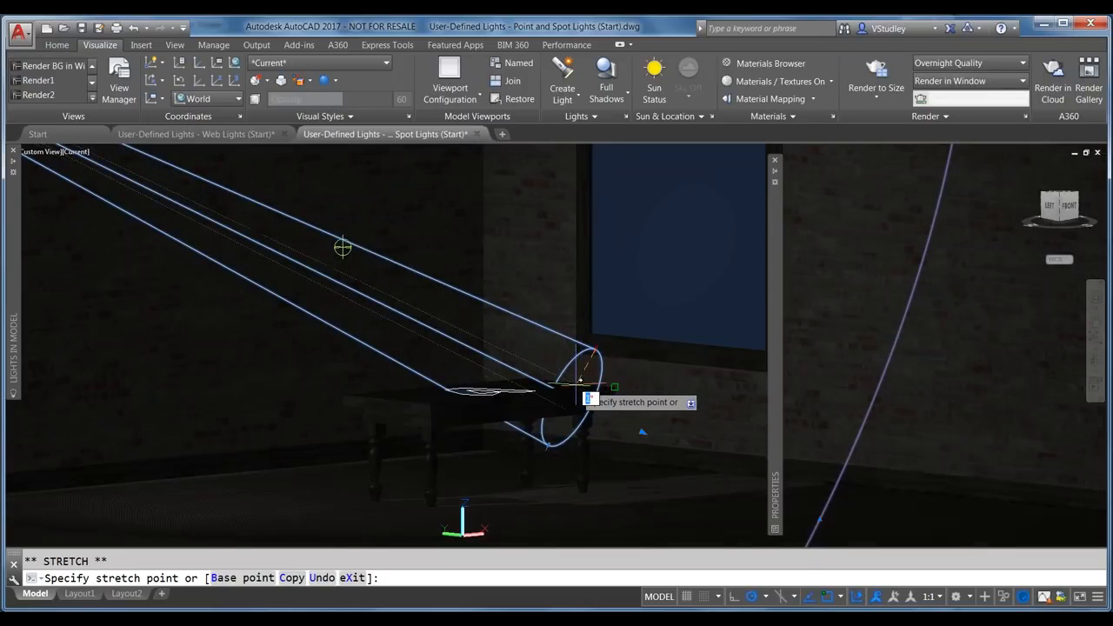
{"action": "left_click", "coordinate": [580, 402]}
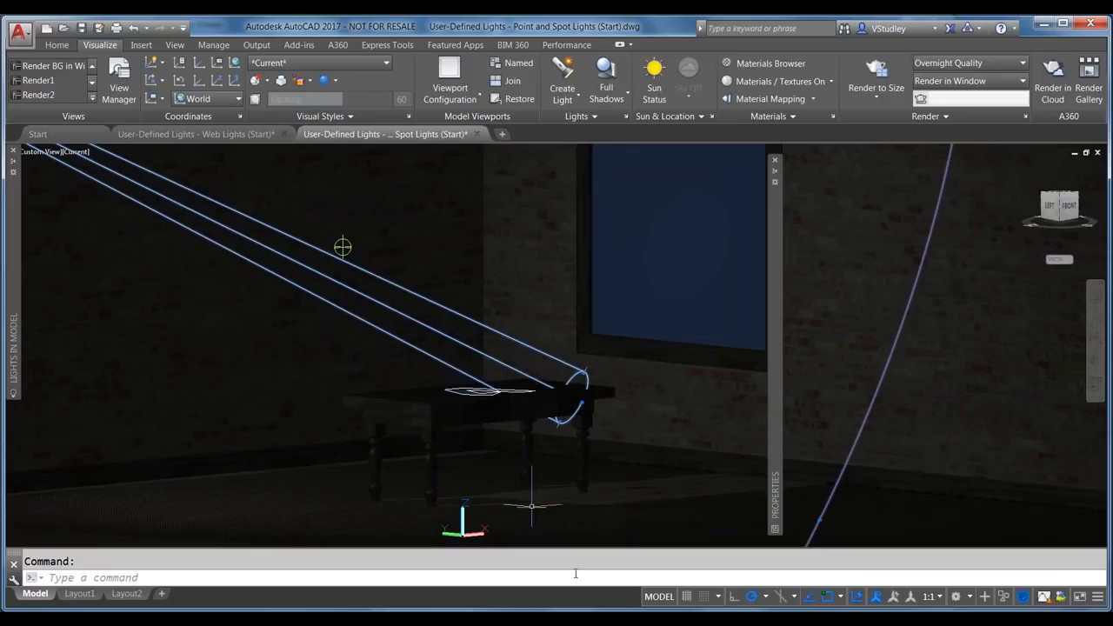
Step: Reselect Spotlight2 from Lights in Model and stretch its cone grip onto the tabletop
{"action": "mouse_move", "coordinate": [583, 608]}
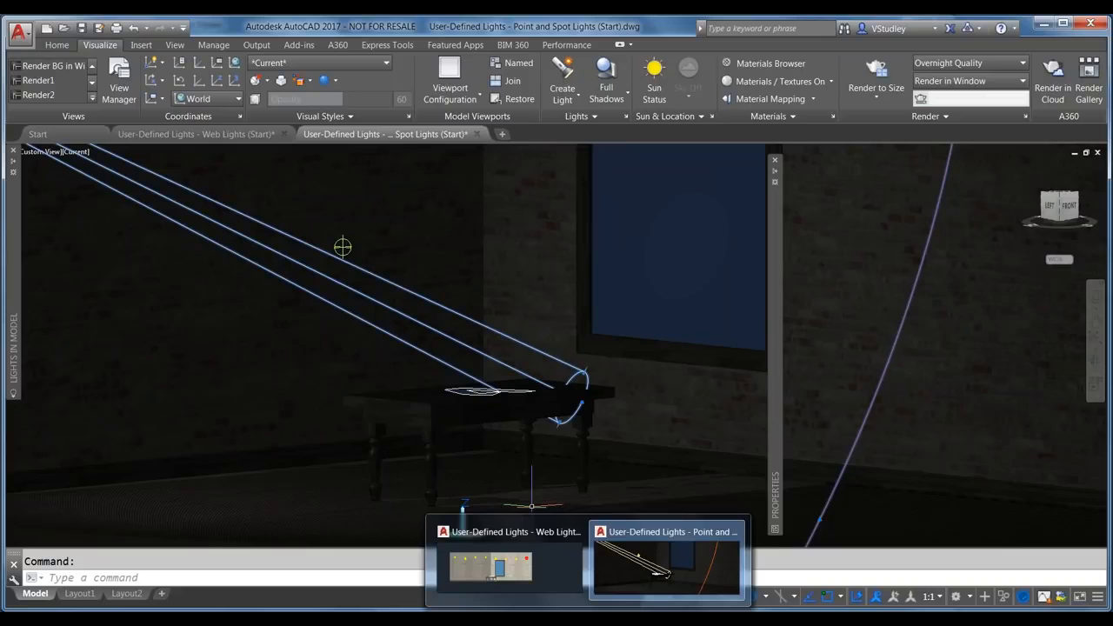
{"action": "left_click", "coordinate": [814, 515]}
{"action": "key", "text": "Escape"}
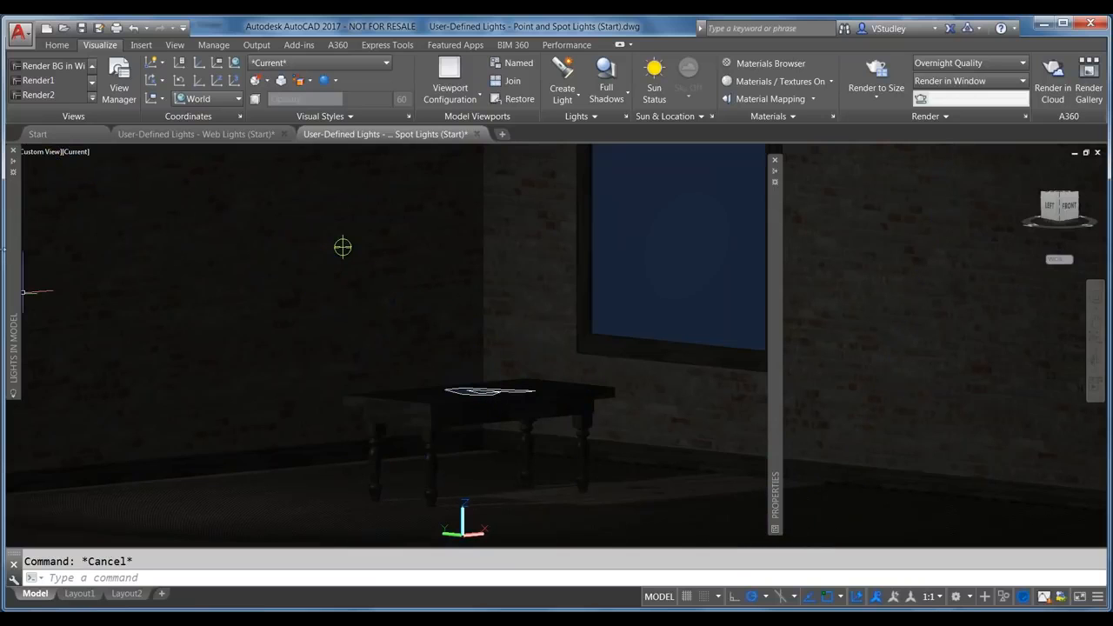
{"action": "mouse_move", "coordinate": [16, 251]}
{"action": "left_click", "coordinate": [77, 200]}
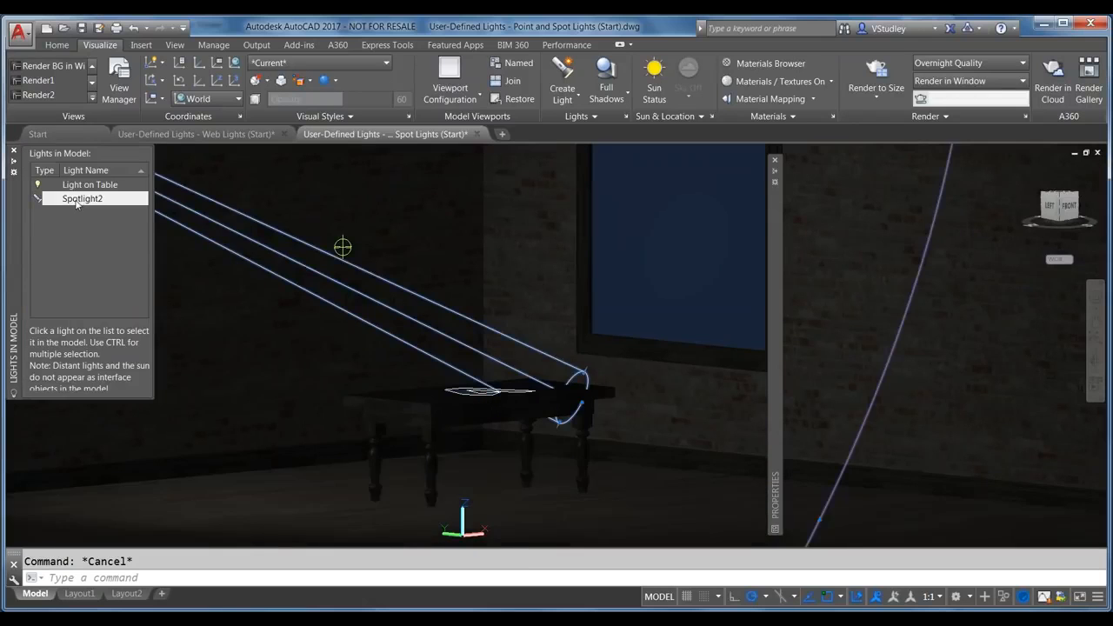
{"action": "left_click", "coordinate": [819, 519]}
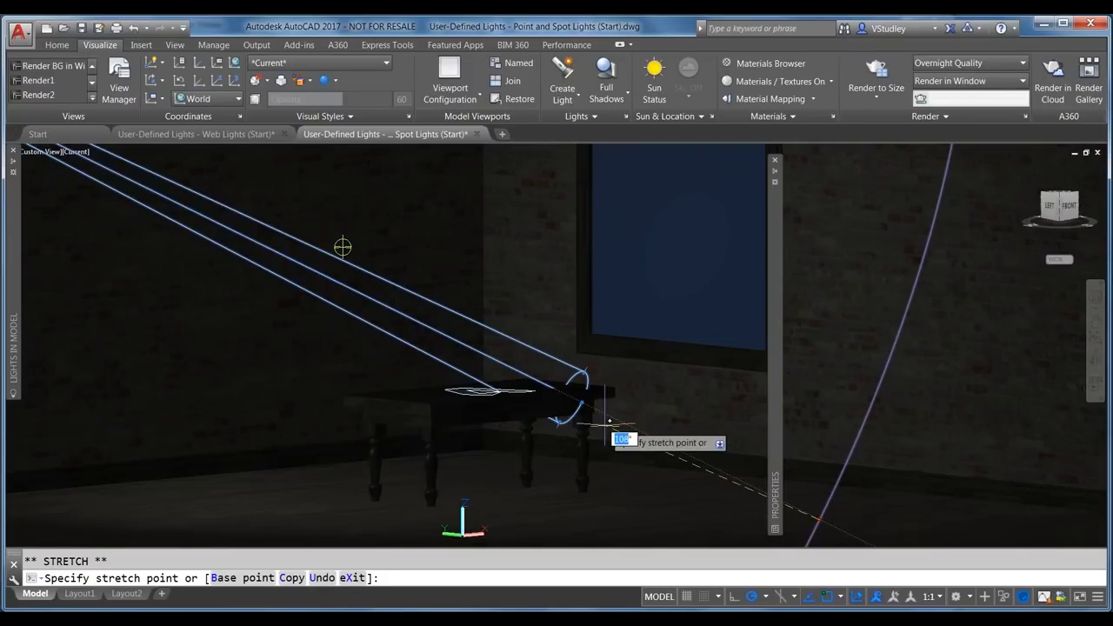
{"action": "left_click", "coordinate": [583, 436]}
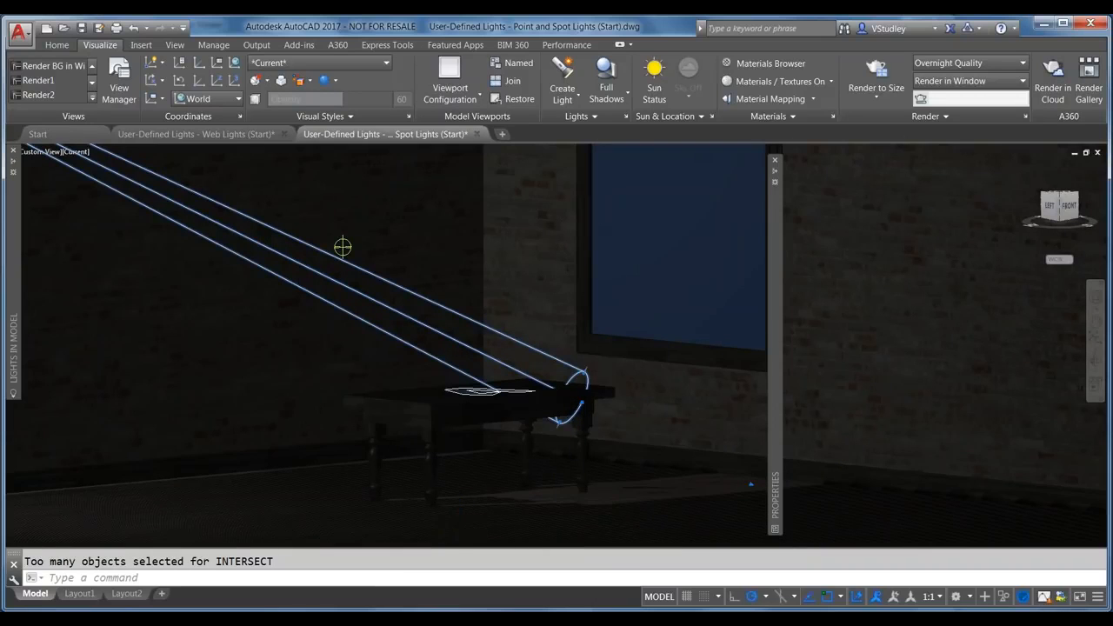
{"action": "scroll", "coordinate": [678, 374], "scroll_direction": "down", "scroll_amount": 4}
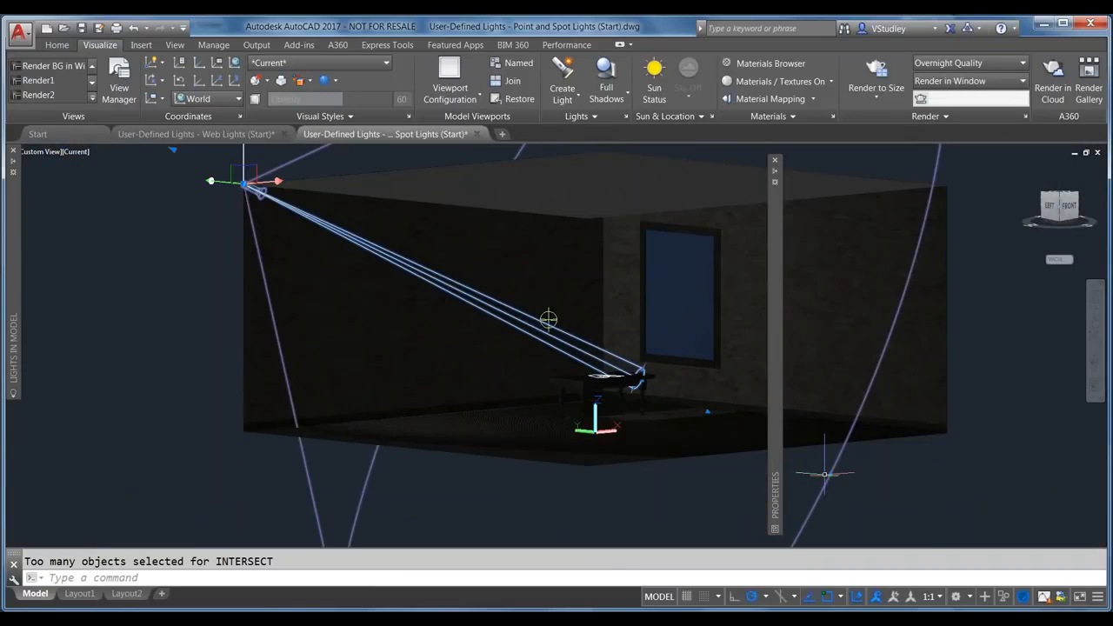
{"action": "mouse_move", "coordinate": [779, 346]}
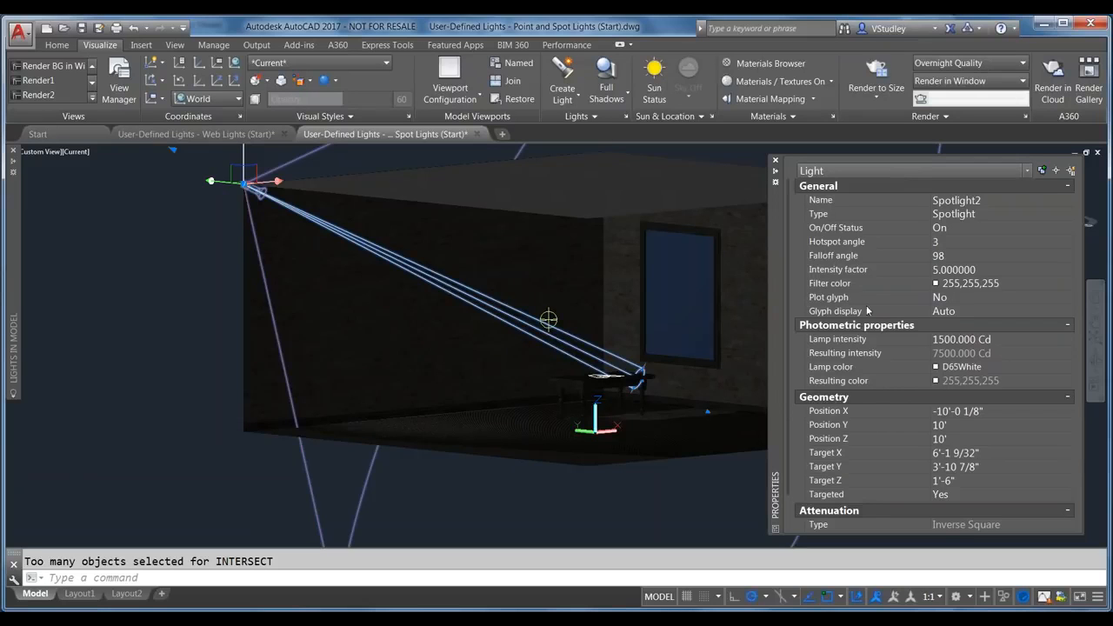
Step: Set Spotlight2's falloff angle to 5 and intensity factor to 10
{"action": "left_click", "coordinate": [948, 256]}
{"action": "type", "text": "5"}
{"action": "key", "text": "Tab"}
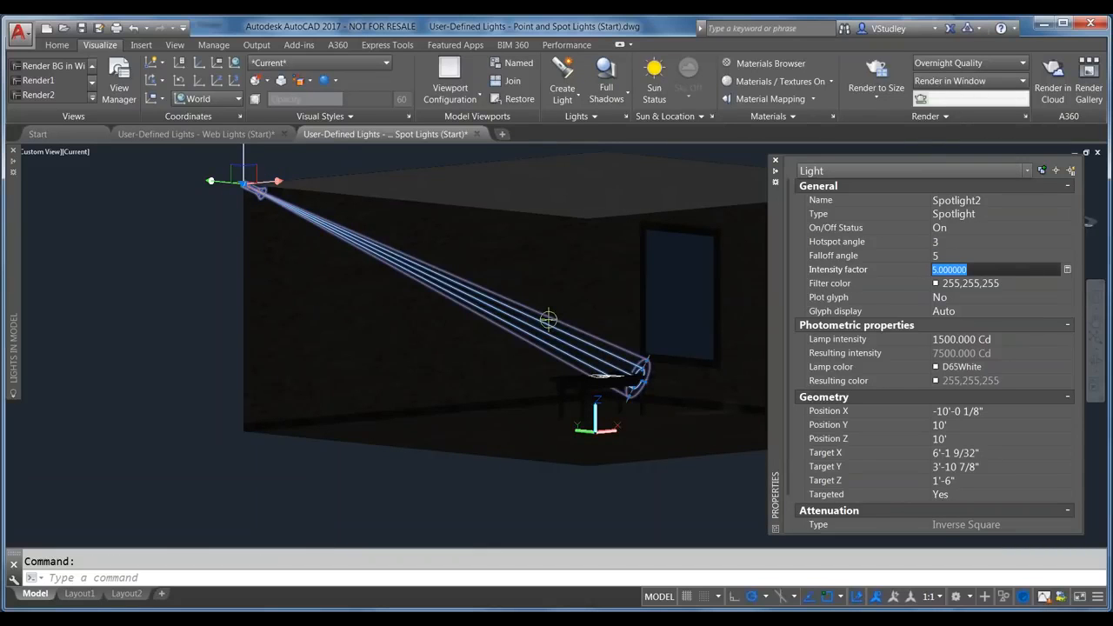
{"action": "scroll", "coordinate": [758, 401], "scroll_direction": "up", "scroll_amount": 2}
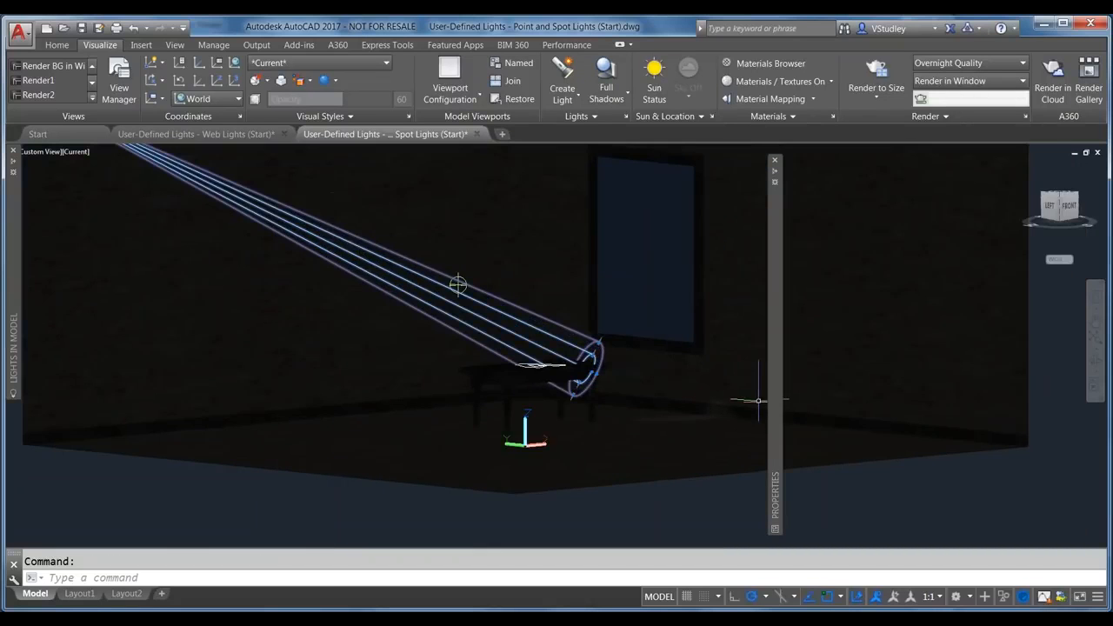
{"action": "scroll", "coordinate": [713, 396], "scroll_direction": "up", "scroll_amount": 2}
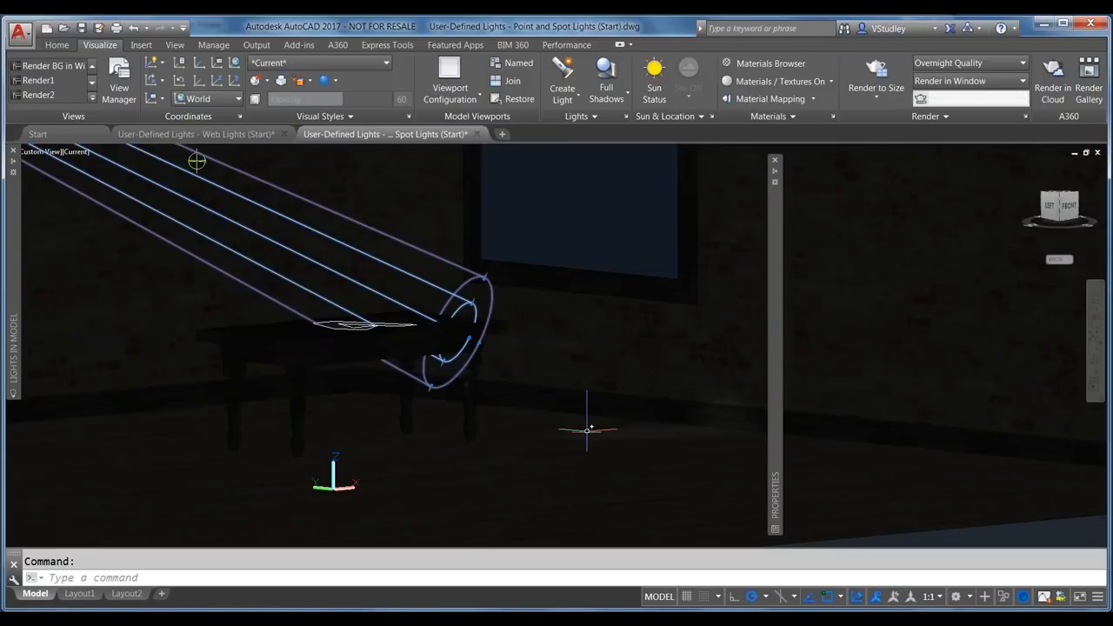
{"action": "mouse_move", "coordinate": [773, 376]}
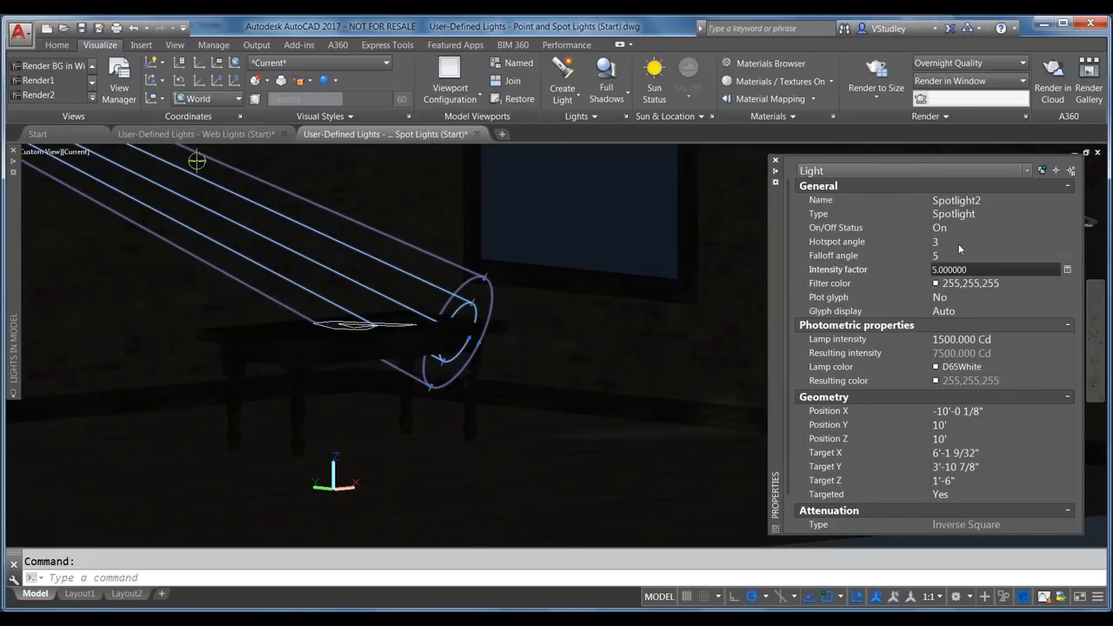
{"action": "double_click", "coordinate": [948, 270]}
{"action": "type", "text": "10"}
{"action": "key", "text": "Return"}
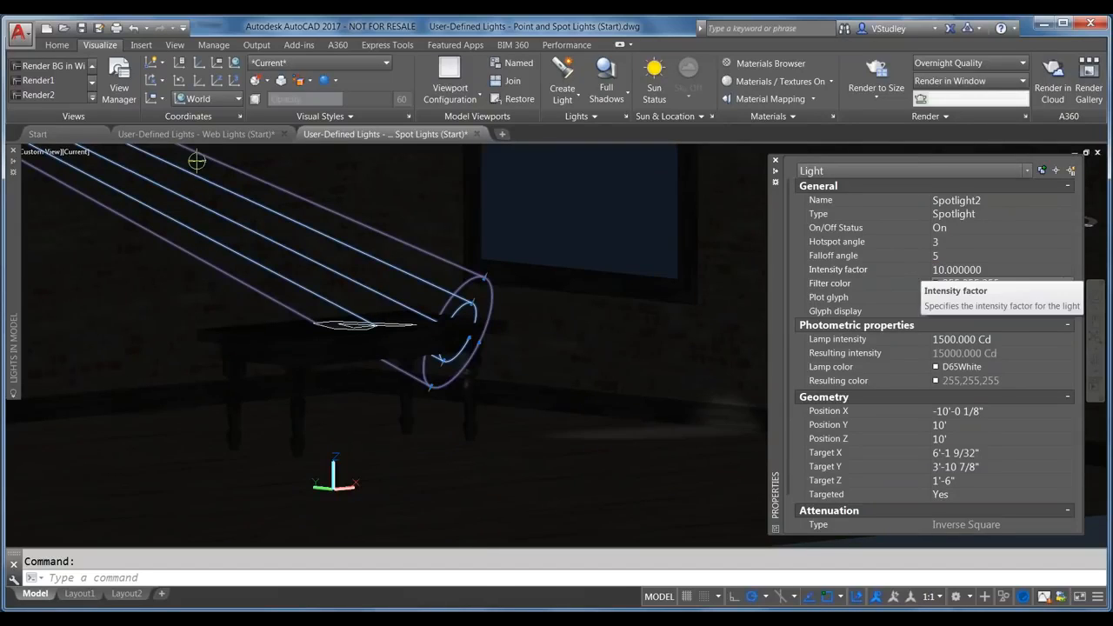
Step: Keep Spotlight2's filter colour White, then switch to the Web Lights drawing
{"action": "left_click", "coordinate": [970, 287]}
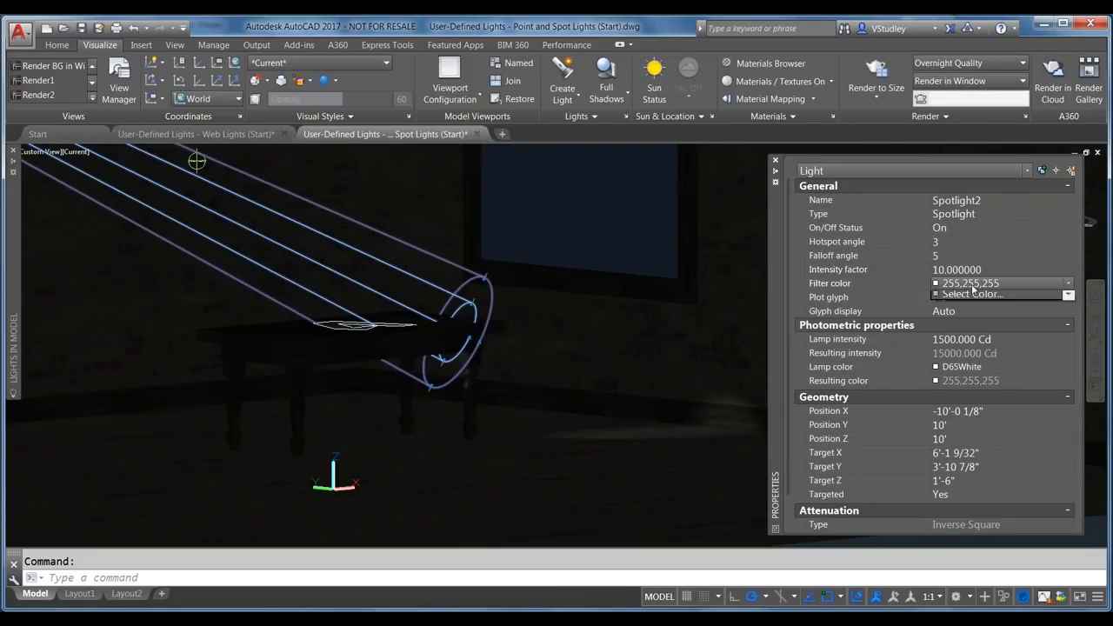
{"action": "left_click", "coordinate": [971, 283]}
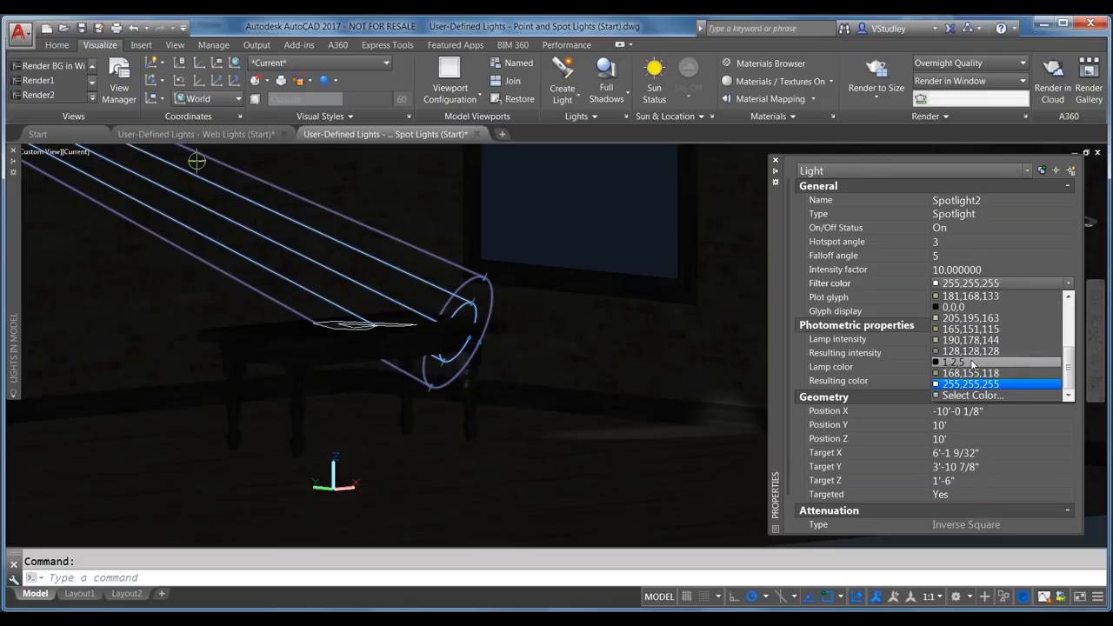
{"action": "scroll", "coordinate": [970, 344], "scroll_direction": "up", "scroll_amount": 2}
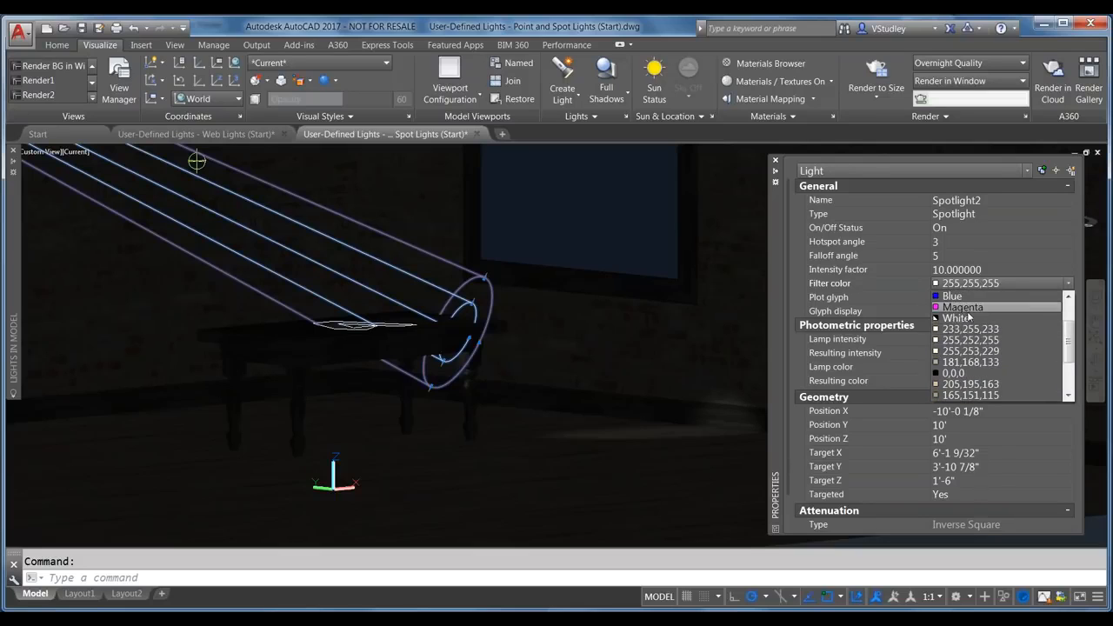
{"action": "left_click", "coordinate": [968, 319]}
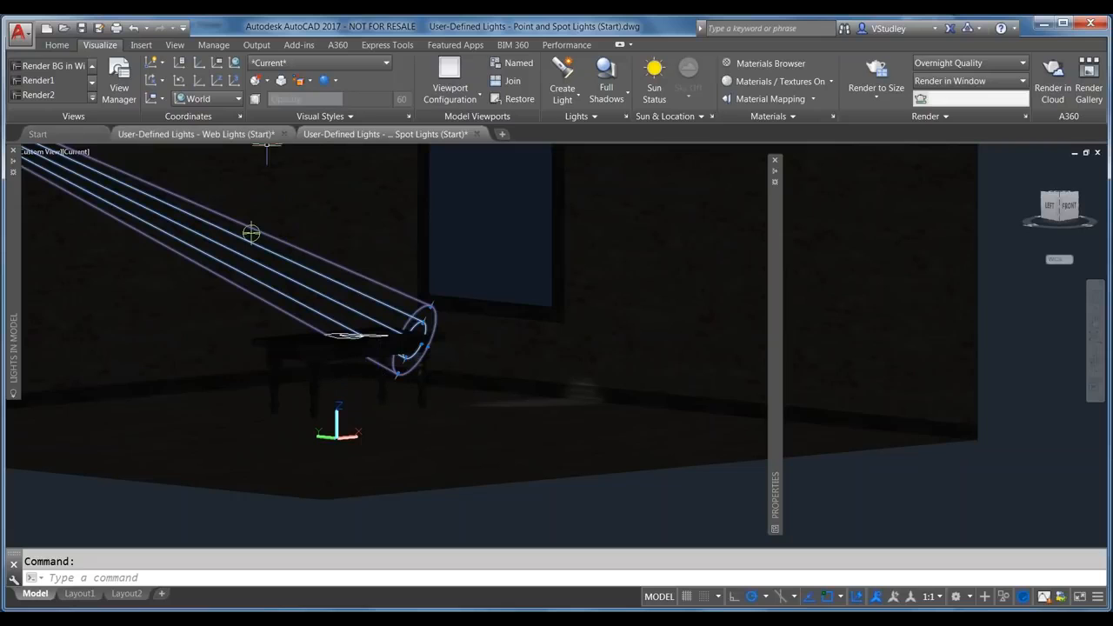
{"action": "left_click", "coordinate": [221, 135]}
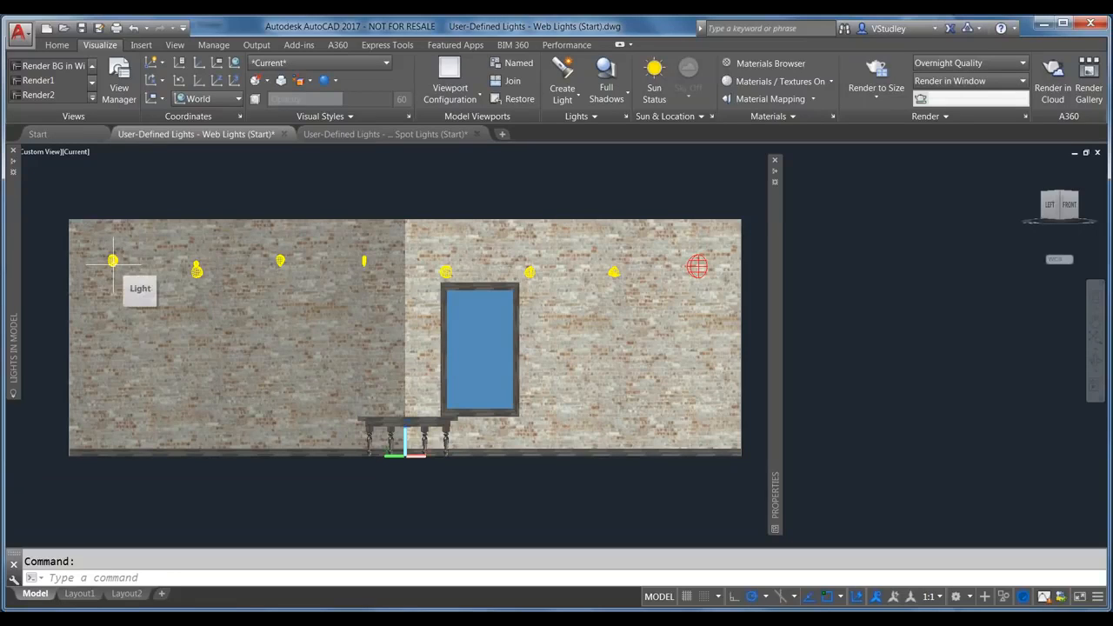
Step: Switch to 2D Wireframe and zoom in and out to inspect each wall light
{"action": "left_click", "coordinate": [77, 152]}
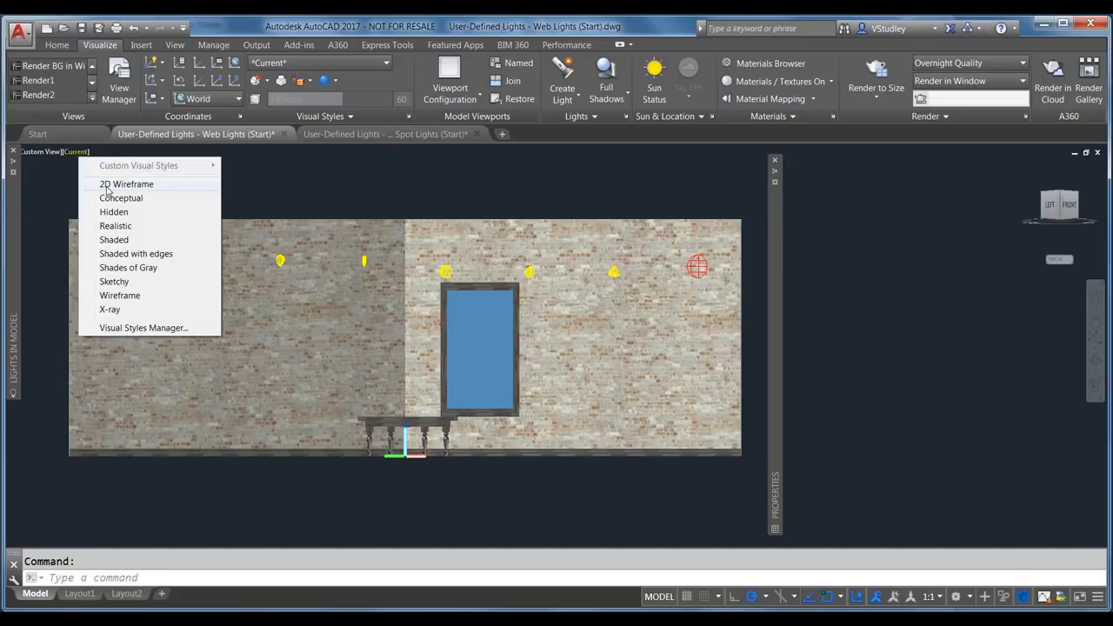
{"action": "left_click", "coordinate": [107, 185]}
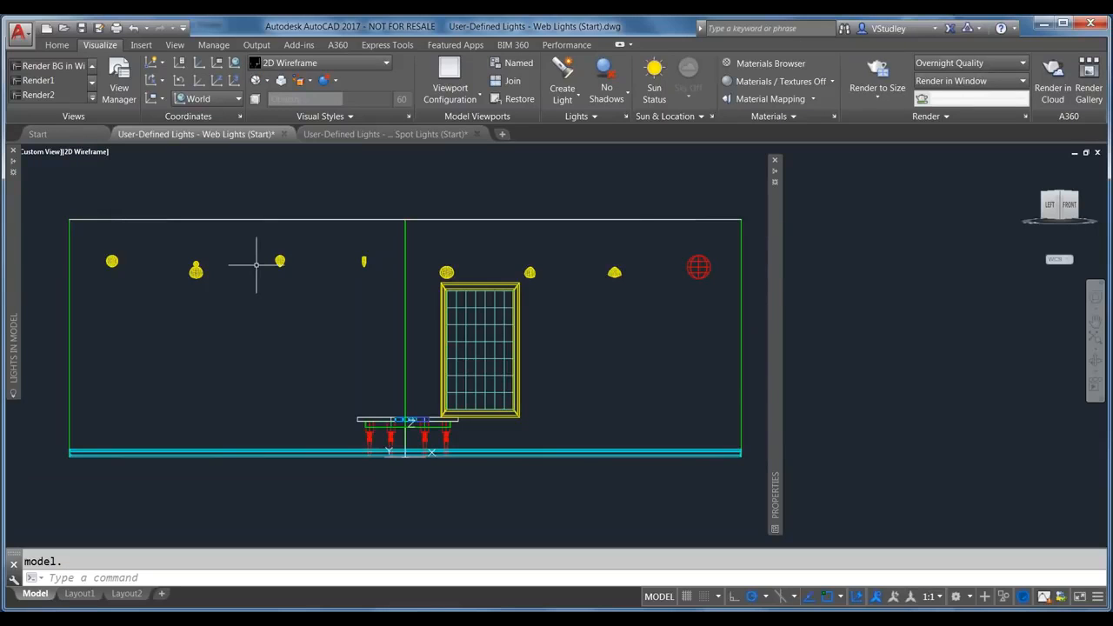
{"action": "scroll", "coordinate": [235, 269], "scroll_direction": "up", "scroll_amount": 2}
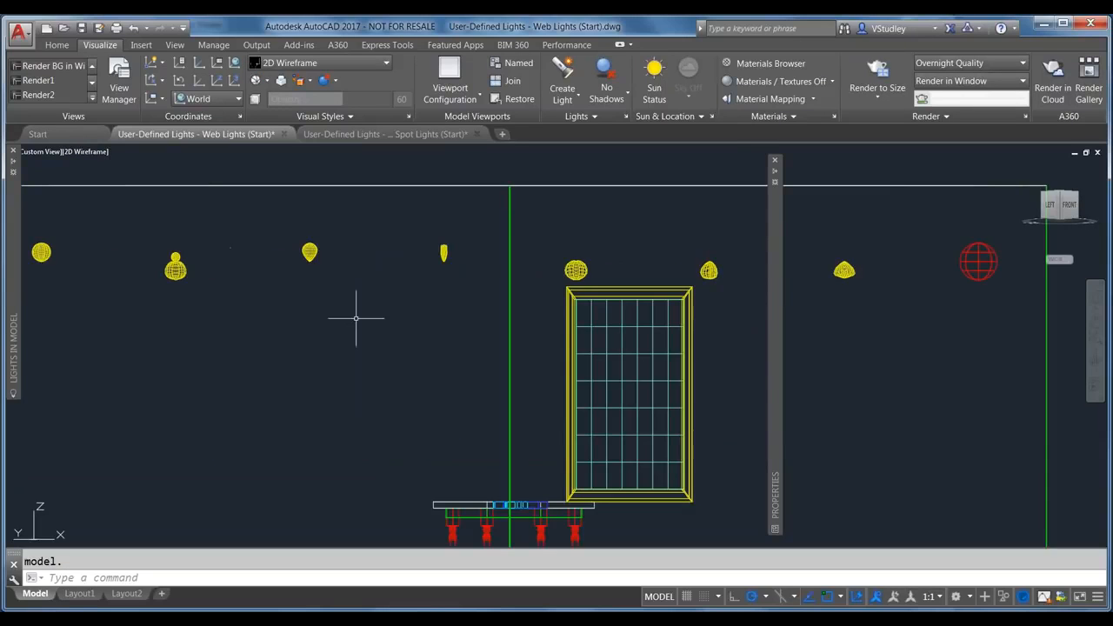
{"action": "scroll", "coordinate": [161, 247], "scroll_direction": "up", "scroll_amount": 8}
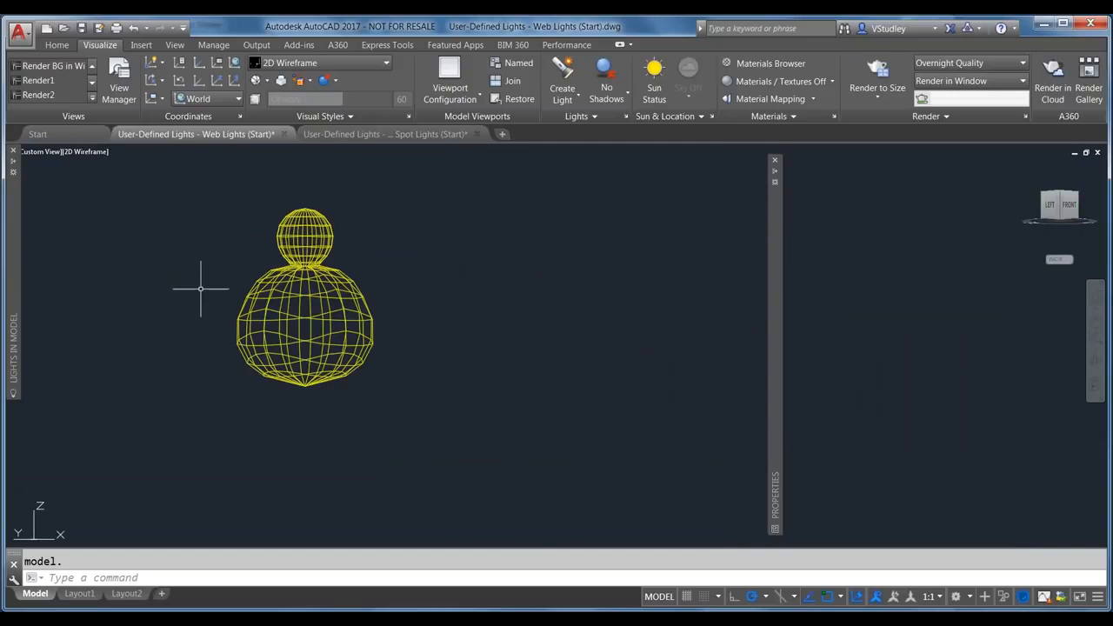
{"action": "scroll", "coordinate": [227, 269], "scroll_direction": "up", "scroll_amount": 3}
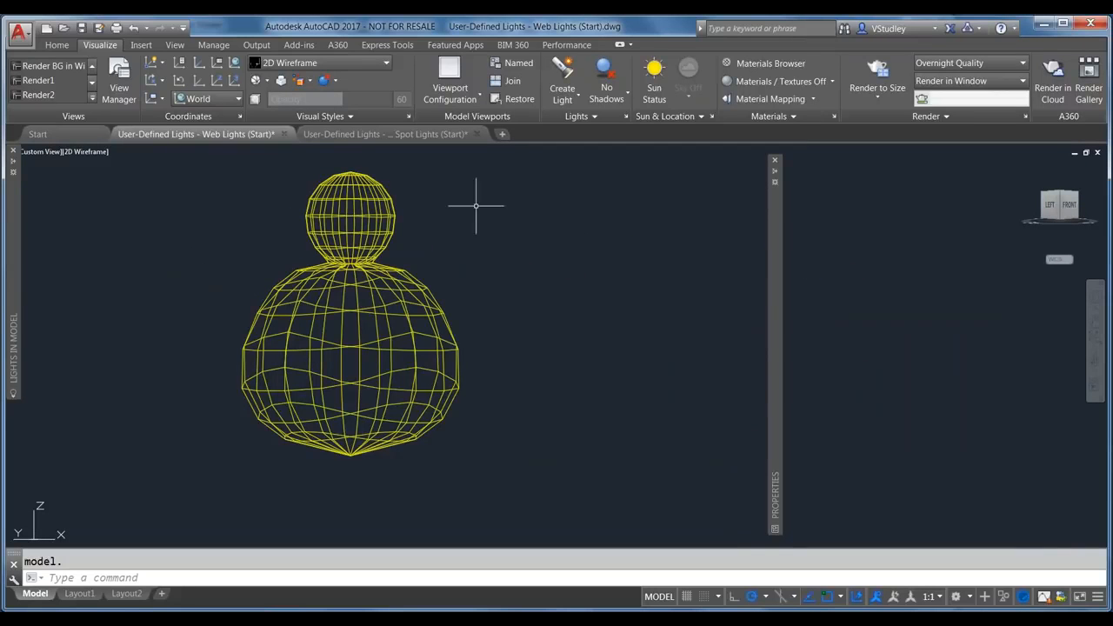
{"action": "scroll", "coordinate": [422, 326], "scroll_direction": "down", "scroll_amount": 4}
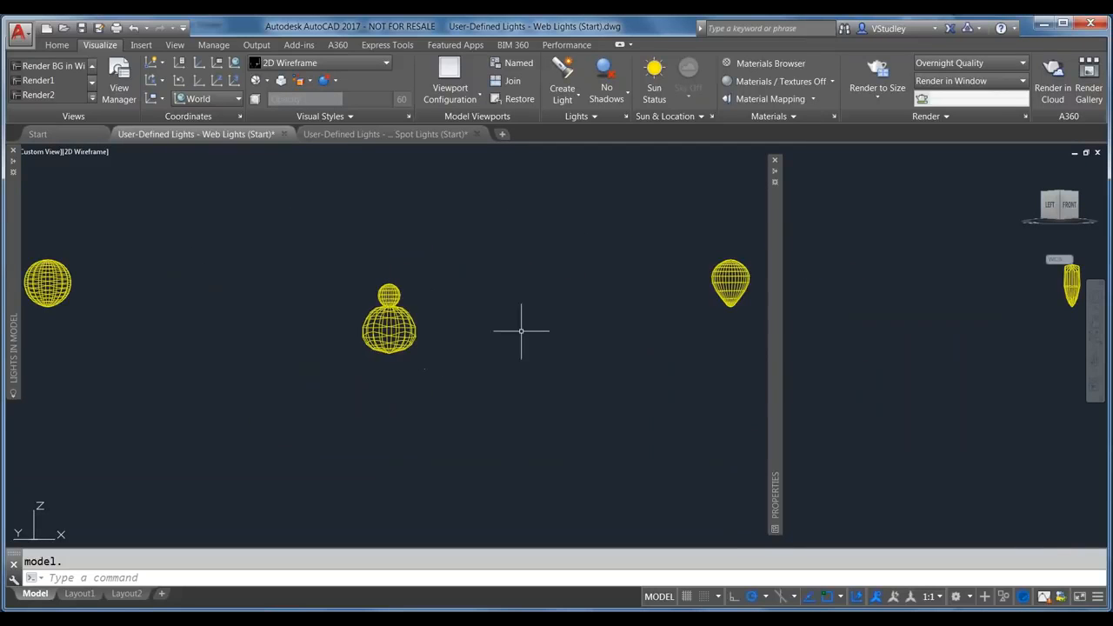
{"action": "scroll", "coordinate": [745, 277], "scroll_direction": "up", "scroll_amount": 5}
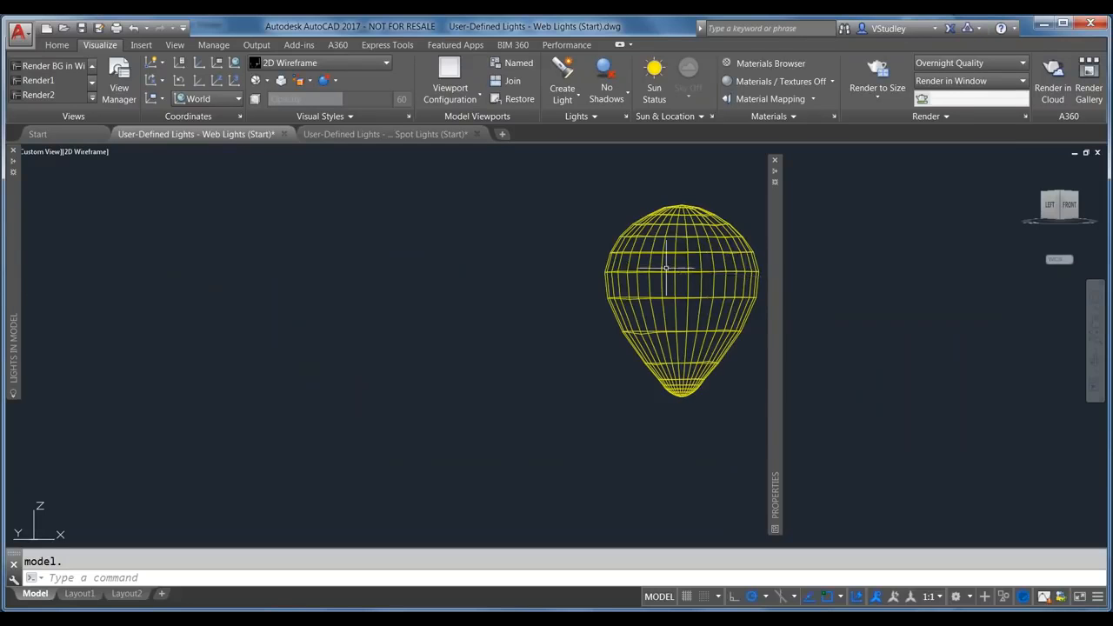
{"action": "scroll", "coordinate": [518, 296], "scroll_direction": "down", "scroll_amount": 3}
{"action": "scroll", "coordinate": [518, 295], "scroll_direction": "down", "scroll_amount": 3}
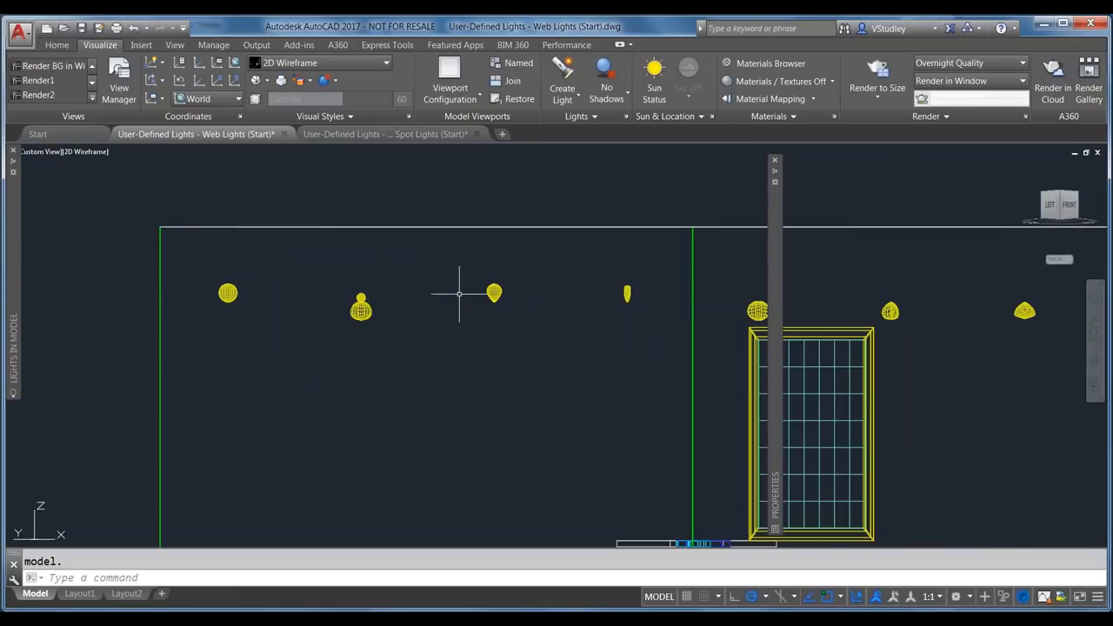
{"action": "scroll", "coordinate": [479, 293], "scroll_direction": "up", "scroll_amount": 4}
{"action": "scroll", "coordinate": [530, 276], "scroll_direction": "up", "scroll_amount": 4}
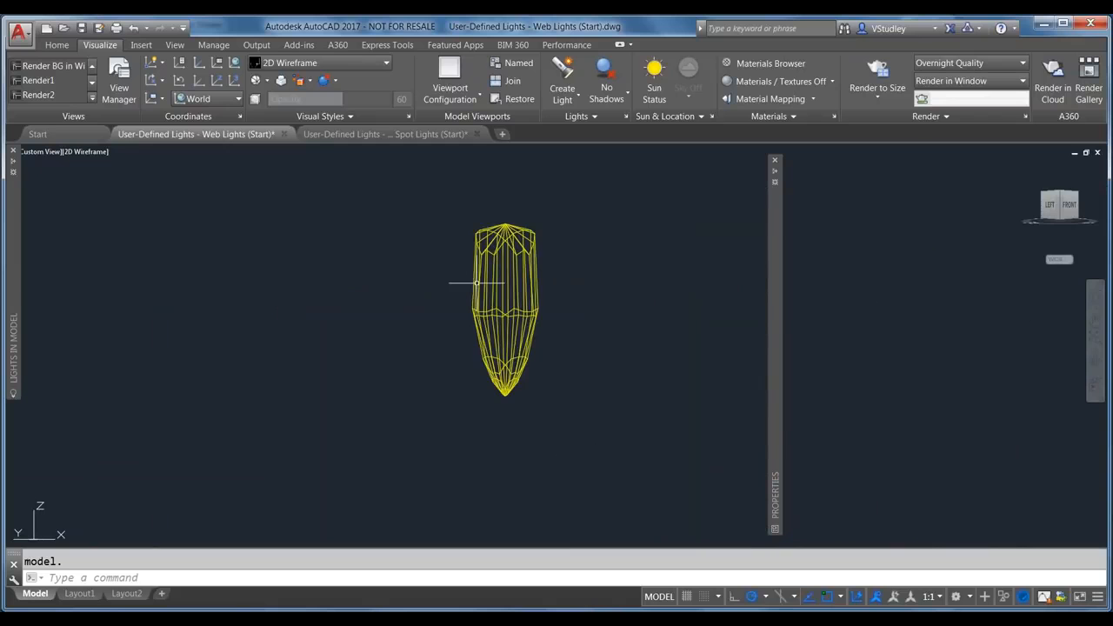
{"action": "scroll", "coordinate": [392, 293], "scroll_direction": "down", "scroll_amount": 5}
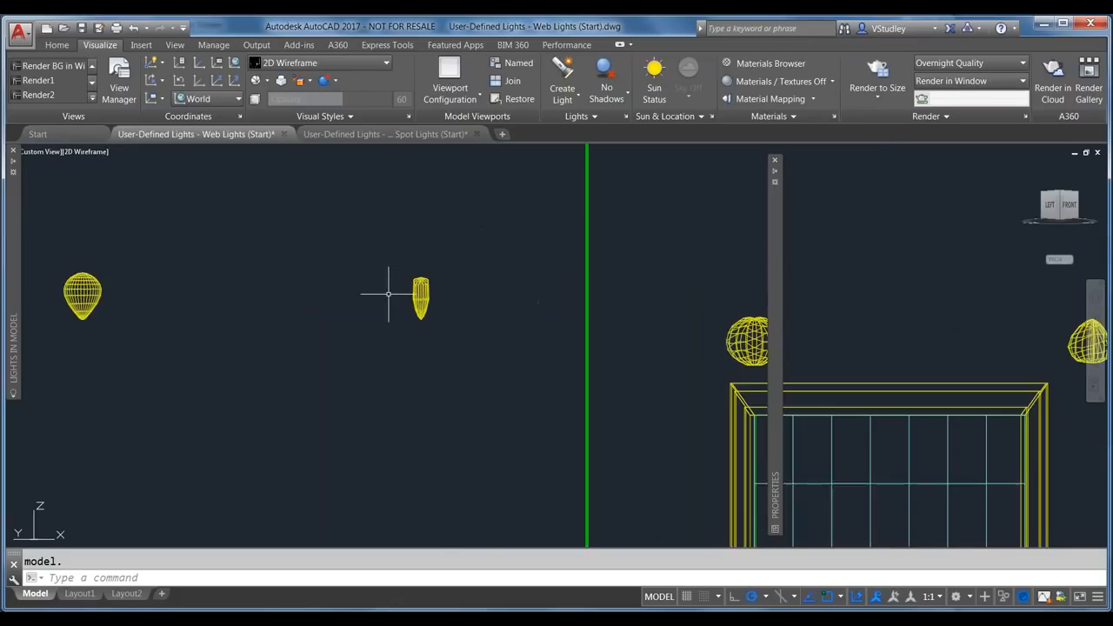
{"action": "scroll", "coordinate": [389, 294], "scroll_direction": "down", "scroll_amount": 2}
{"action": "scroll", "coordinate": [571, 300], "scroll_direction": "up", "scroll_amount": 6}
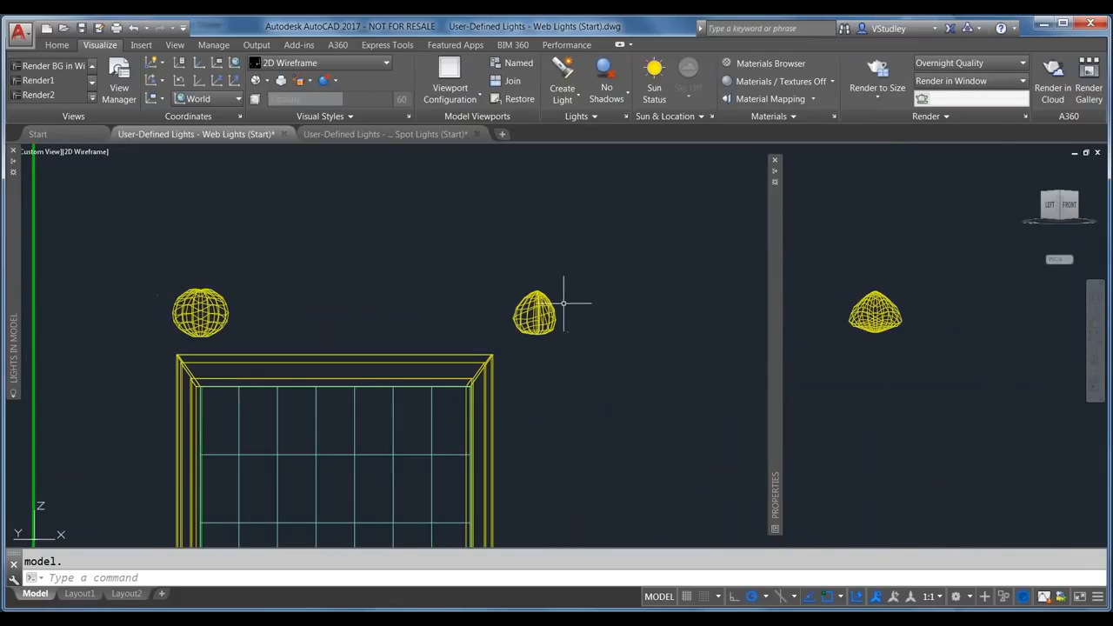
{"action": "scroll", "coordinate": [520, 318], "scroll_direction": "up", "scroll_amount": 3}
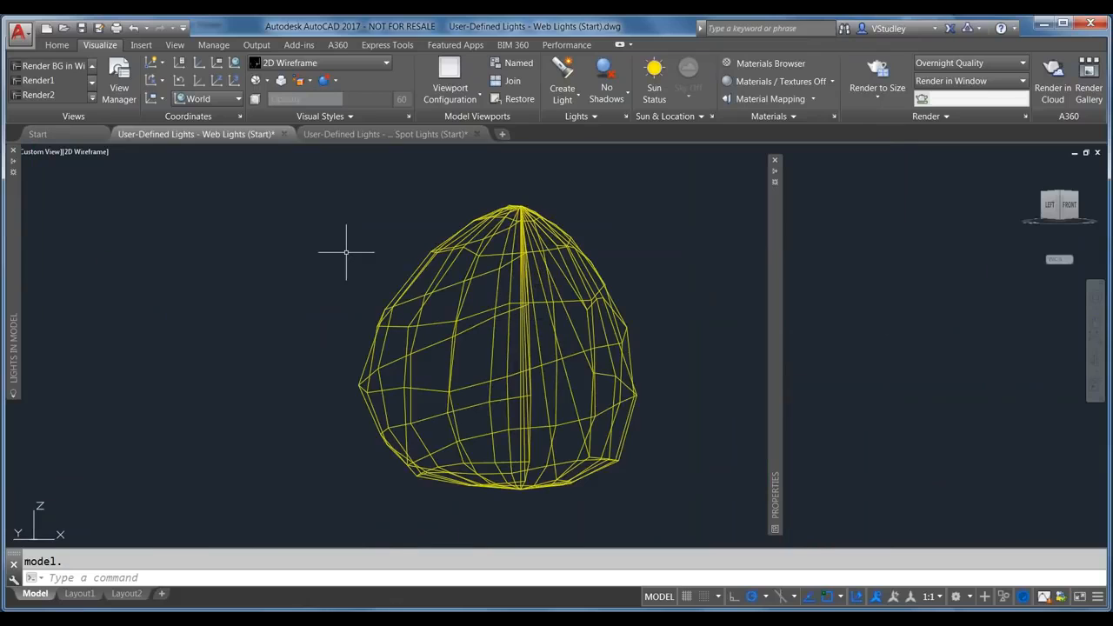
{"action": "scroll", "coordinate": [395, 252], "scroll_direction": "down", "scroll_amount": 8}
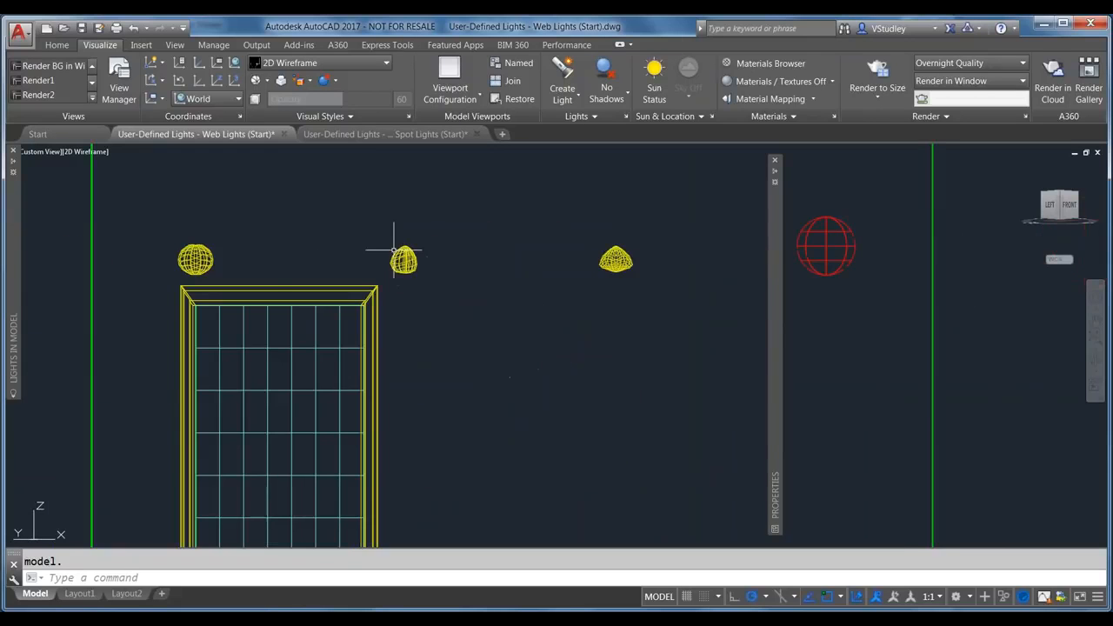
{"action": "scroll", "coordinate": [397, 252], "scroll_direction": "down", "scroll_amount": 2}
{"action": "scroll", "coordinate": [745, 330], "scroll_direction": "down", "scroll_amount": 2}
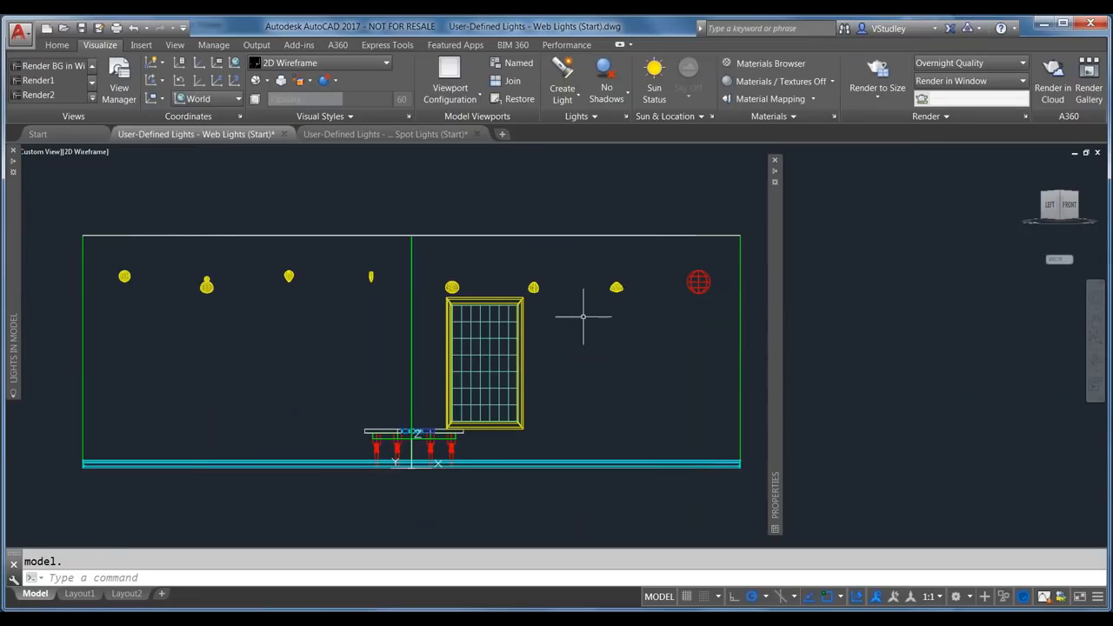
Step: Return the viewport to Realistic and bring up the saved render images in Photo Viewer
{"action": "left_click", "coordinate": [97, 152]}
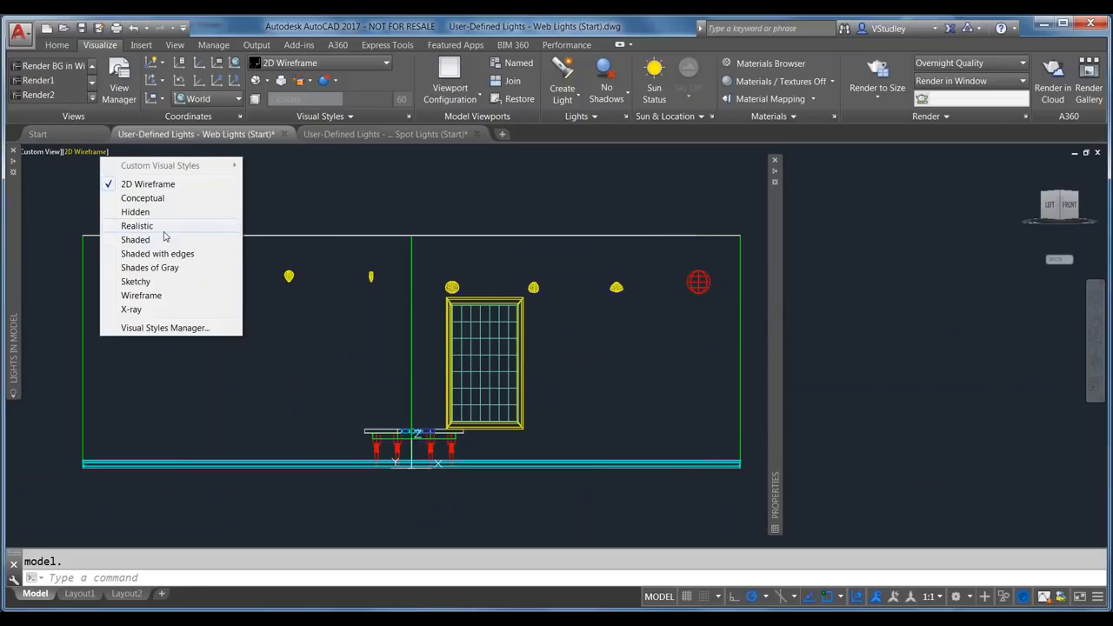
{"action": "left_click", "coordinate": [138, 226]}
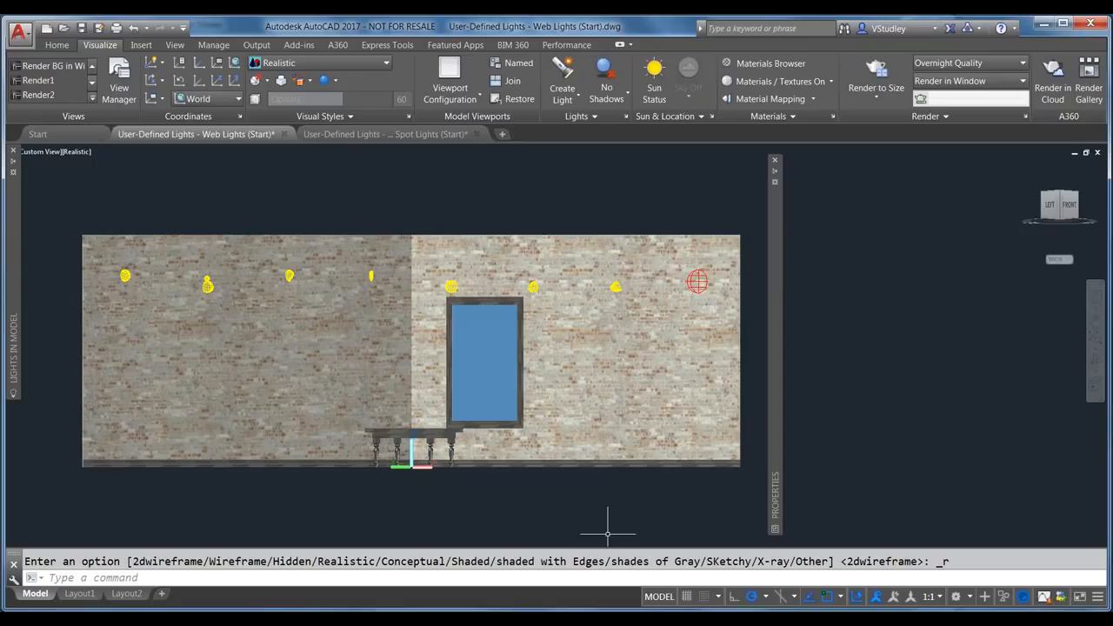
{"action": "left_click", "coordinate": [646, 583]}
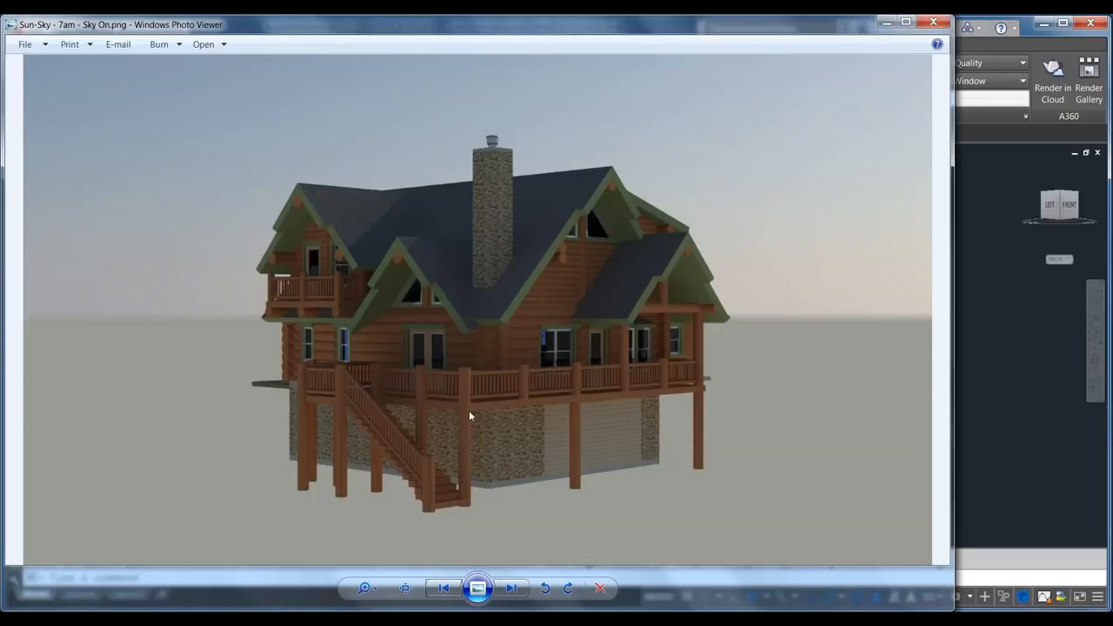
{"action": "left_click", "coordinate": [514, 589]}
Step: Browse ahead to the room lighting render, back to the plants render, then minimize Photo Viewer
{"action": "left_click", "coordinate": [521, 595]}
{"action": "left_click", "coordinate": [521, 594]}
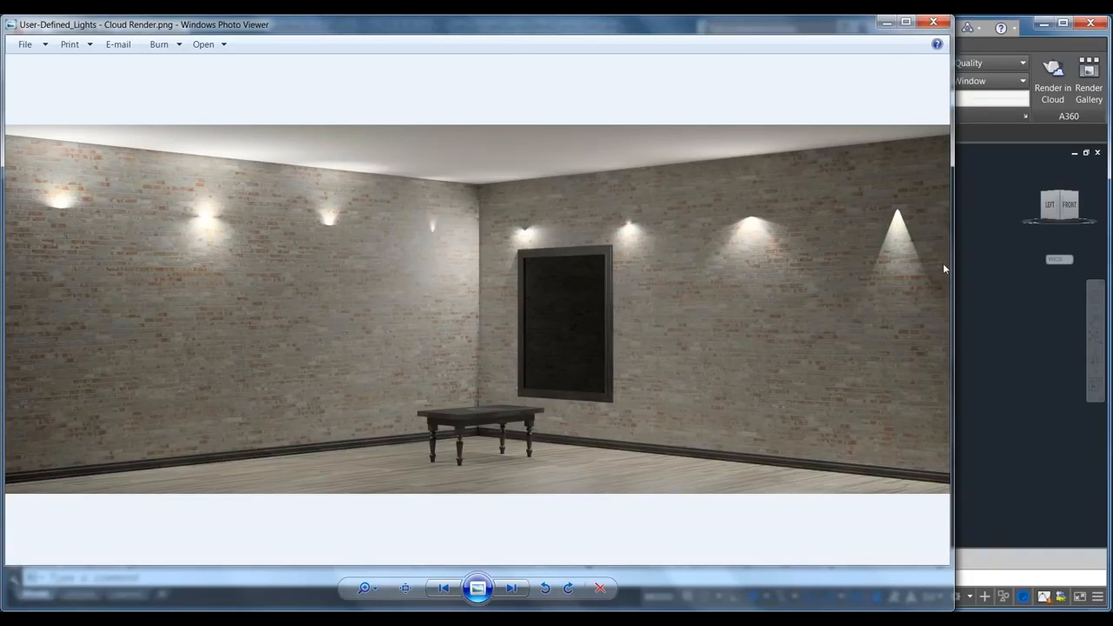
{"action": "left_click", "coordinate": [443, 589]}
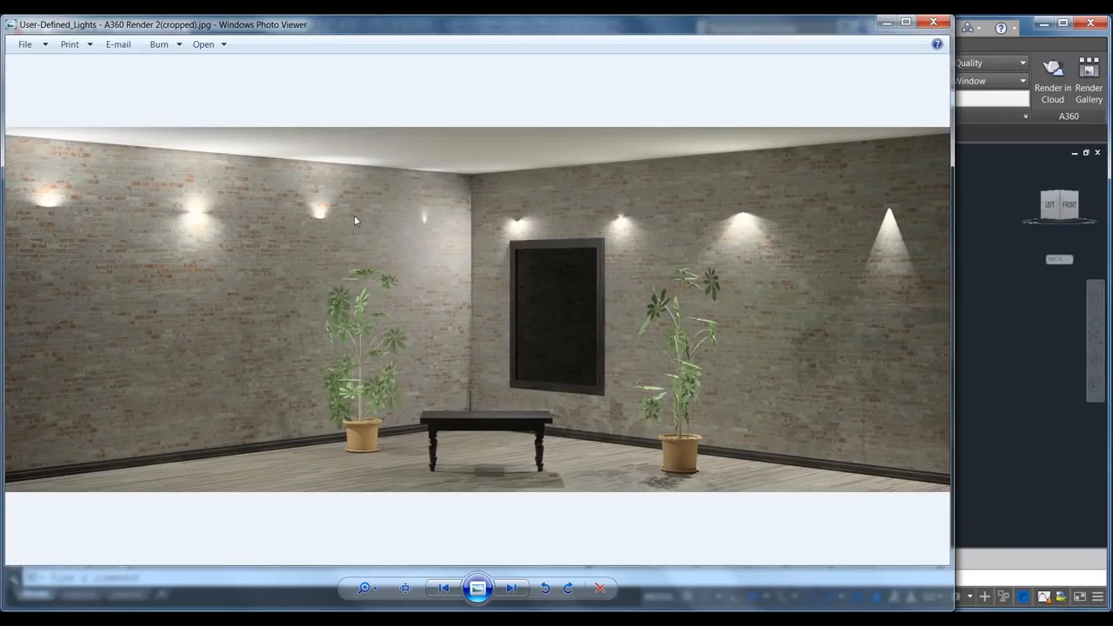
{"action": "left_click", "coordinate": [886, 22]}
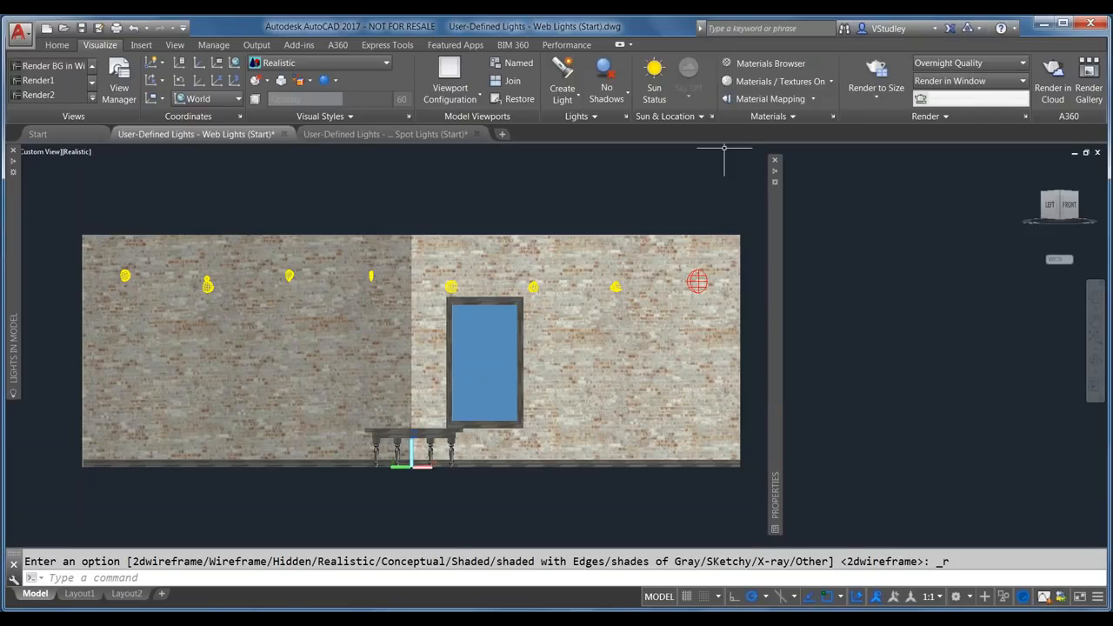
{"action": "left_click", "coordinate": [575, 100]}
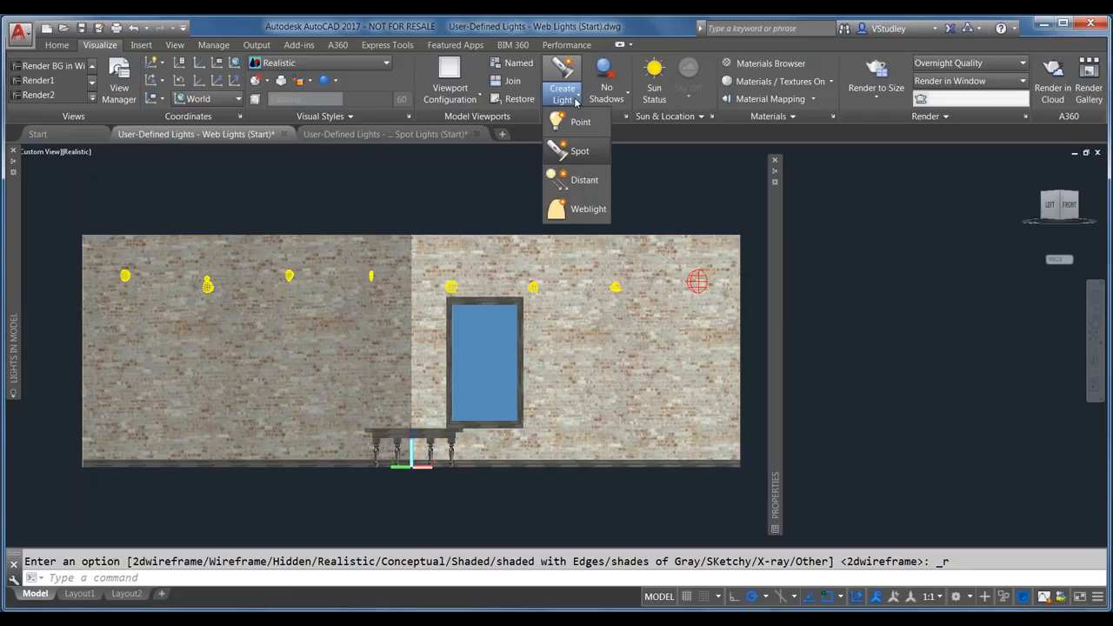
Step: Place a new web light right of the wall with the default target and select it
{"action": "left_click", "coordinate": [578, 209]}
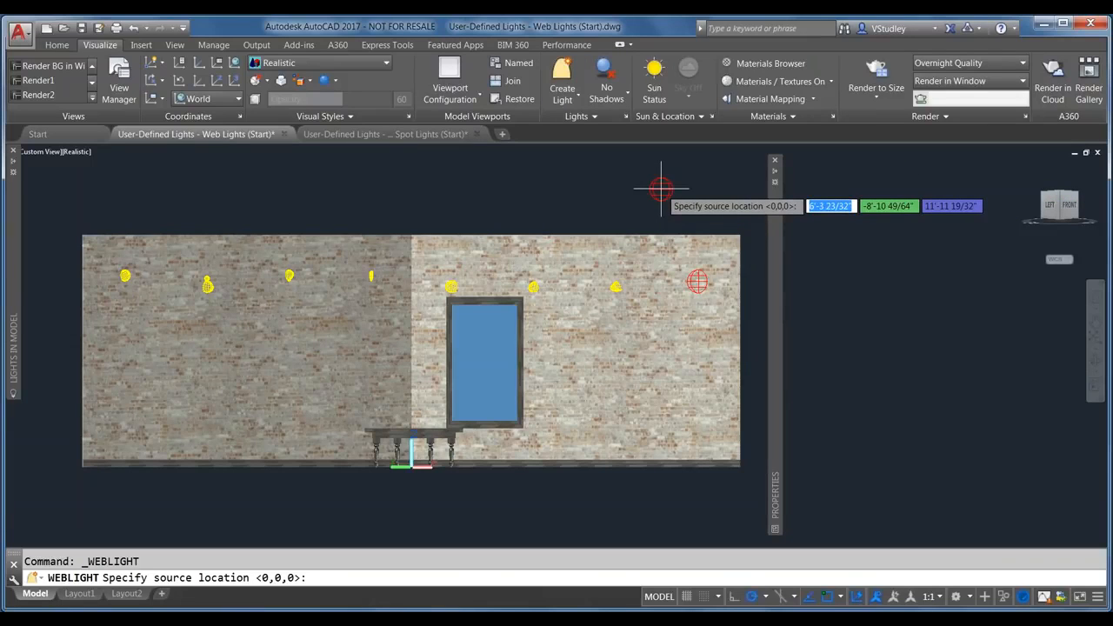
{"action": "left_click", "coordinate": [889, 271]}
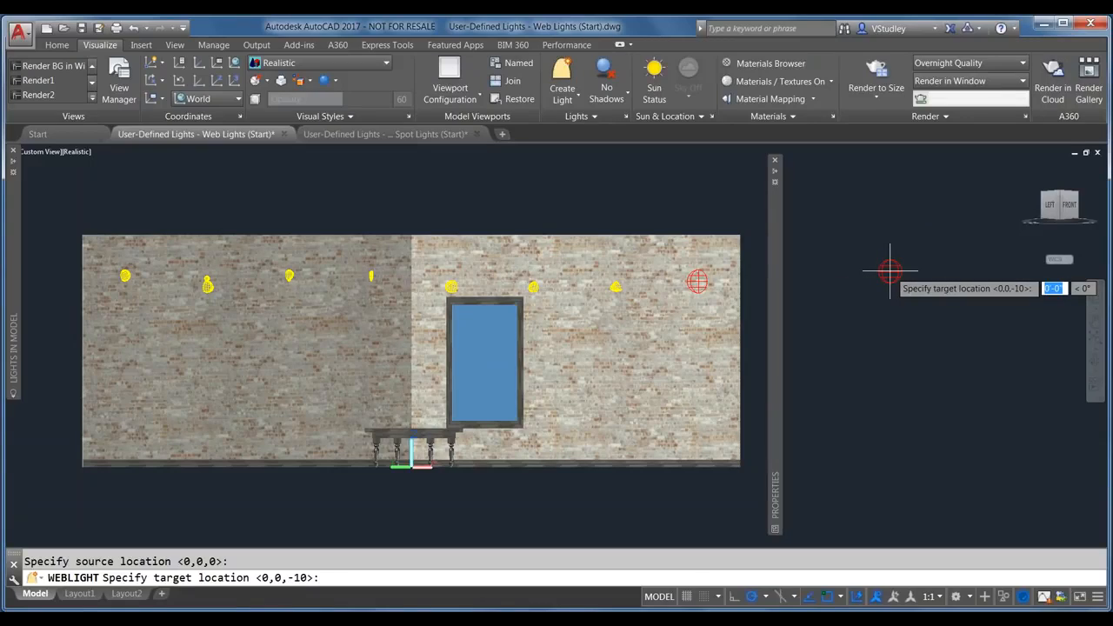
{"action": "key", "text": "Return"}
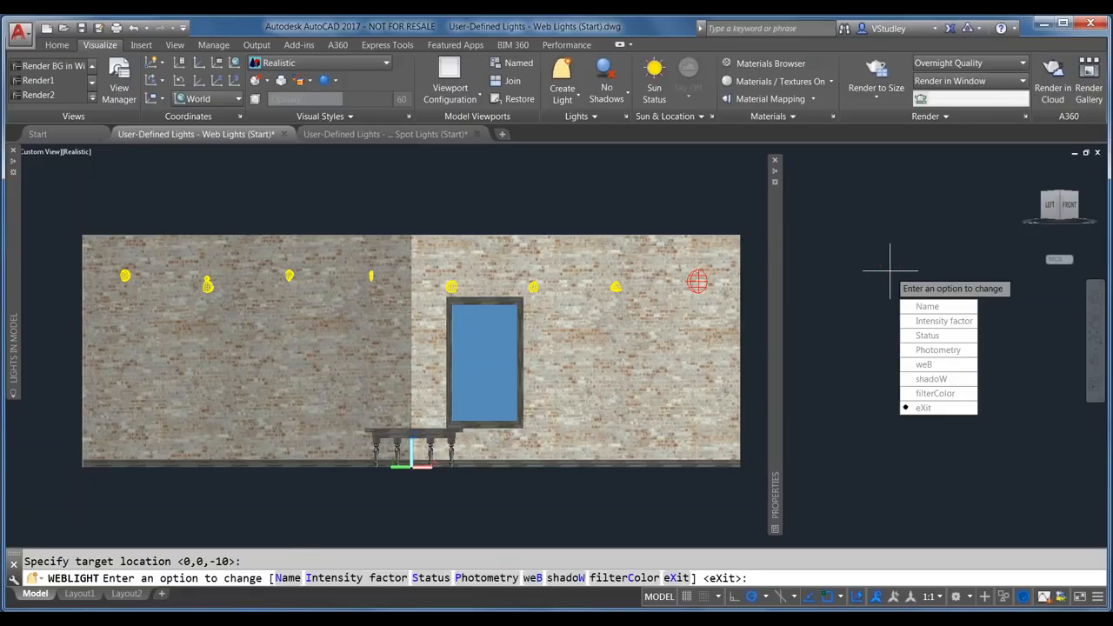
{"action": "key", "text": "Return"}
{"action": "left_click", "coordinate": [939, 316]}
{"action": "left_click", "coordinate": [813, 235]}
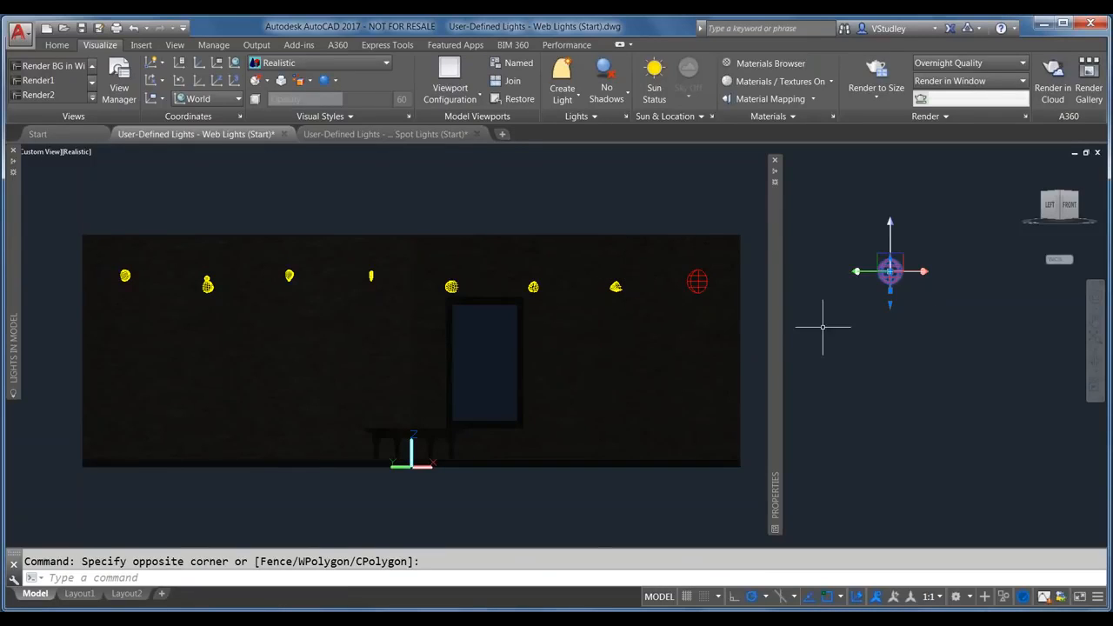
{"action": "key", "text": "Escape"}
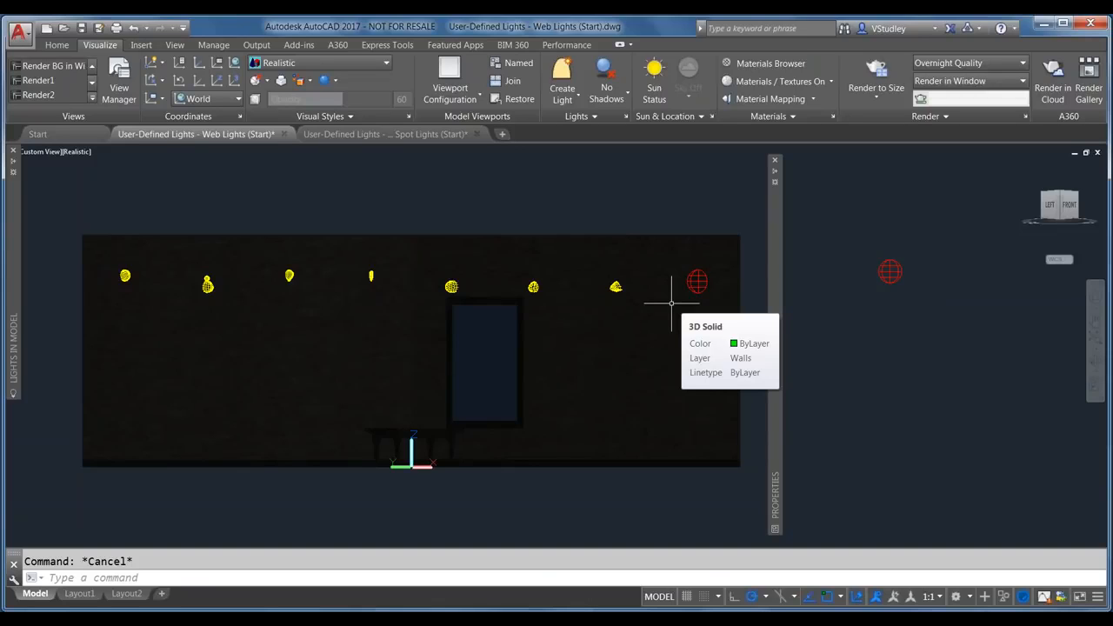
{"action": "left_click", "coordinate": [887, 265]}
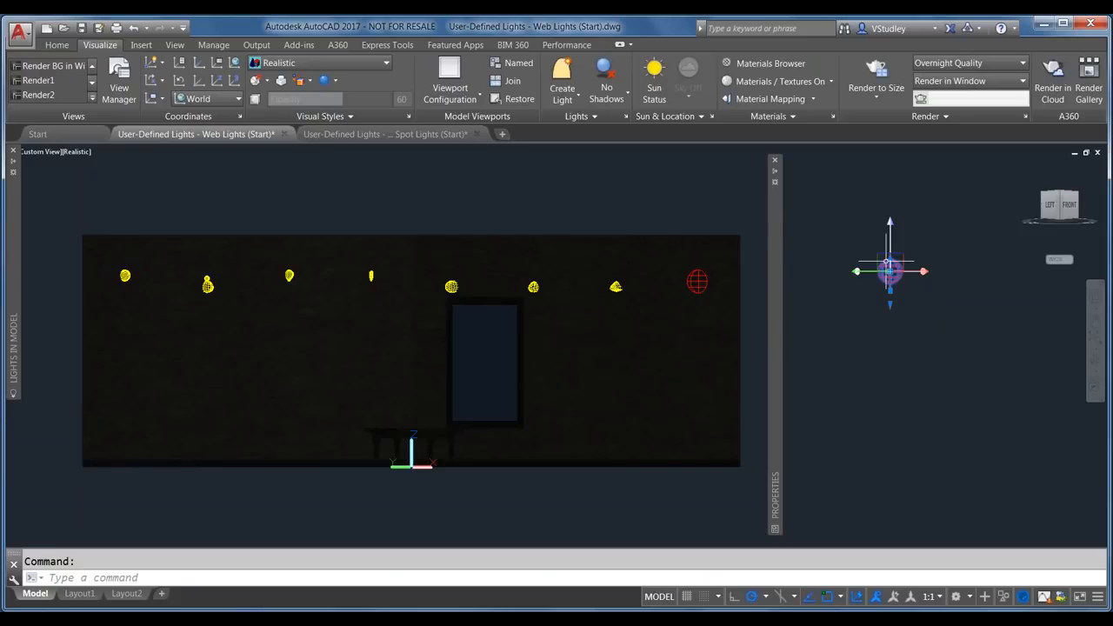
{"action": "mouse_move", "coordinate": [15, 242]}
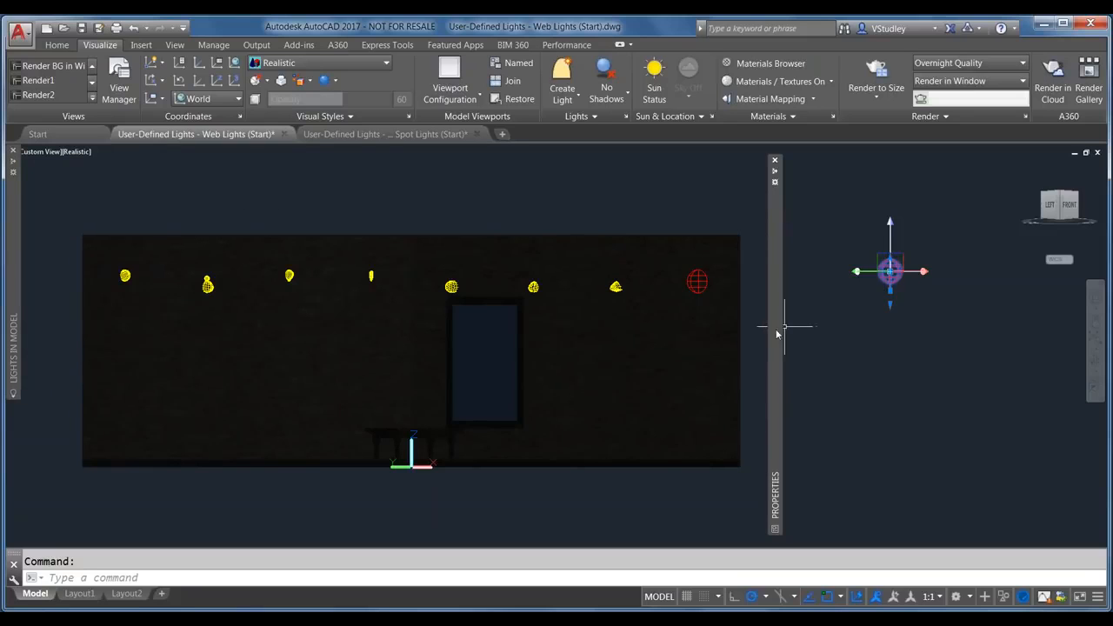
{"action": "mouse_move", "coordinate": [777, 333]}
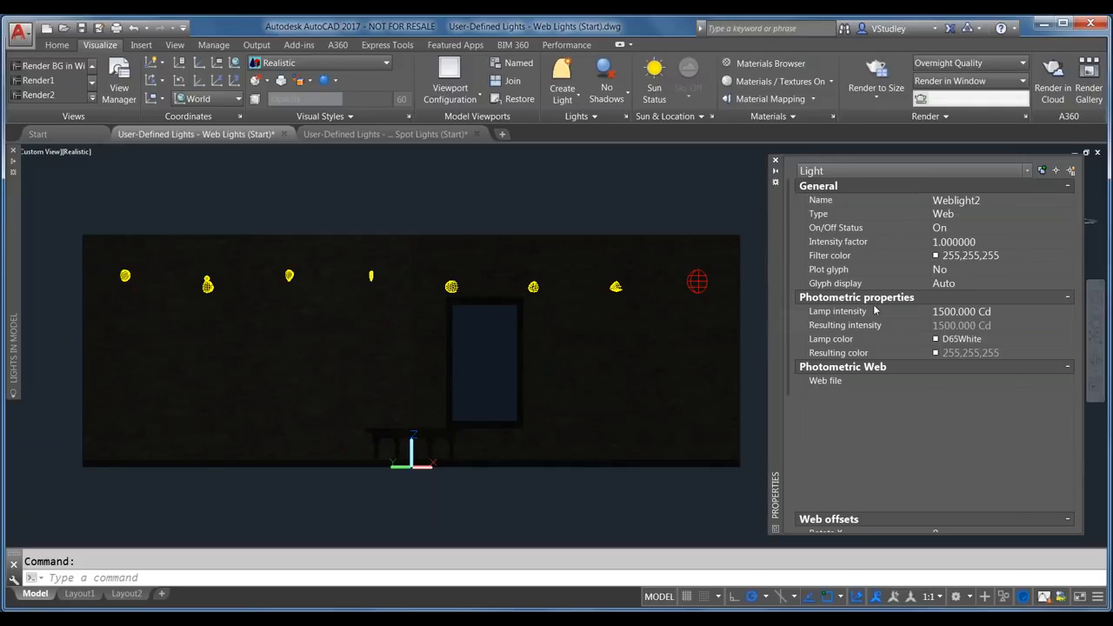
Step: Keep Weblight2's type as Web and browse for its photometric web file
{"action": "left_click", "coordinate": [970, 217]}
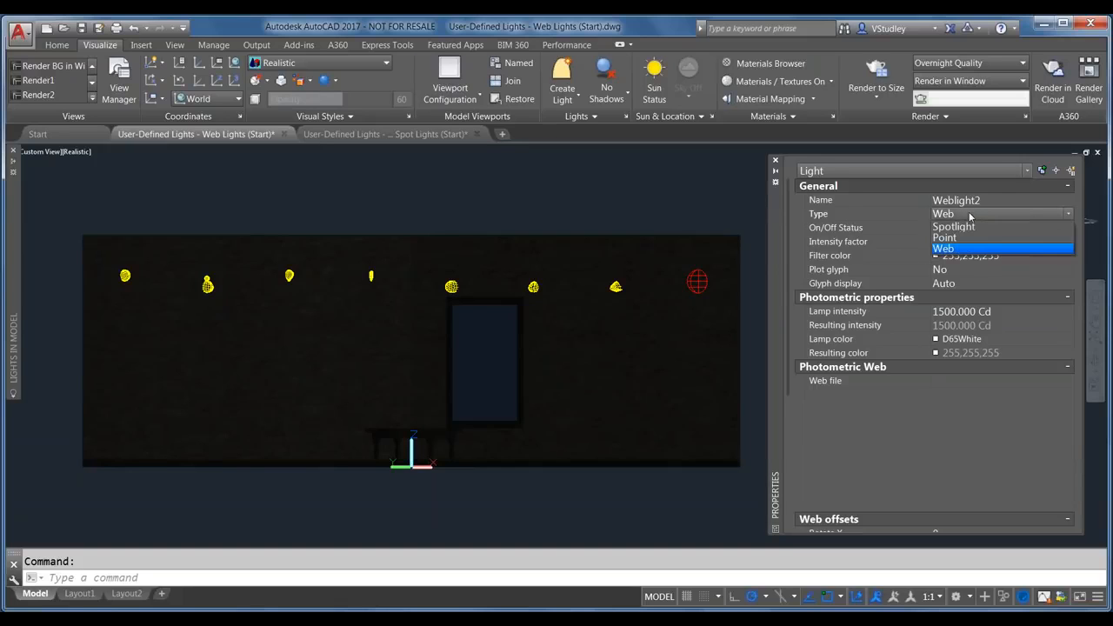
{"action": "left_click", "coordinate": [971, 216]}
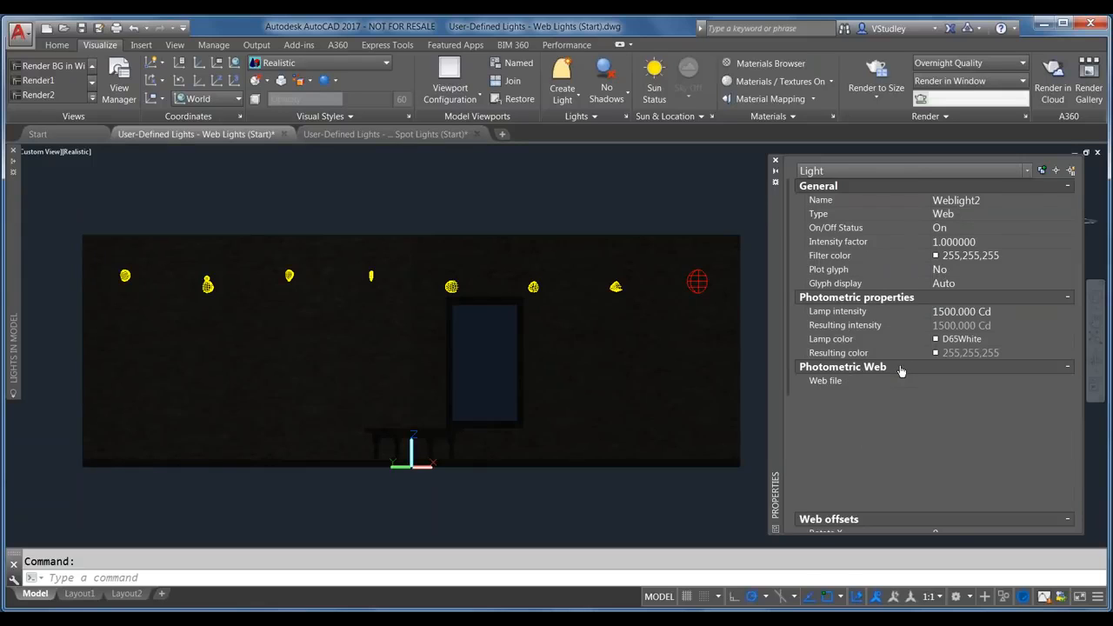
{"action": "scroll", "coordinate": [900, 371], "scroll_direction": "down", "scroll_amount": 5}
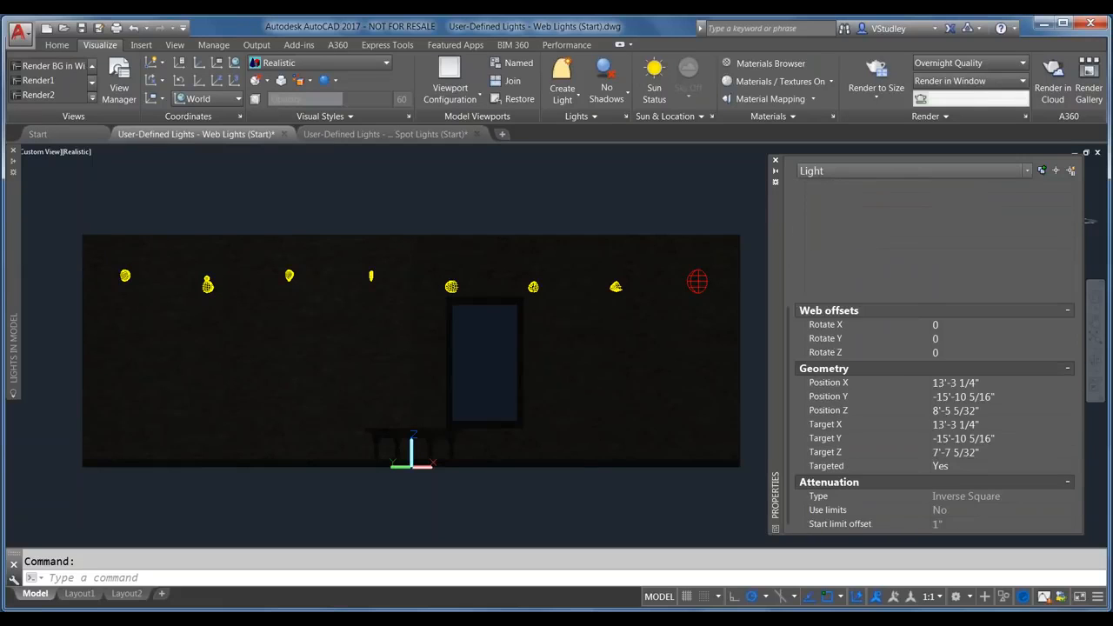
{"action": "scroll", "coordinate": [860, 414], "scroll_direction": "down", "scroll_amount": 3}
{"action": "scroll", "coordinate": [934, 347], "scroll_direction": "up", "scroll_amount": 3}
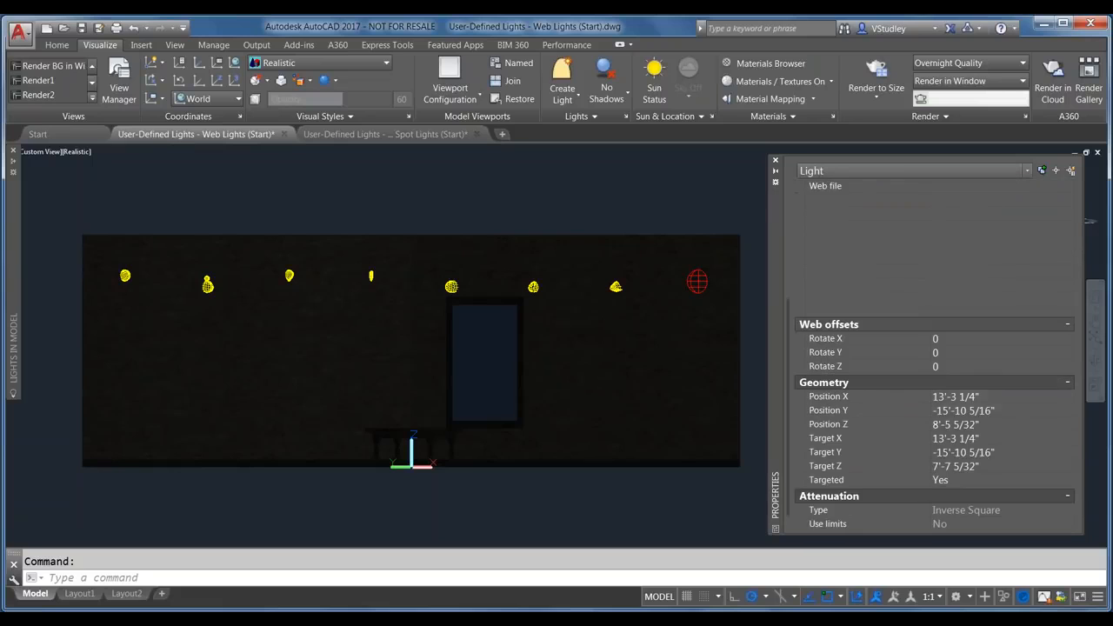
{"action": "scroll", "coordinate": [934, 348], "scroll_direction": "up", "scroll_amount": 3}
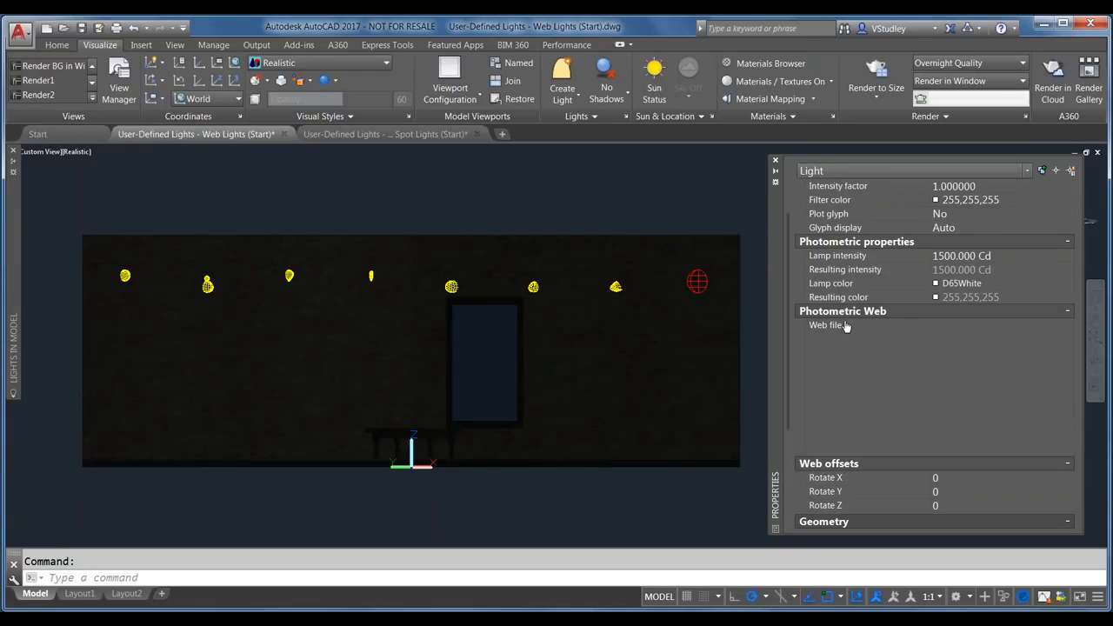
{"action": "left_click", "coordinate": [987, 328]}
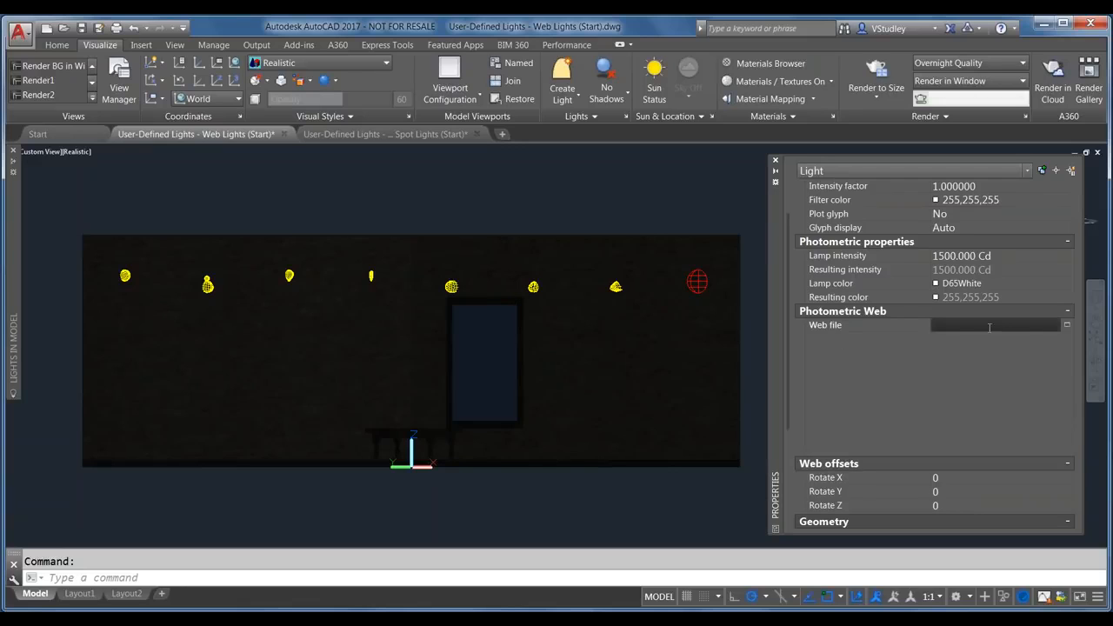
{"action": "left_click", "coordinate": [1067, 326]}
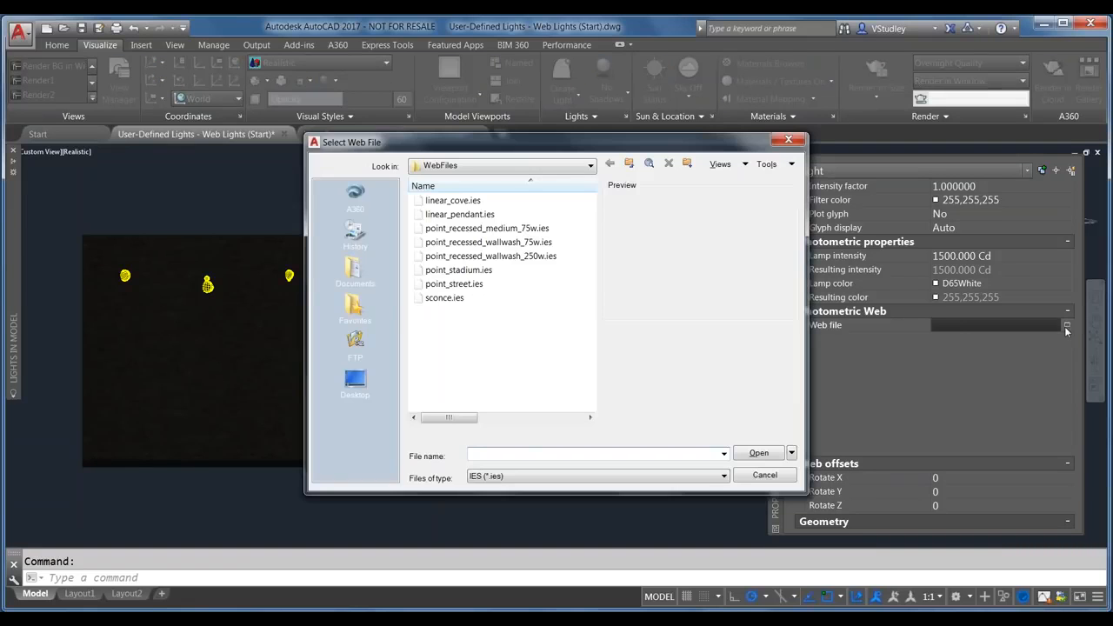
Step: Move the Select Web File dialog aside, go to WebFiles and preview linear_cove.ies
{"action": "left_click_drag", "start_coordinate": [576, 146], "coordinate": [404, 55]}
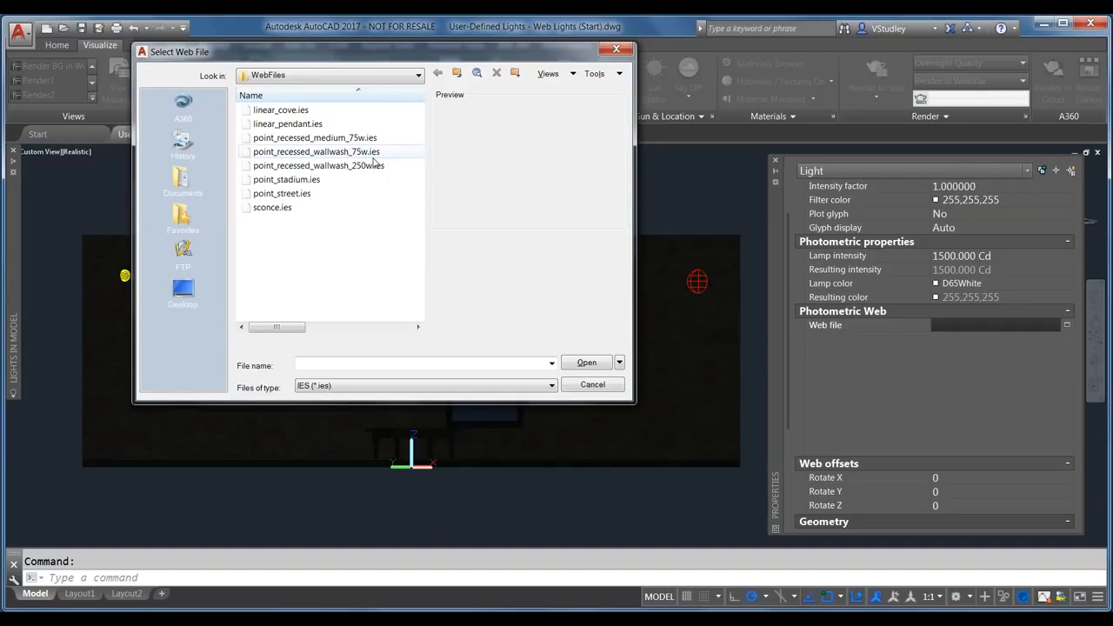
{"action": "left_click", "coordinate": [418, 76]}
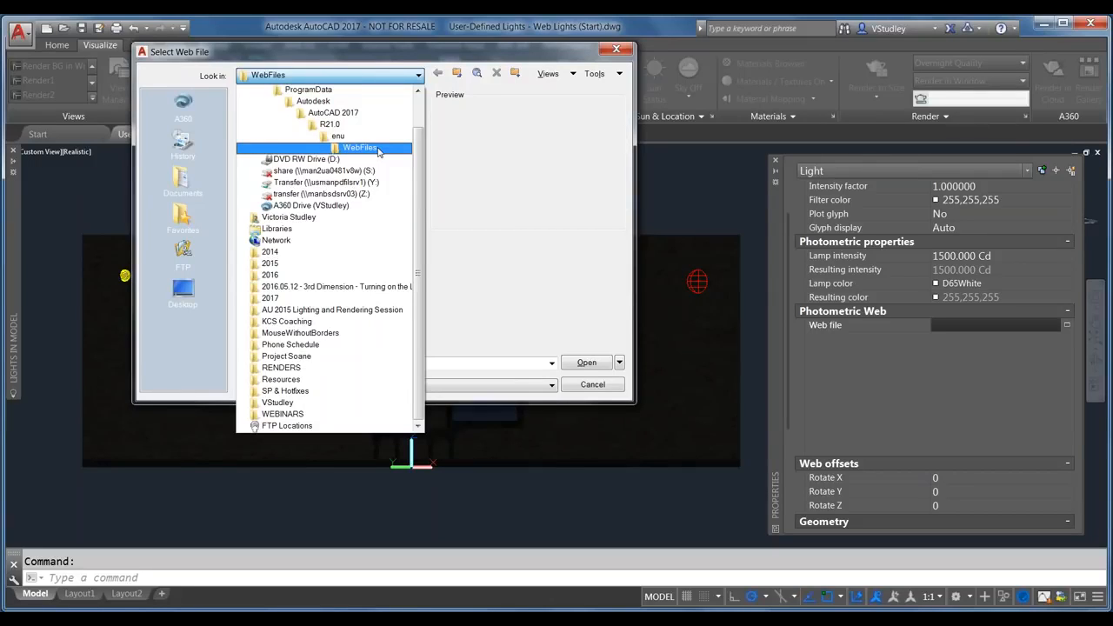
{"action": "left_click_drag", "start_coordinate": [419, 159], "coordinate": [416, 123]}
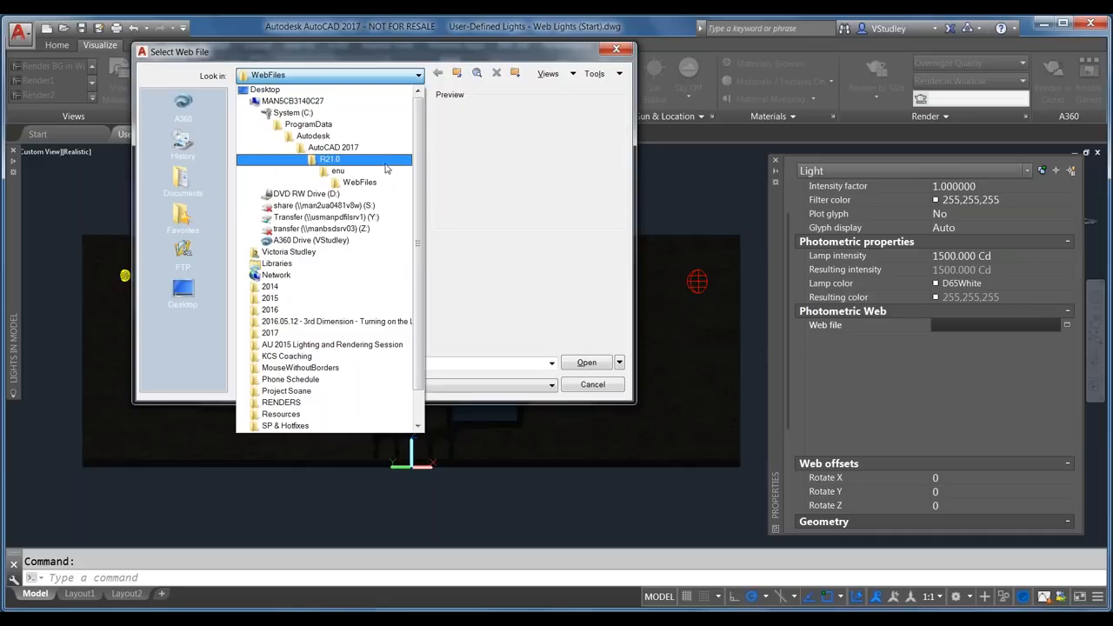
{"action": "left_click", "coordinate": [382, 184]}
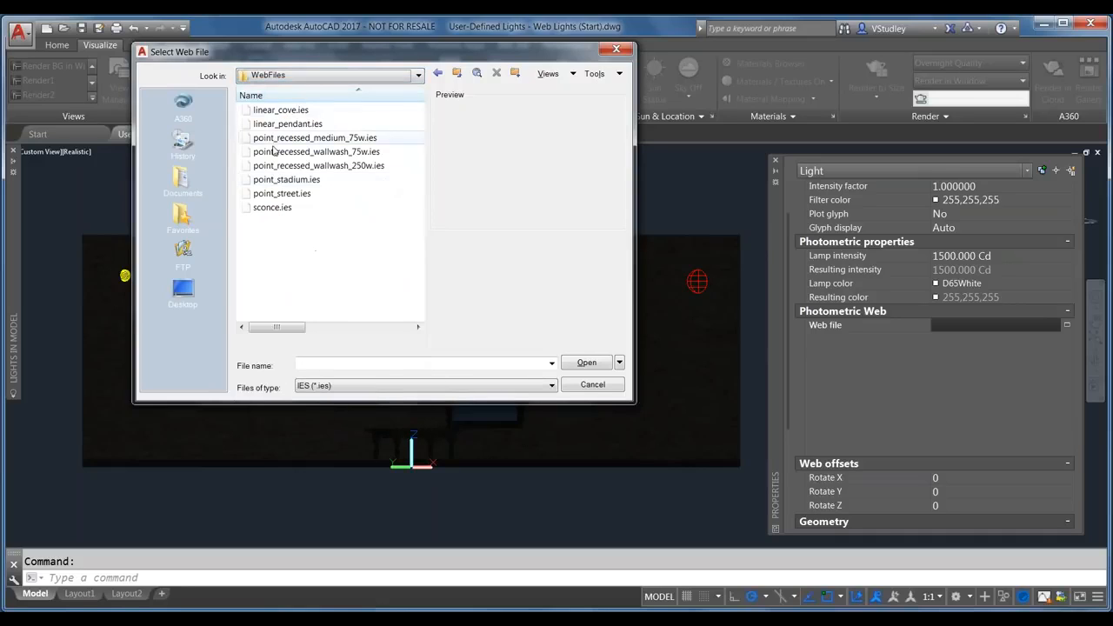
{"action": "left_click", "coordinate": [293, 110]}
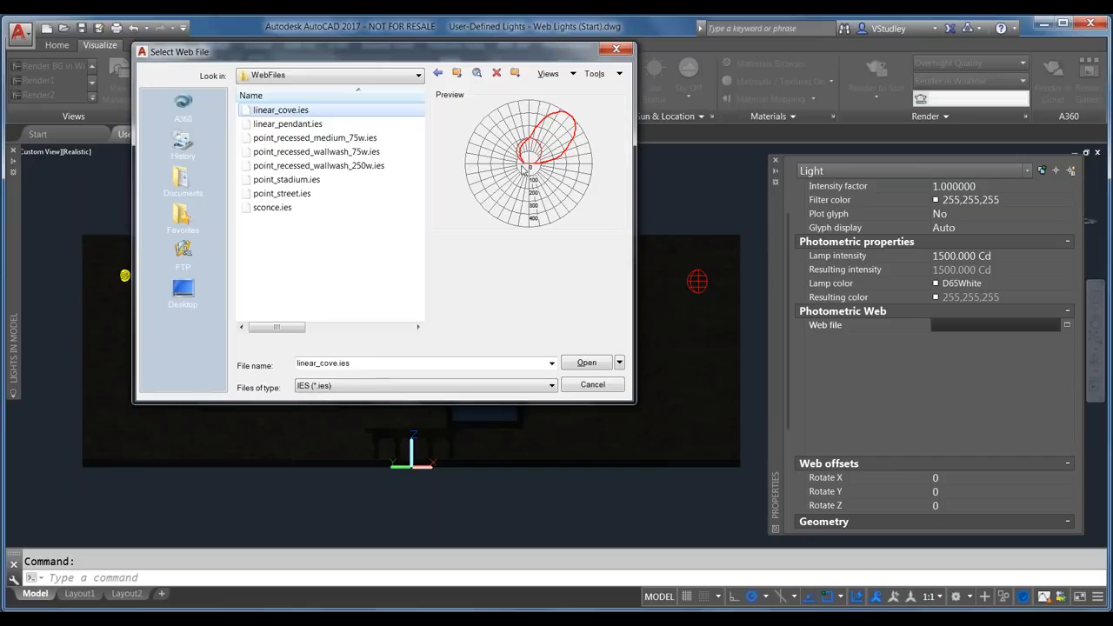
Step: Compare the linear, point_recessed, stadium and street .ies previews, then open sconce.ies for Weblight2
{"action": "left_click", "coordinate": [289, 127]}
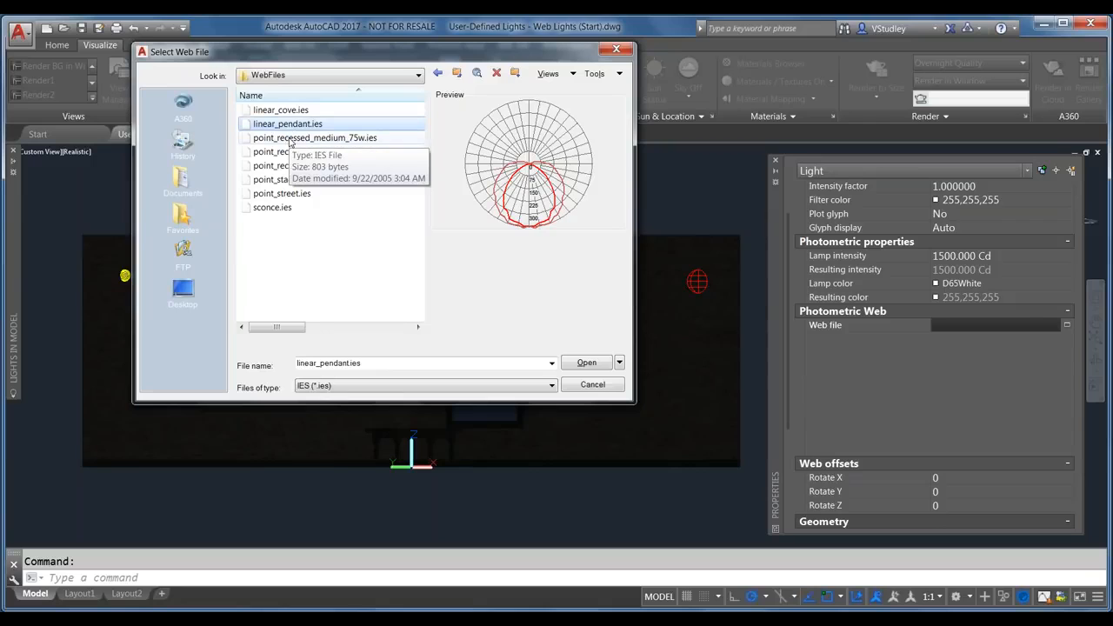
{"action": "left_click", "coordinate": [290, 139]}
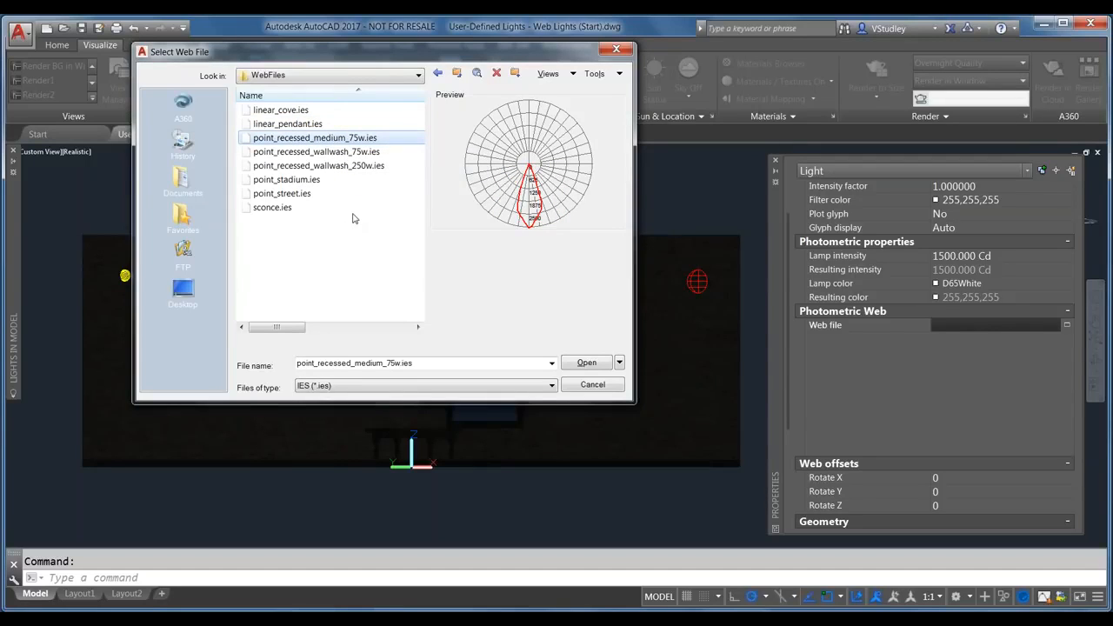
{"action": "left_click", "coordinate": [331, 155]}
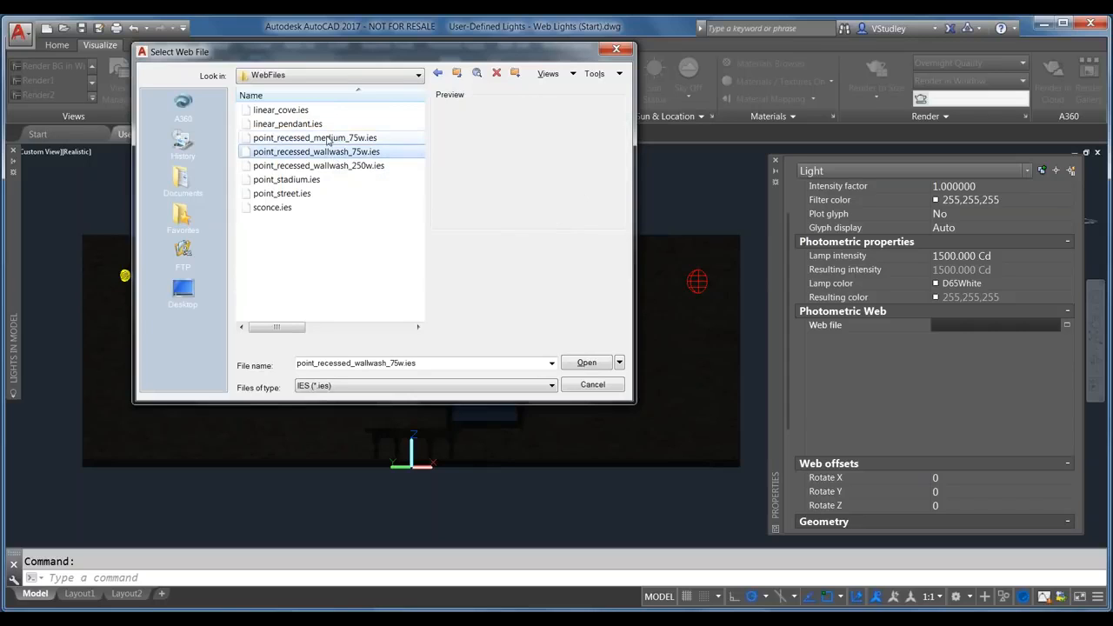
{"action": "left_click", "coordinate": [335, 141]}
{"action": "left_click", "coordinate": [338, 152]}
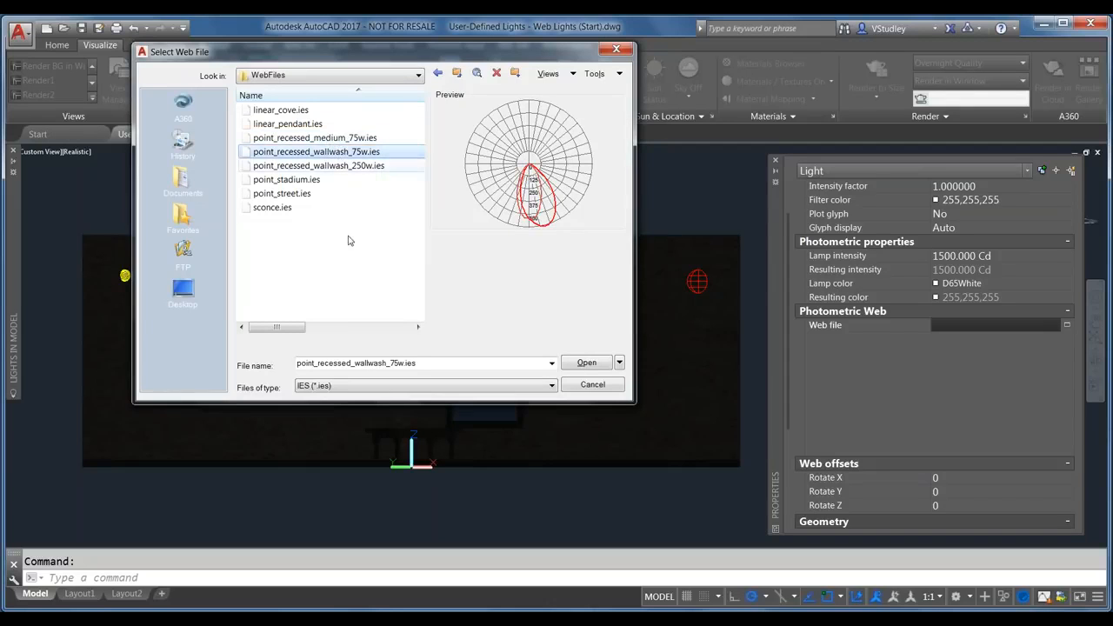
{"action": "left_click", "coordinate": [294, 167]}
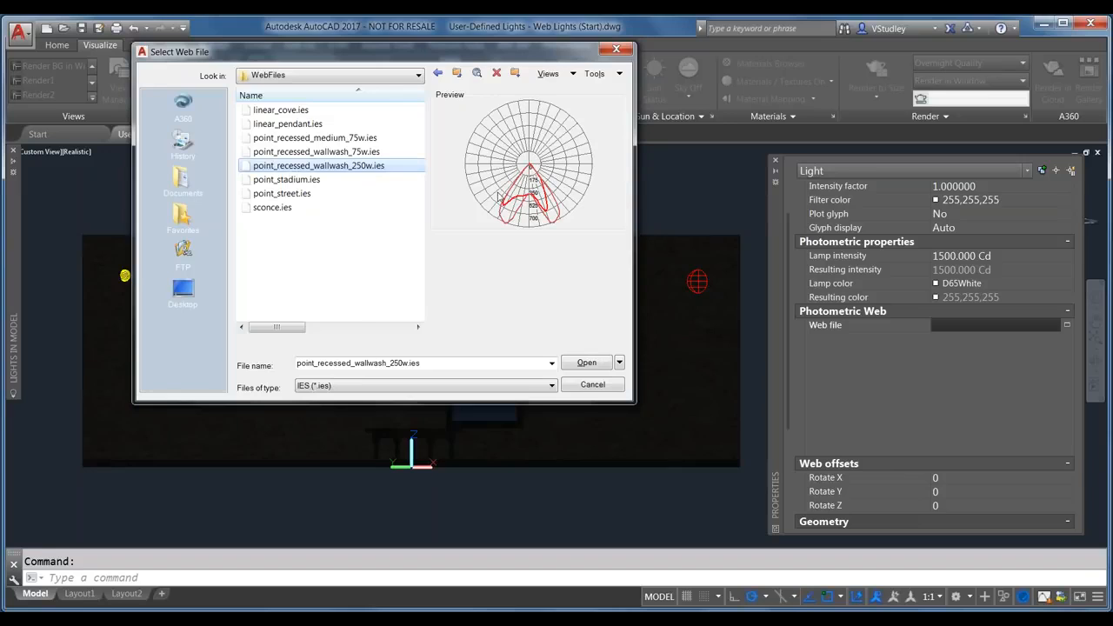
{"action": "left_click", "coordinate": [278, 179]}
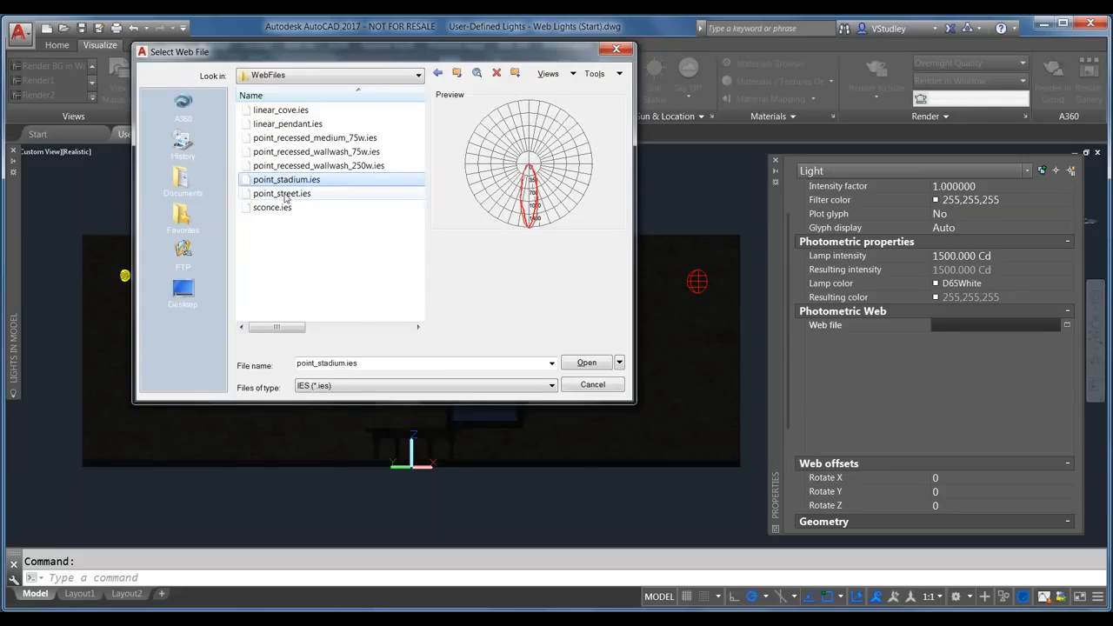
{"action": "left_click", "coordinate": [279, 194]}
{"action": "left_click", "coordinate": [279, 208]}
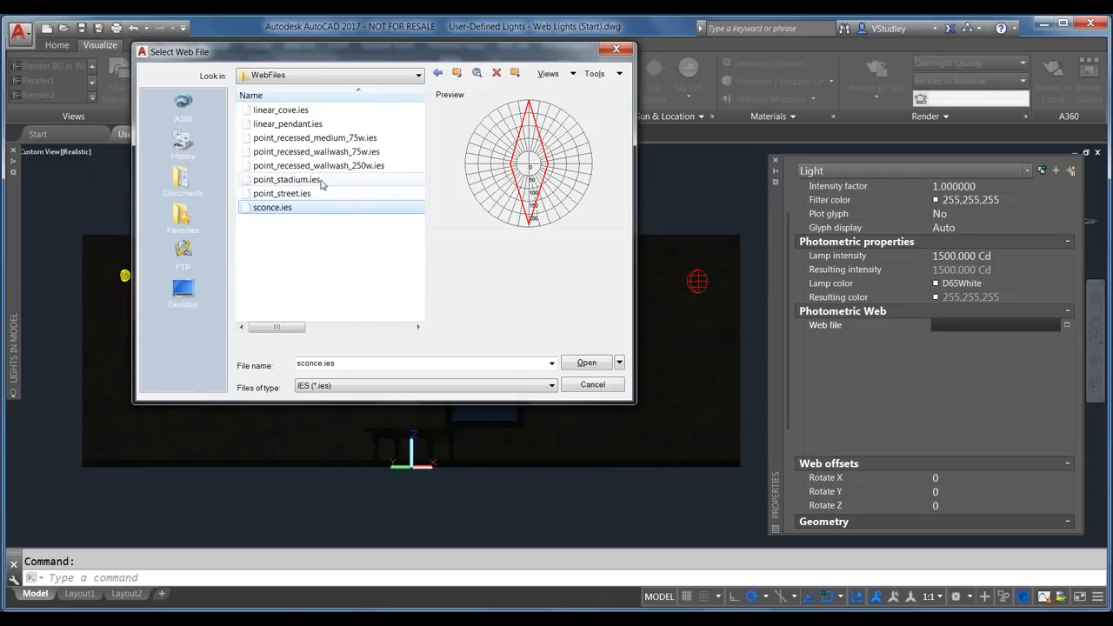
{"action": "left_click", "coordinate": [584, 363]}
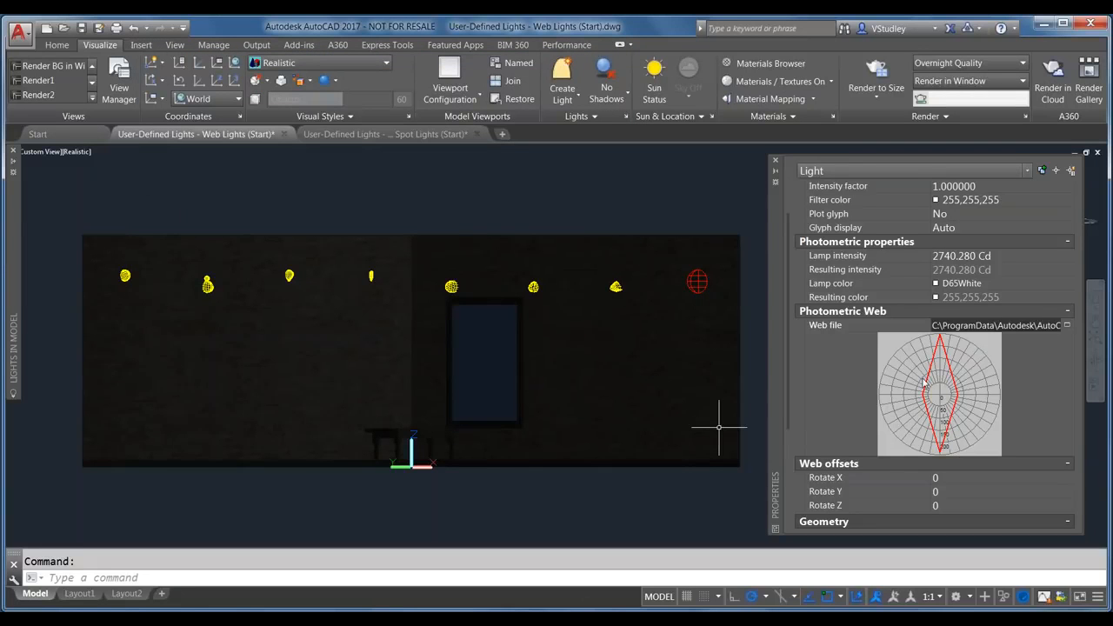
Step: Float the Properties palette and reselect Weblight2 in the drawing
{"action": "double_click", "coordinate": [778, 324]}
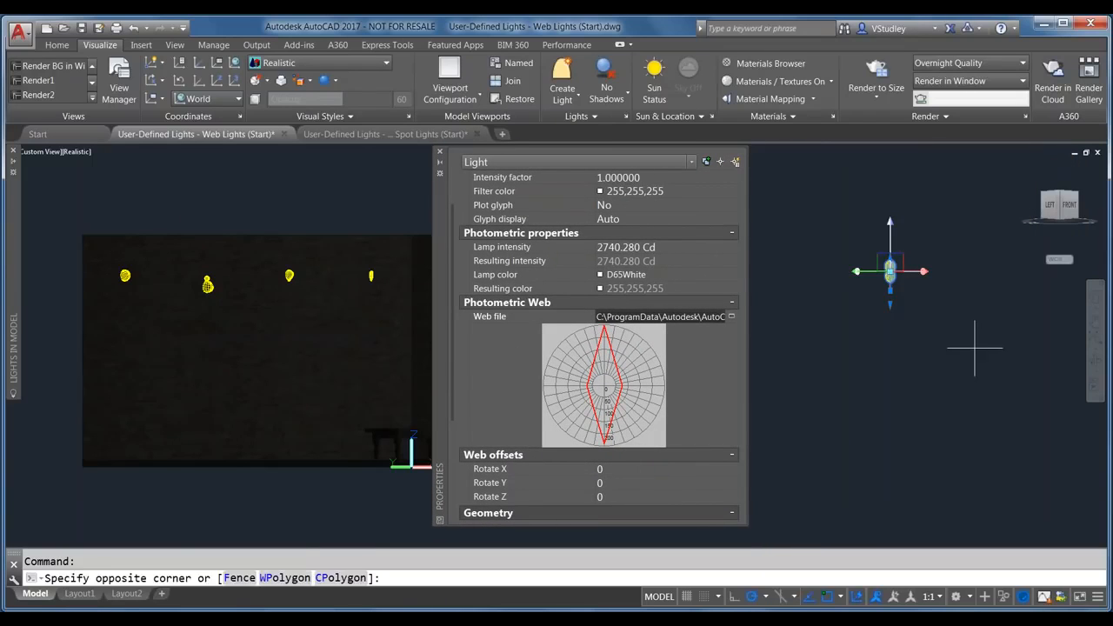
{"action": "left_click", "coordinate": [971, 338]}
{"action": "key", "text": "Escape"}
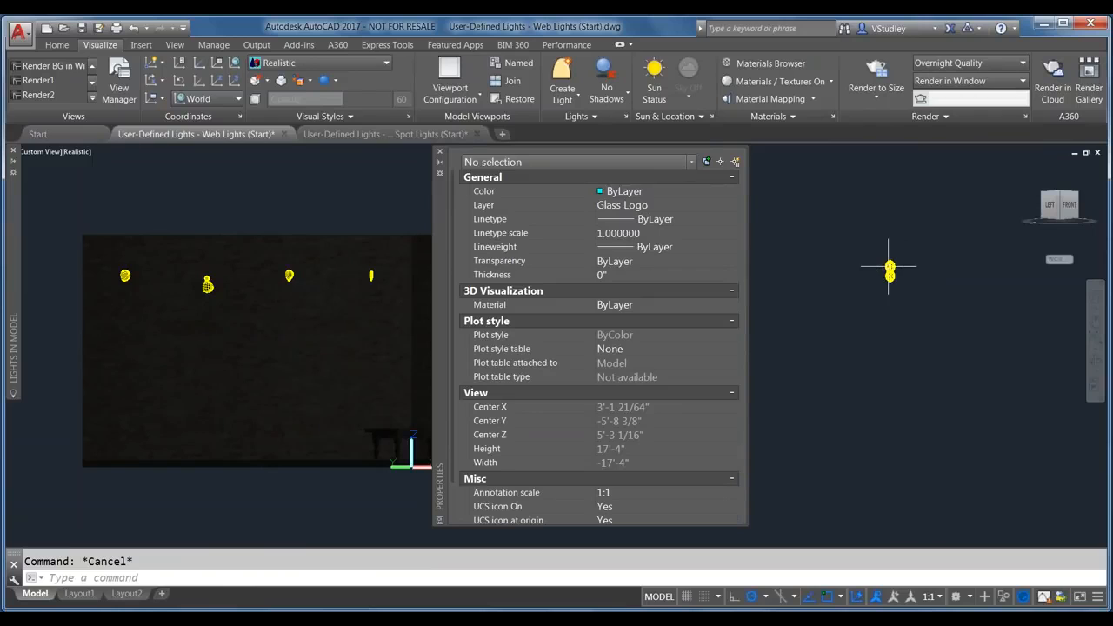
{"action": "left_click", "coordinate": [890, 272]}
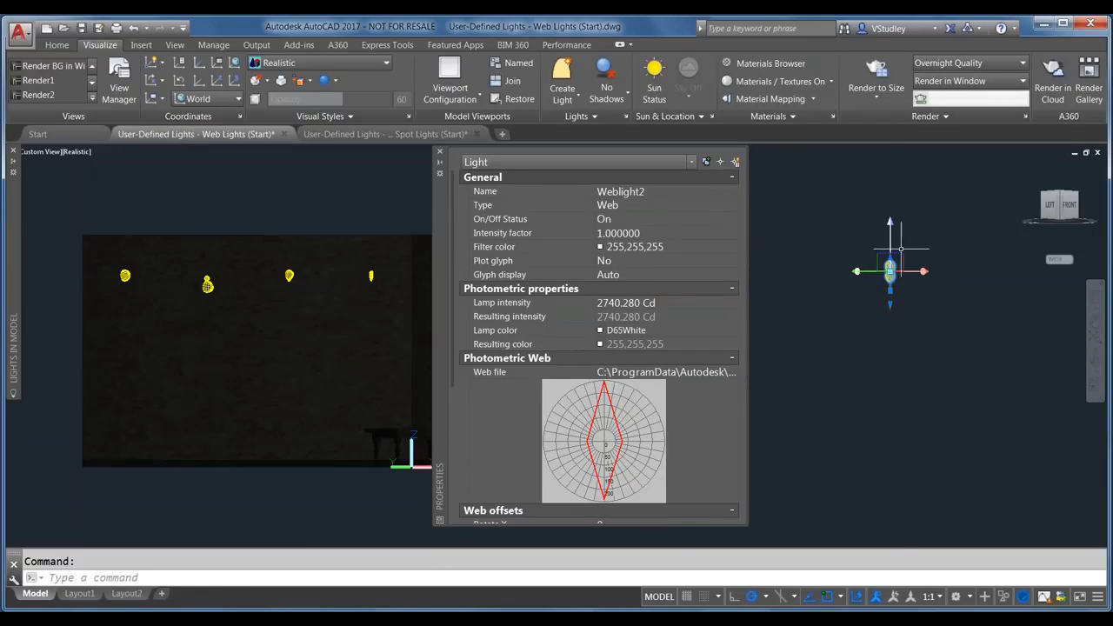
{"action": "scroll", "coordinate": [891, 274], "scroll_direction": "up", "scroll_amount": 1}
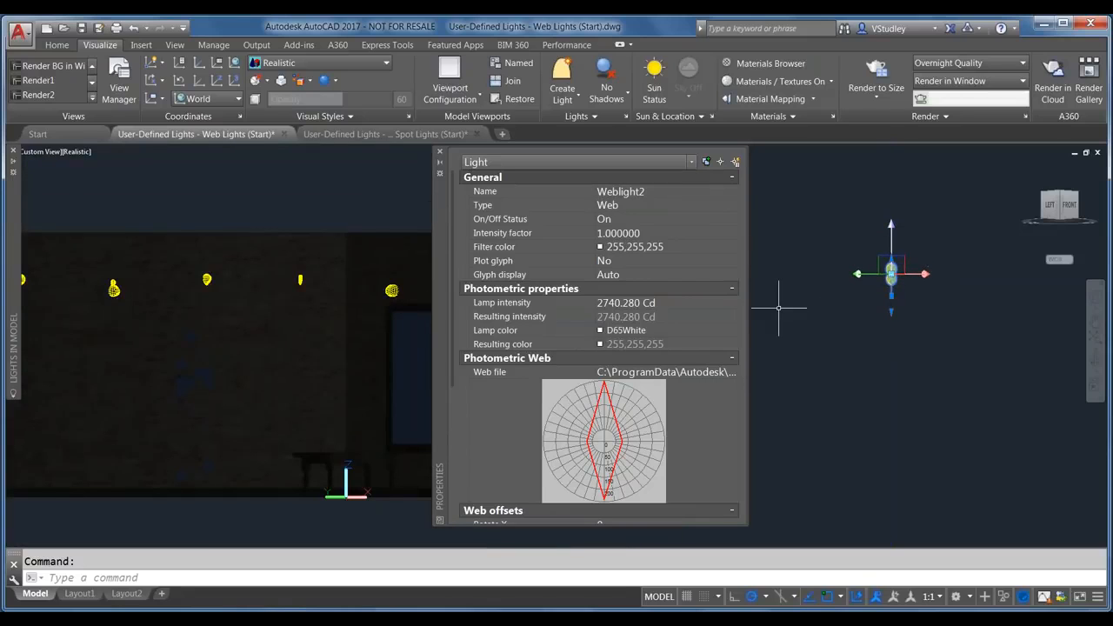
{"action": "left_click", "coordinate": [84, 153]}
Step: Switch to 2D Wireframe and window-select Weblight2 to inspect it, then deselect it
{"action": "left_click", "coordinate": [124, 174]}
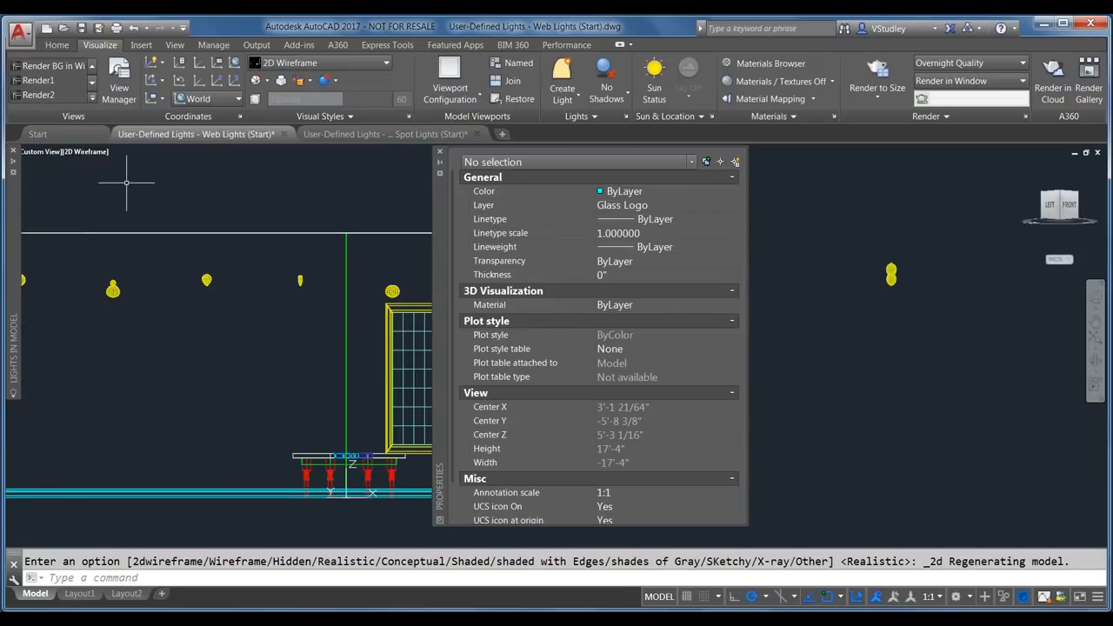
{"action": "scroll", "coordinate": [899, 274], "scroll_direction": "up", "scroll_amount": 2}
{"action": "scroll", "coordinate": [899, 273], "scroll_direction": "up", "scroll_amount": 5}
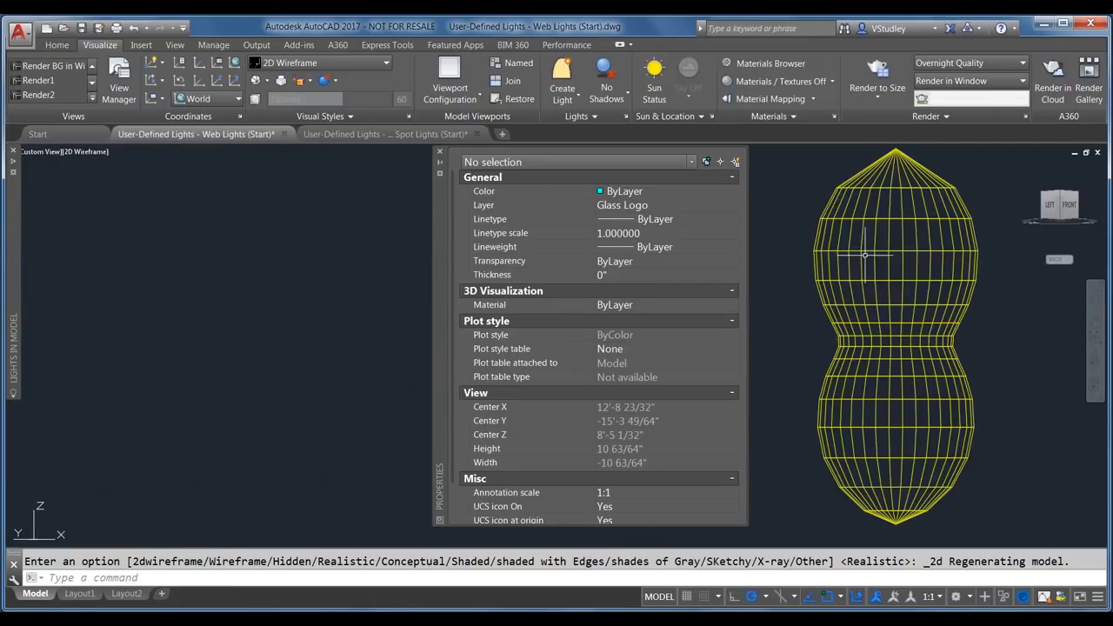
{"action": "left_click", "coordinate": [839, 257]}
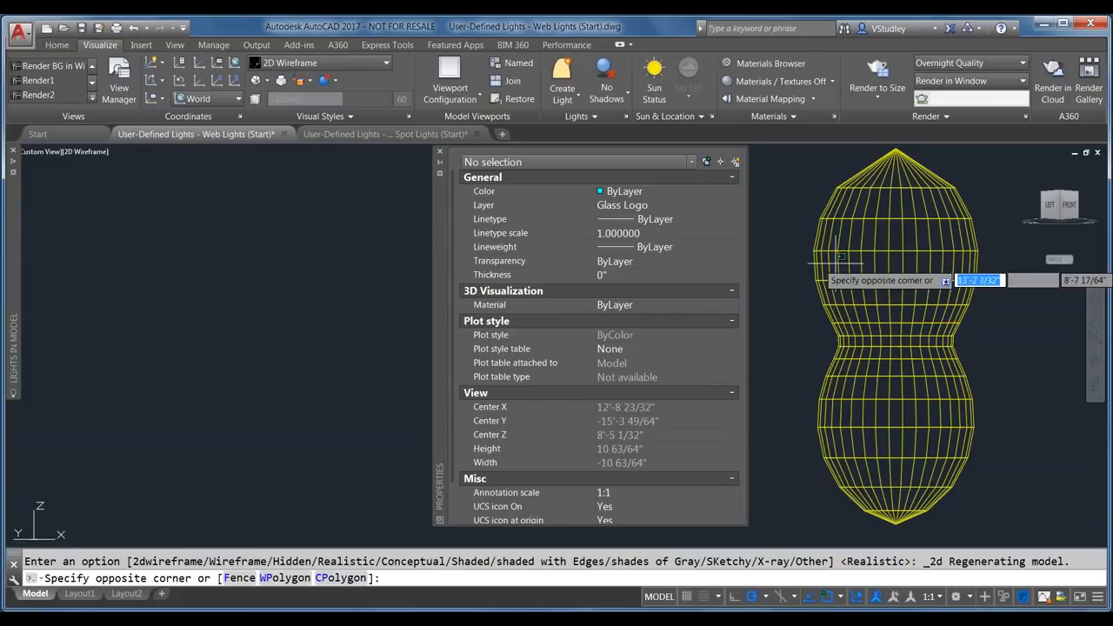
{"action": "left_click", "coordinate": [795, 249]}
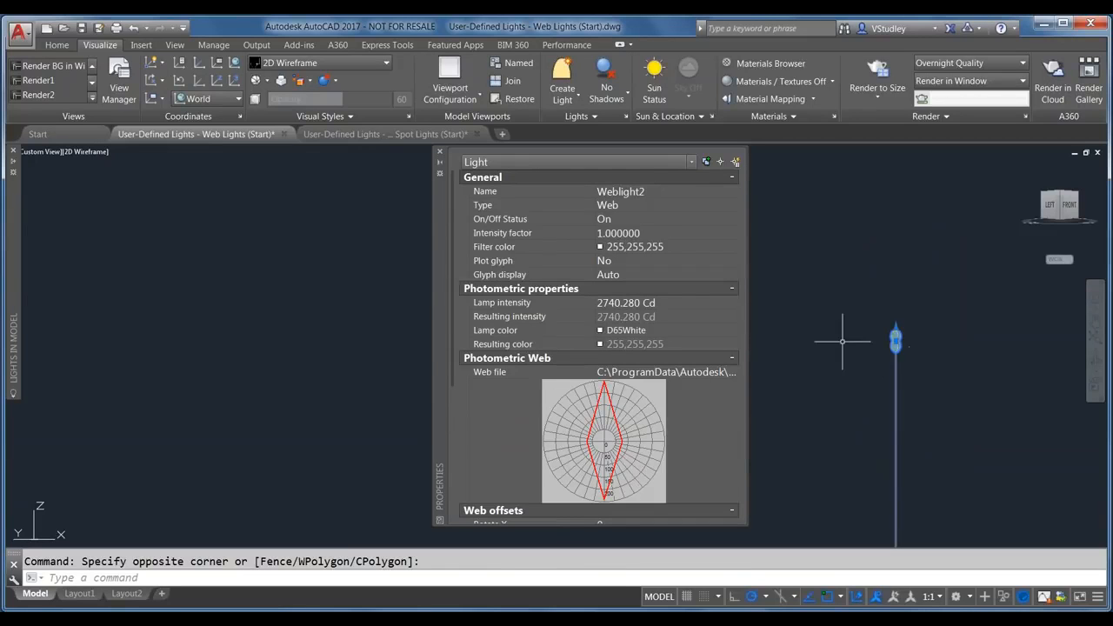
{"action": "key", "text": "Escape"}
Step: Move the Properties palette aside and bring up the A360 room render image
{"action": "scroll", "coordinate": [803, 310], "scroll_direction": "down", "scroll_amount": 6}
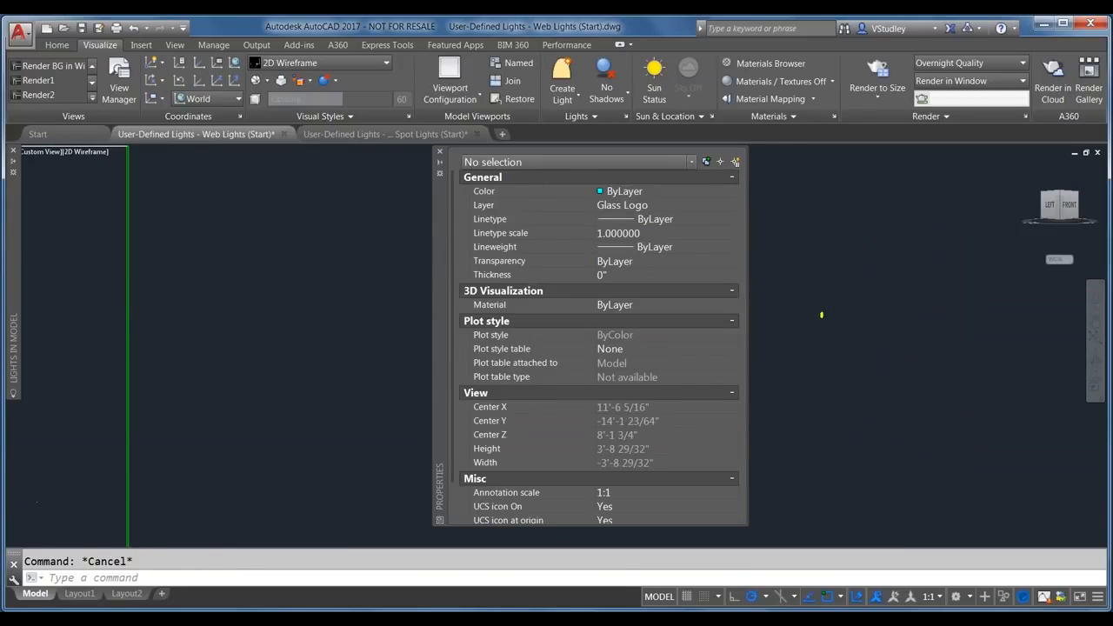
{"action": "scroll", "coordinate": [918, 307], "scroll_direction": "down", "scroll_amount": 4}
{"action": "scroll", "coordinate": [911, 307], "scroll_direction": "down", "scroll_amount": 2}
{"action": "left_click", "coordinate": [906, 316]}
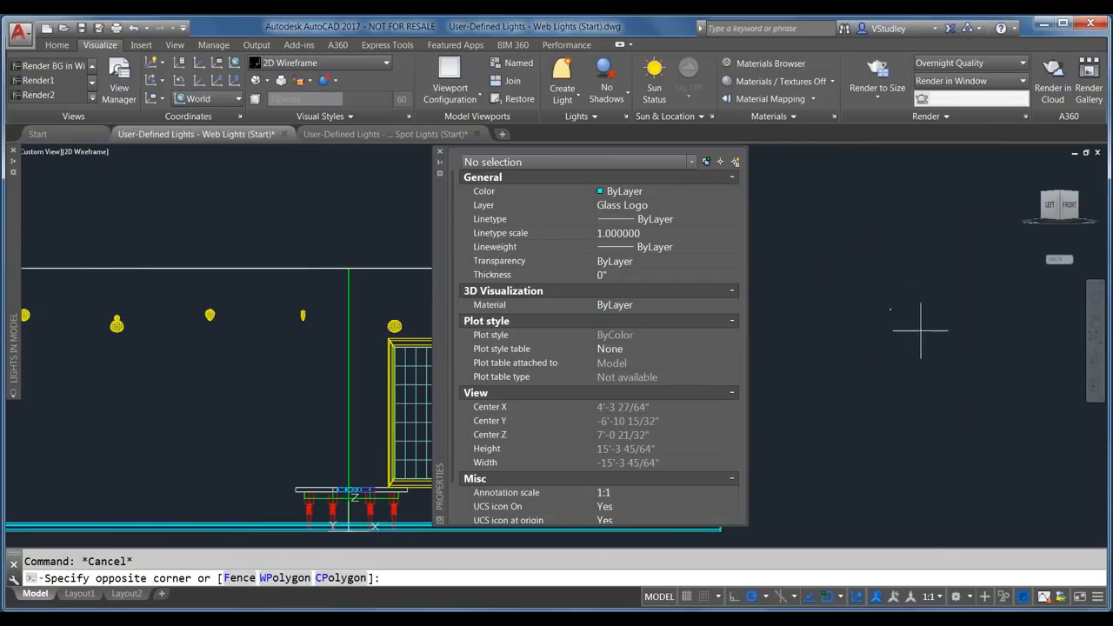
{"action": "left_click_drag", "start_coordinate": [439, 263], "coordinate": [706, 264]}
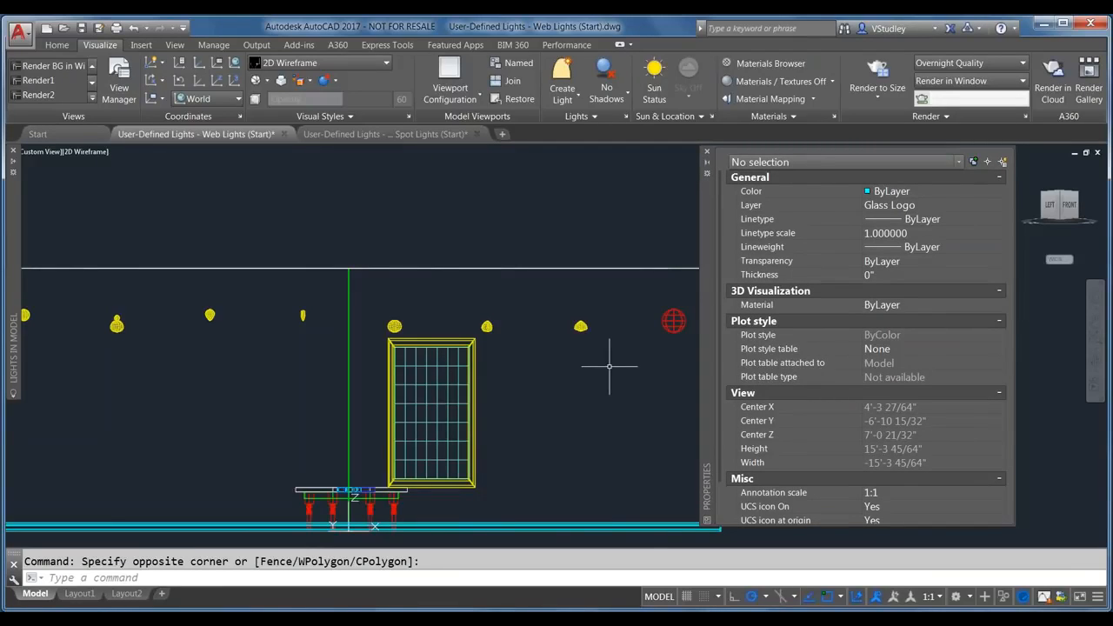
{"action": "left_click", "coordinate": [648, 548]}
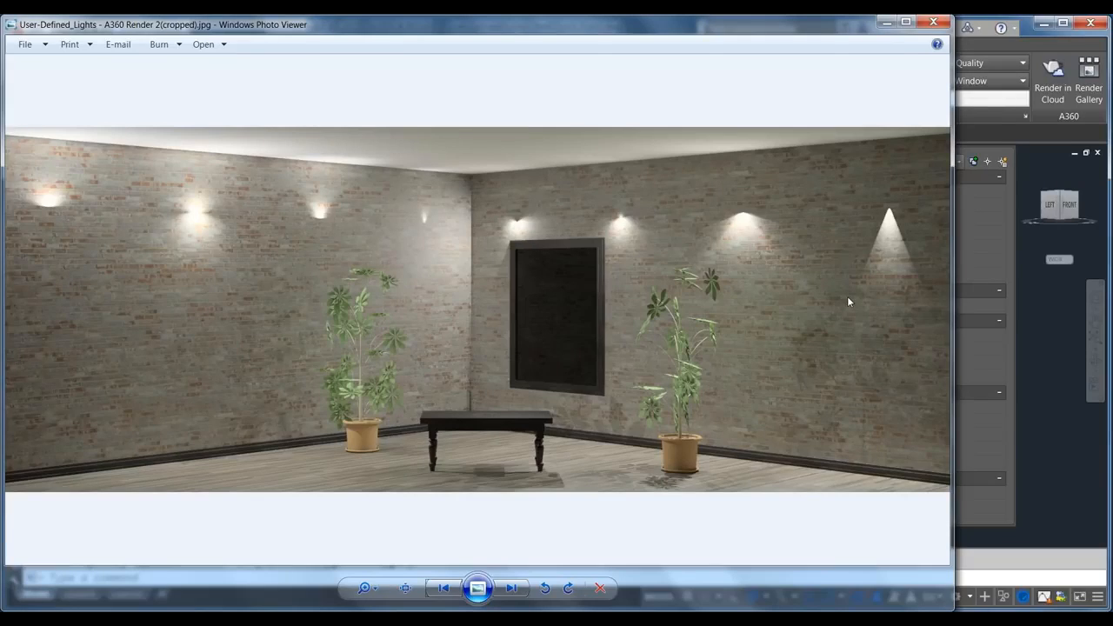
Step: Return to the AutoCAD Web Lights drawing after reviewing the render
{"action": "left_click", "coordinate": [1036, 475]}
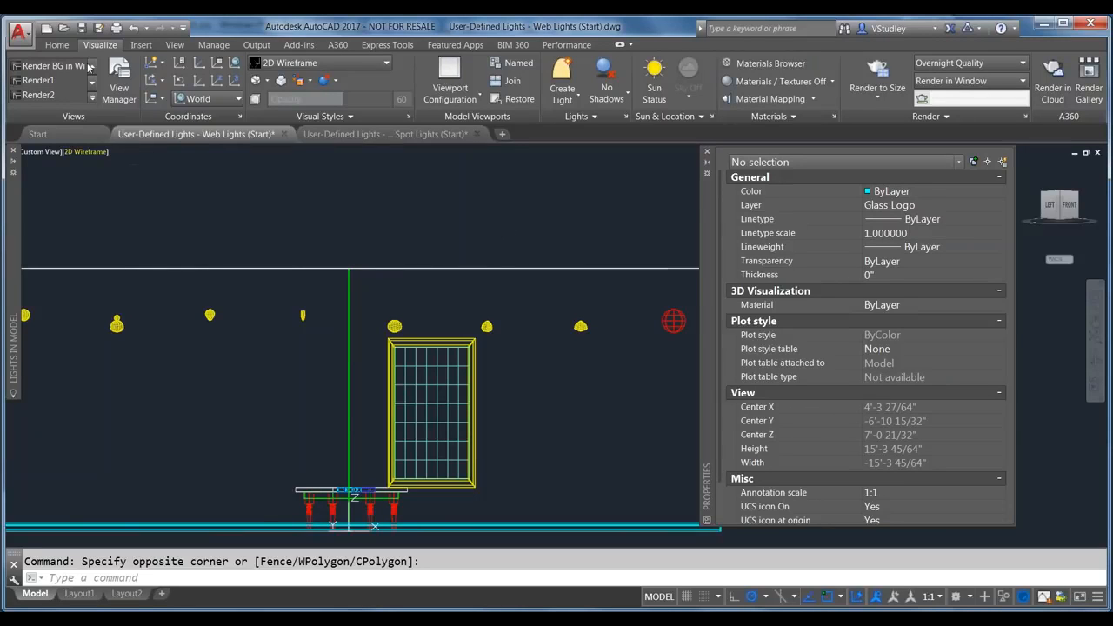
Step: Open Luminary Assembly - Point Light.dwg and Web Light.dwg together
{"action": "left_click", "coordinate": [63, 28]}
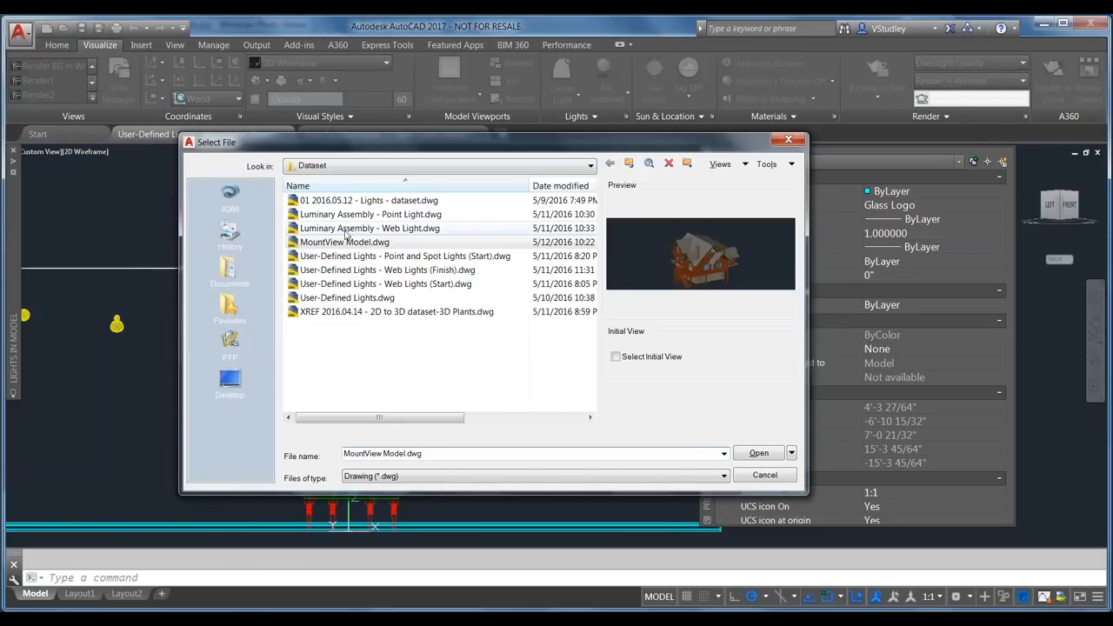
{"action": "left_click", "coordinate": [374, 214]}
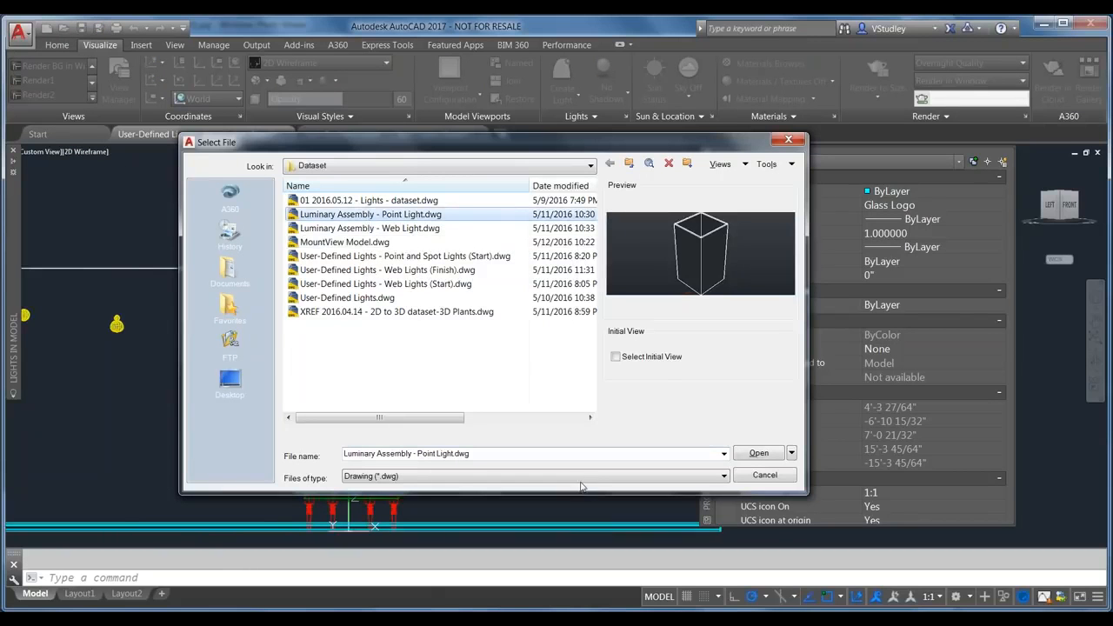
{"action": "left_click", "coordinate": [375, 229], "text": "ctrl"}
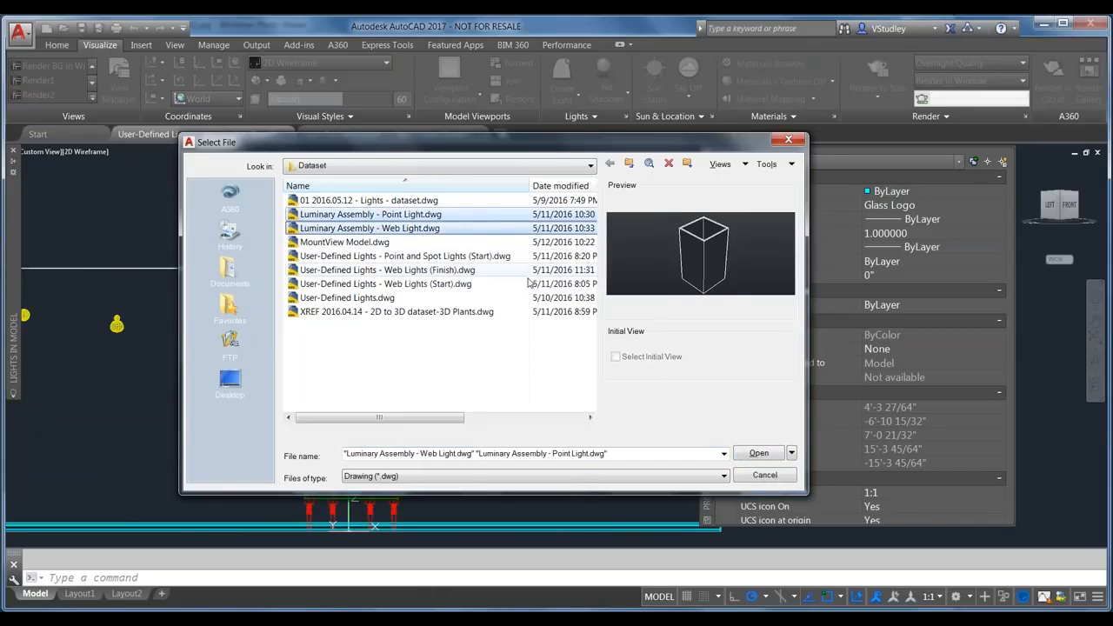
{"action": "left_click", "coordinate": [758, 453]}
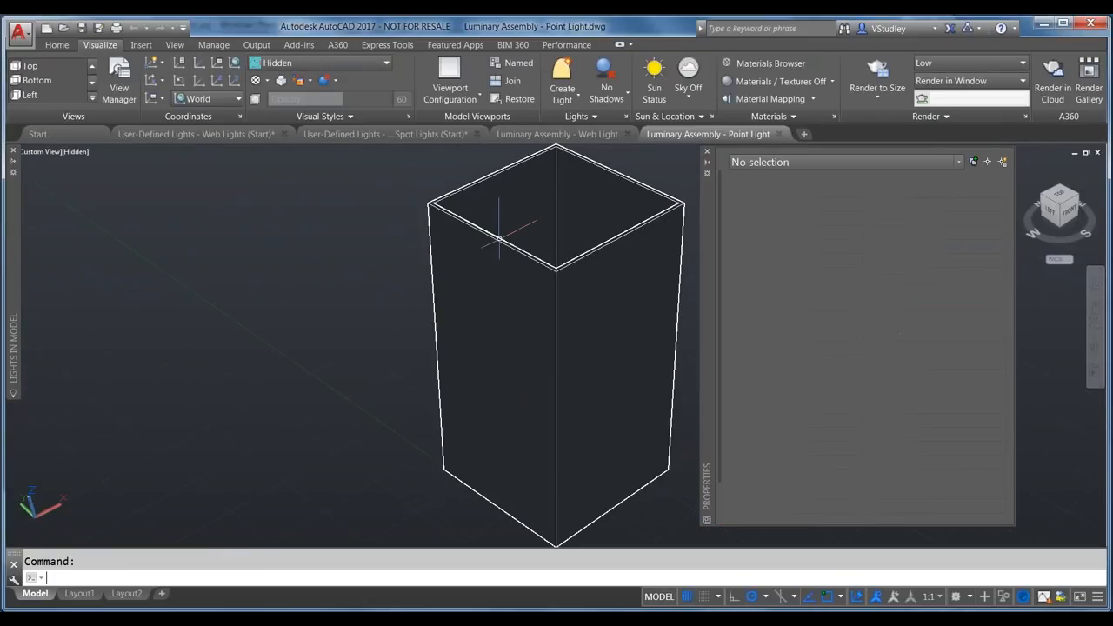
Step: Close the Properties palette and orbit to look down into the open-topped box
{"action": "left_click", "coordinate": [707, 152]}
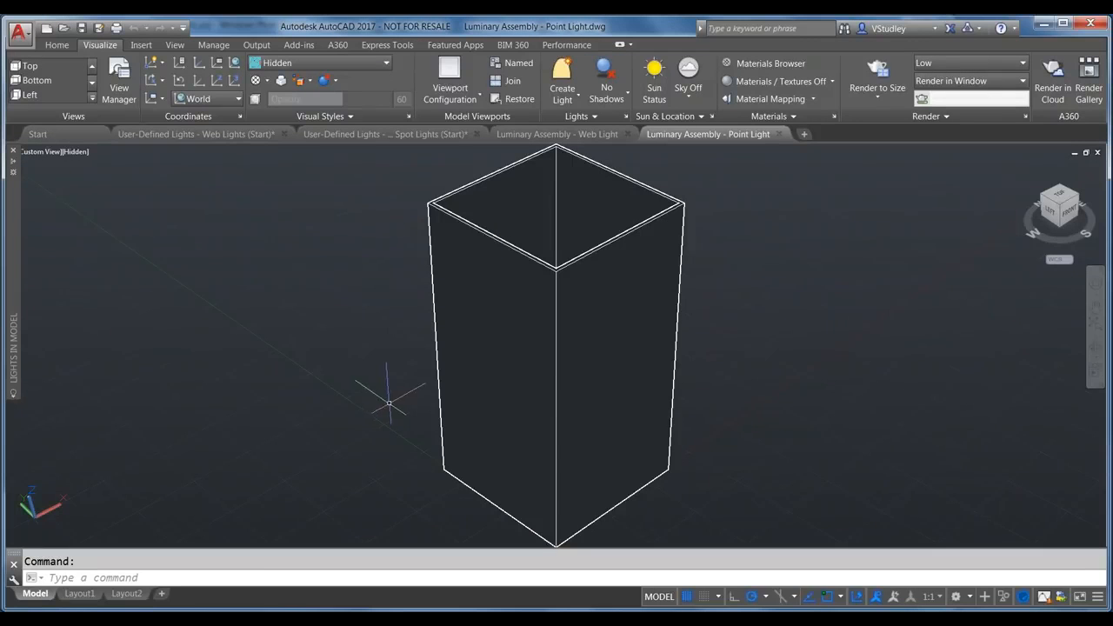
{"action": "scroll", "coordinate": [466, 335], "scroll_direction": "down", "scroll_amount": 2}
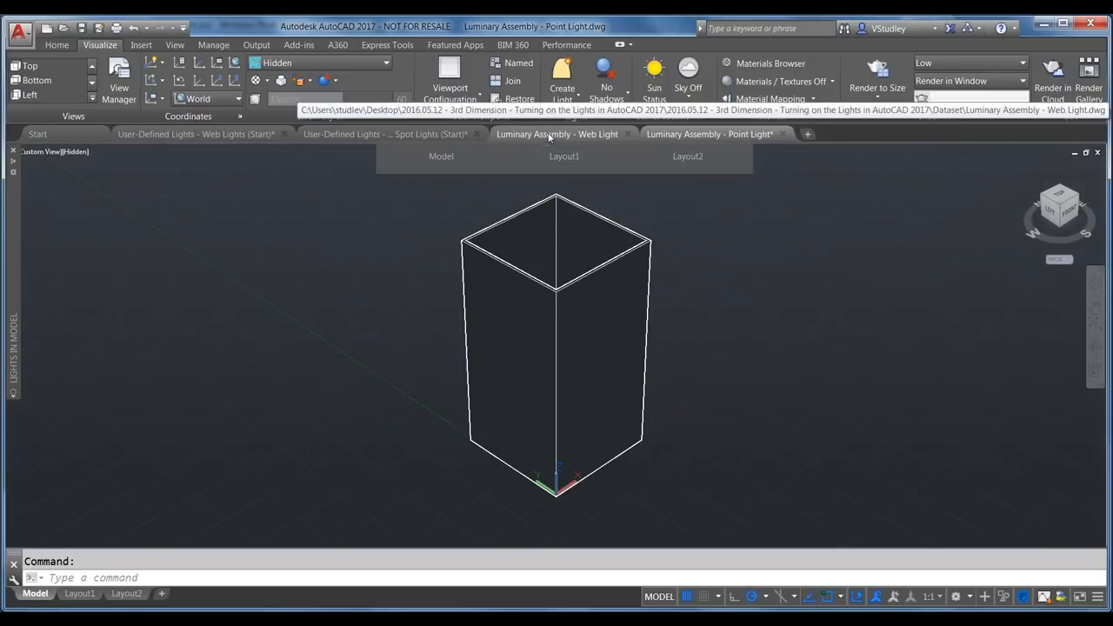
{"action": "left_click", "coordinate": [590, 274]}
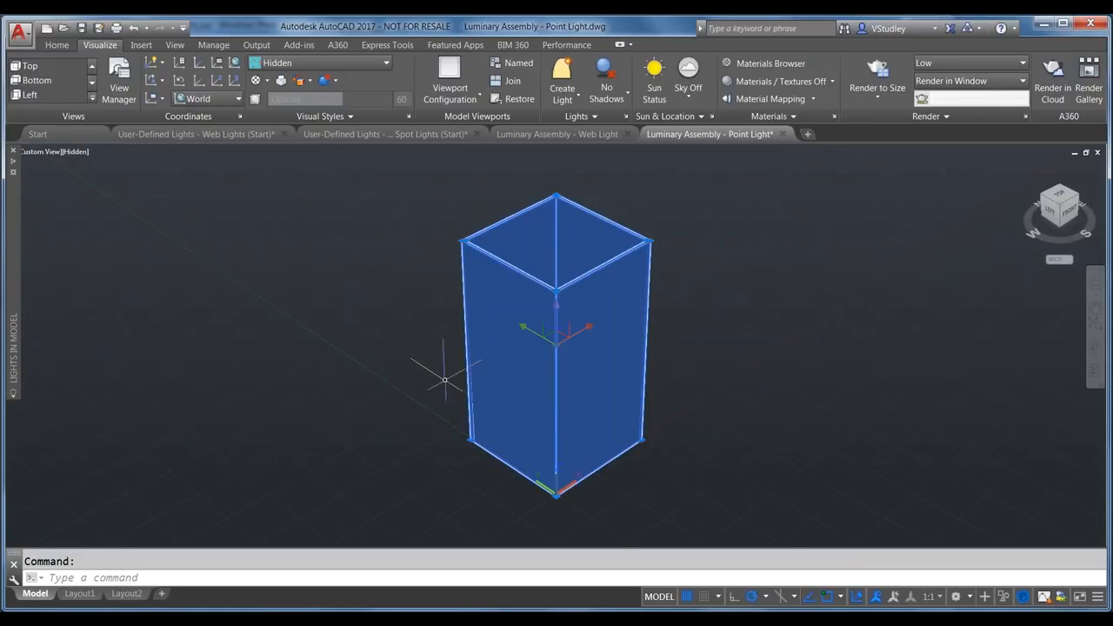
{"action": "key", "text": "Escape"}
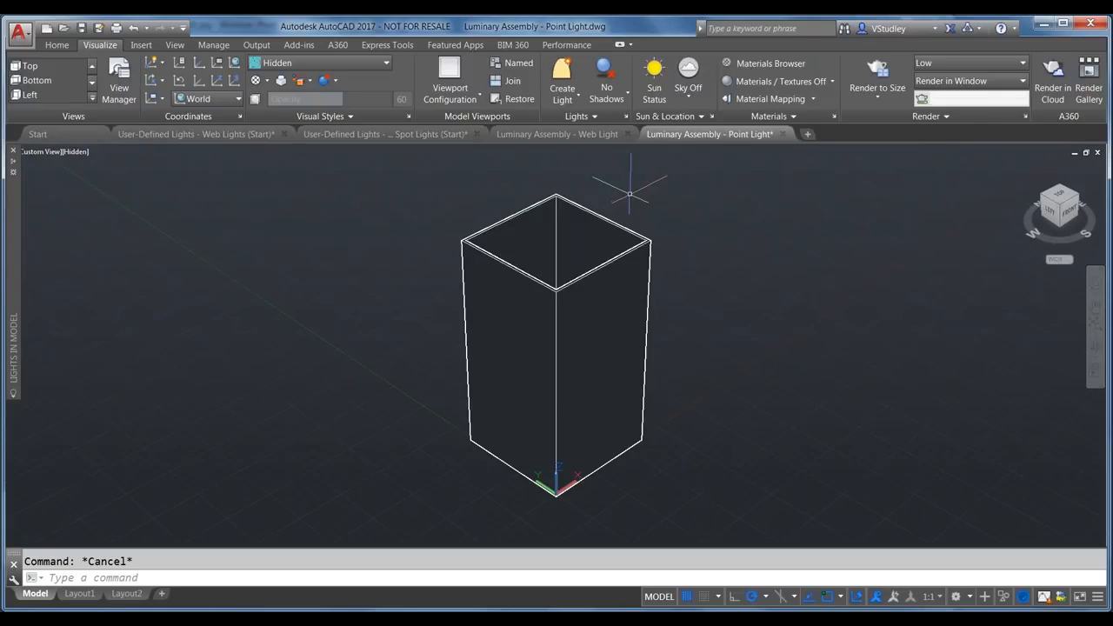
{"action": "middle_click_drag", "start_coordinate": [567, 274], "coordinate": [573, 352], "text": "shift"}
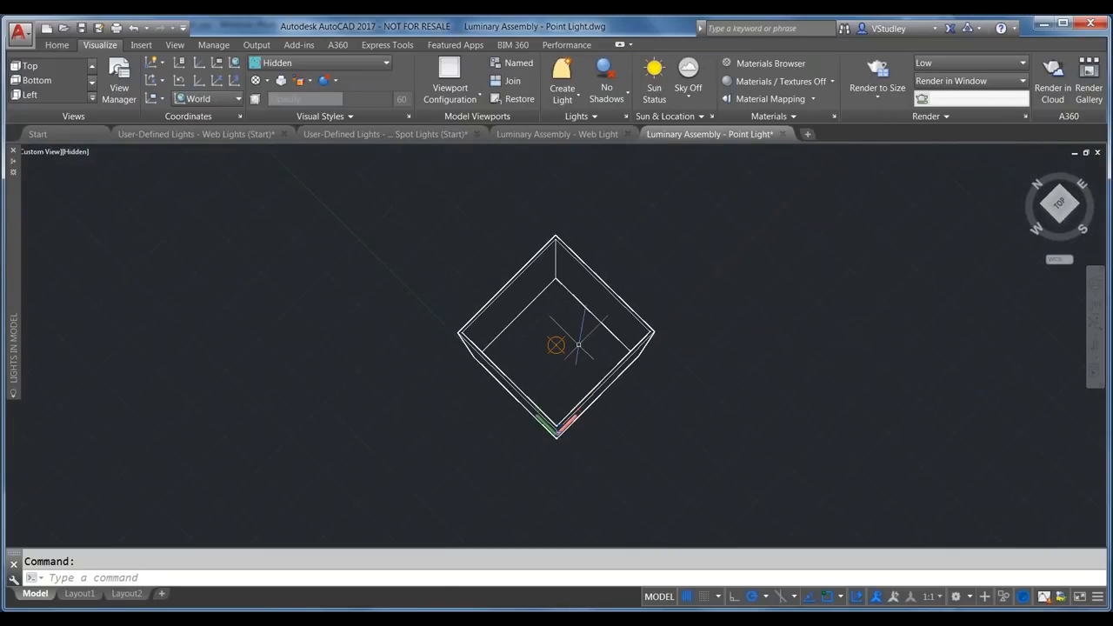
Step: Review Pointlight1's properties from the Lights list, then orbit back to a tilted view
{"action": "left_click", "coordinate": [565, 343]}
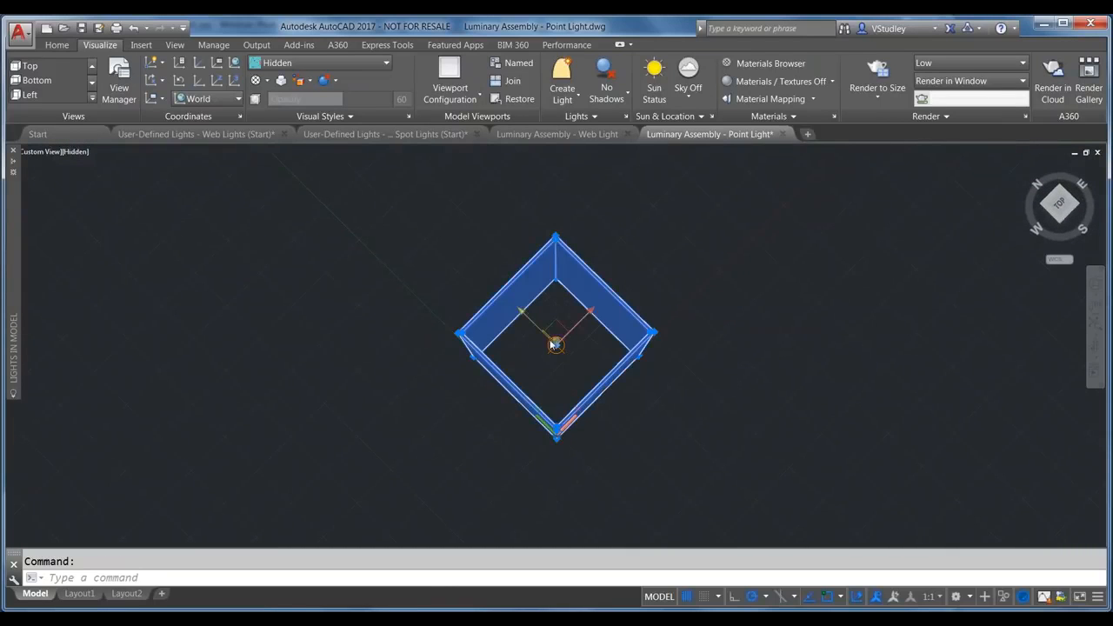
{"action": "key", "text": "Escape"}
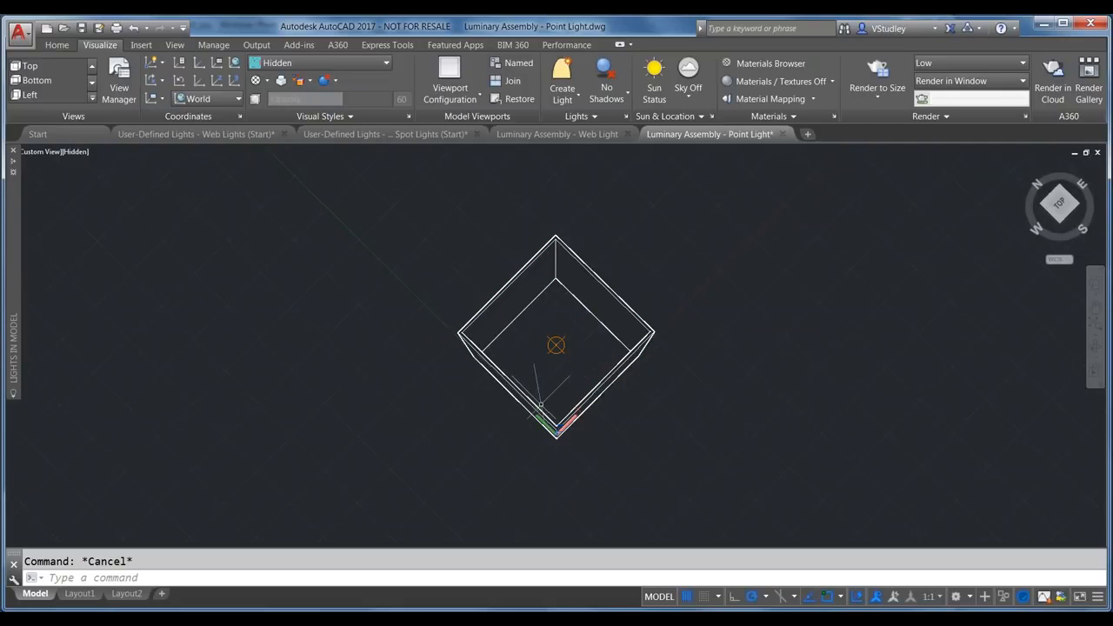
{"action": "mouse_move", "coordinate": [16, 320]}
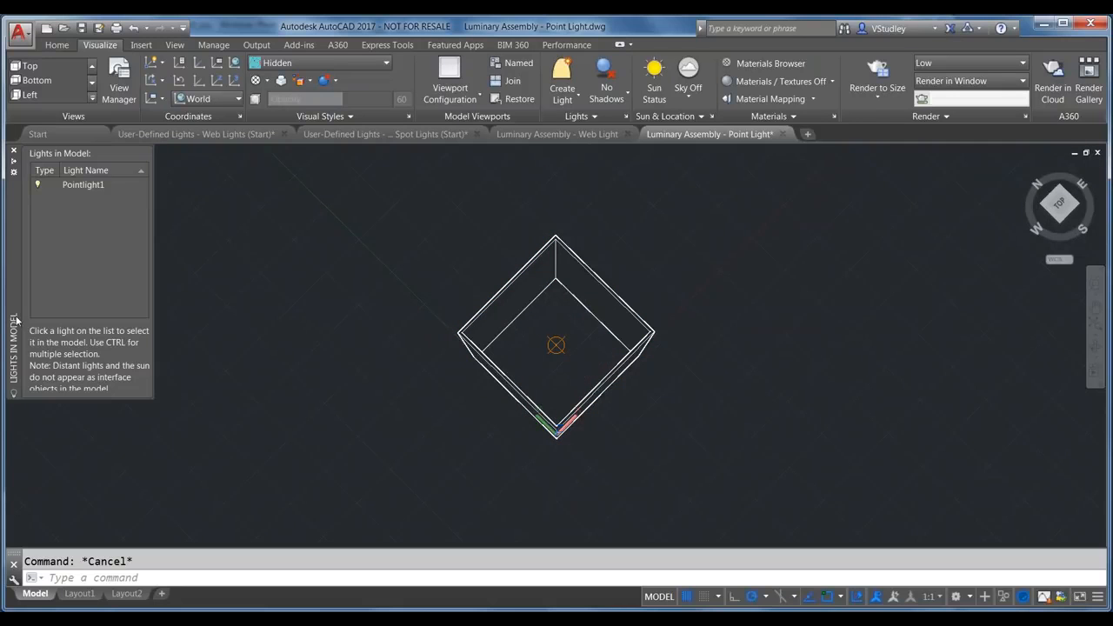
{"action": "left_click", "coordinate": [78, 185]}
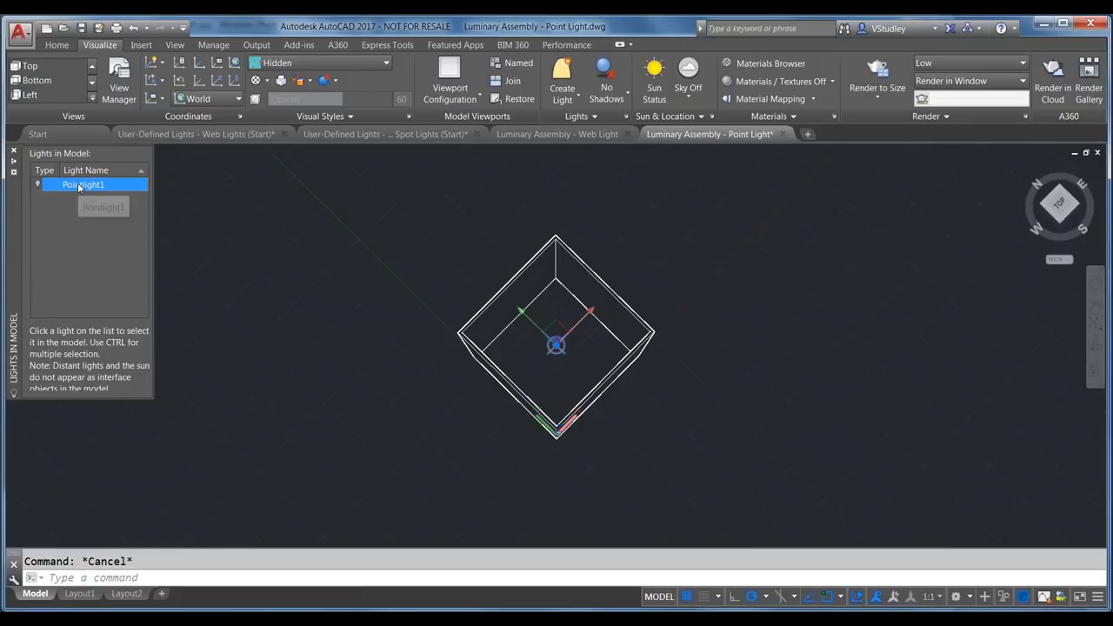
{"action": "right_click", "coordinate": [78, 185]}
{"action": "left_click", "coordinate": [118, 206]}
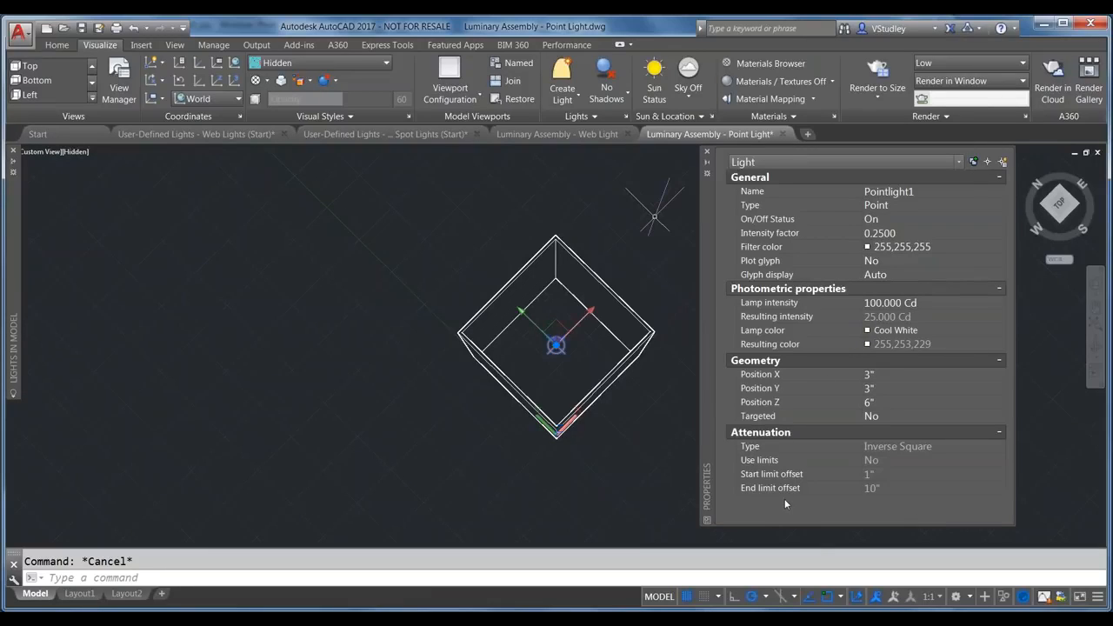
{"action": "key", "text": "Escape"}
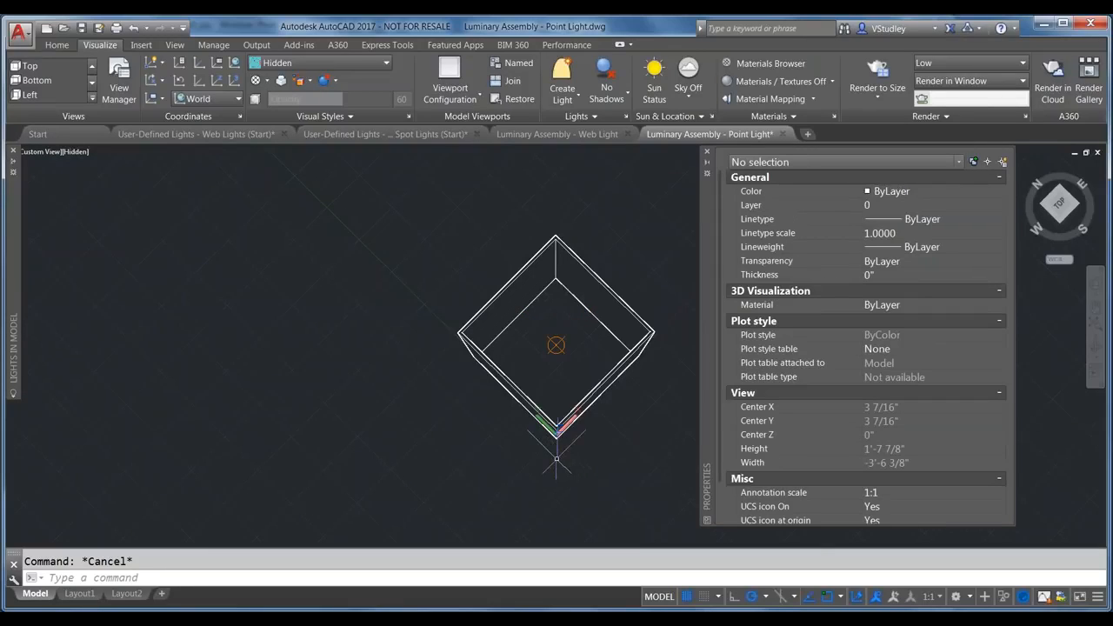
{"action": "middle_click_drag", "start_coordinate": [556, 470], "coordinate": [503, 382], "text": "shift"}
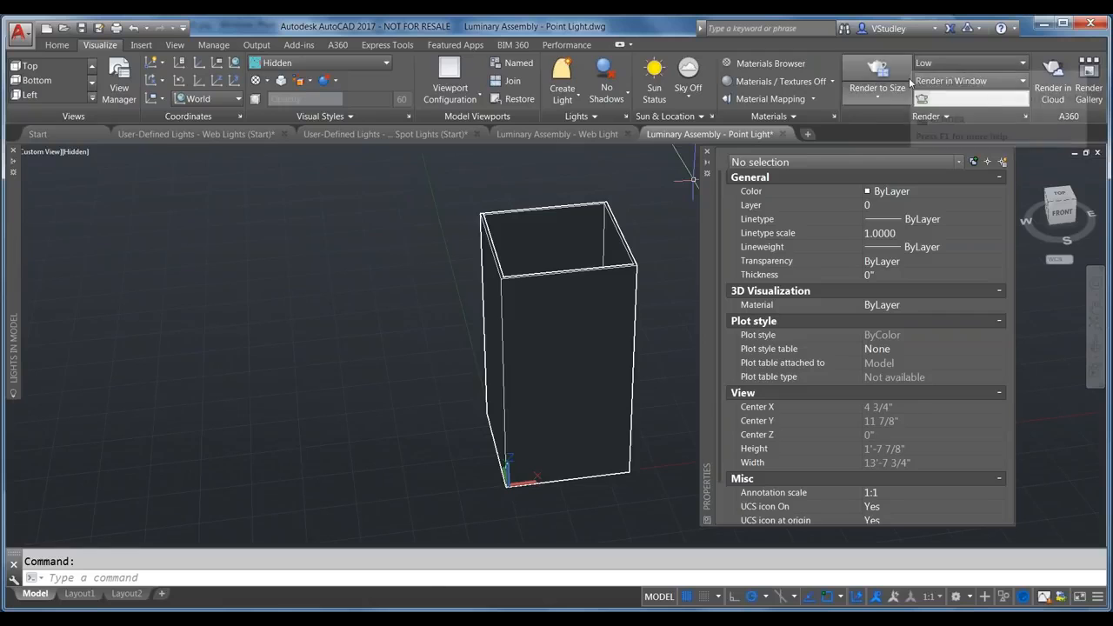
Step: Render the Point Light box with Render to Size, then close the render window
{"action": "left_click", "coordinate": [884, 99]}
{"action": "left_click", "coordinate": [884, 99]}
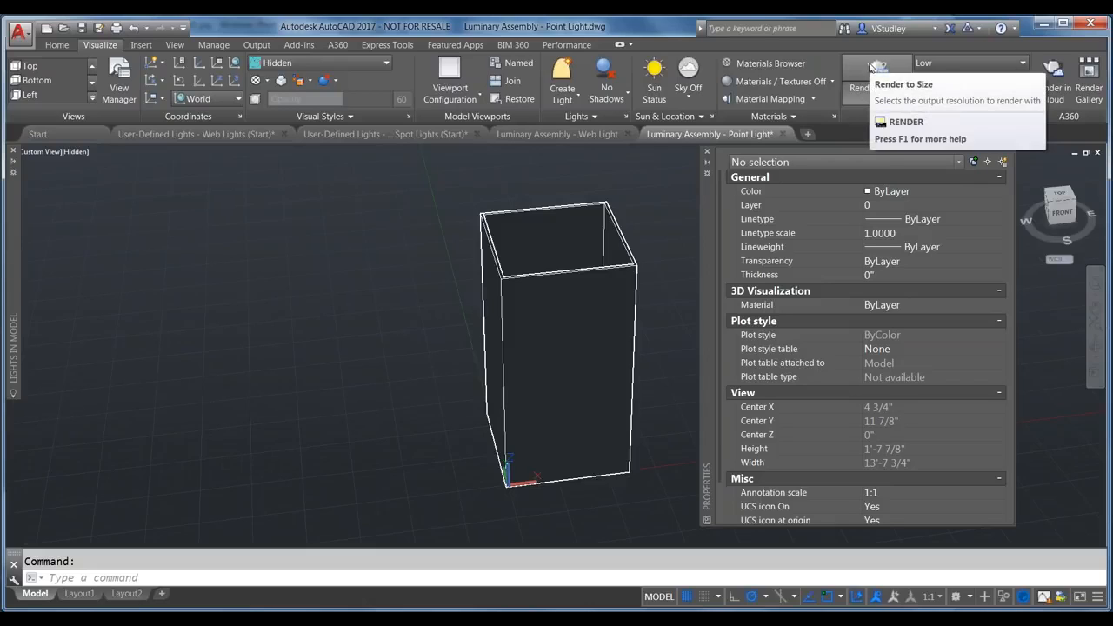
{"action": "left_click", "coordinate": [874, 68]}
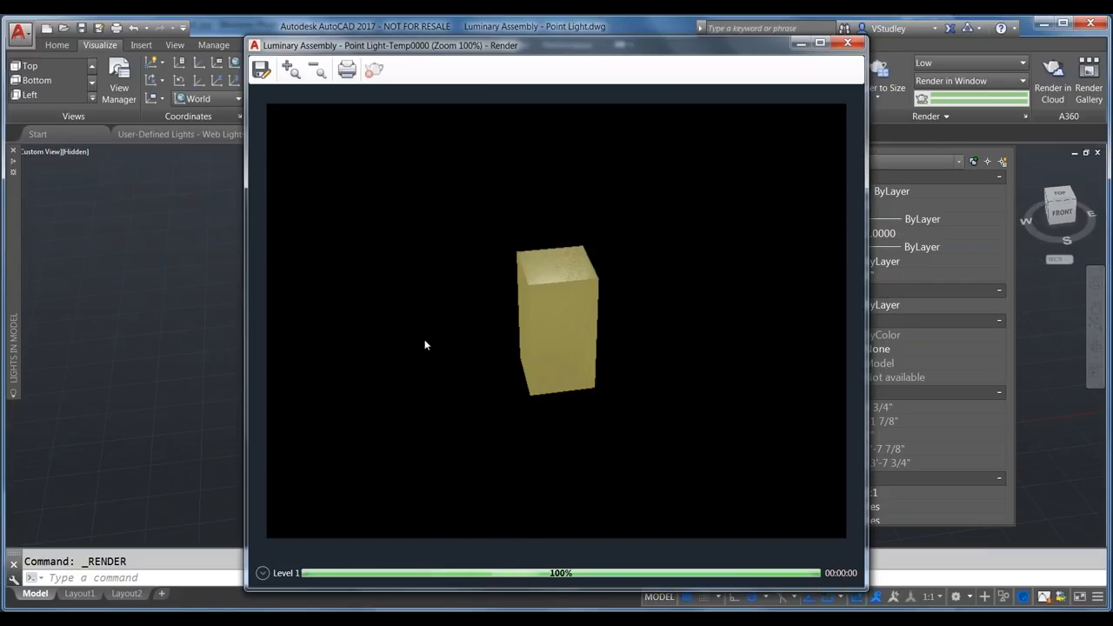
{"action": "left_click", "coordinate": [848, 42]}
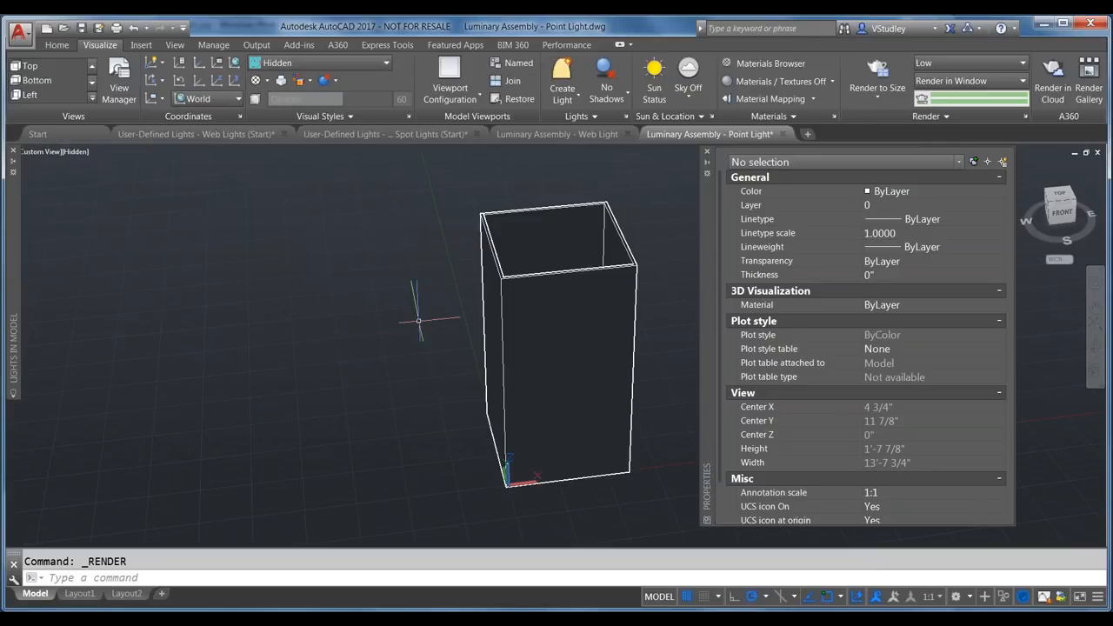
{"action": "left_click", "coordinate": [787, 116]}
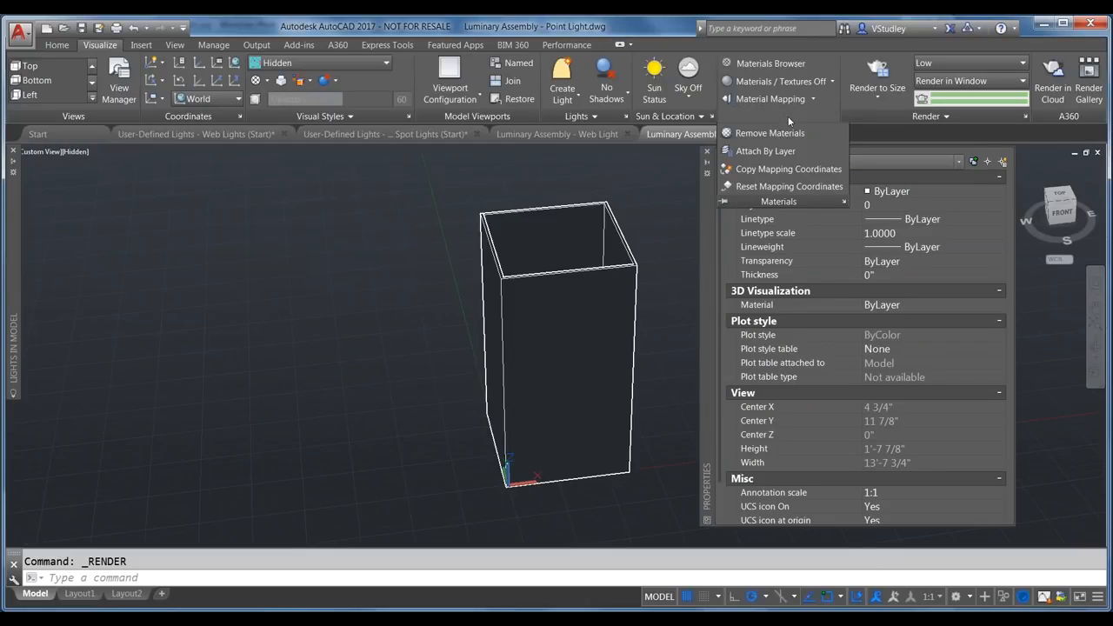
Step: Edit the Beige material from the Document Materials list
{"action": "left_click", "coordinate": [787, 64]}
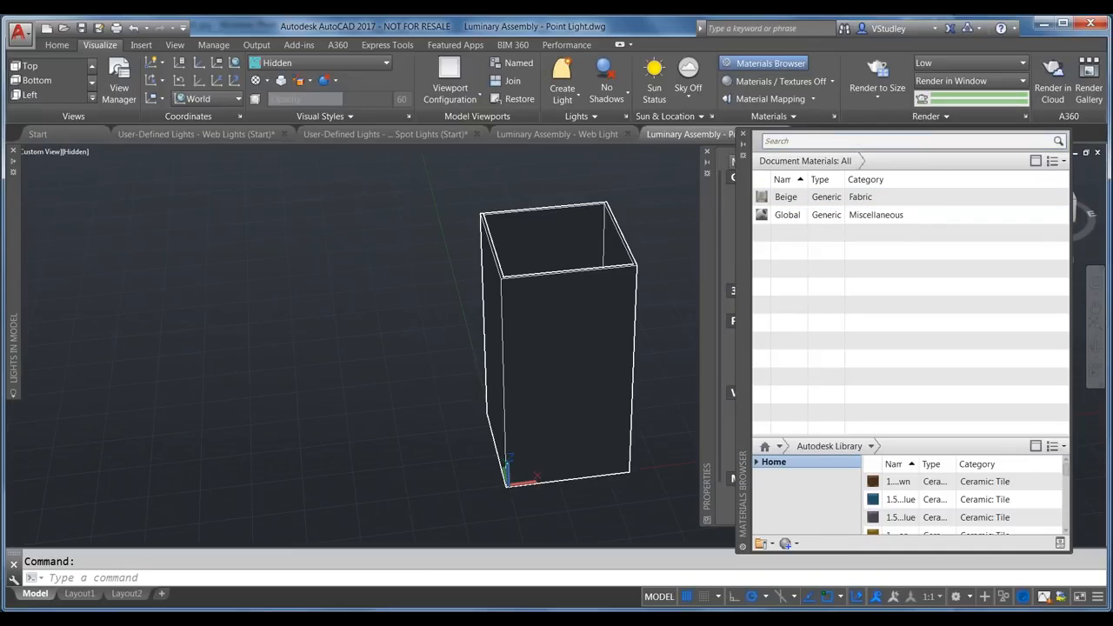
{"action": "left_click", "coordinate": [789, 199]}
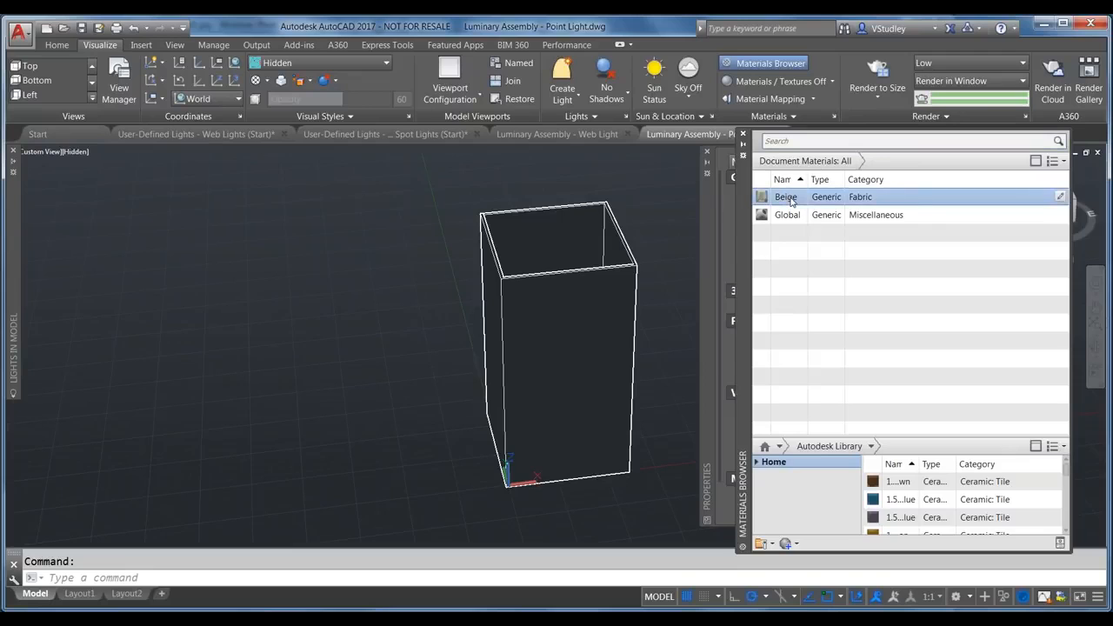
{"action": "right_click", "coordinate": [791, 201]}
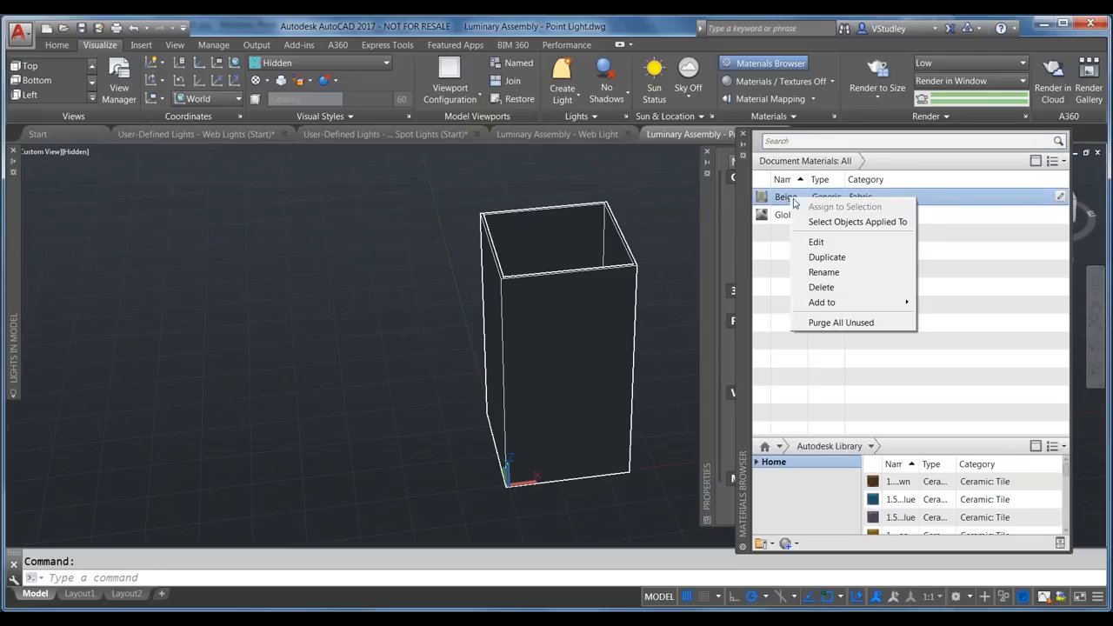
{"action": "left_click", "coordinate": [791, 243]}
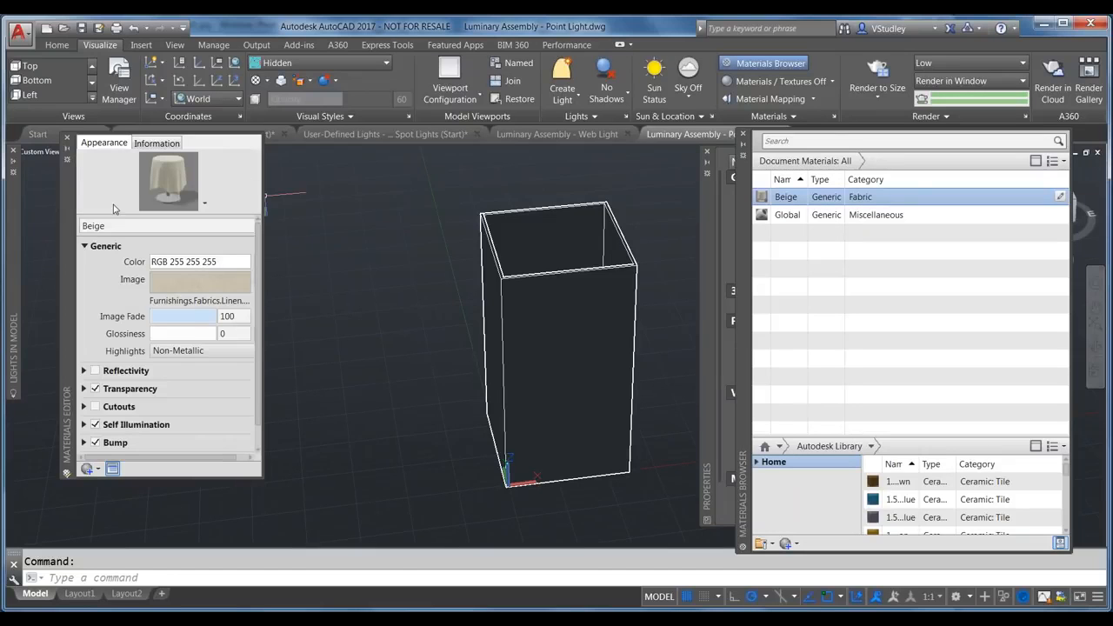
Step: Rename the edited material to 'Beige (illum)'
{"action": "double_click", "coordinate": [133, 226]}
{"action": "left_click", "coordinate": [133, 226]}
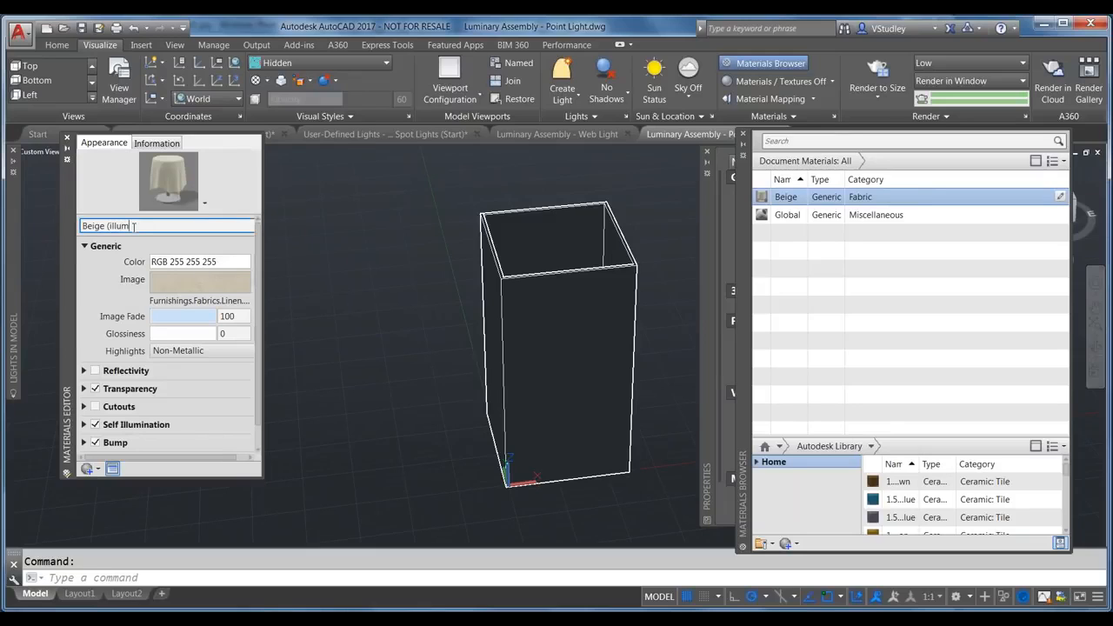
{"action": "key", "text": "Return"}
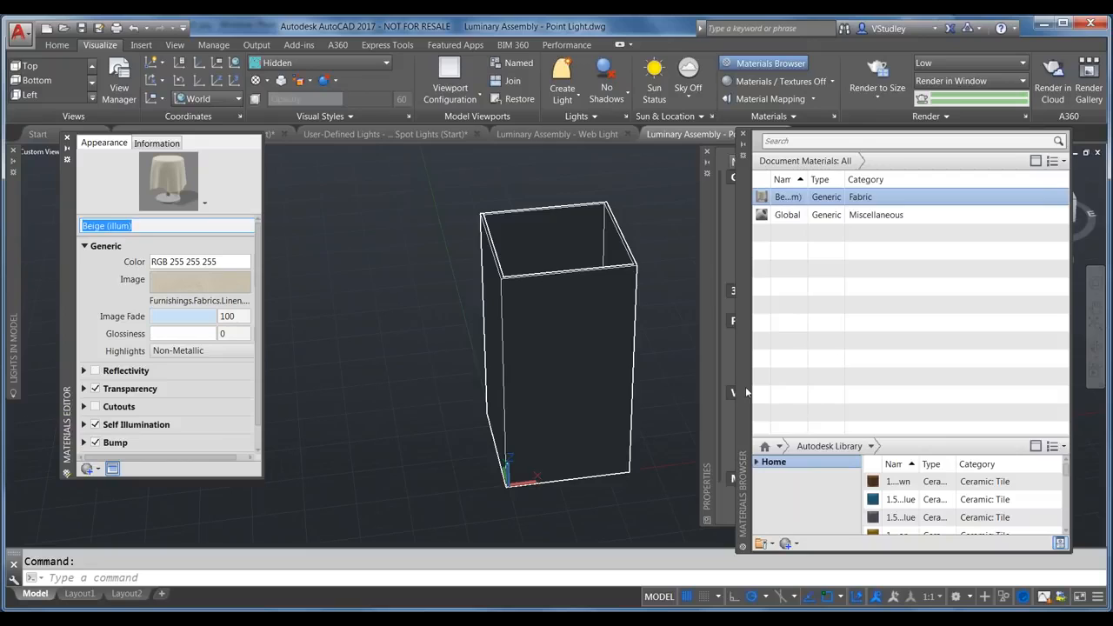
Step: Search the library for 'beige', then 'fabric', and add the Beige fabric to the drawing
{"action": "left_click", "coordinate": [856, 141]}
{"action": "type", "text": "beig"}
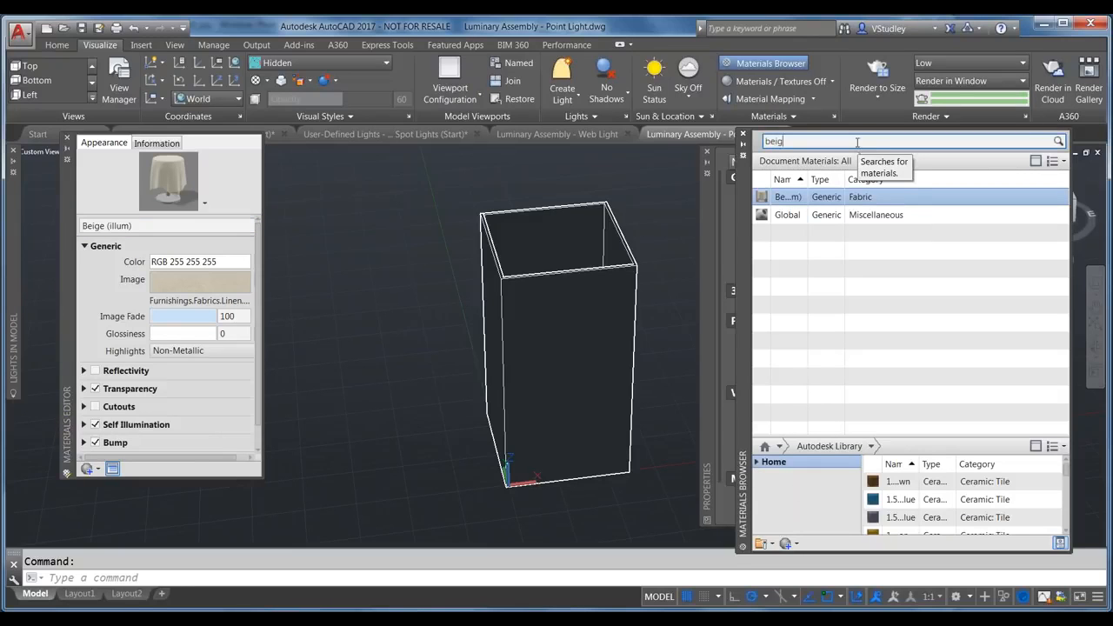
{"action": "type", "text": "e"}
{"action": "key", "text": "Return"}
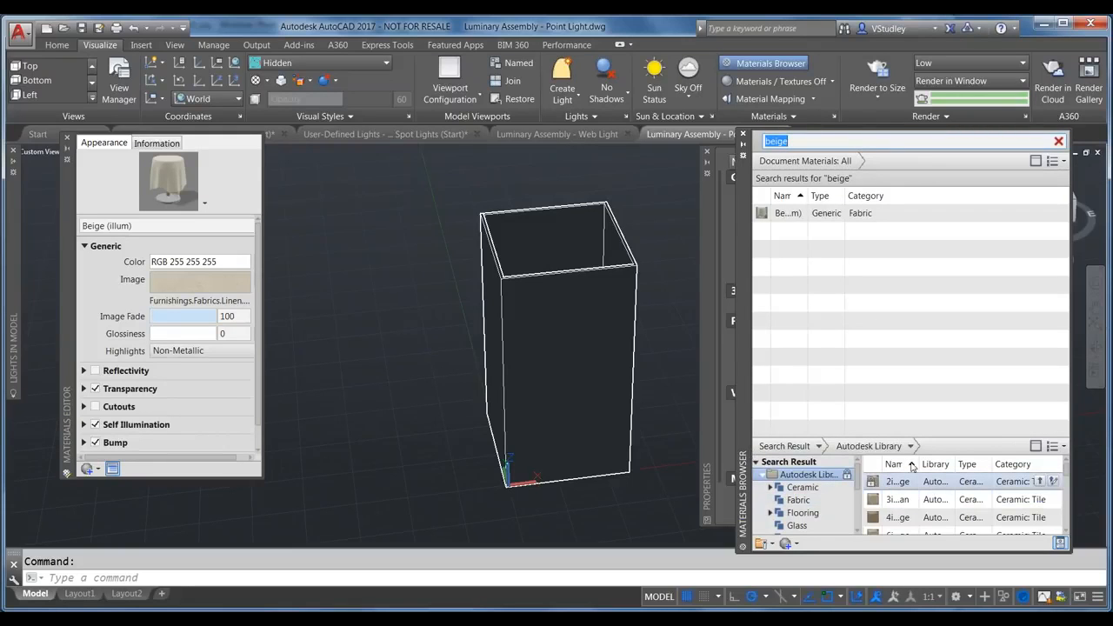
{"action": "left_click_drag", "start_coordinate": [915, 463], "coordinate": [961, 463]}
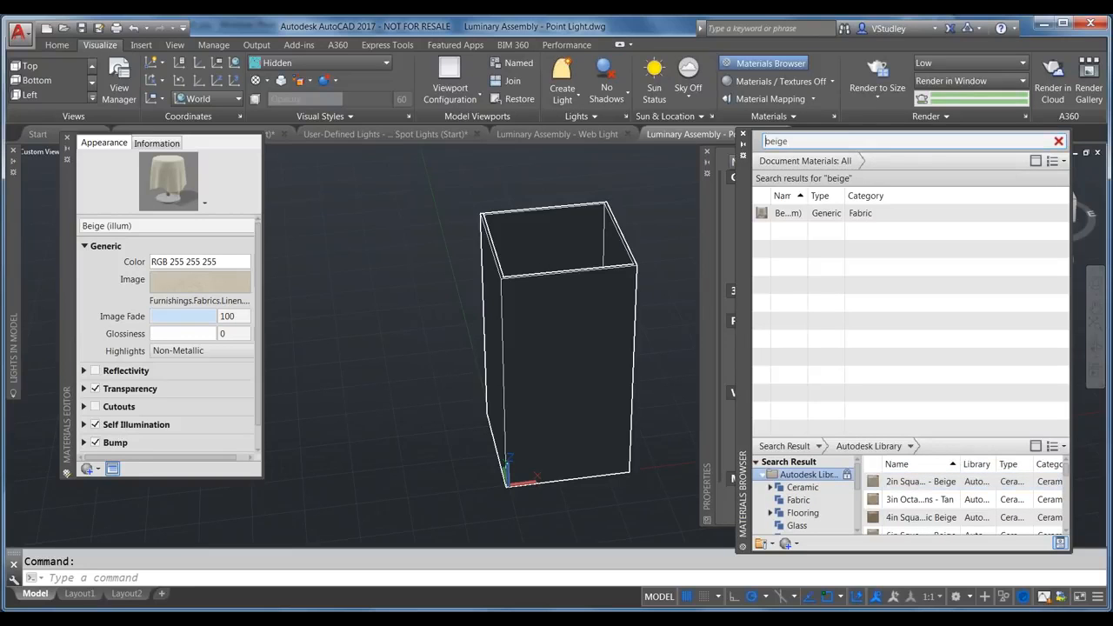
{"action": "mouse_move", "coordinate": [718, 143]}
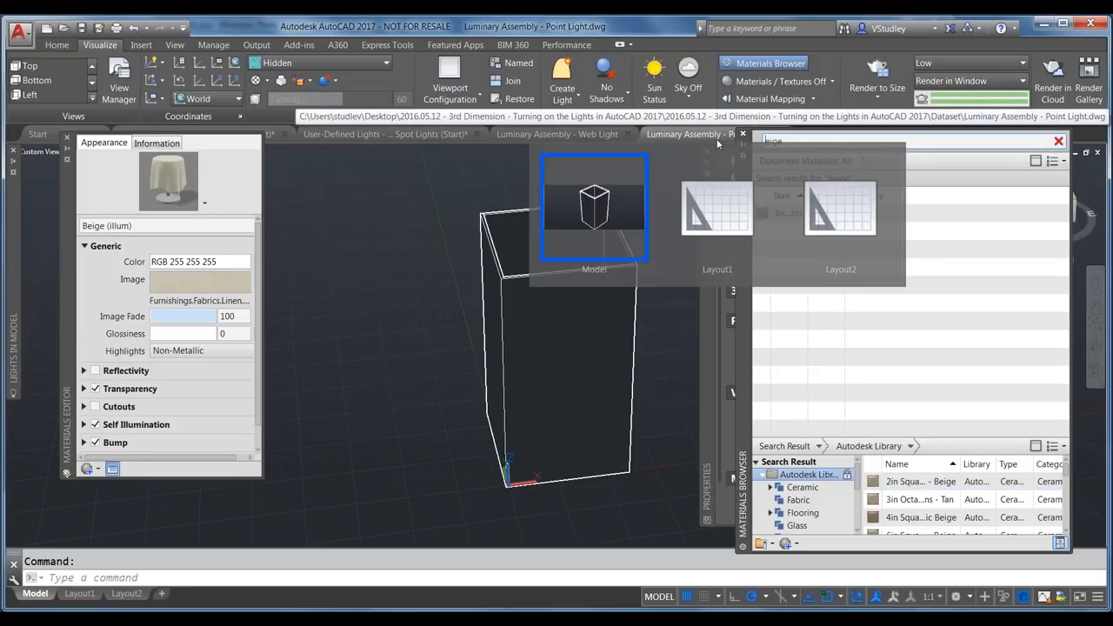
{"action": "key", "text": "Delete"}
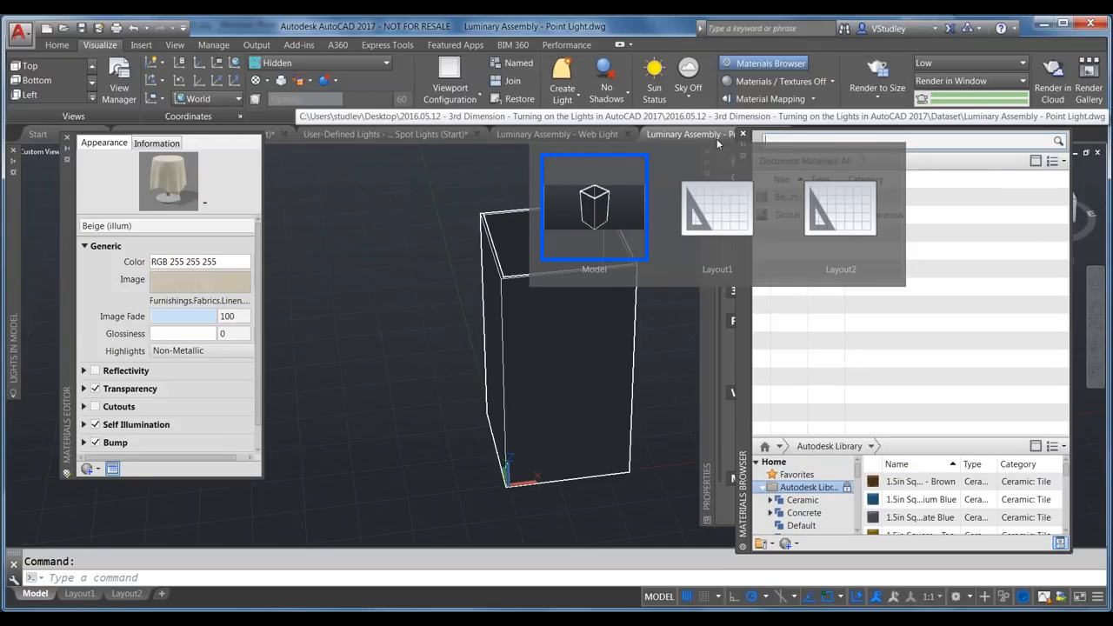
{"action": "type", "text": "fabric"}
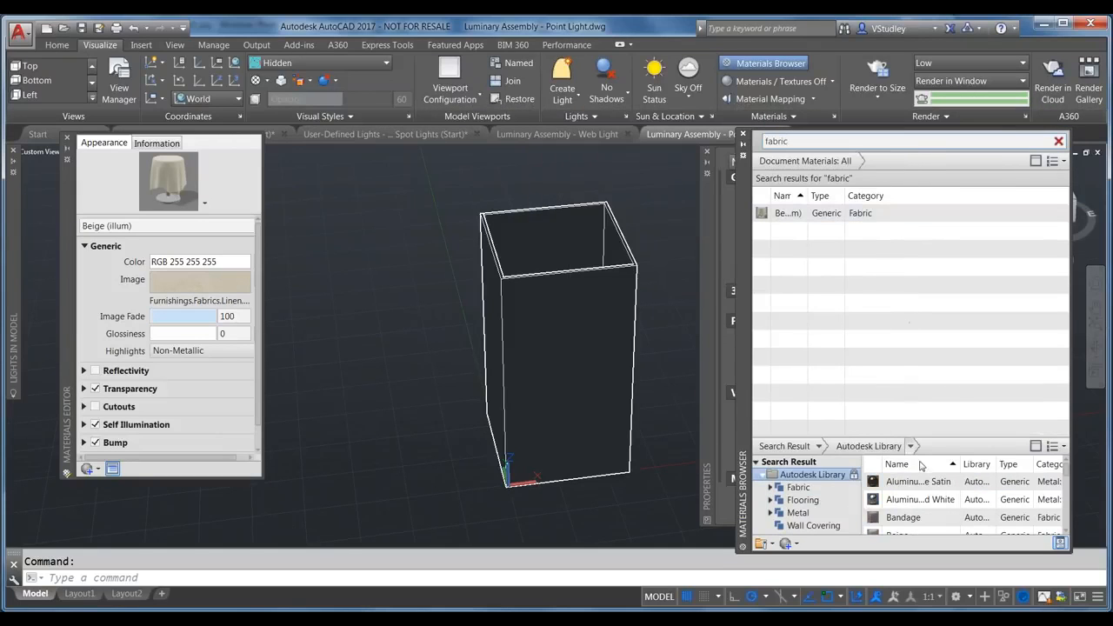
{"action": "scroll", "coordinate": [906, 520], "scroll_direction": "down", "scroll_amount": 1}
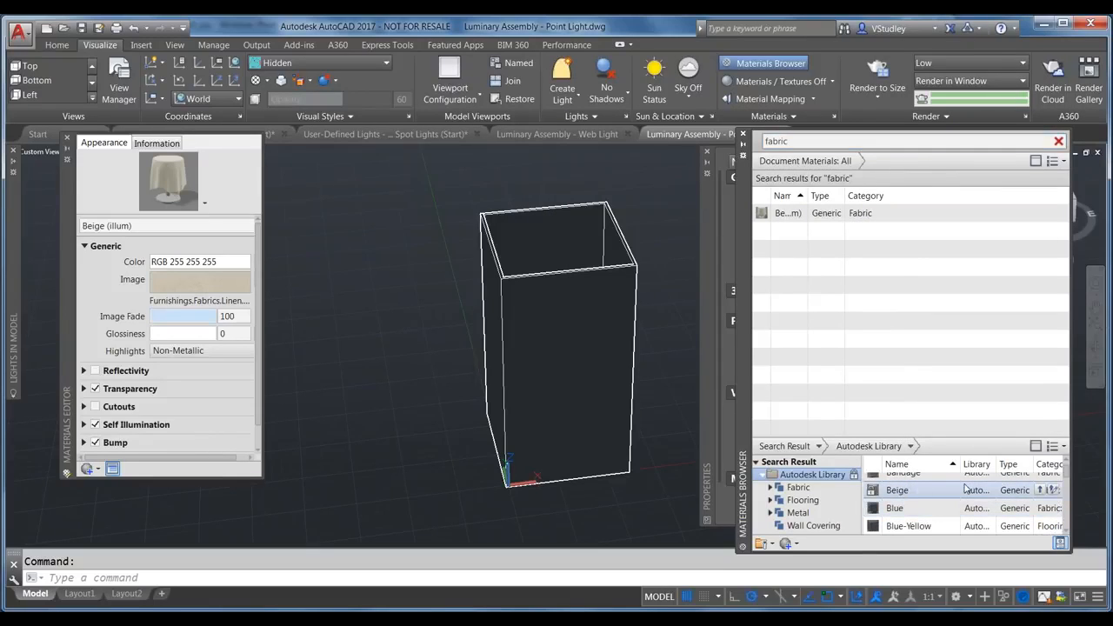
{"action": "left_click", "coordinate": [1040, 490]}
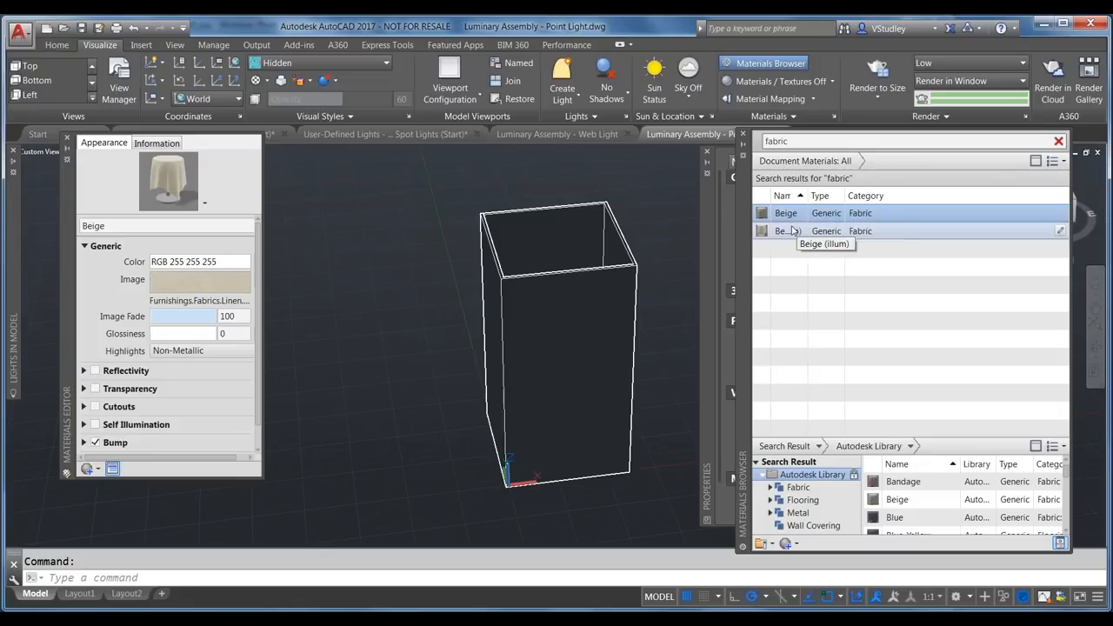
Step: Drag the plain Beige fabric material onto the box and render the scene
{"action": "left_click", "coordinate": [793, 231]}
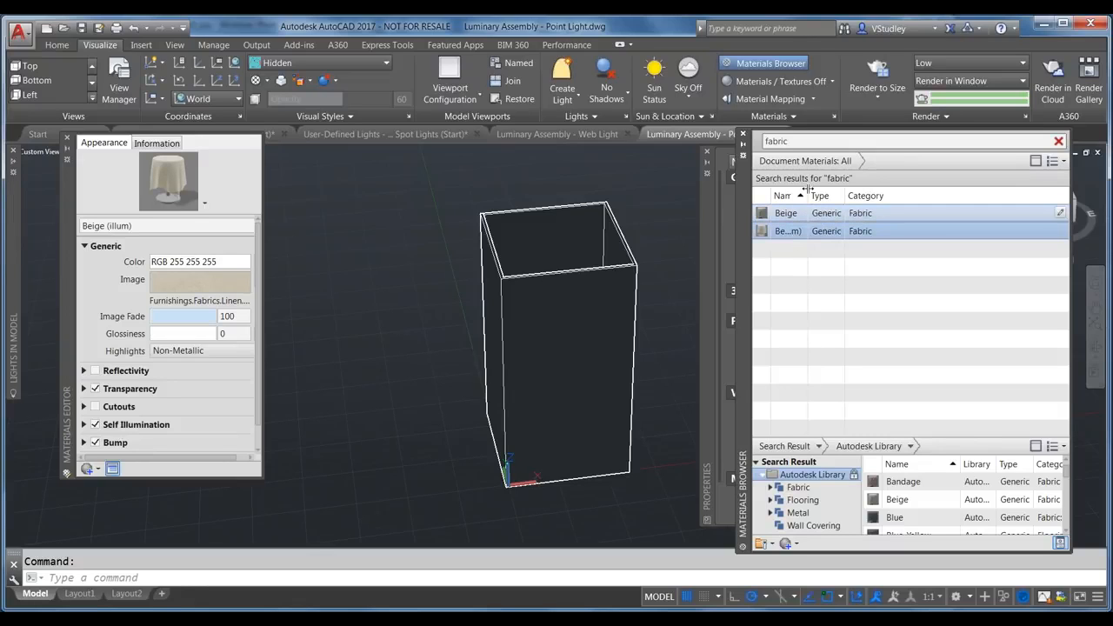
{"action": "left_click_drag", "start_coordinate": [806, 195], "coordinate": [863, 194]}
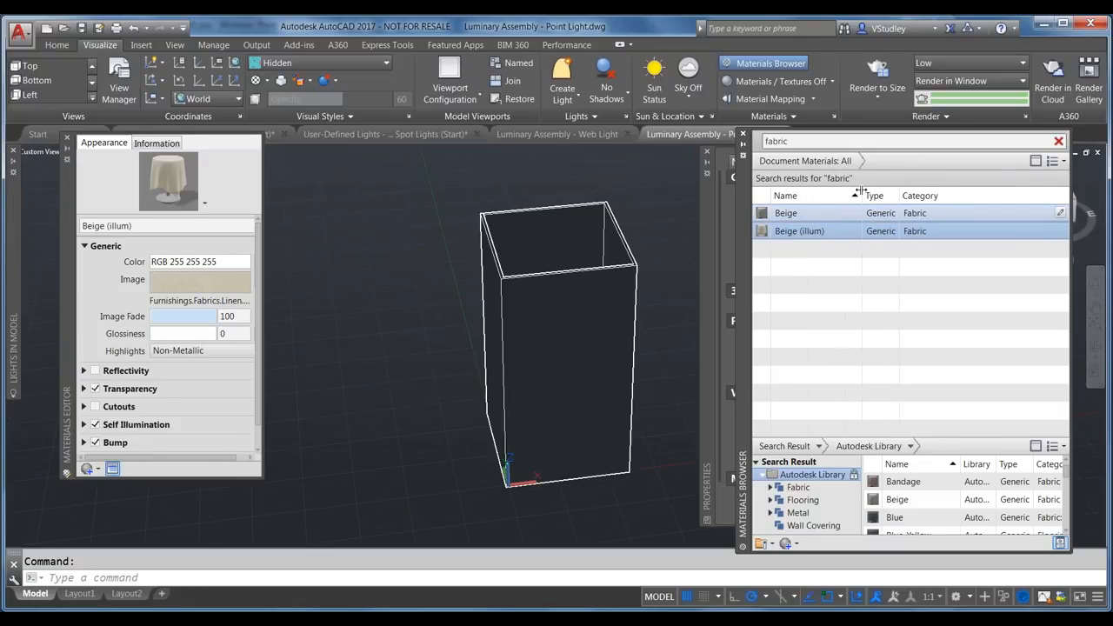
{"action": "left_click", "coordinate": [804, 215]}
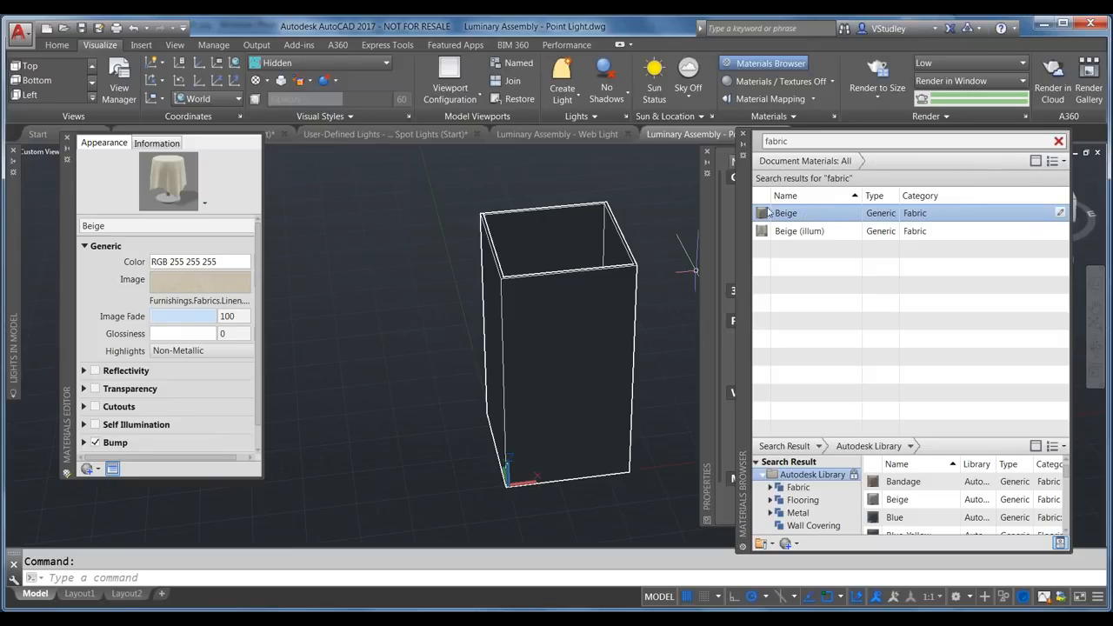
{"action": "left_click_drag", "start_coordinate": [763, 215], "coordinate": [575, 309]}
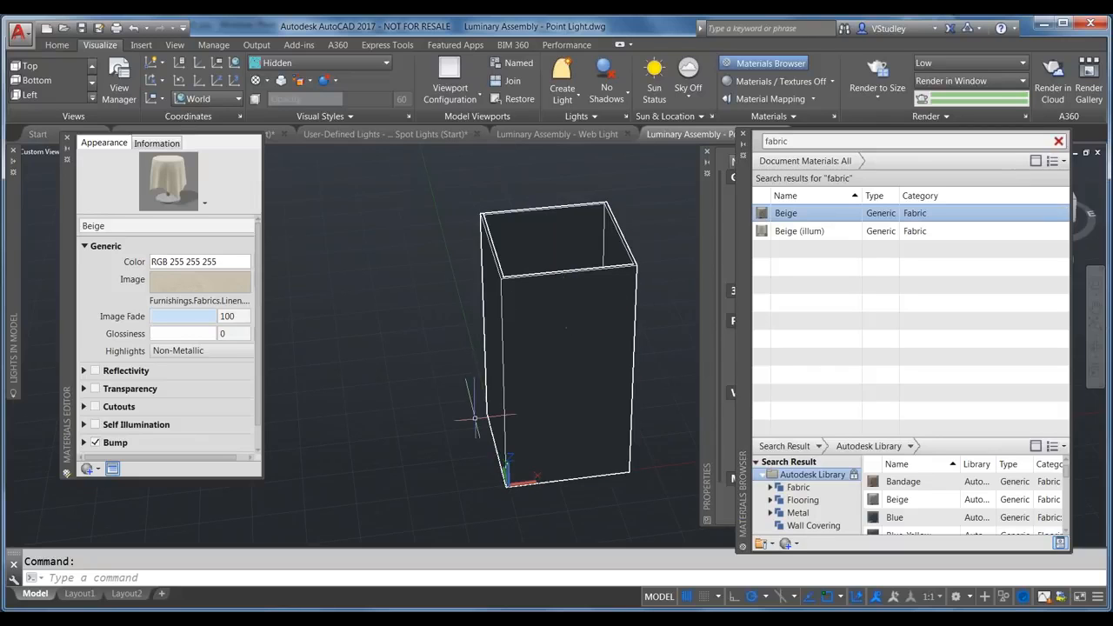
{"action": "left_click", "coordinate": [878, 71]}
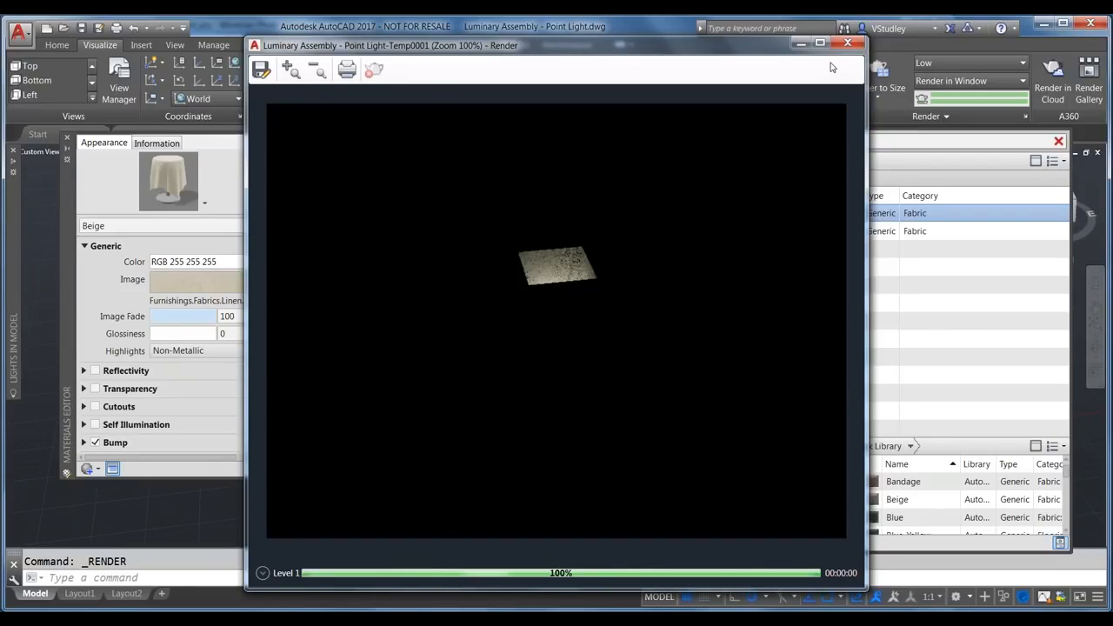
Step: Close the render and reopen Beige (illum) in the Materials Editor, keeping its name
{"action": "left_click", "coordinate": [847, 43]}
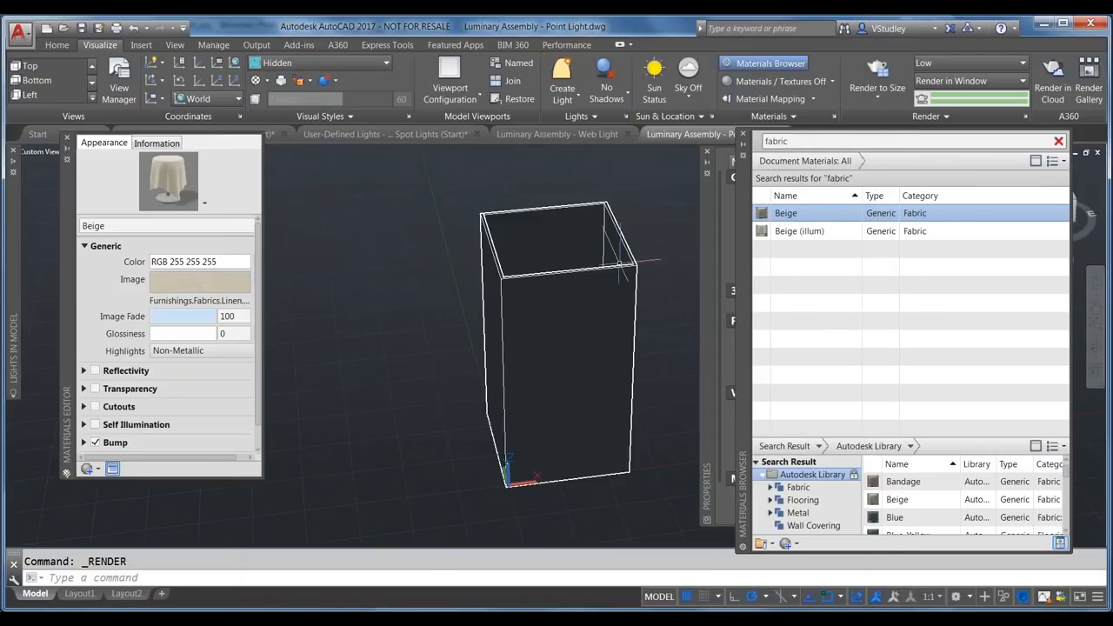
{"action": "left_click", "coordinate": [787, 231]}
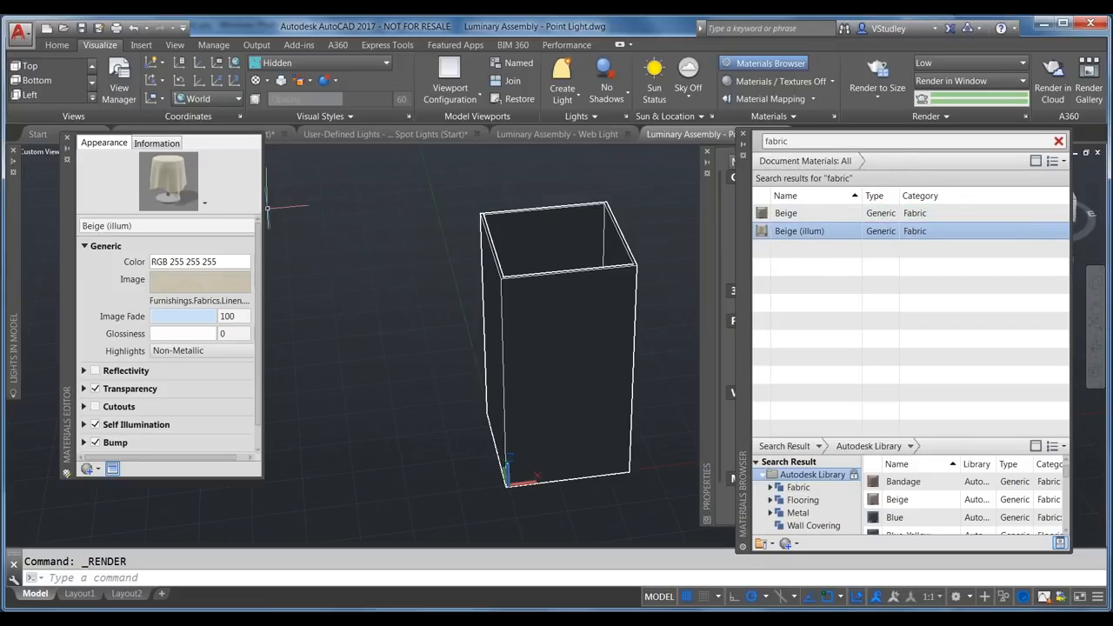
{"action": "left_click", "coordinate": [144, 226]}
{"action": "left_click", "coordinate": [143, 226]}
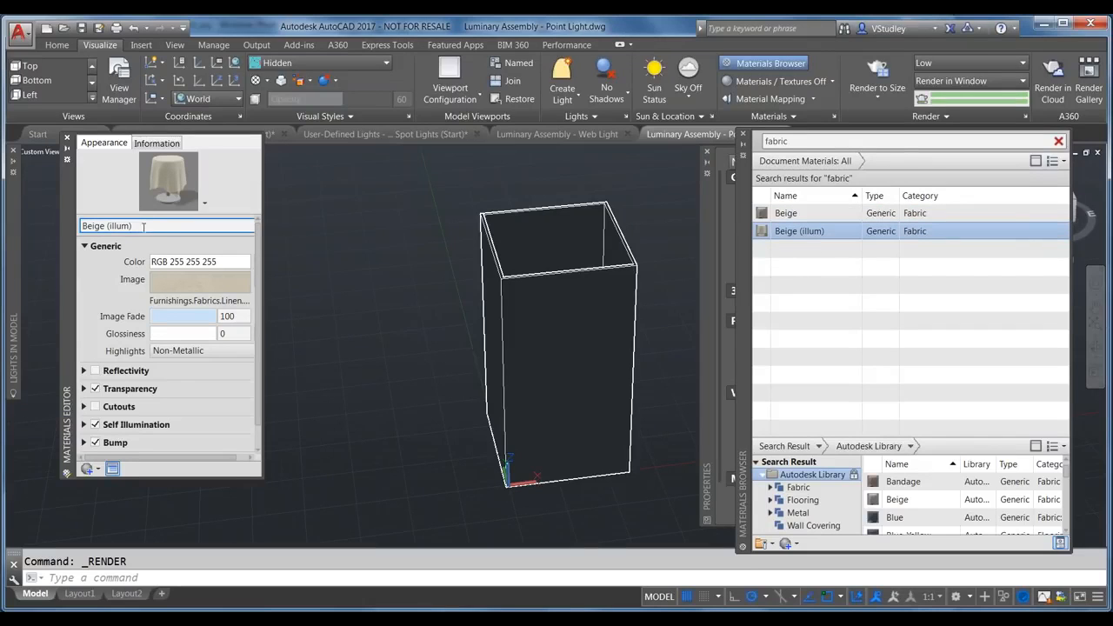
{"action": "key", "text": "Return"}
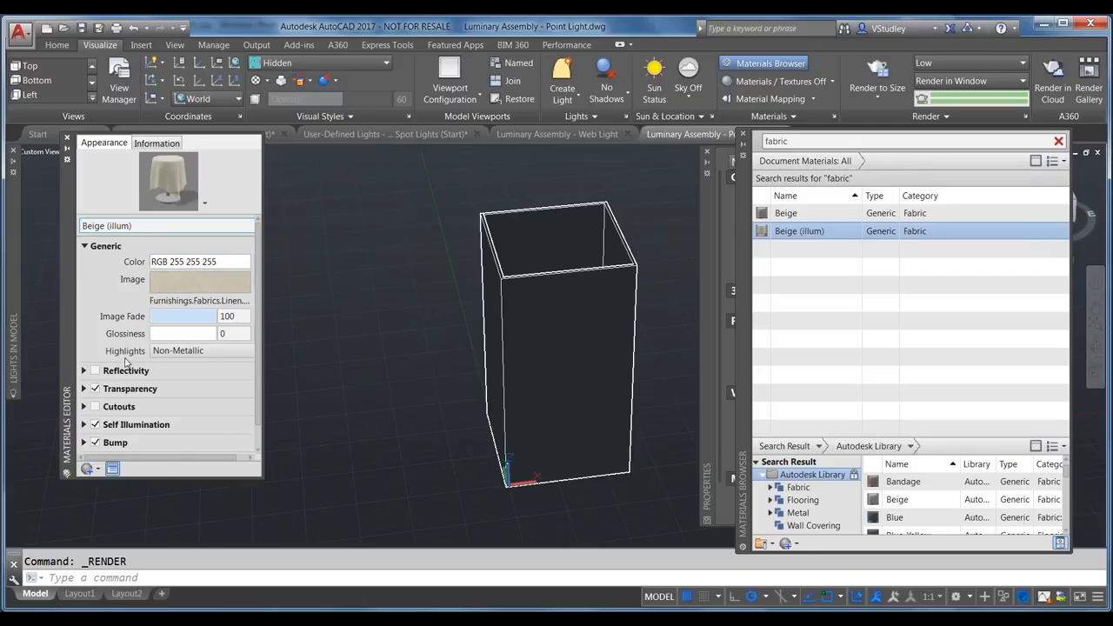
Step: Enlarge the editor, expand Self Illumination, and open the 19,38,38 filter colour
{"action": "left_click_drag", "start_coordinate": [163, 477], "coordinate": [170, 539]}
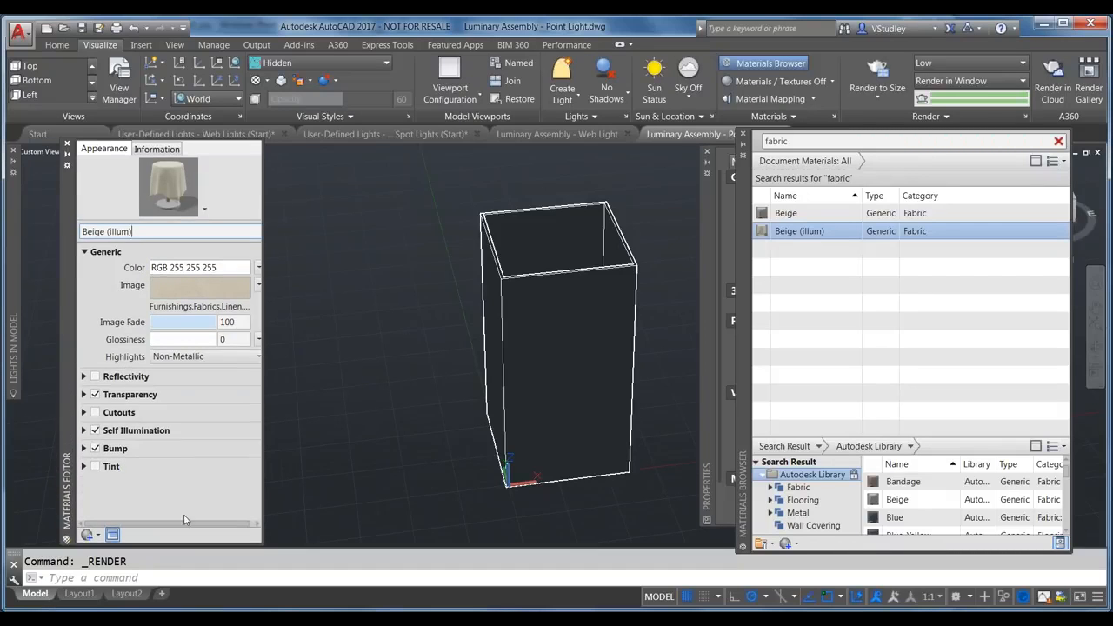
{"action": "left_click", "coordinate": [83, 430]}
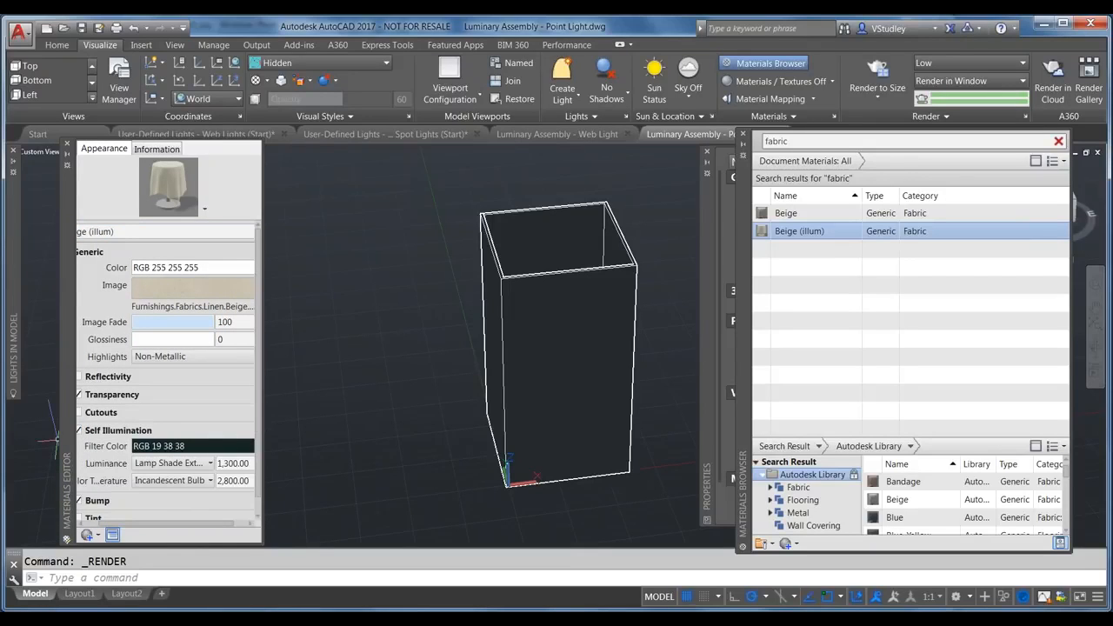
{"action": "left_click_drag", "start_coordinate": [264, 429], "coordinate": [339, 421]}
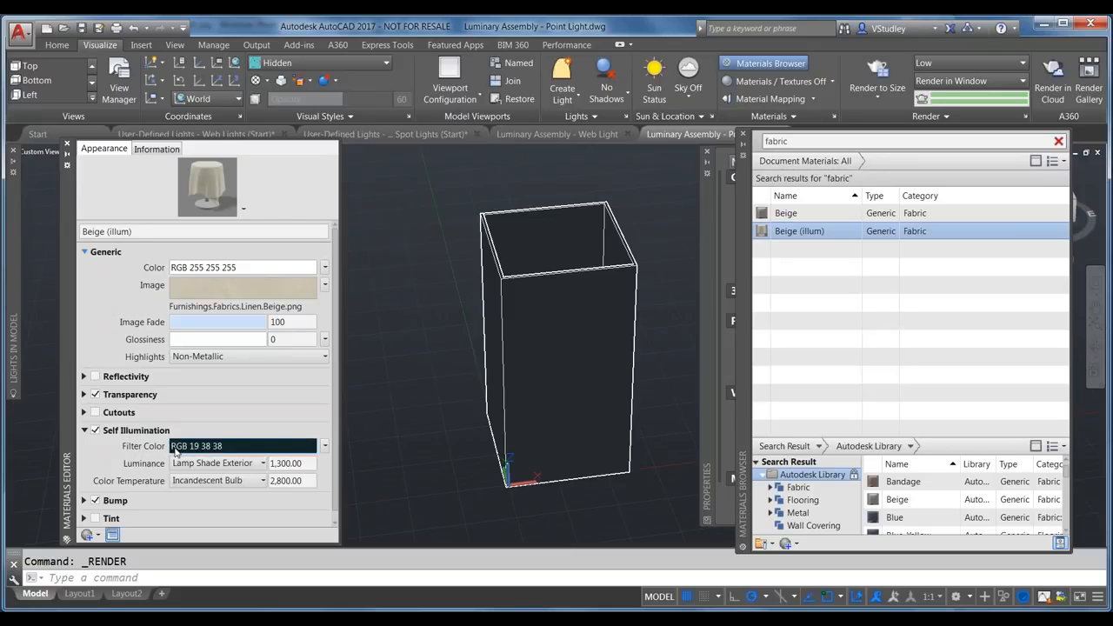
{"action": "left_click", "coordinate": [188, 447]}
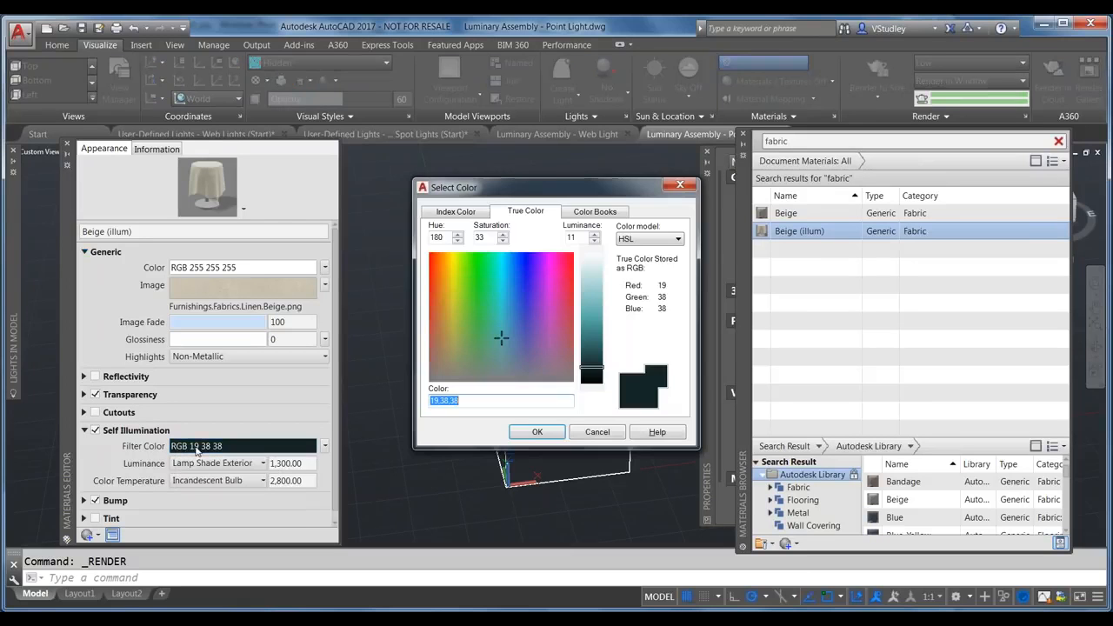
Step: Replace the 19,38,38 filter colour with white from the Index Color palette
{"action": "left_click", "coordinate": [501, 399]}
{"action": "left_click_drag", "start_coordinate": [477, 398], "coordinate": [422, 403]}
{"action": "key", "text": "ctrl+c"}
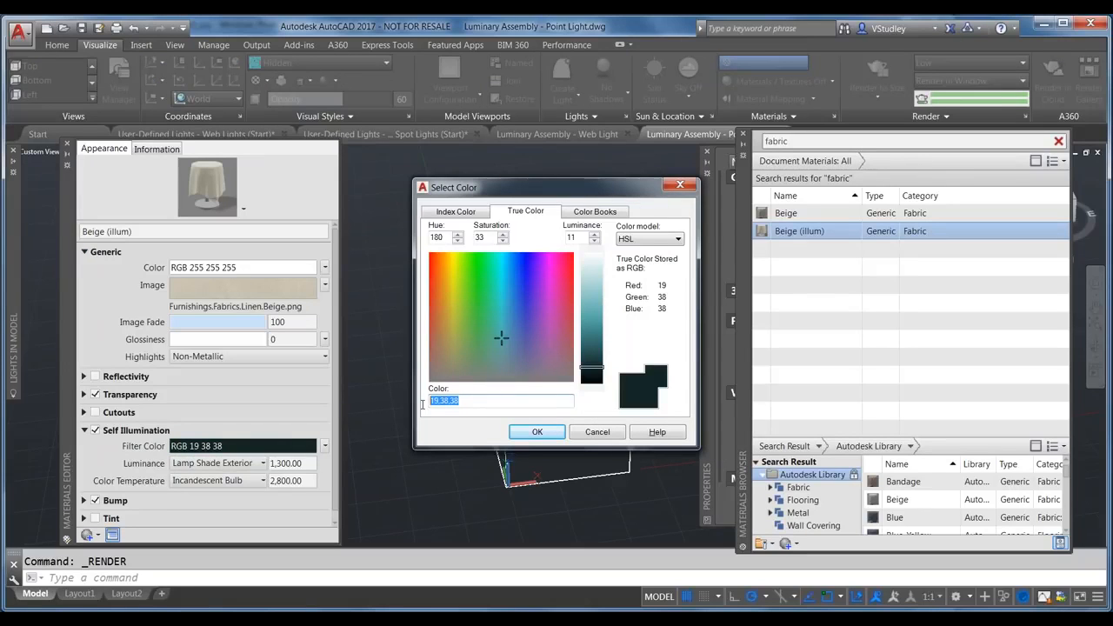
{"action": "left_click", "coordinate": [459, 212]}
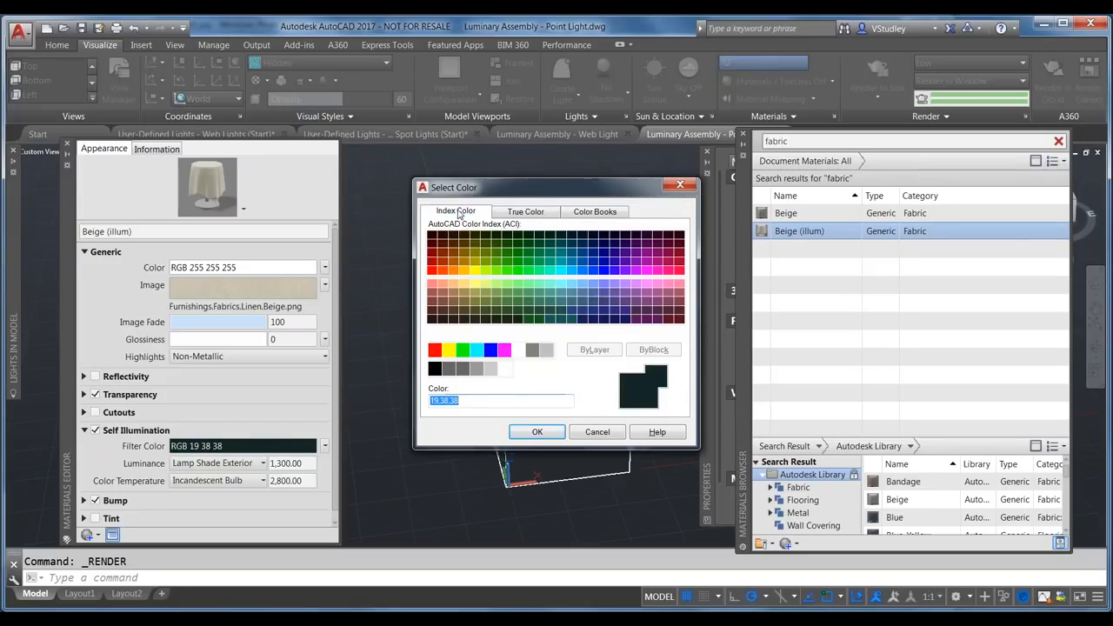
{"action": "left_click", "coordinate": [518, 349]}
{"action": "left_click", "coordinate": [536, 431]}
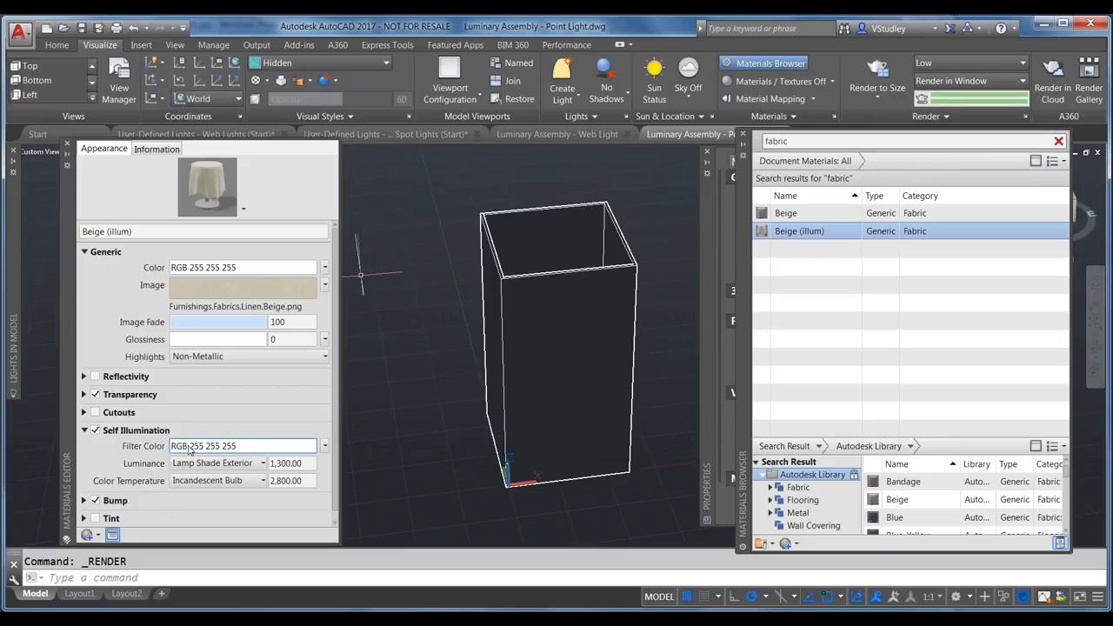
{"action": "left_click", "coordinate": [262, 465]}
Step: Keep Lamp Shade Exterior as the luminance and Incandescent Bulb as the colour temperature
{"action": "left_click", "coordinate": [237, 554]}
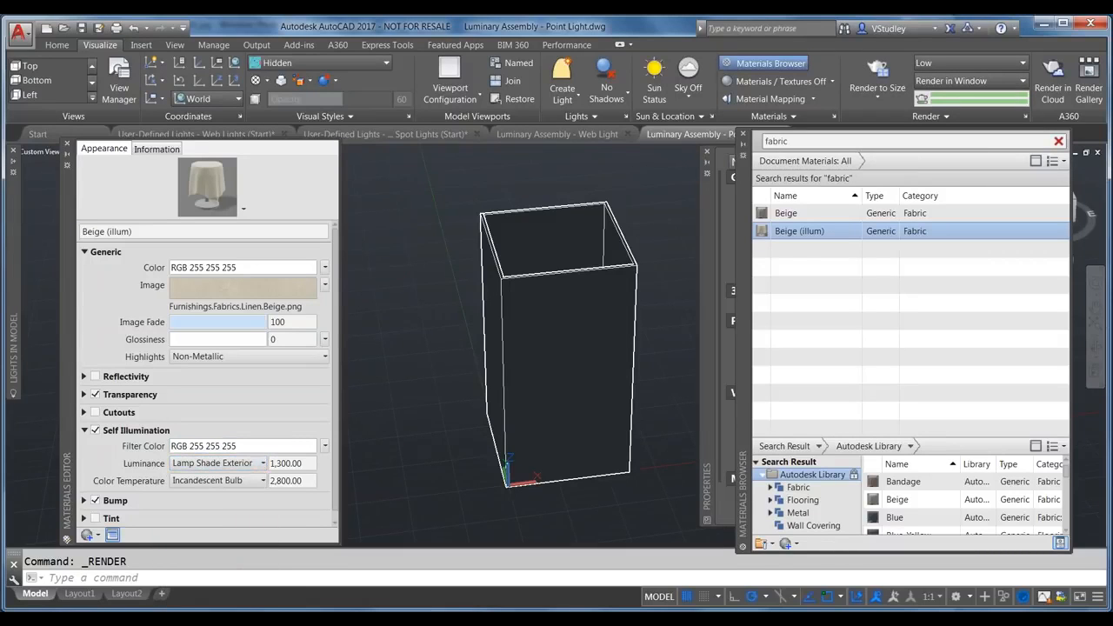
{"action": "left_click", "coordinate": [259, 483]}
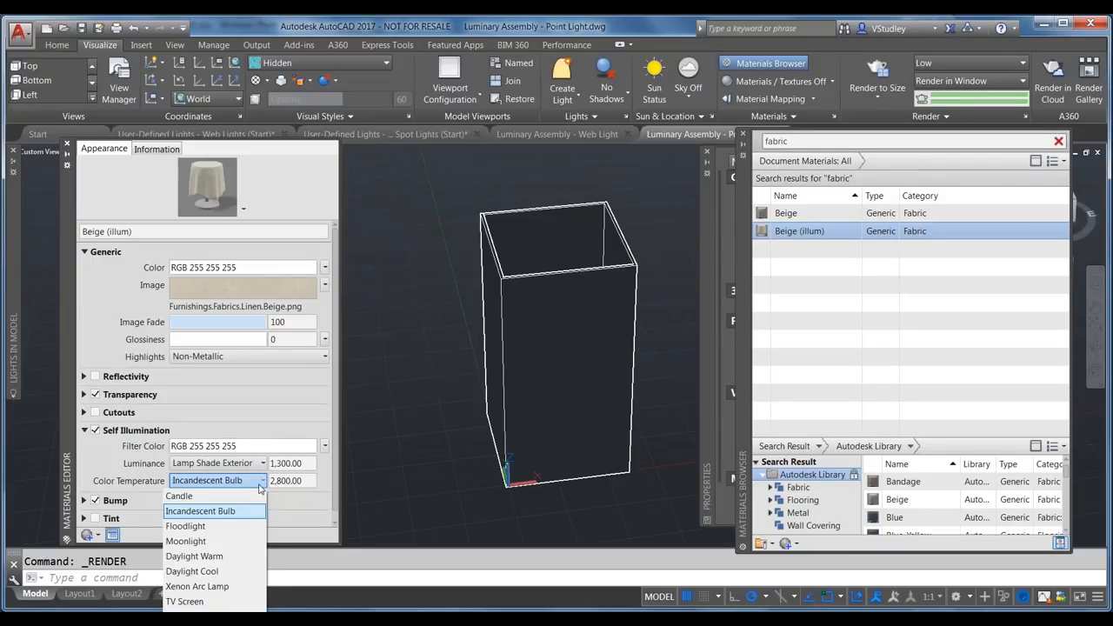
{"action": "left_click", "coordinate": [233, 512]}
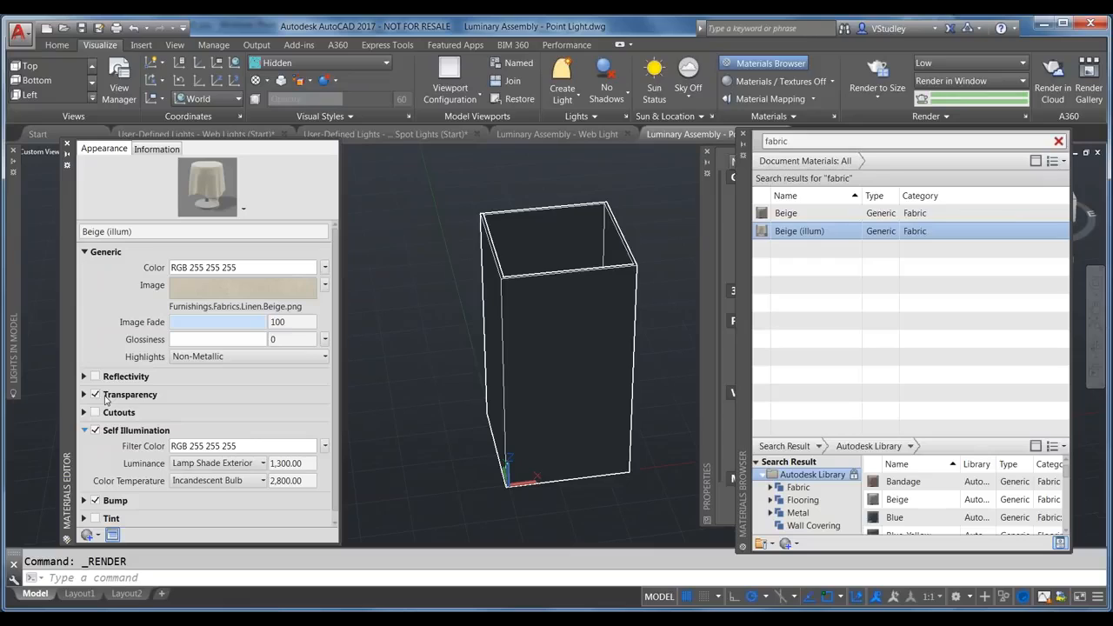
Step: Switch off Transparency for Beige (illum), resetting its amount from 30 to 0
{"action": "left_click", "coordinate": [84, 395]}
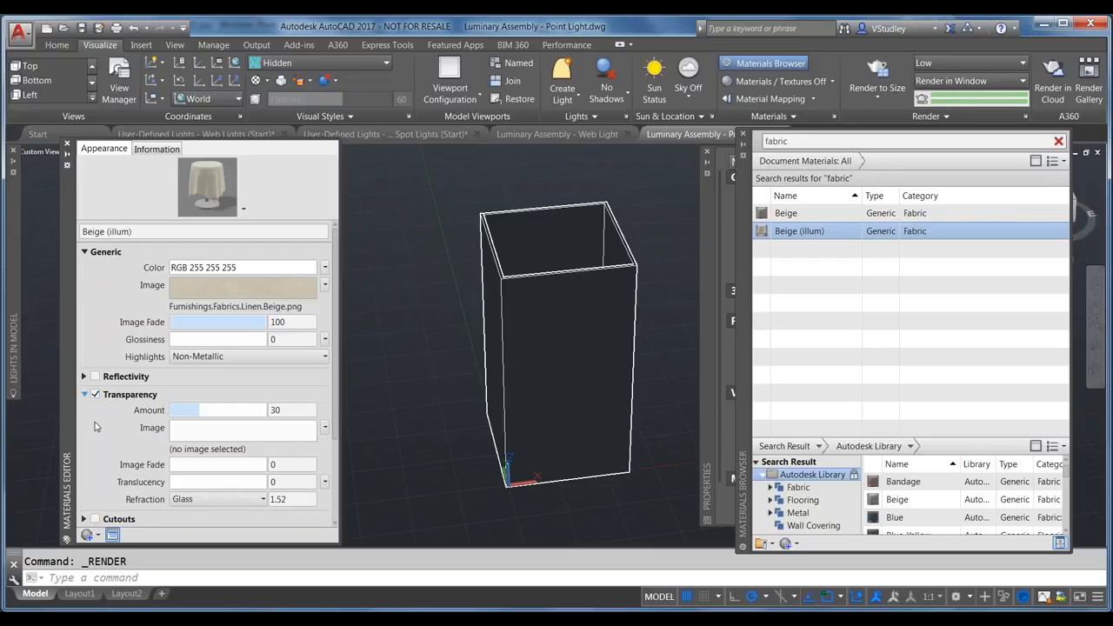
{"action": "left_click", "coordinate": [95, 395]}
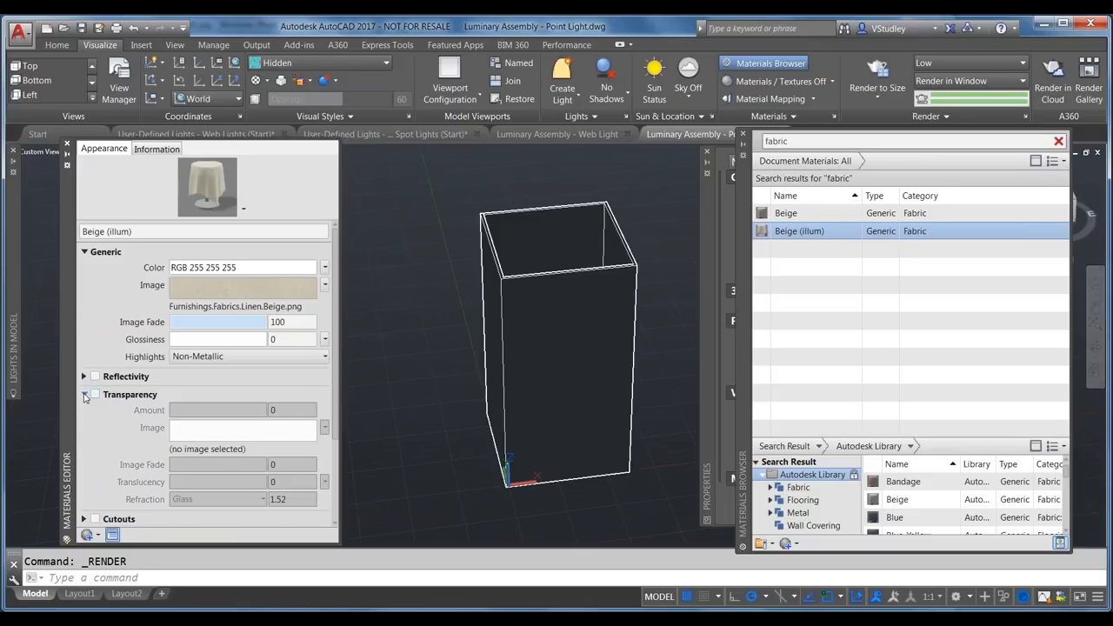
{"action": "left_click", "coordinate": [84, 395]}
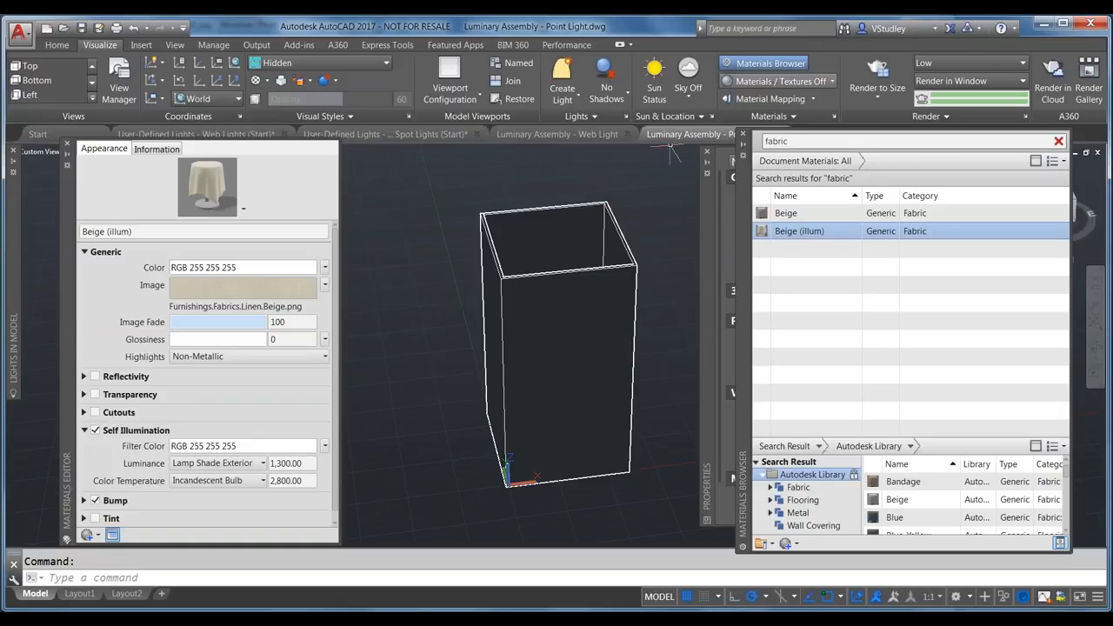
{"action": "left_click", "coordinate": [877, 74]}
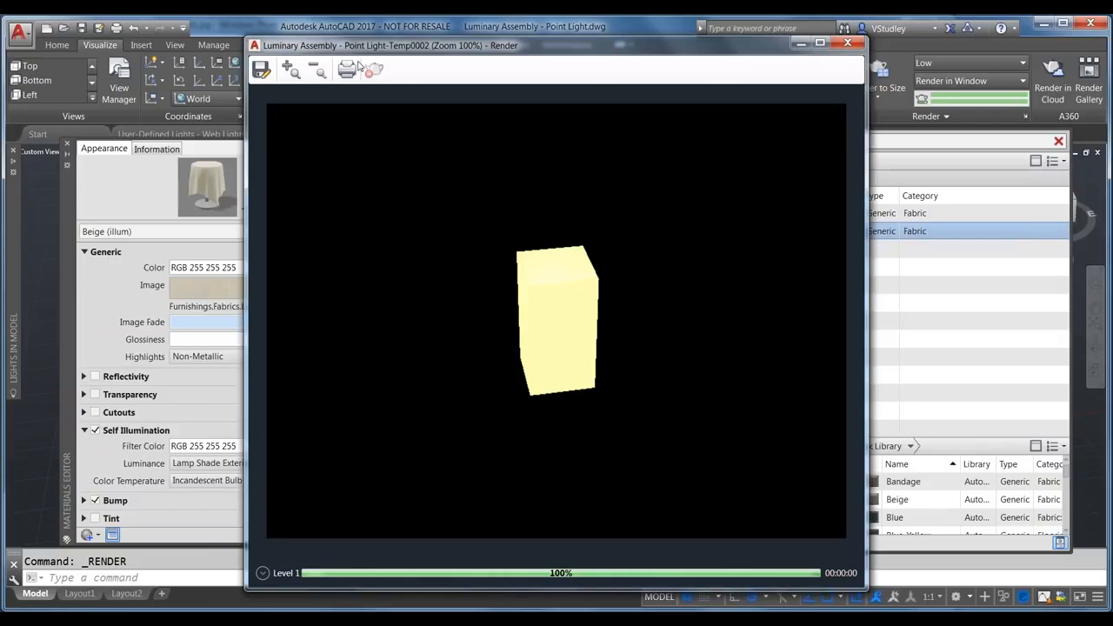
{"action": "left_click", "coordinate": [849, 45]}
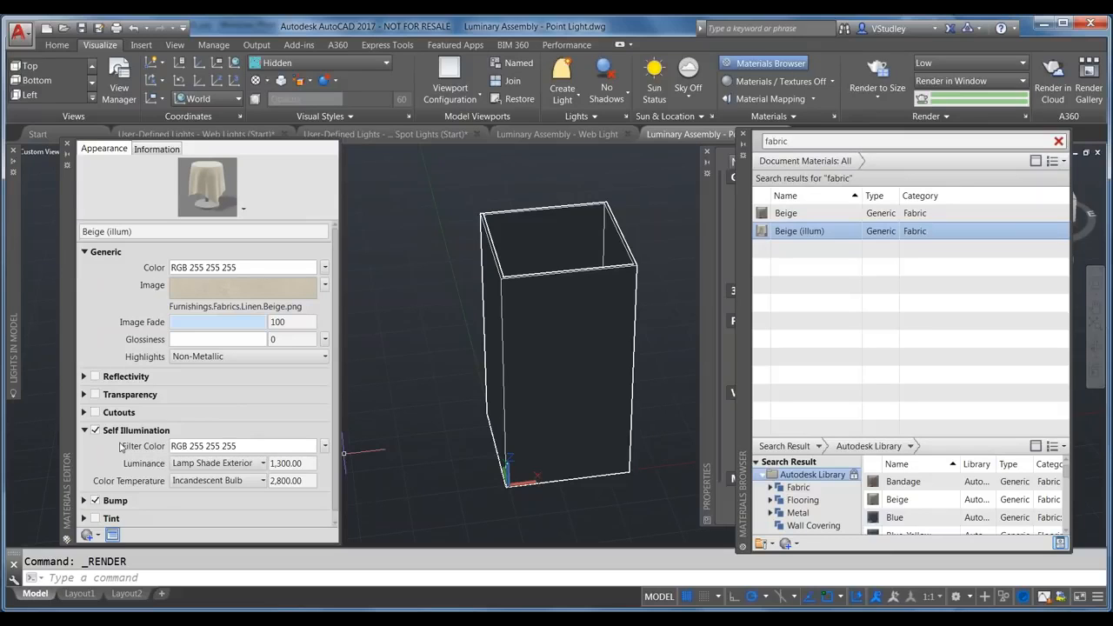
Step: Set the Beige (illum) filter colour to 19,38,38, render the box, and view it at 200%
{"action": "left_click", "coordinate": [251, 449]}
{"action": "key", "text": "ctrl+v"}
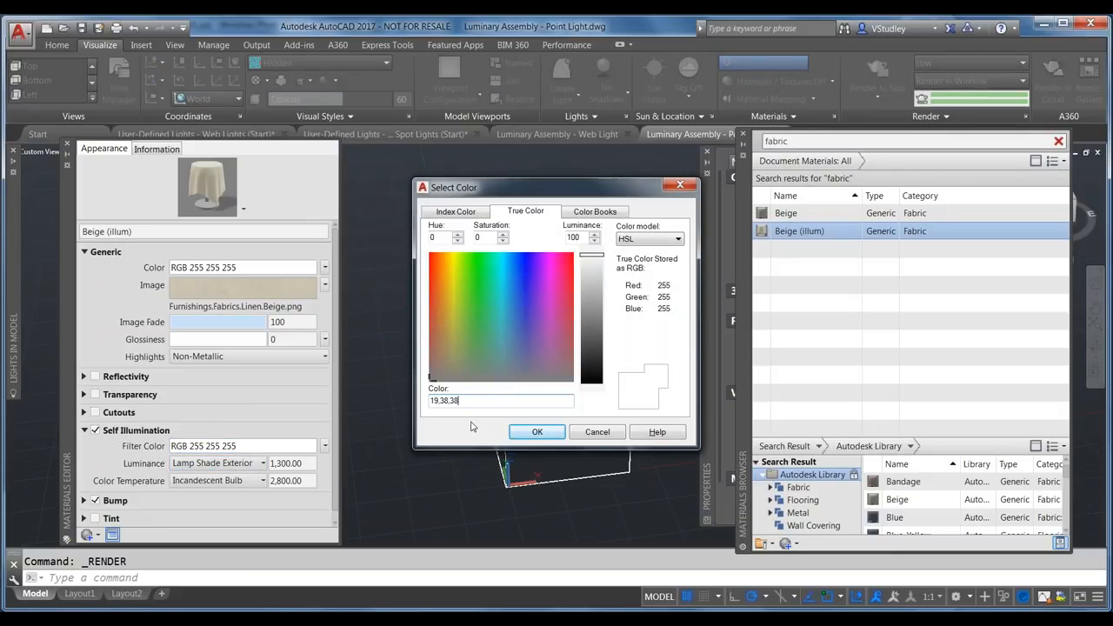
{"action": "left_click", "coordinate": [482, 212]}
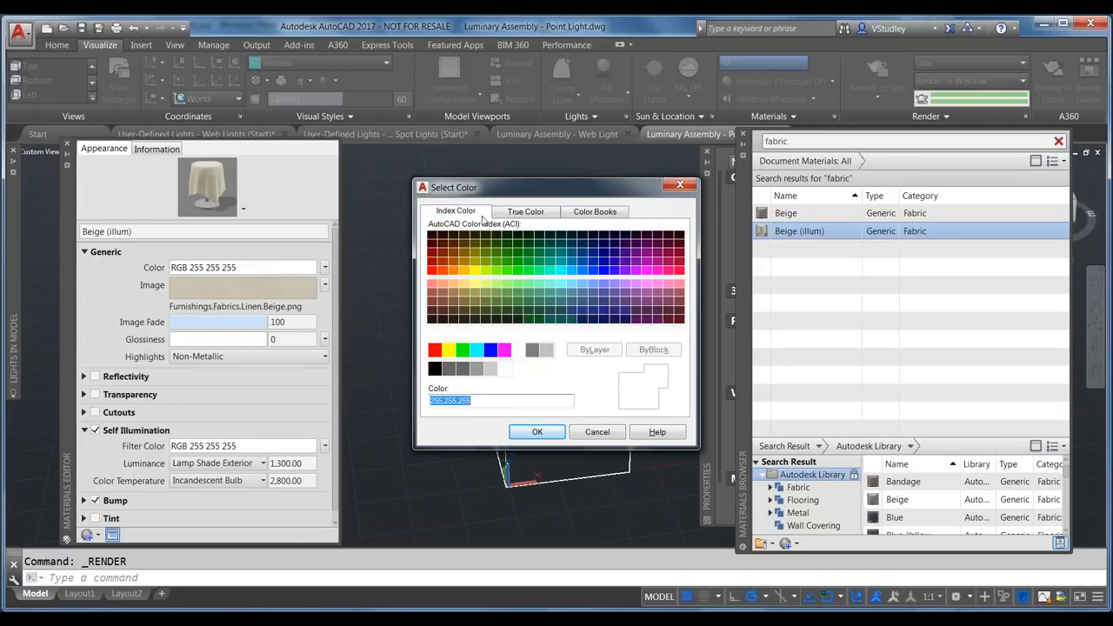
{"action": "left_click", "coordinate": [470, 400]}
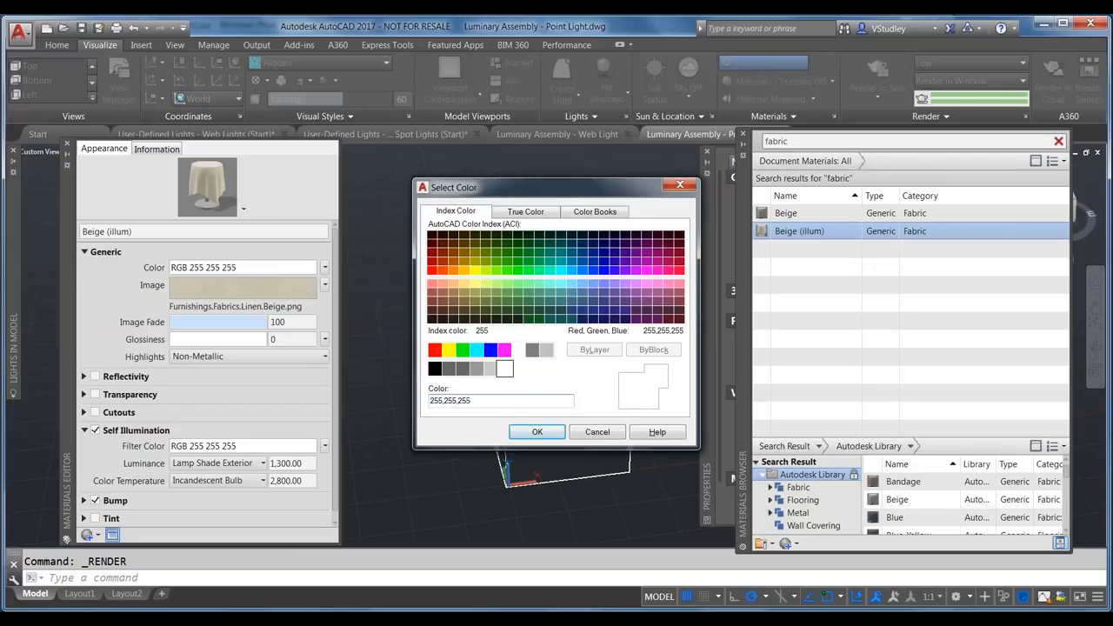
{"action": "left_click", "coordinate": [537, 432]}
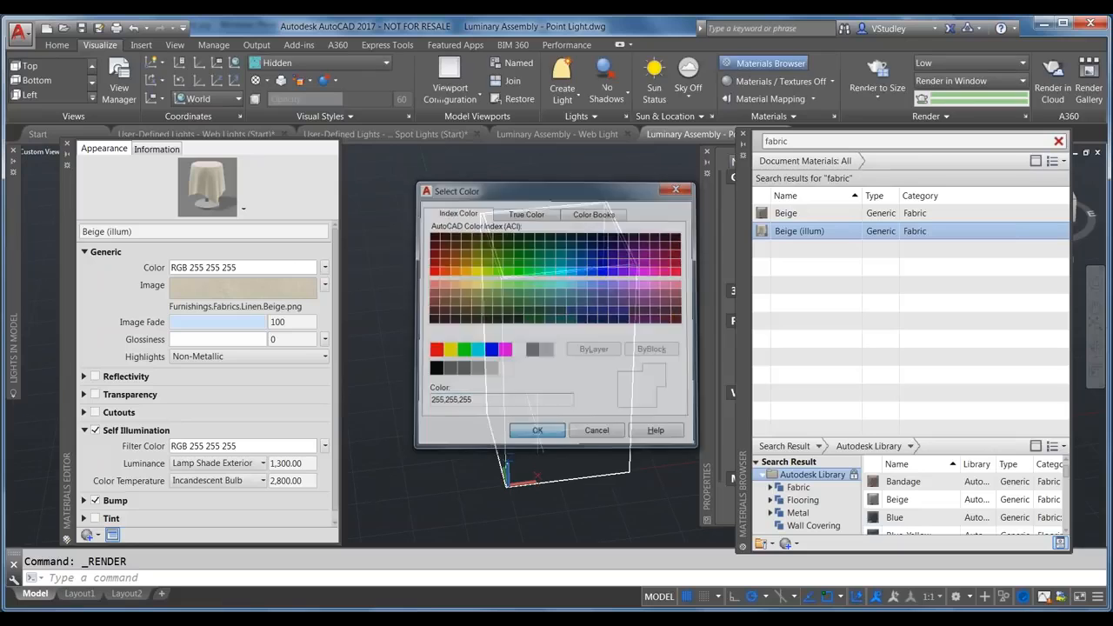
{"action": "left_click", "coordinate": [228, 446]}
{"action": "type", "text": "19,38,38"}
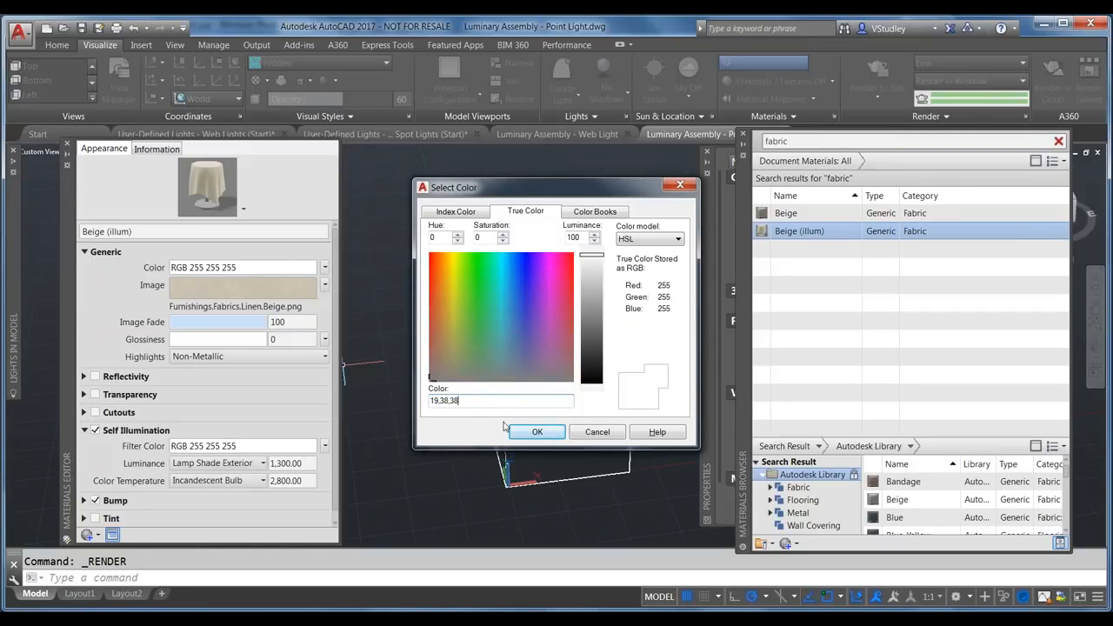
{"action": "left_click", "coordinate": [544, 431]}
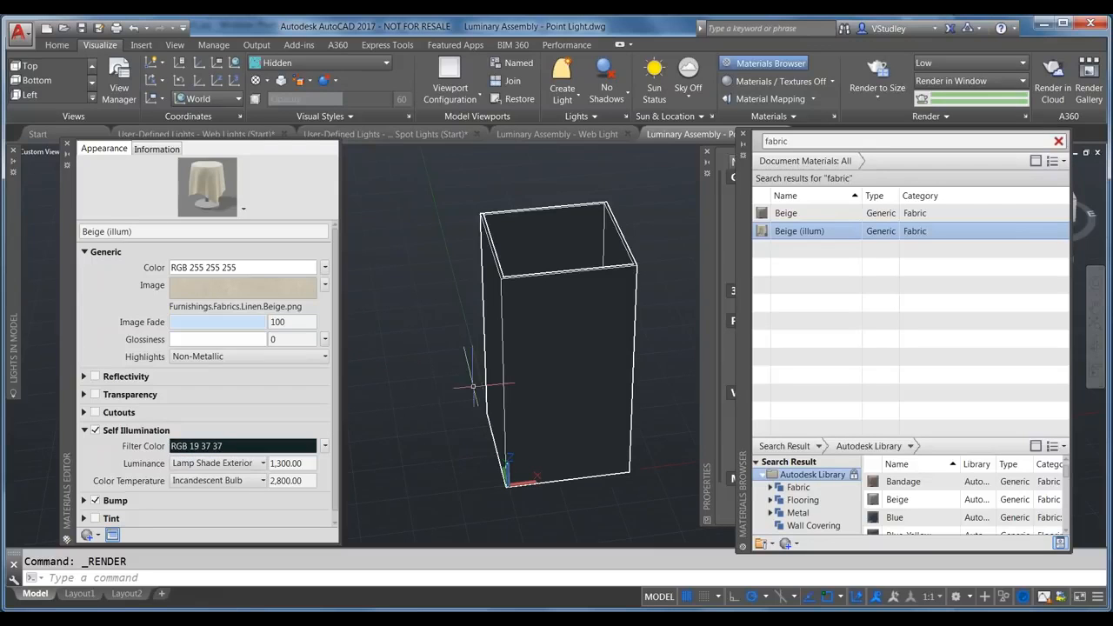
{"action": "left_click", "coordinate": [878, 77]}
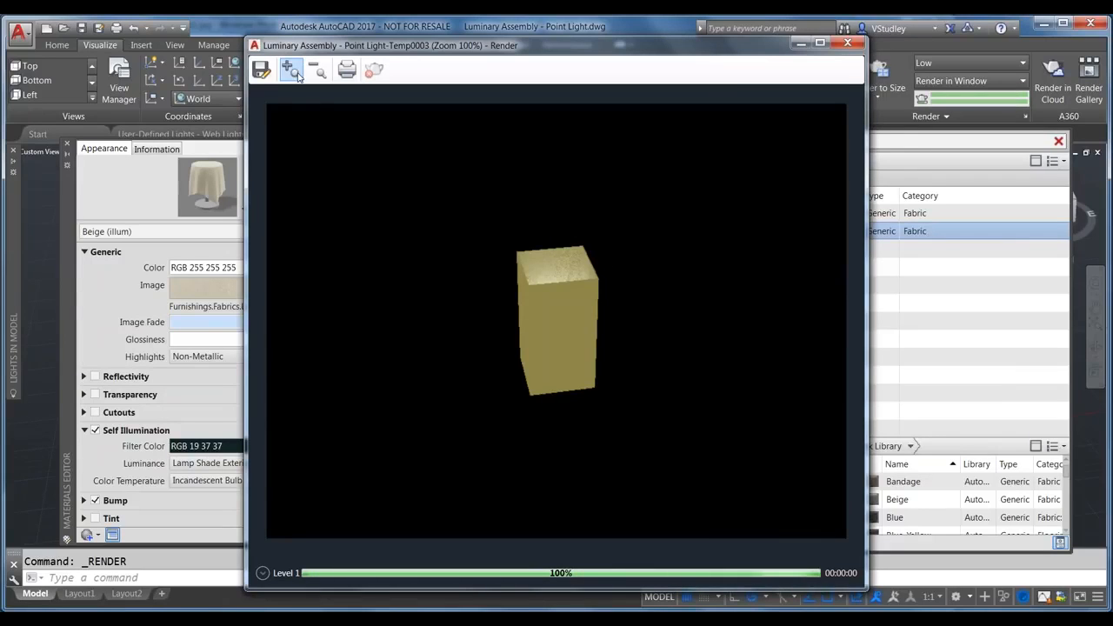
{"action": "left_click", "coordinate": [291, 69]}
Step: Zoom around the Temp0003 render to inspect it, then close the render window
{"action": "left_click_drag", "start_coordinate": [537, 553], "coordinate": [665, 553]}
{"action": "scroll", "coordinate": [736, 374], "scroll_direction": "down", "scroll_amount": 3}
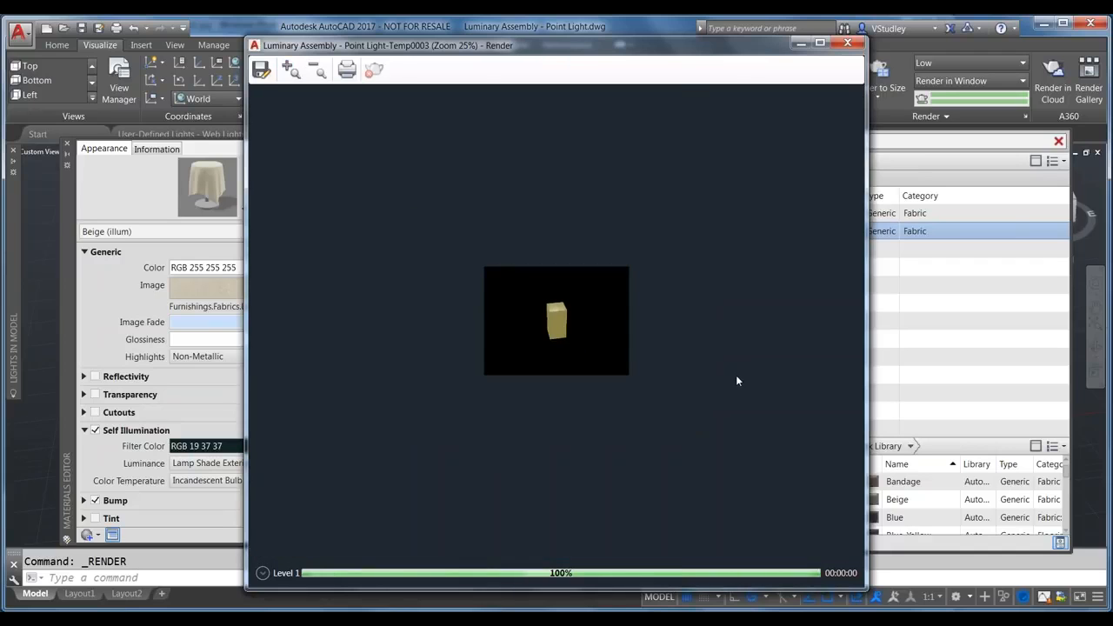
{"action": "scroll", "coordinate": [624, 348], "scroll_direction": "up", "scroll_amount": 4}
{"action": "scroll", "coordinate": [551, 321], "scroll_direction": "down", "scroll_amount": 1}
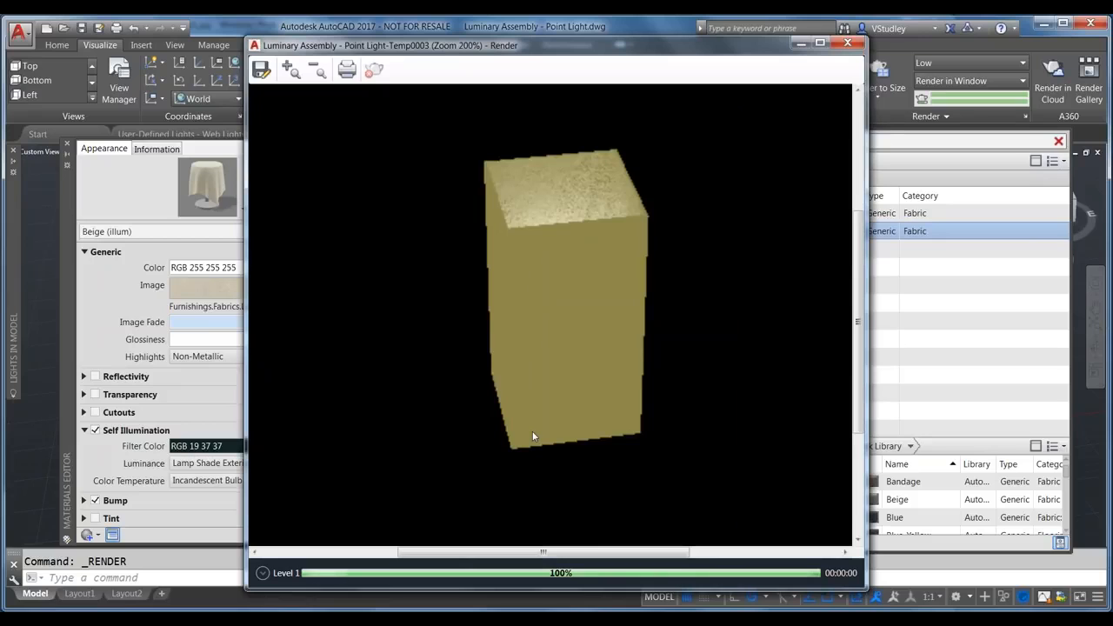
{"action": "left_click", "coordinate": [847, 44]}
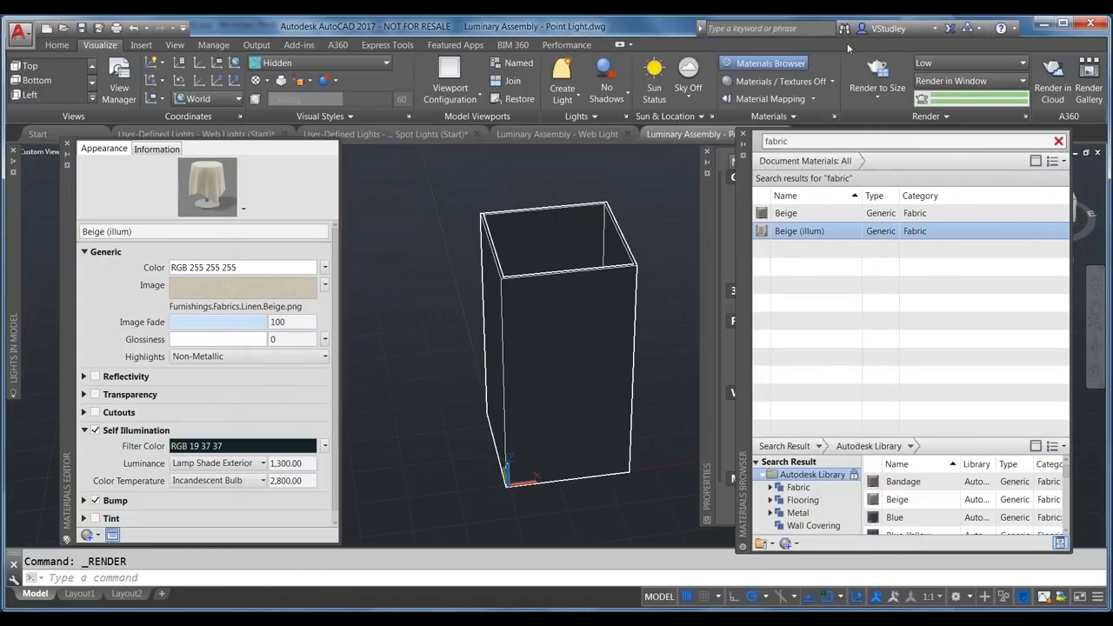
Step: Turn Transparency back on for Beige (illum) and render the box
{"action": "left_click", "coordinate": [85, 394]}
{"action": "left_click", "coordinate": [95, 395]}
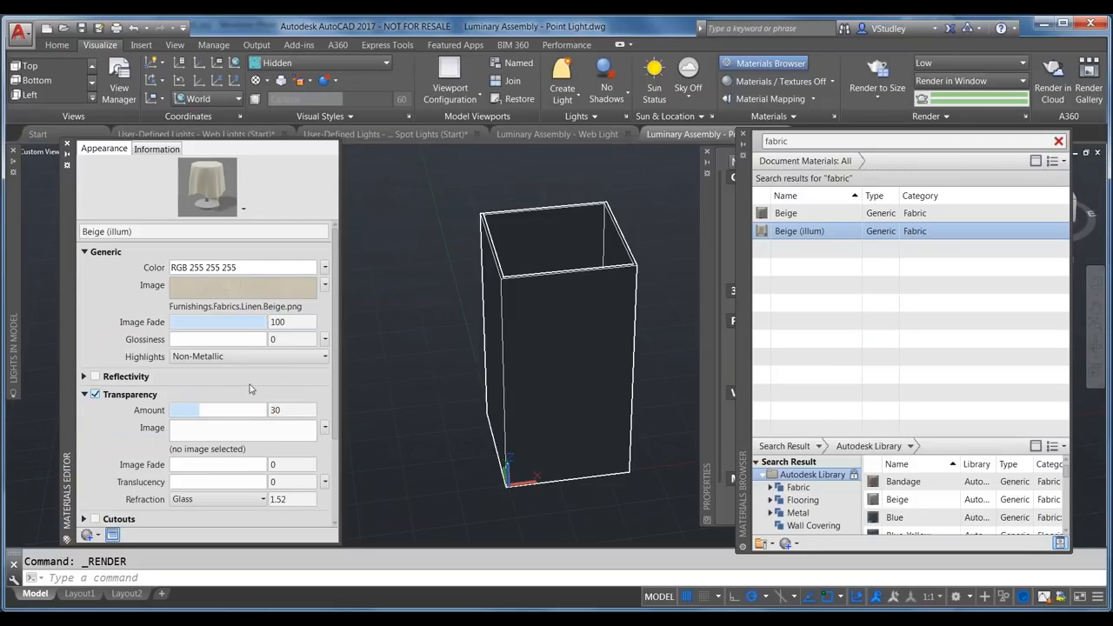
{"action": "left_click", "coordinate": [878, 74]}
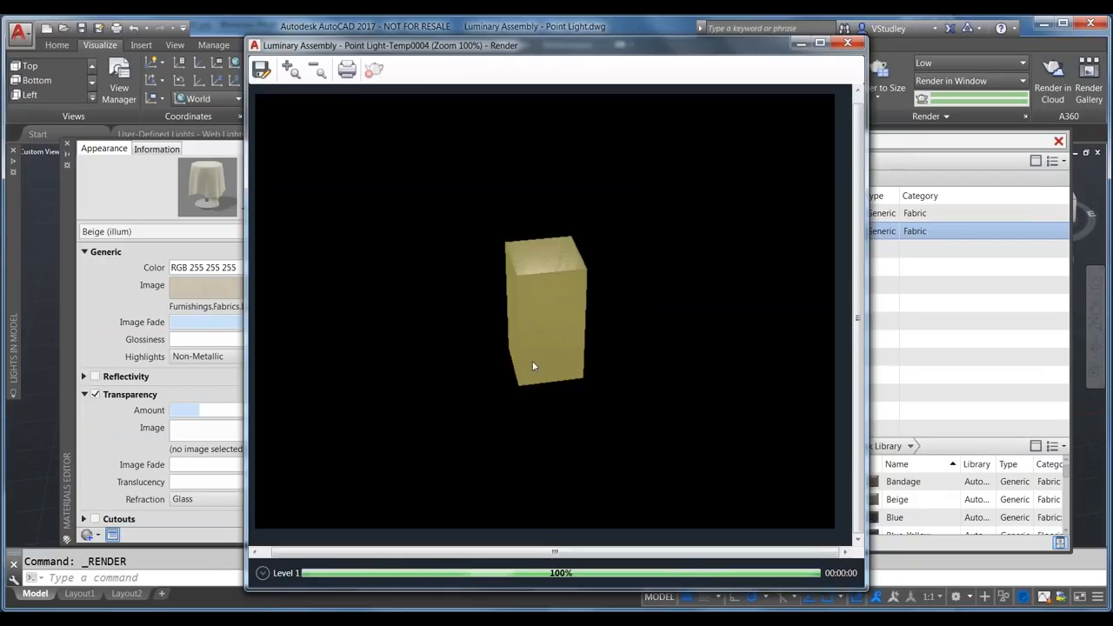
Step: Inspect and close the render, then switch to the Luminary Assembly - Web Light drawing
{"action": "scroll", "coordinate": [544, 297], "scroll_direction": "up", "scroll_amount": 1}
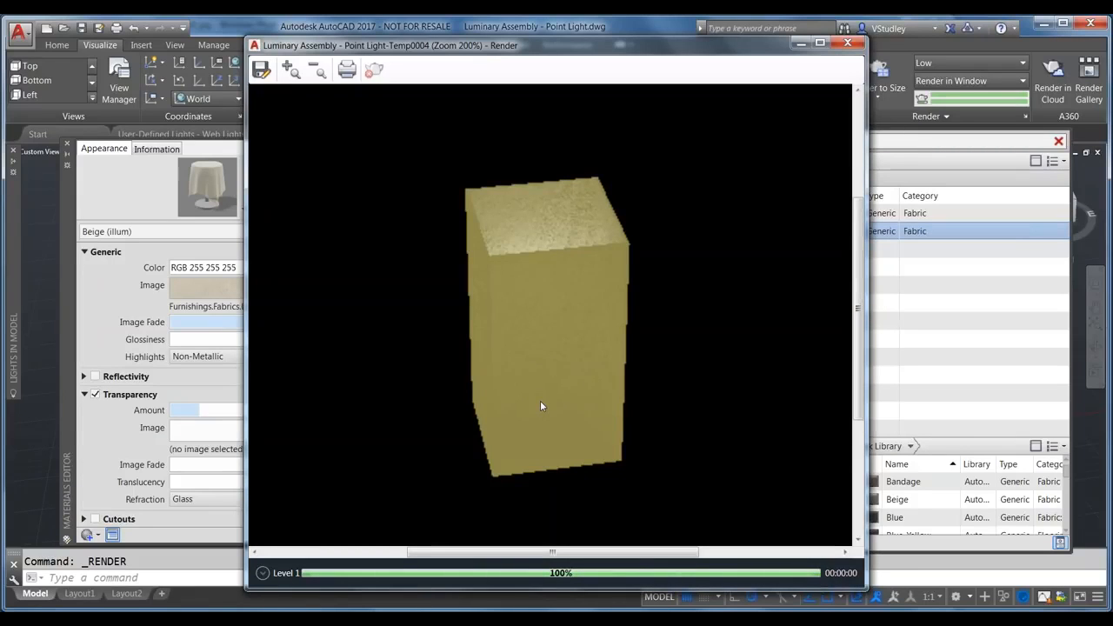
{"action": "left_click", "coordinate": [847, 42]}
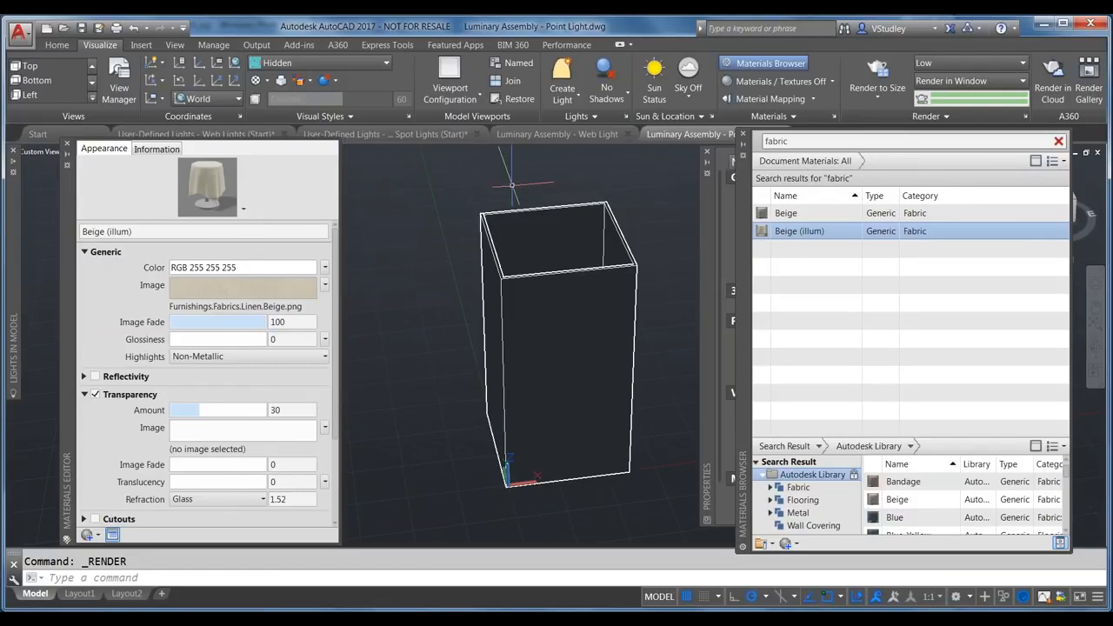
{"action": "left_click", "coordinate": [530, 136]}
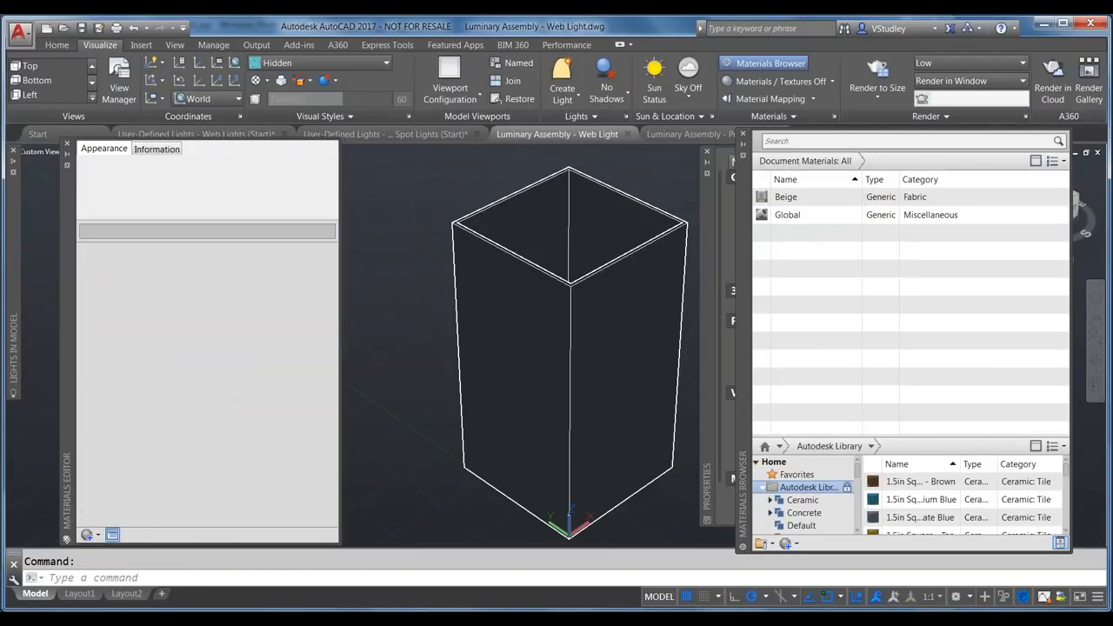
Step: Close the Materials Editor, Materials Browser and Properties palettes
{"action": "left_click", "coordinate": [68, 146]}
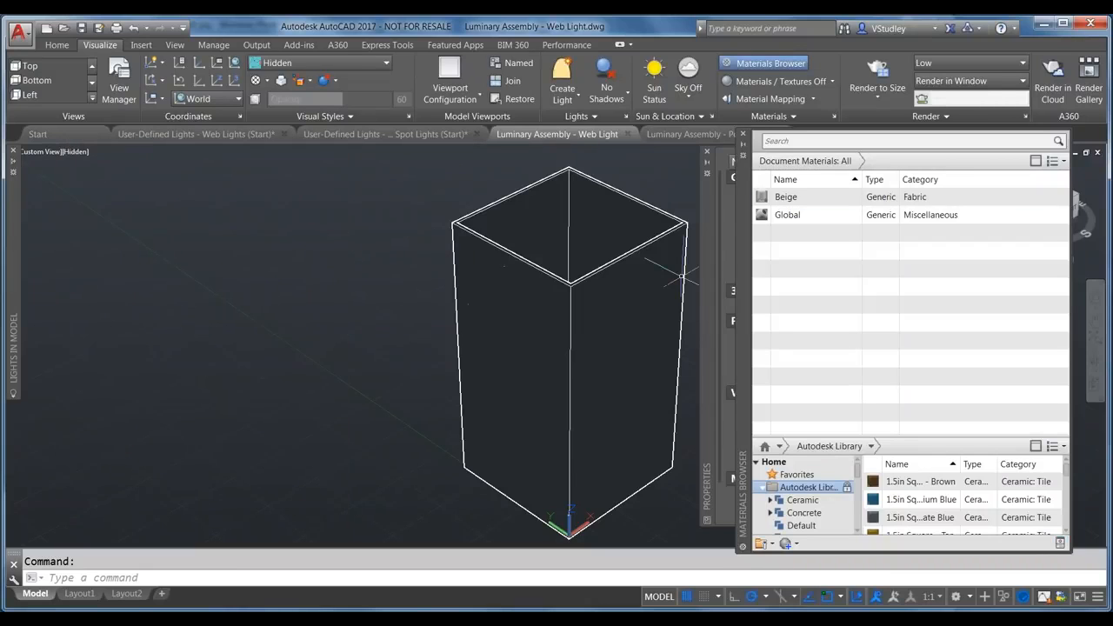
{"action": "left_click", "coordinate": [744, 137]}
{"action": "left_click", "coordinate": [706, 153]}
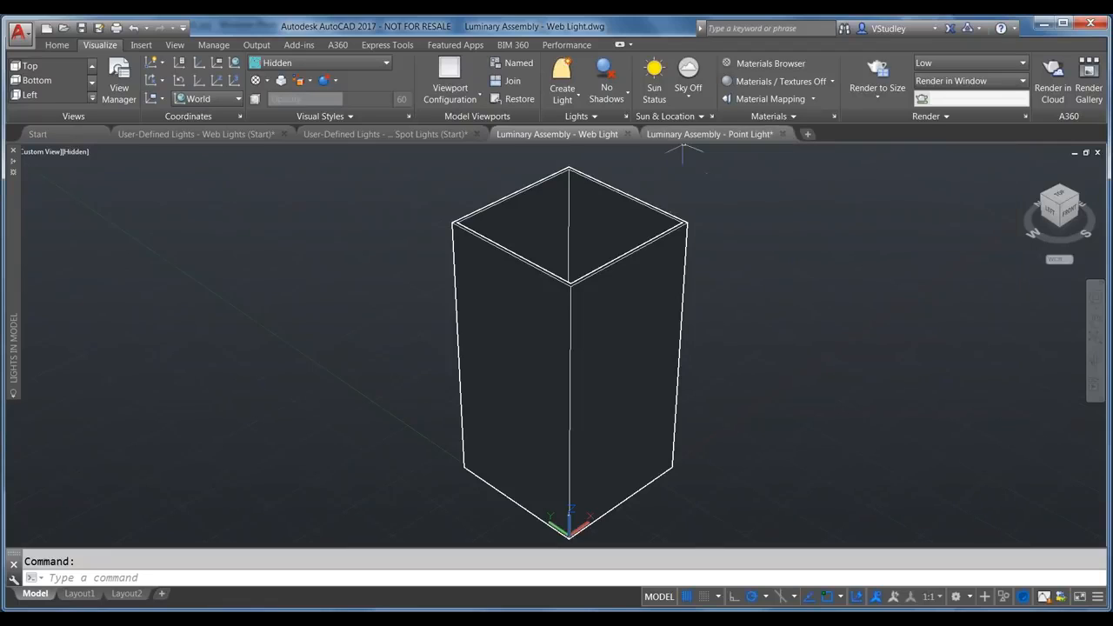
Step: Render the Web Light box as Temp0005, inspect it, and close the render window
{"action": "left_click", "coordinate": [873, 67]}
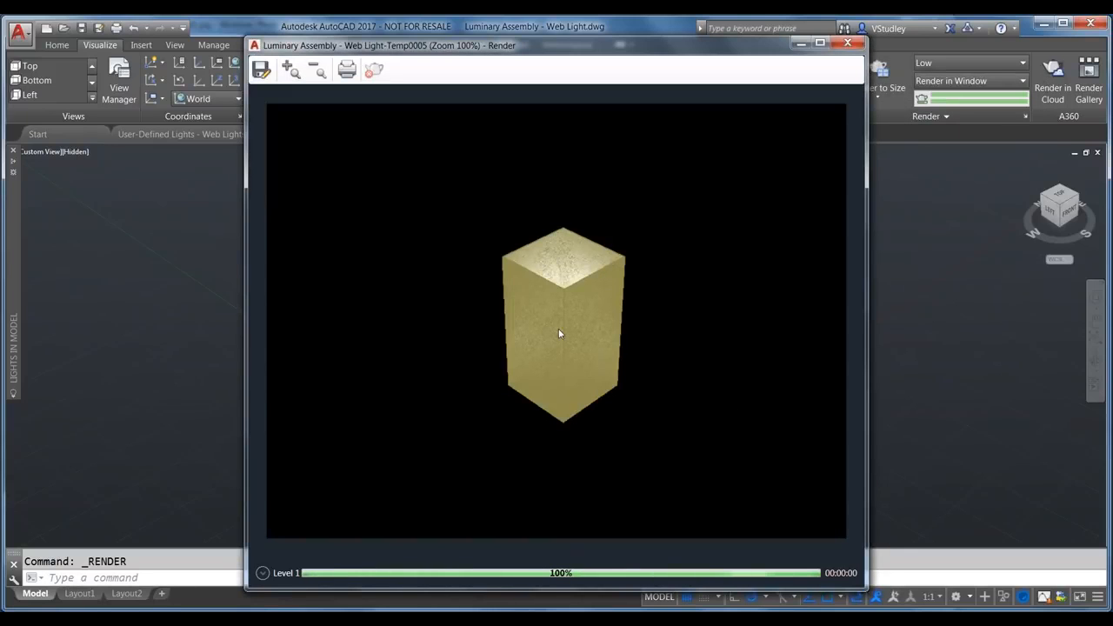
{"action": "scroll", "coordinate": [562, 335], "scroll_direction": "up", "scroll_amount": 1}
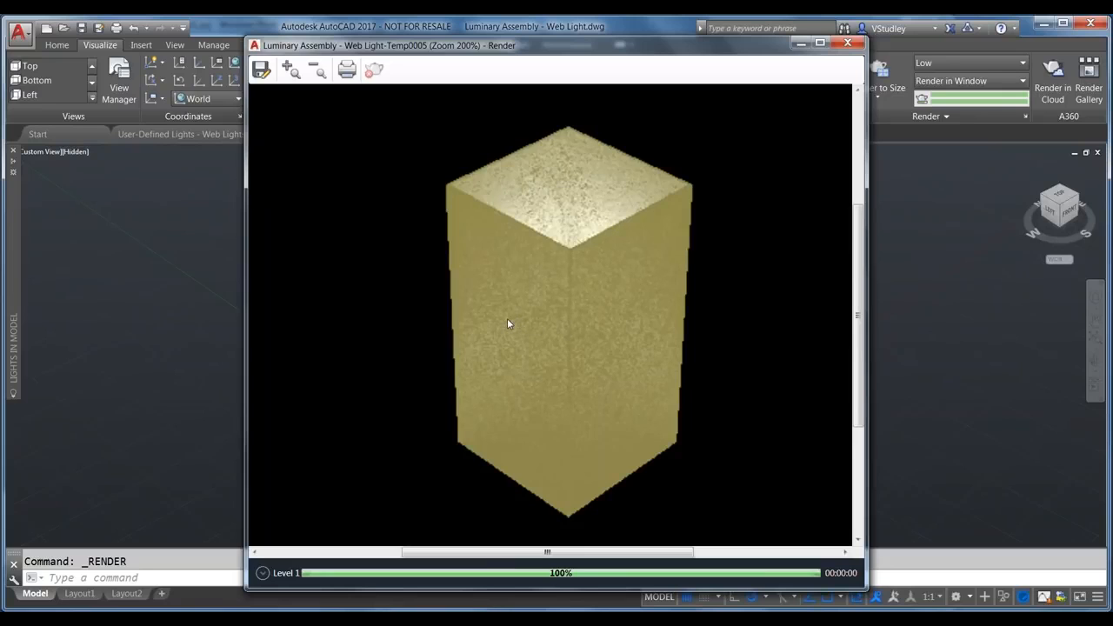
{"action": "scroll", "coordinate": [508, 323], "scroll_direction": "down", "scroll_amount": 1}
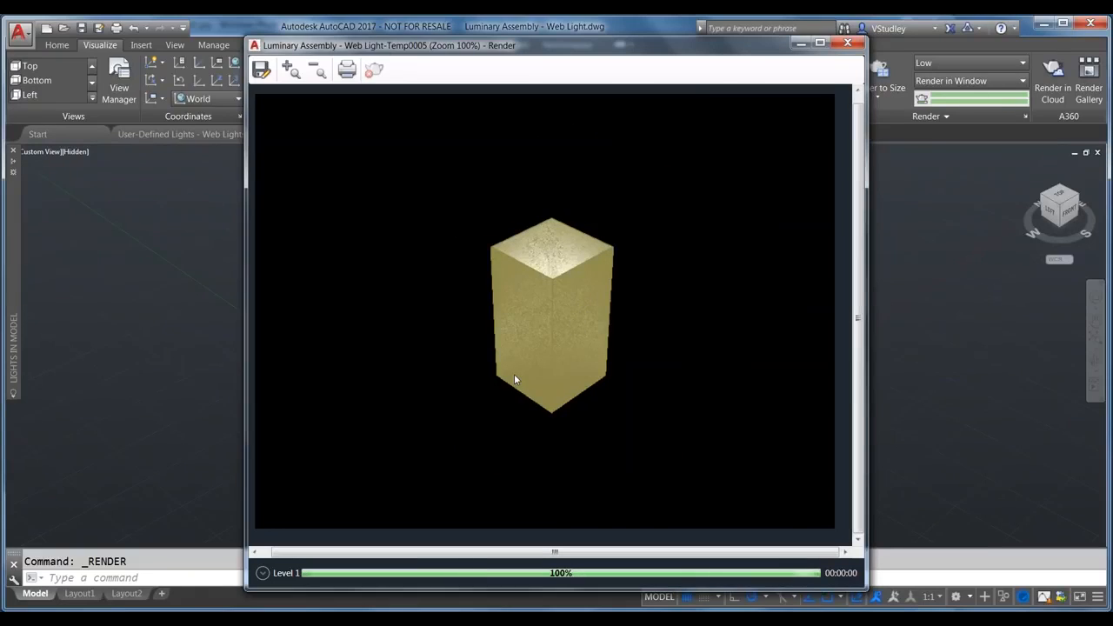
{"action": "left_click", "coordinate": [848, 45]}
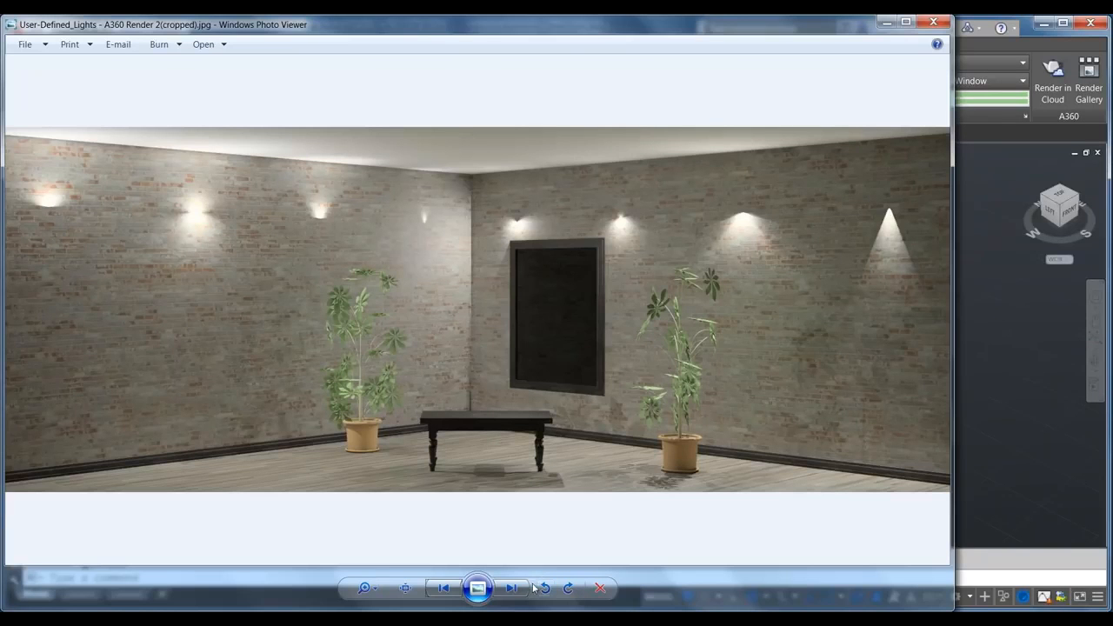
Step: Page through the rendered images in Photo Viewer to the lit brick-wall room render
{"action": "left_click", "coordinate": [513, 588]}
{"action": "left_click", "coordinate": [513, 587]}
{"action": "left_click", "coordinate": [515, 588]}
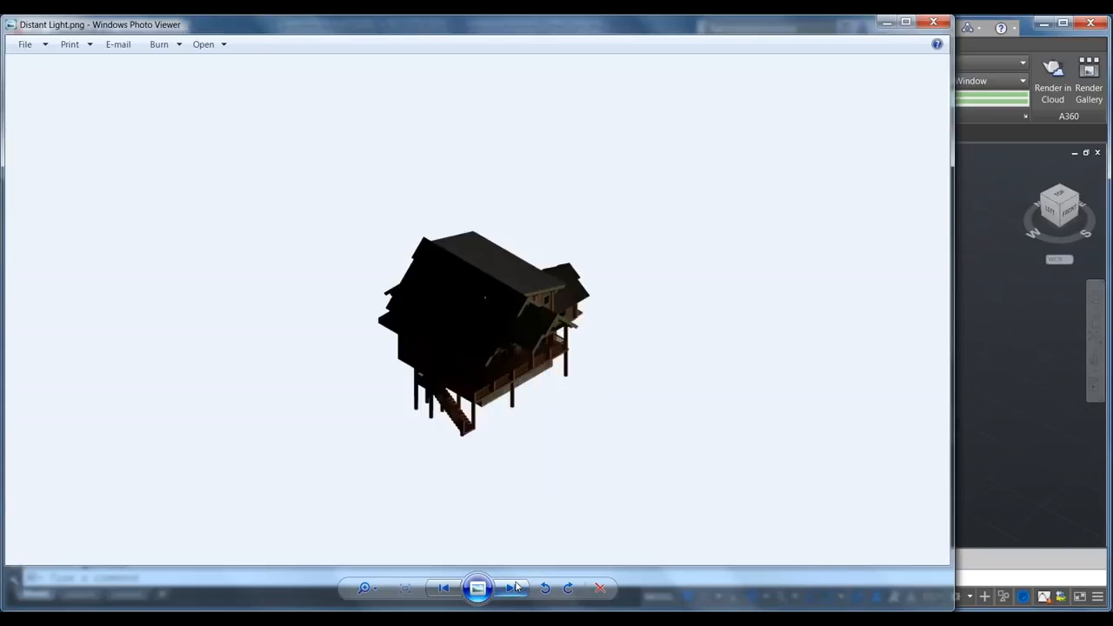
{"action": "left_click", "coordinate": [515, 588]}
{"action": "left_click", "coordinate": [514, 588]}
{"action": "left_click", "coordinate": [515, 588]}
{"action": "left_click", "coordinate": [515, 587]}
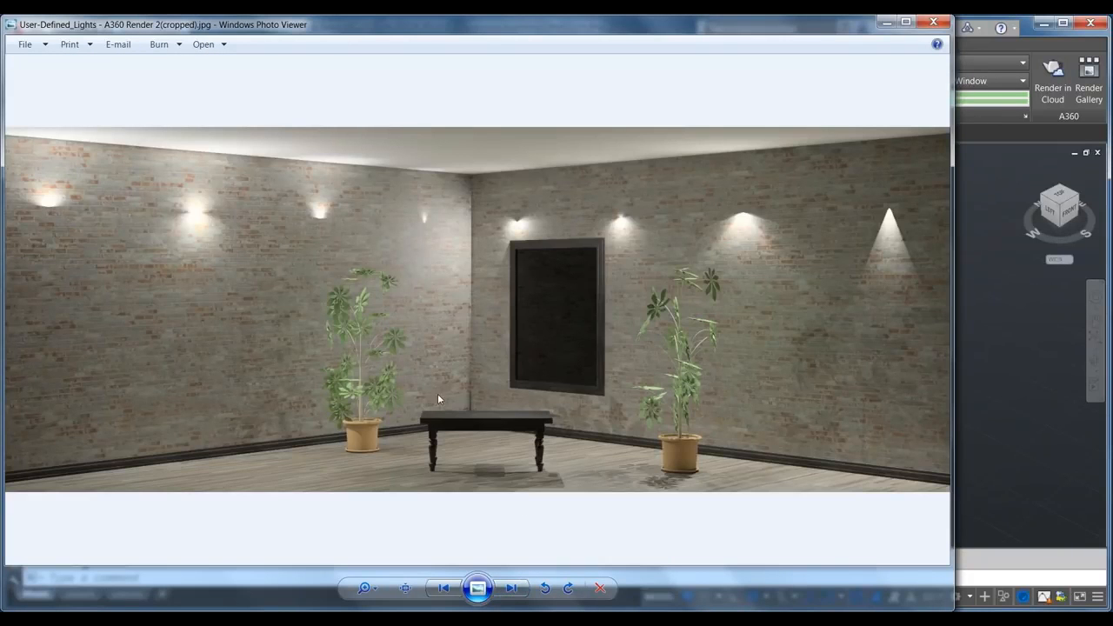
Step: Bring the Explorer window forward and return to the Rendered Images folder
{"action": "left_click", "coordinate": [112, 618]}
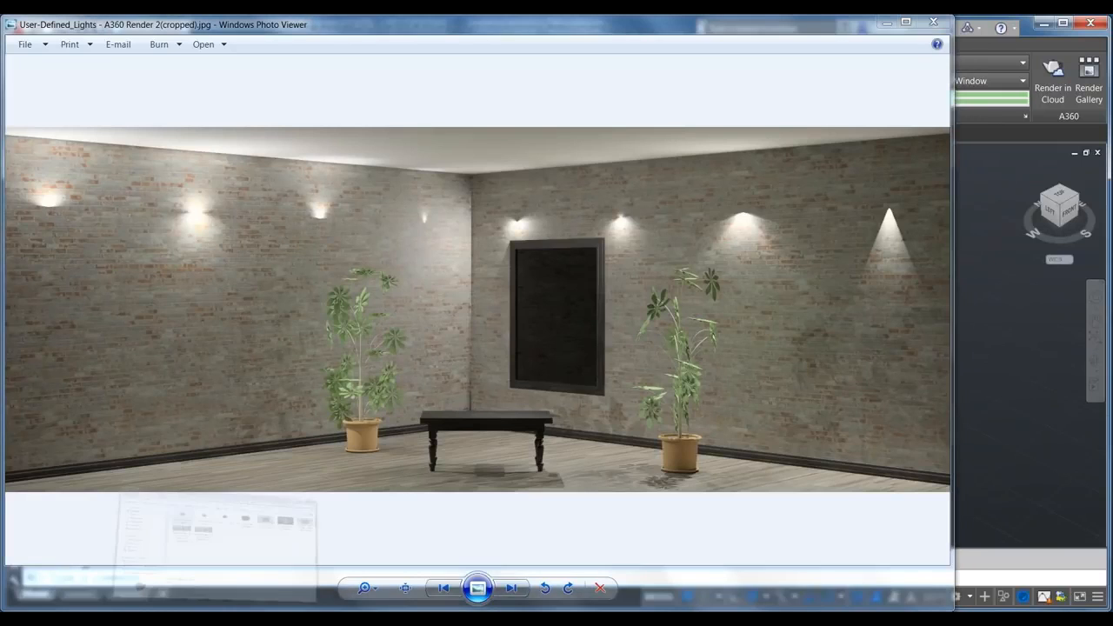
{"action": "left_click", "coordinate": [565, 288]}
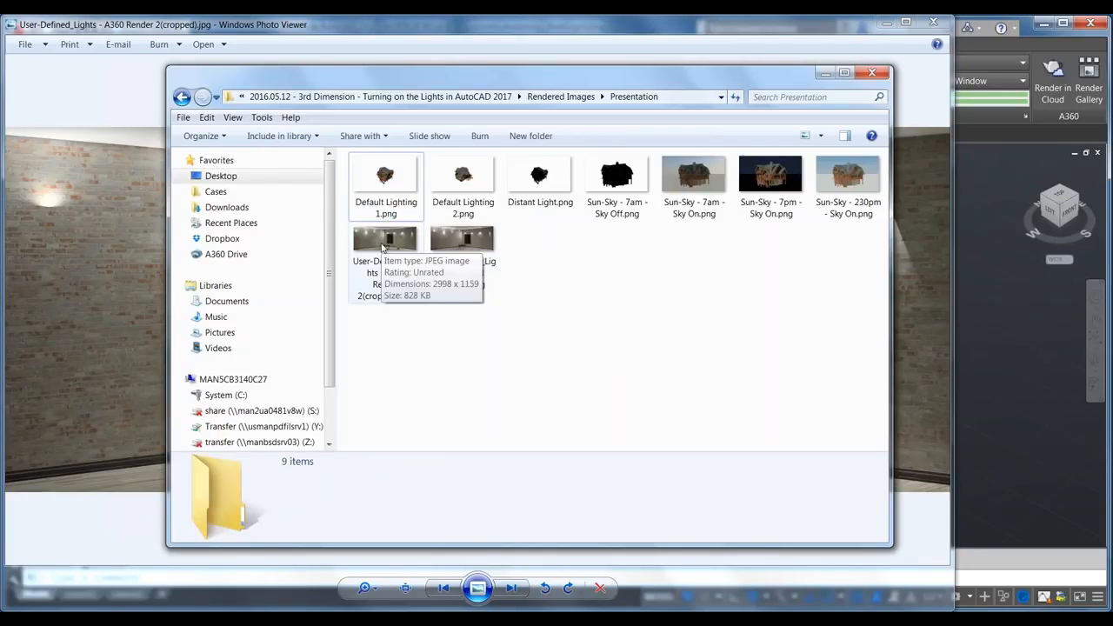
{"action": "left_click", "coordinate": [182, 96]}
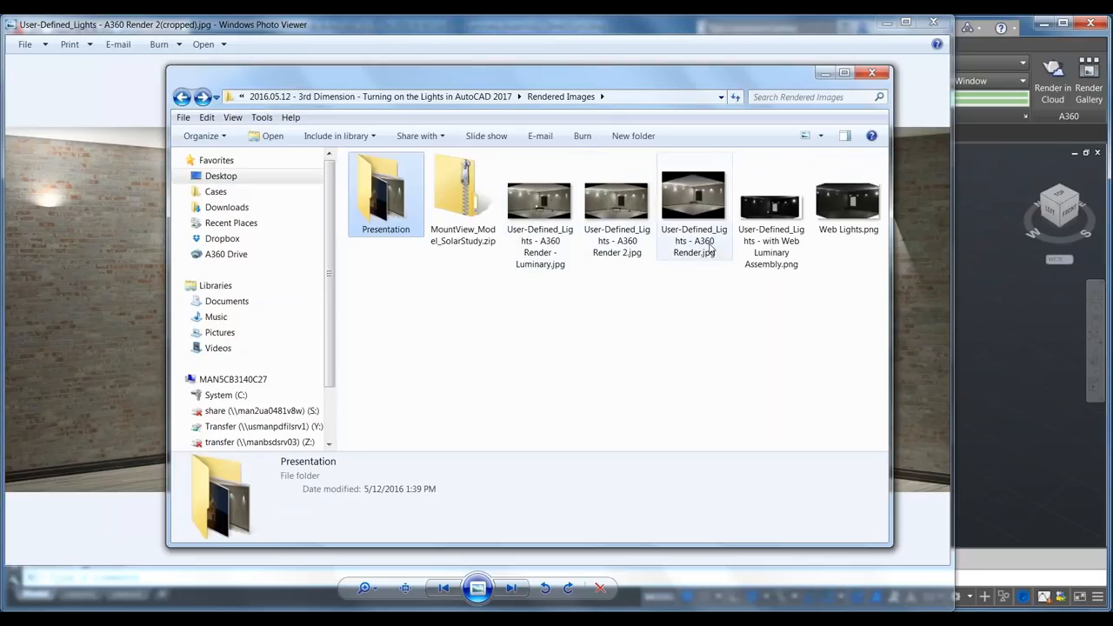
Step: Open the Luminary render image, close Explorer and Photo Viewer, and hand presenting to the organizer
{"action": "double_click", "coordinate": [525, 211]}
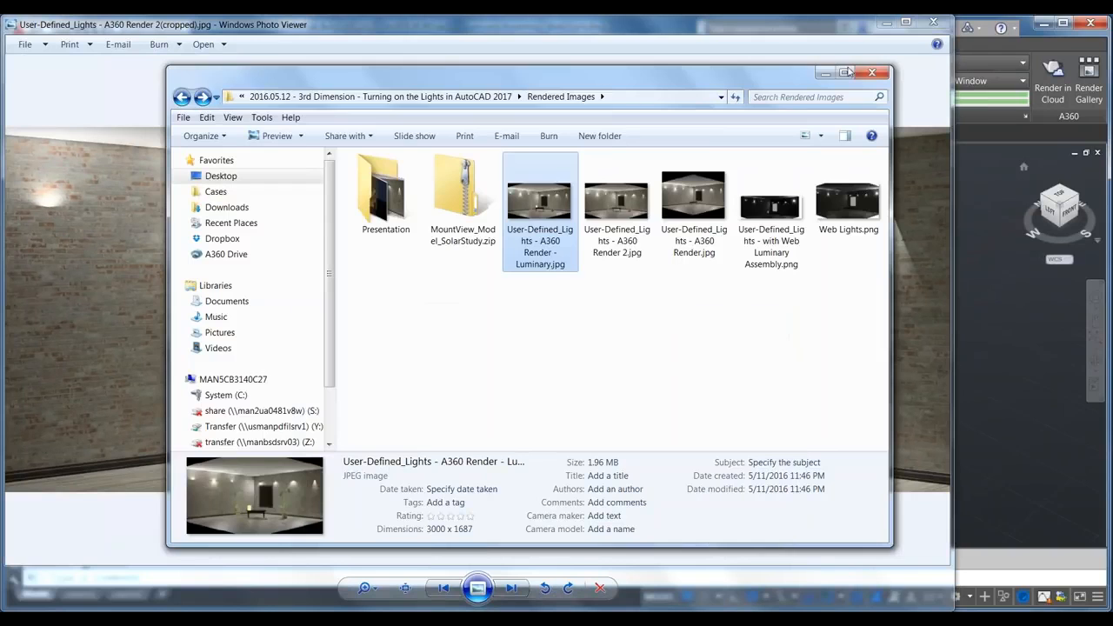
{"action": "left_click", "coordinate": [872, 71]}
{"action": "left_click", "coordinate": [933, 21]}
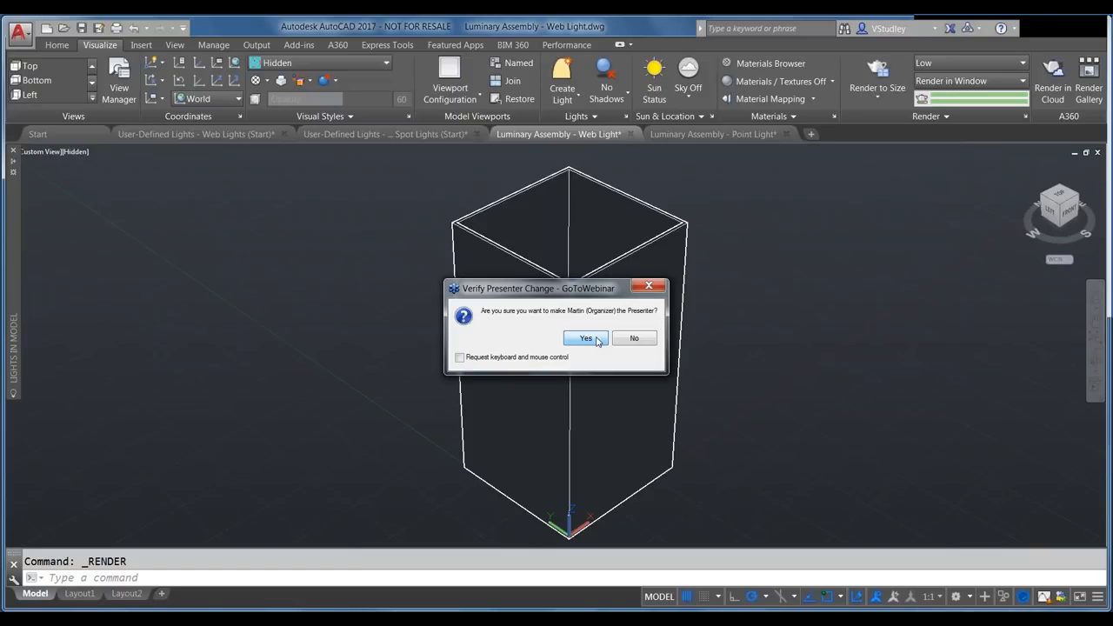
{"action": "left_click", "coordinate": [596, 340]}
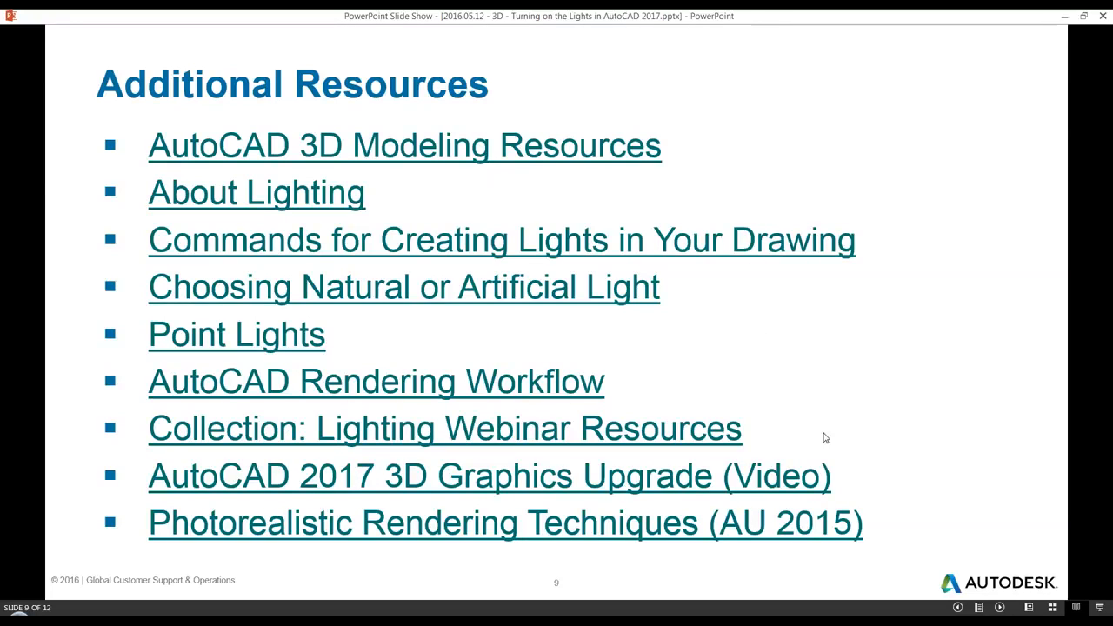
Step: Advance the slide show to slide 10 of 12, 'Thank you for joining us!'
{"action": "left_click", "coordinate": [837, 390]}
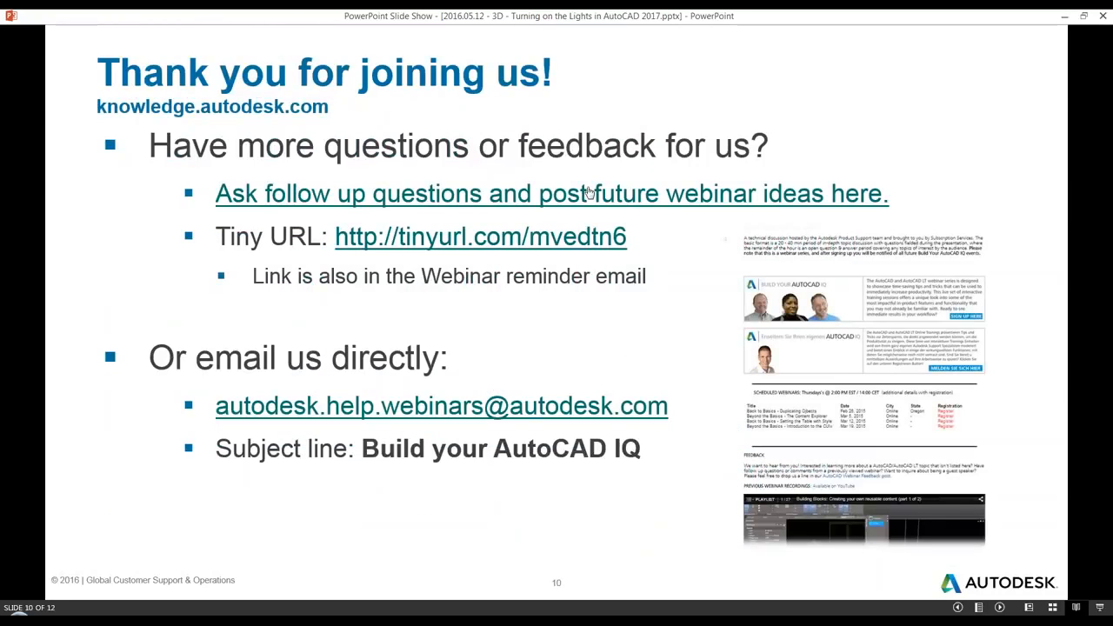